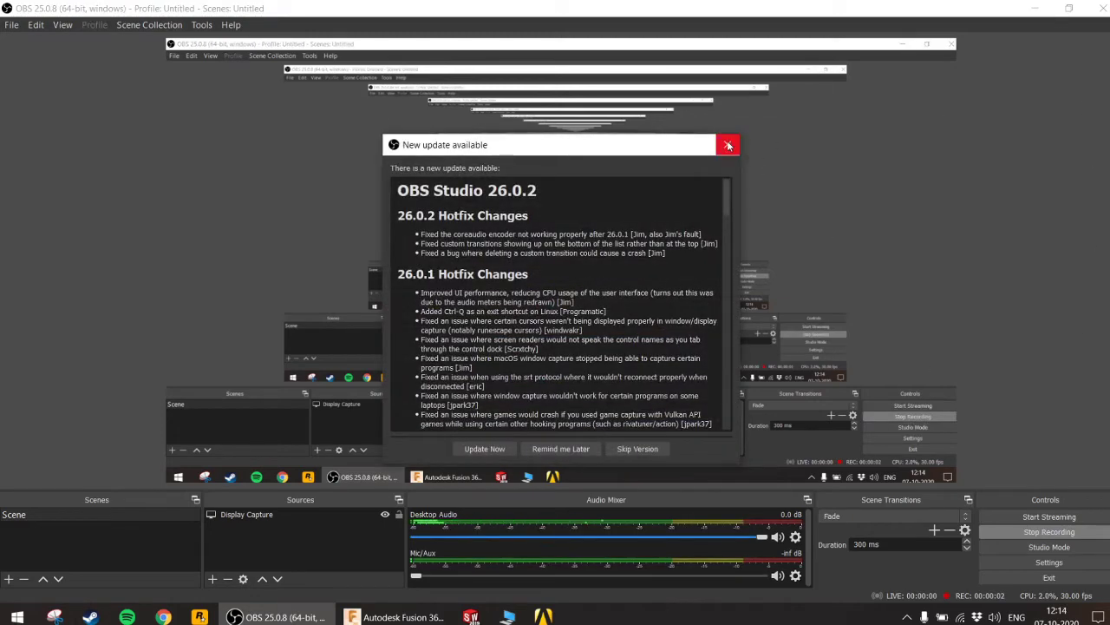
Step: Dismiss the OBS update notice, minimize OBS, and start a sketch on the XZ front plane
left_click(727, 144)
left_click(1034, 11)
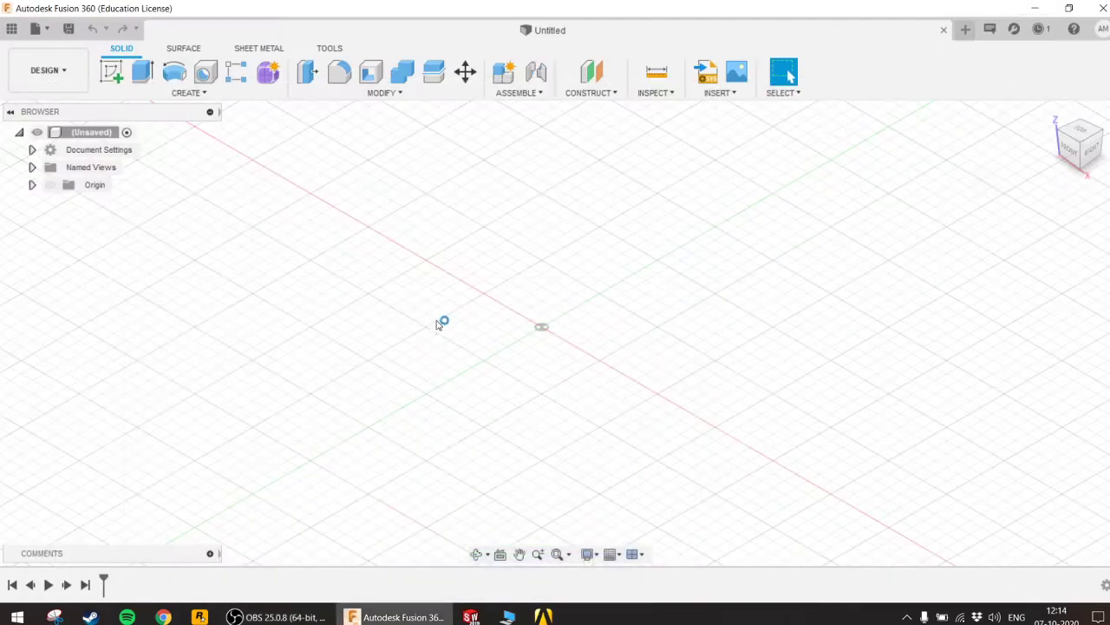
scroll(516, 371, "up", 2)
scroll(518, 365, "up", 1)
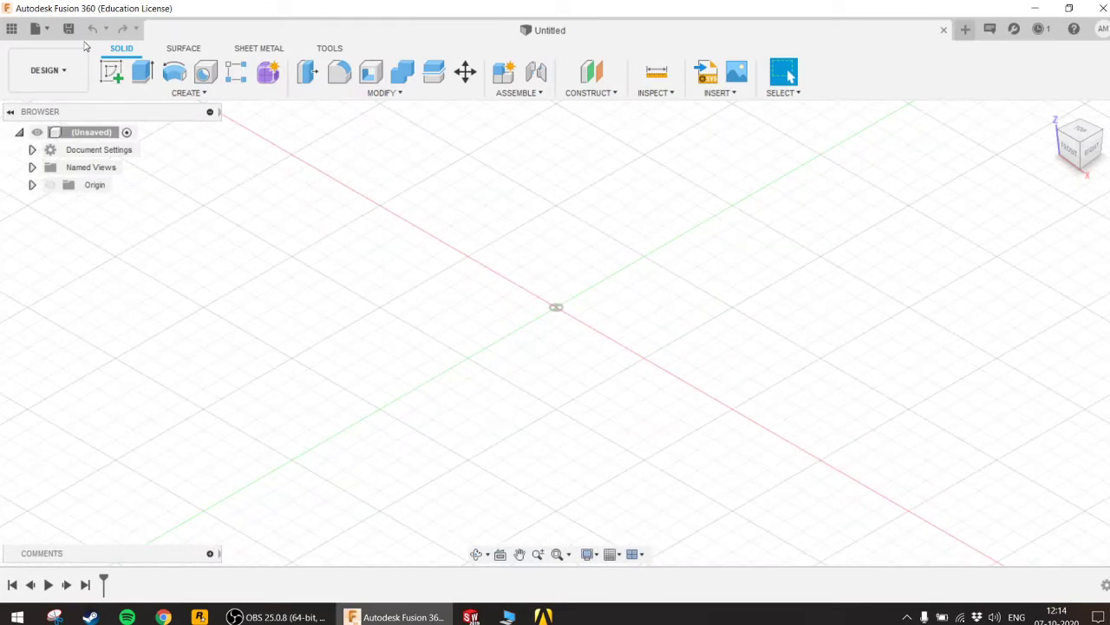
left_click(111, 71)
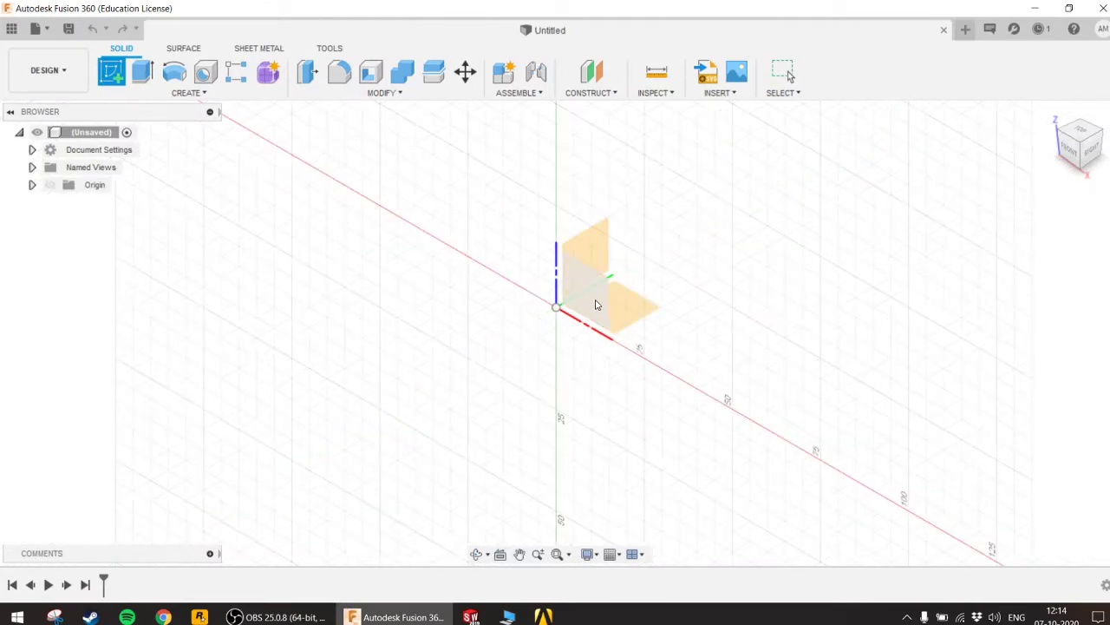
left_click(597, 305)
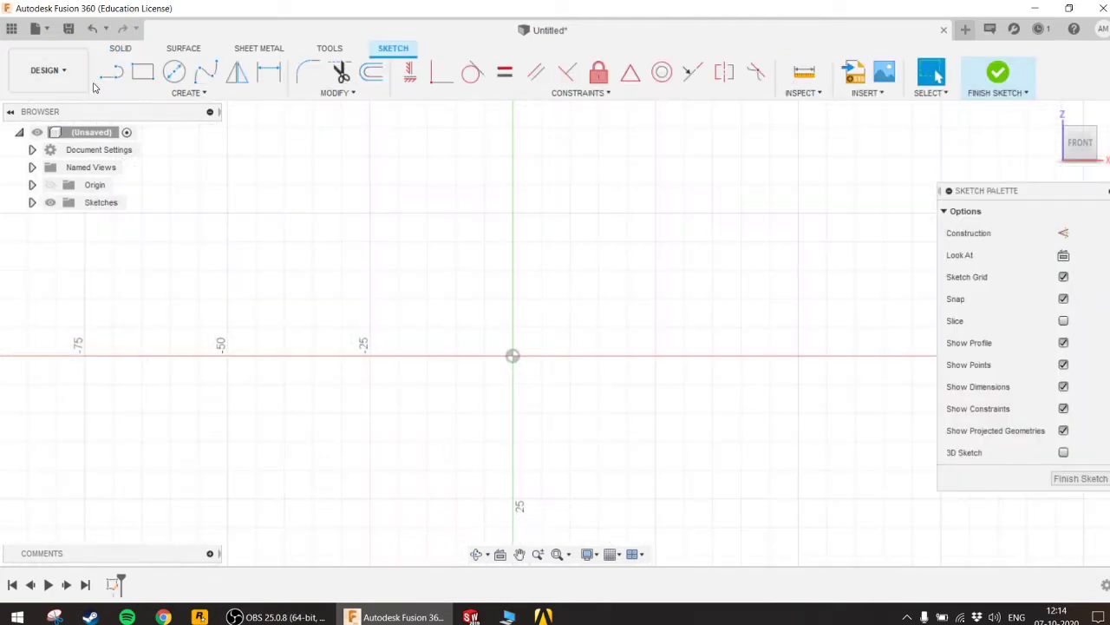
Step: Draw a vertical line up from the horizontal axis and dimension it 60 mm
left_click(111, 71)
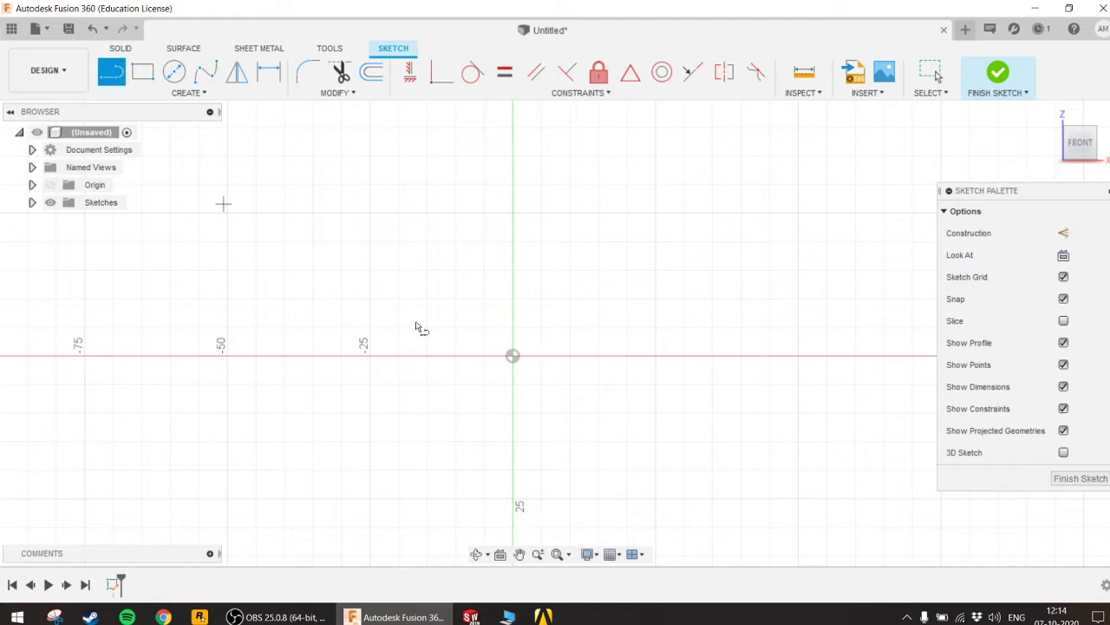
left_click(655, 356)
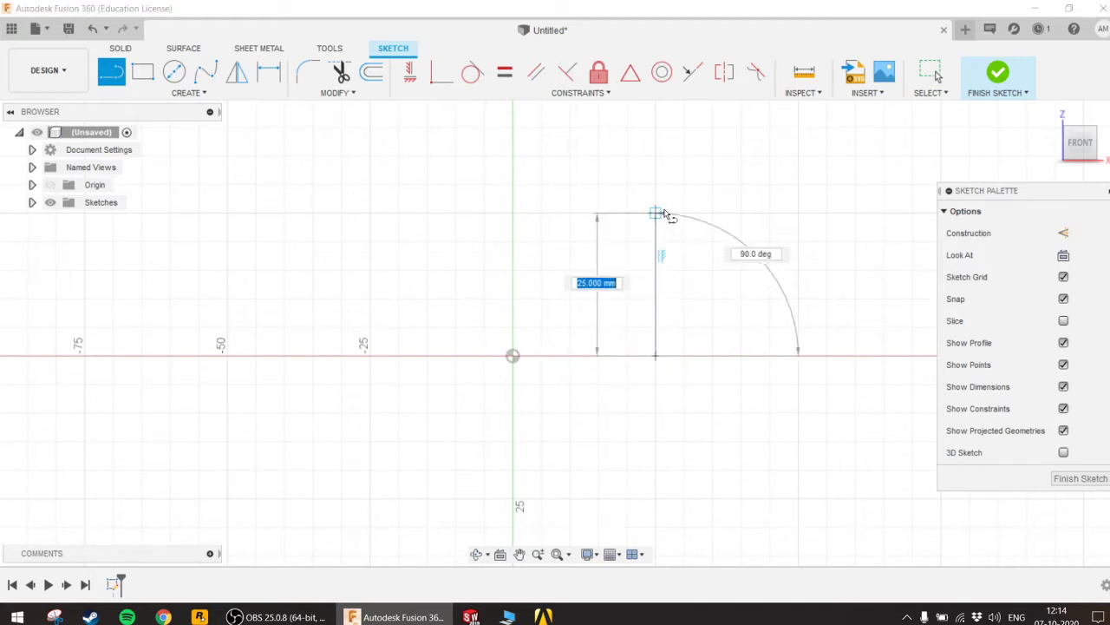
left_click(661, 212)
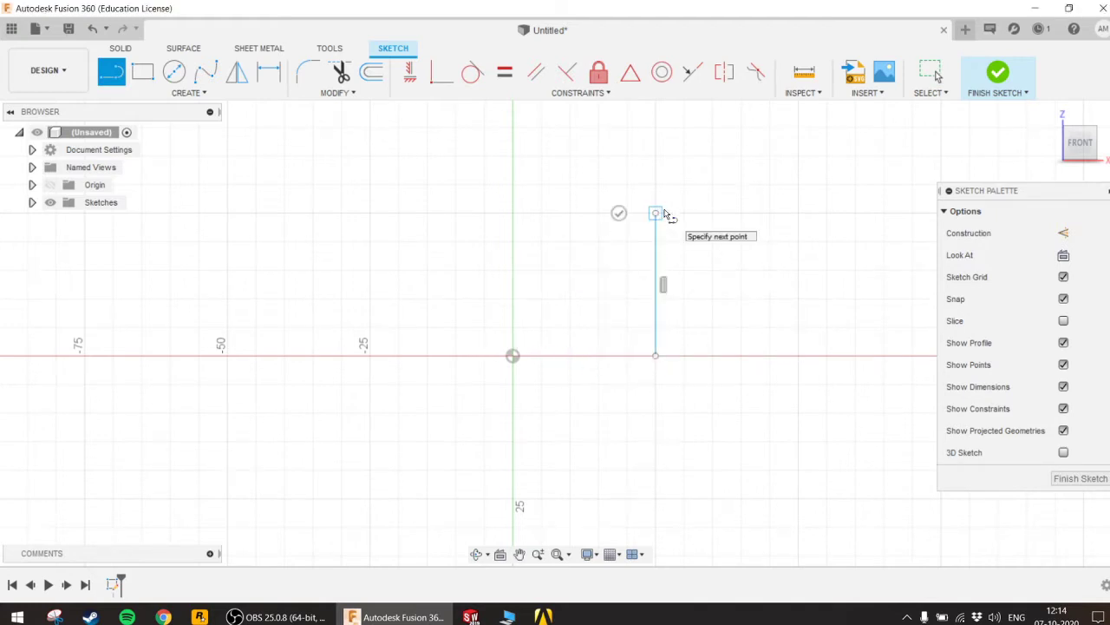
key("Escape")
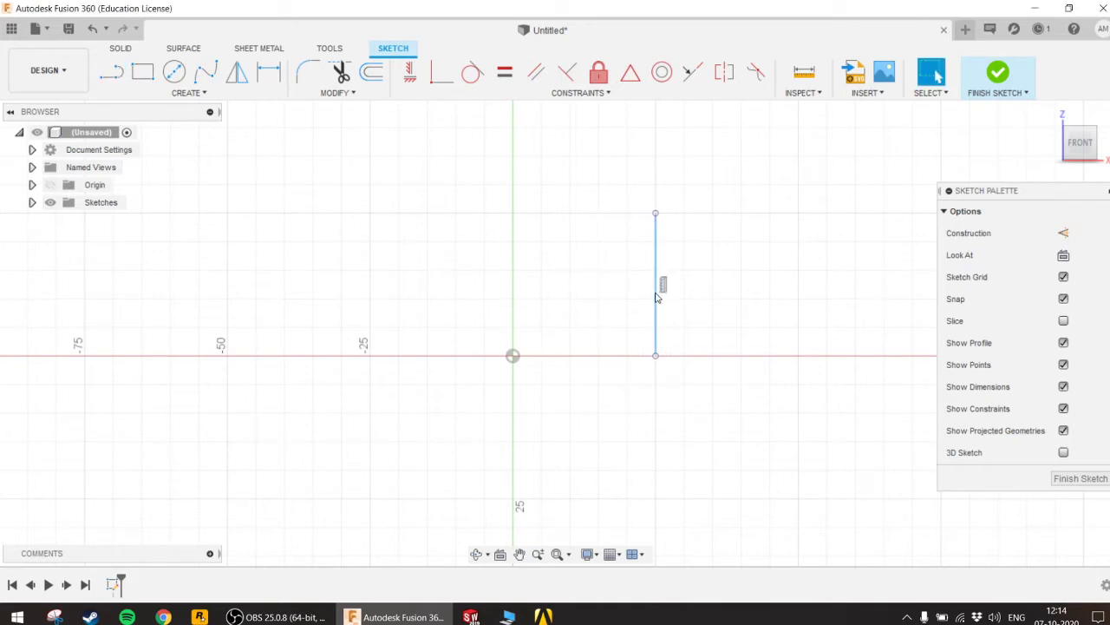
left_click(658, 295)
key("d")
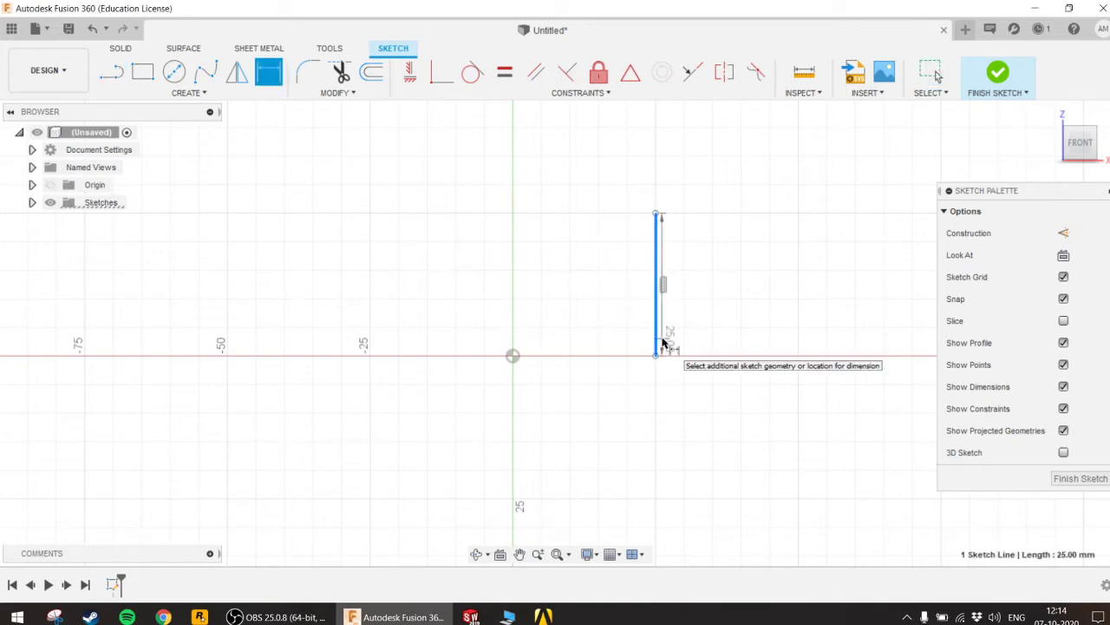
left_click(720, 321)
type("60")
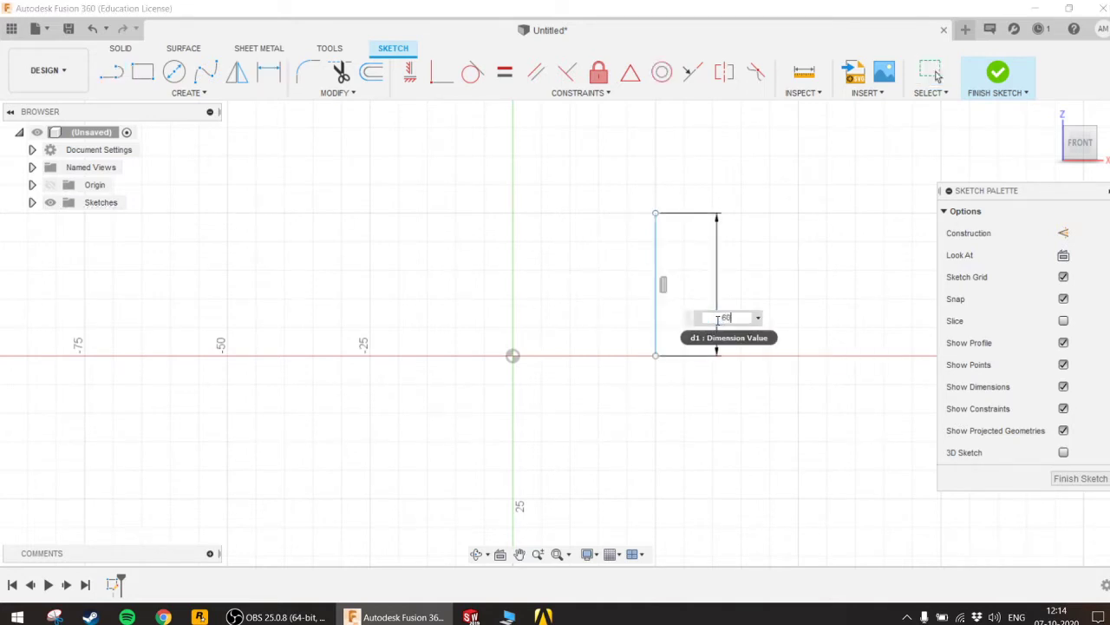
key("Return")
scroll(614, 334, "down", 3)
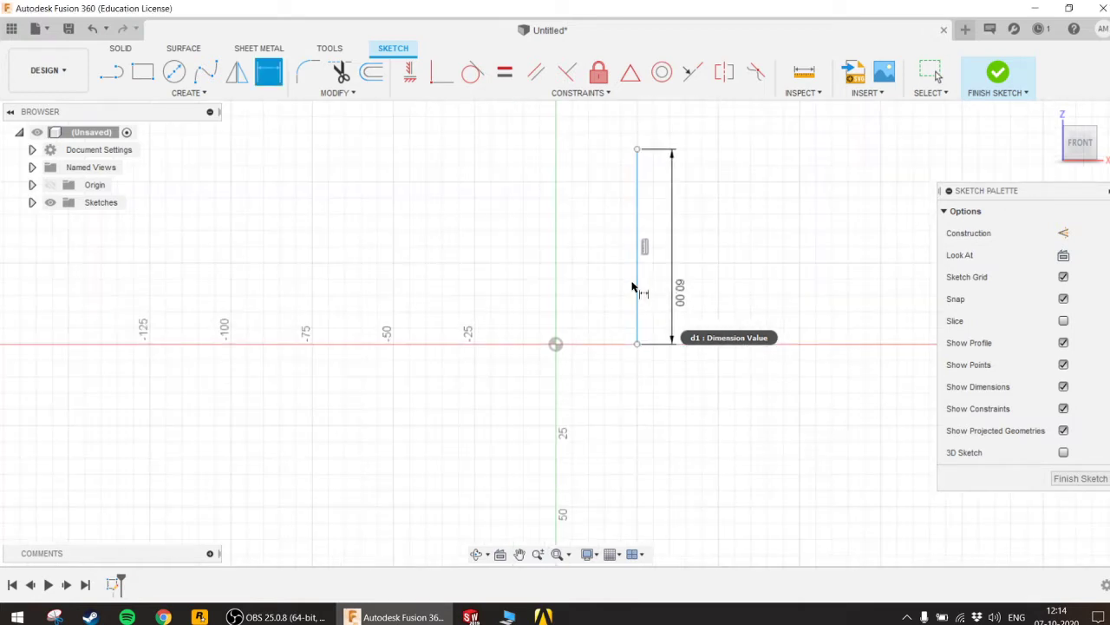
scroll(627, 373, "down", 1)
scroll(616, 429, "up", 2)
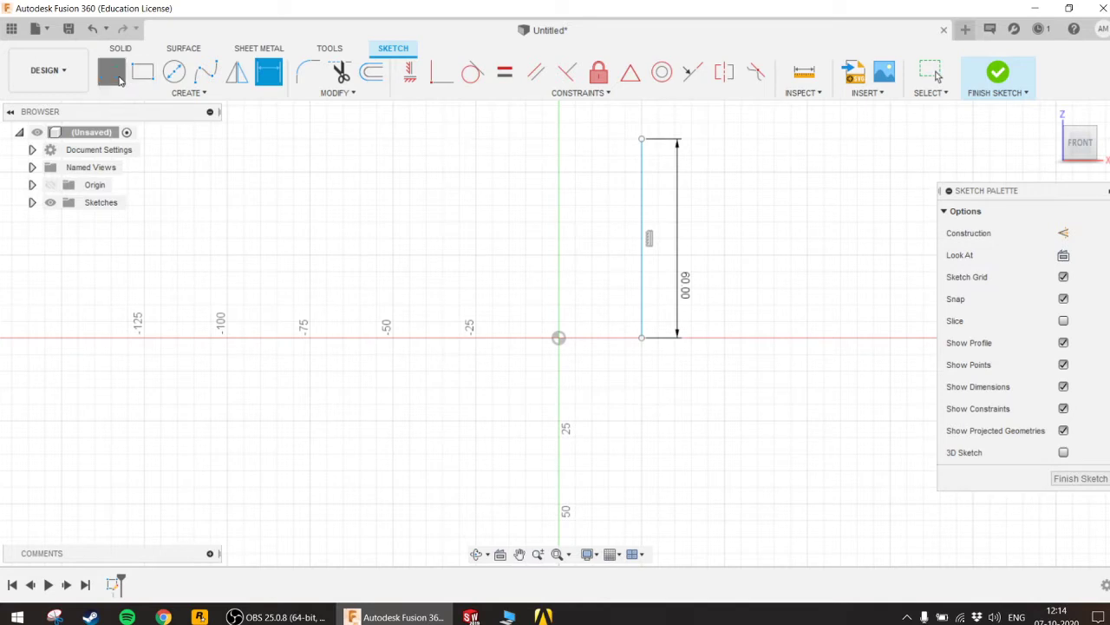
Step: Draw a second vertical line downward from its bottom end and dimension it 60 mm
left_click(111, 73)
left_click(642, 338)
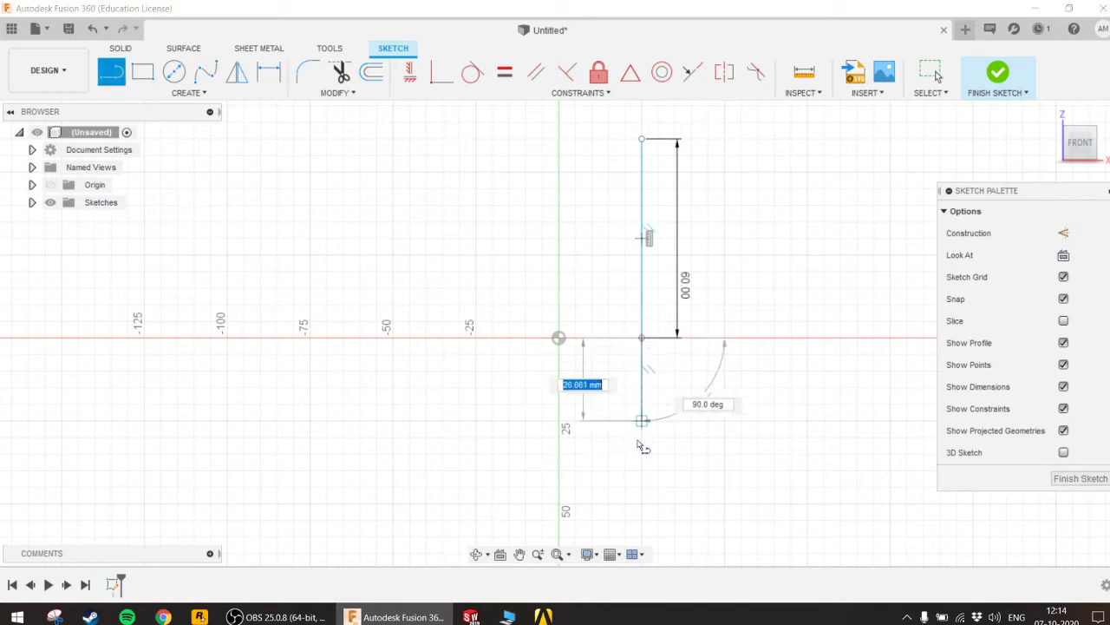
left_click(646, 507)
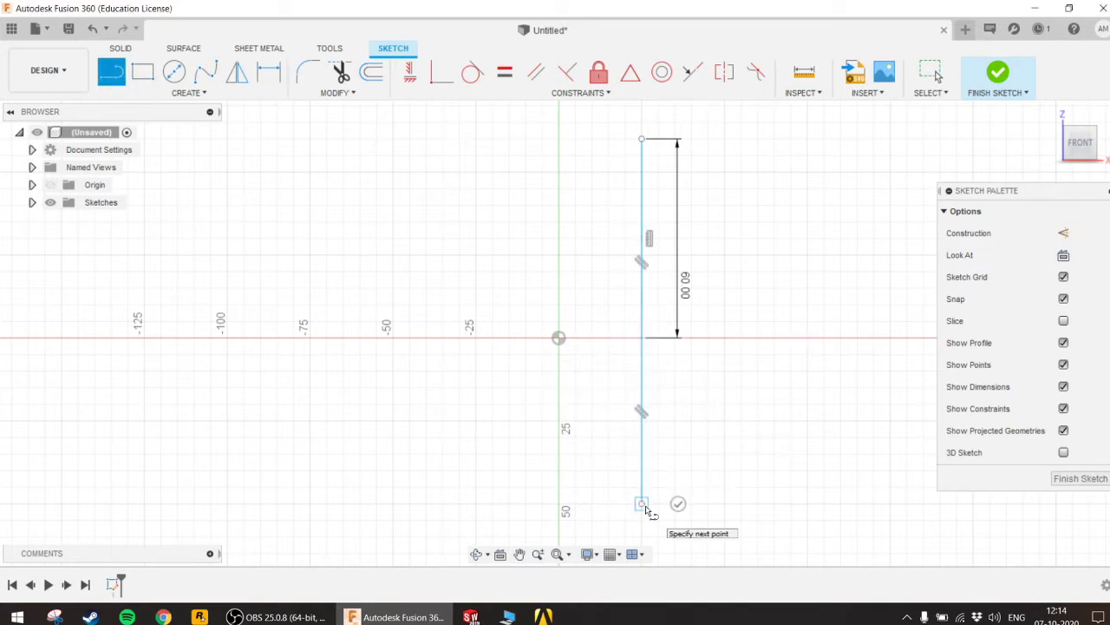
key("Escape")
key("d")
left_click(642, 449)
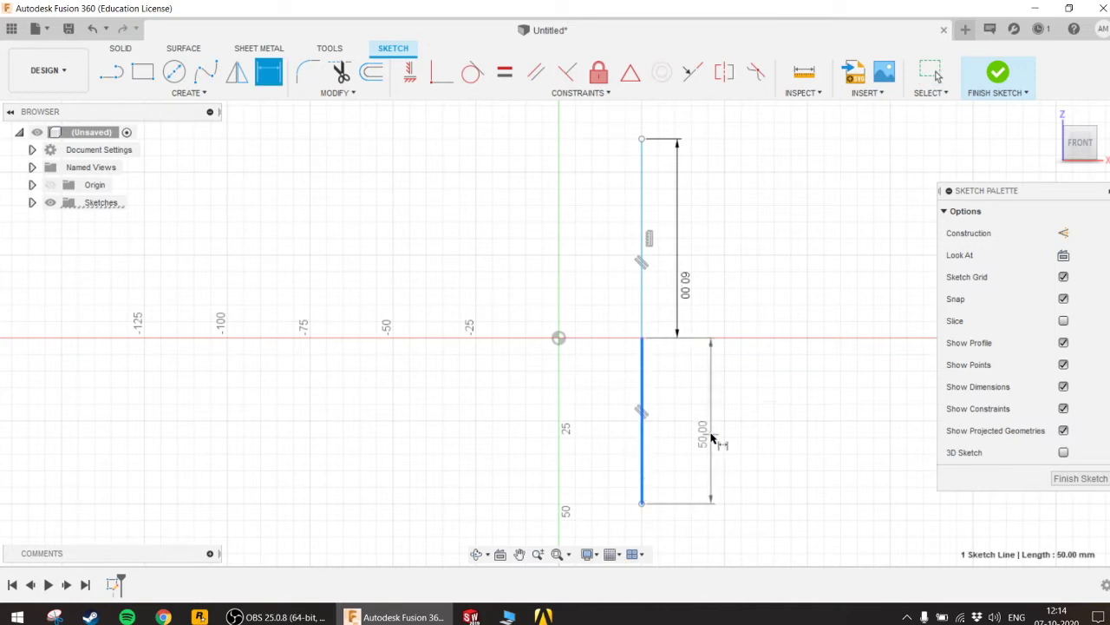
left_click(712, 438)
type("60")
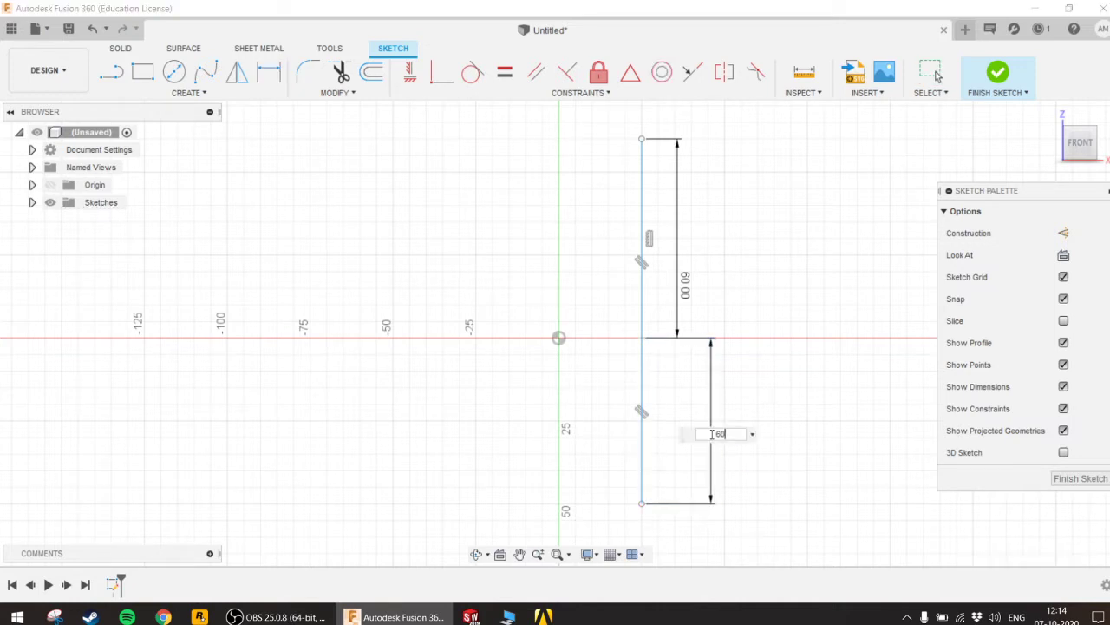
key("Return")
key("Escape")
scroll(707, 468, "down", 3)
scroll(707, 468, "up", 2)
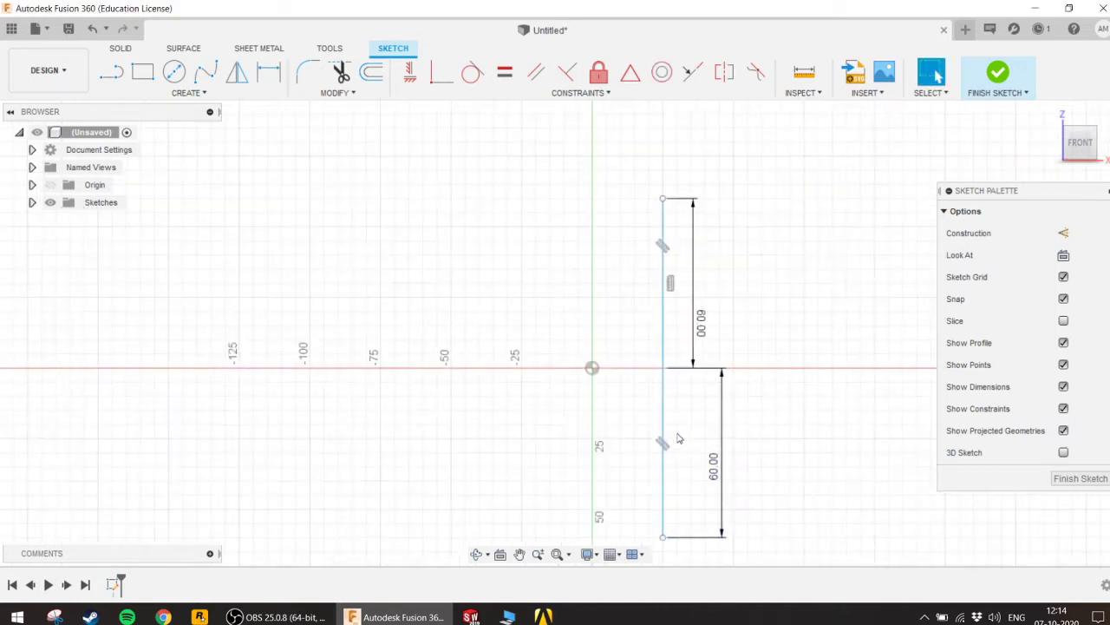
scroll(670, 408, "down", 1)
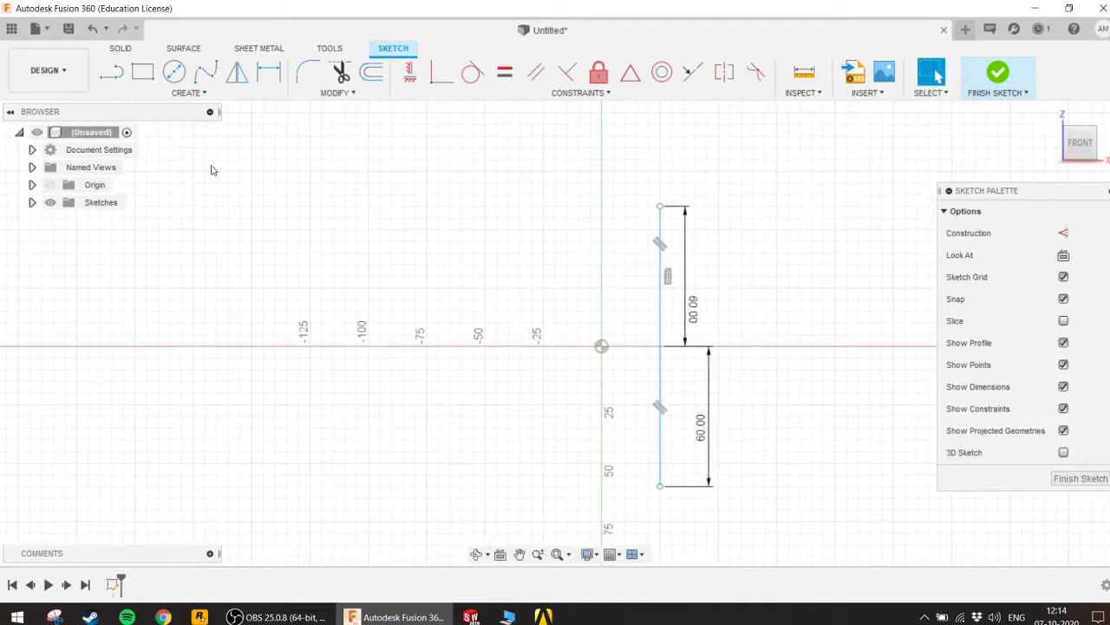
Step: Dimension the vertical line 180 mm from the origin, then edit that dimension to 150 mm
key("r")
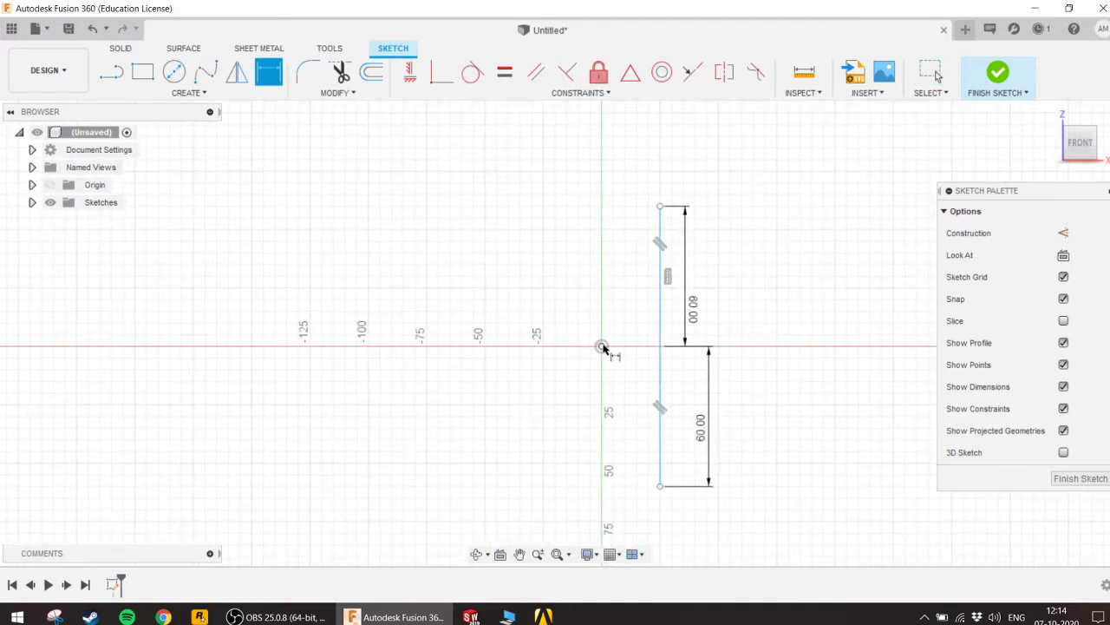
left_click(663, 344)
left_click(602, 346)
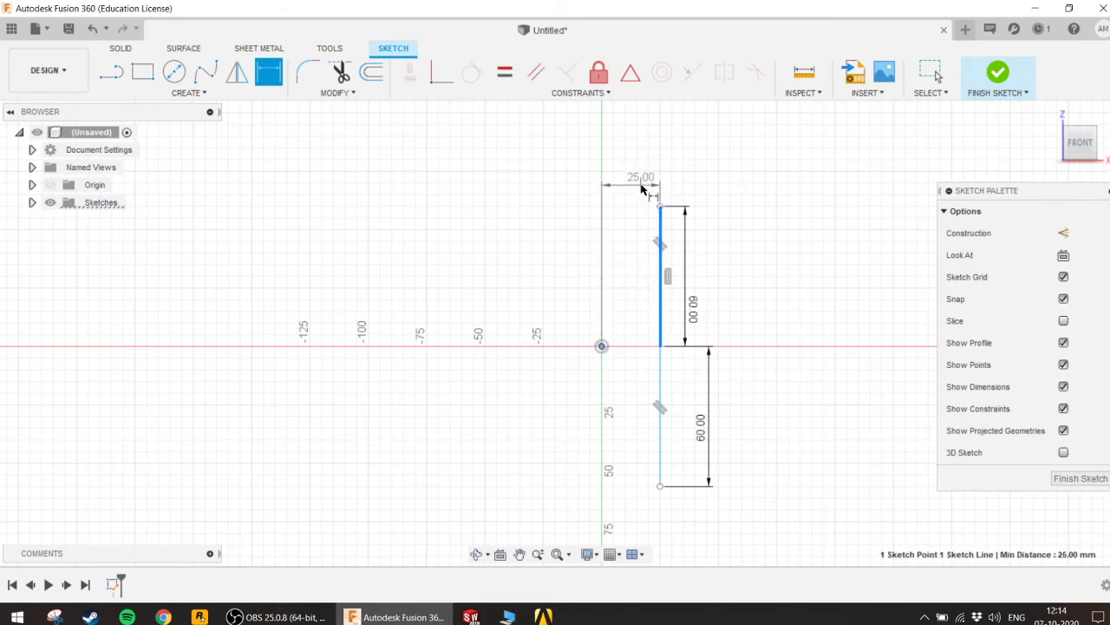
left_click(642, 183)
type("18")
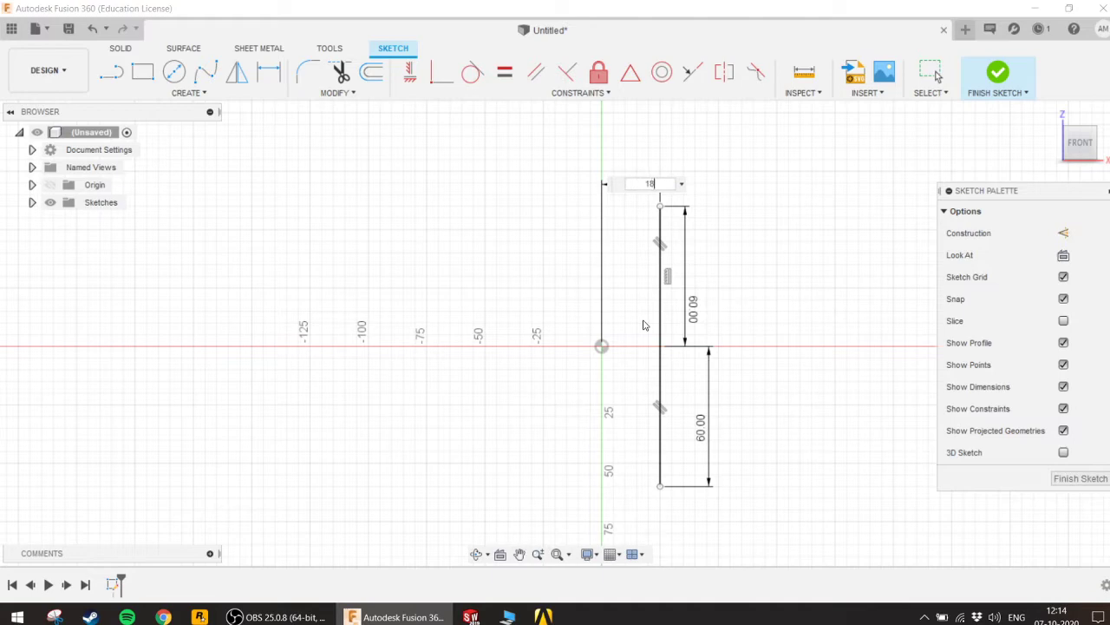
type("0")
key("Return")
scroll(617, 361, "down", 2)
scroll(759, 428, "down", 2)
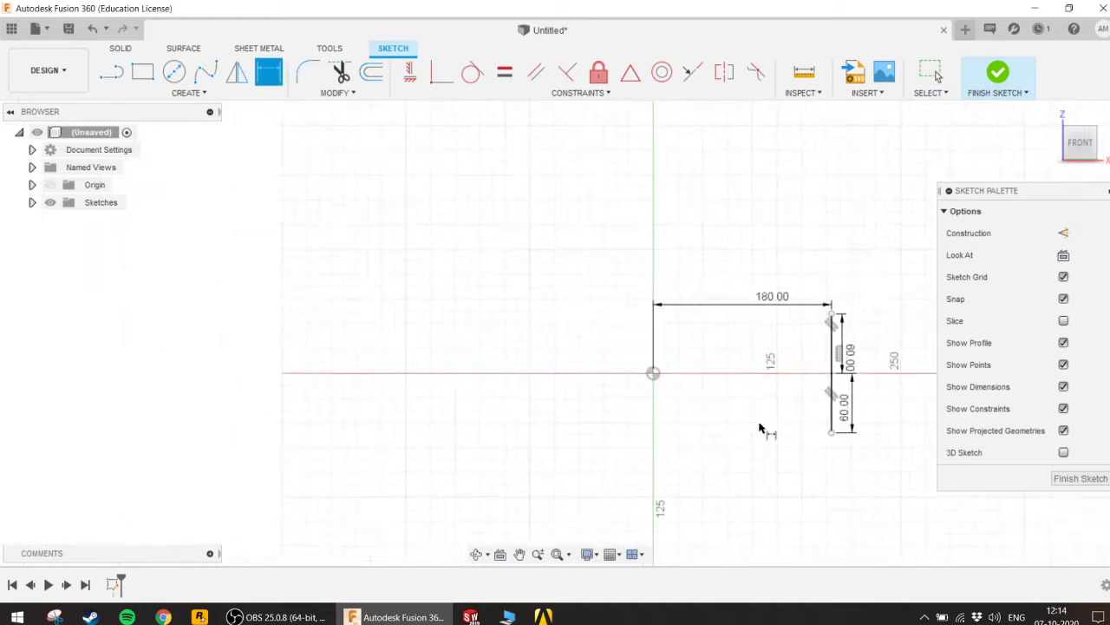
scroll(759, 428, "up", 2)
middle_click_drag(851, 425, 755, 391)
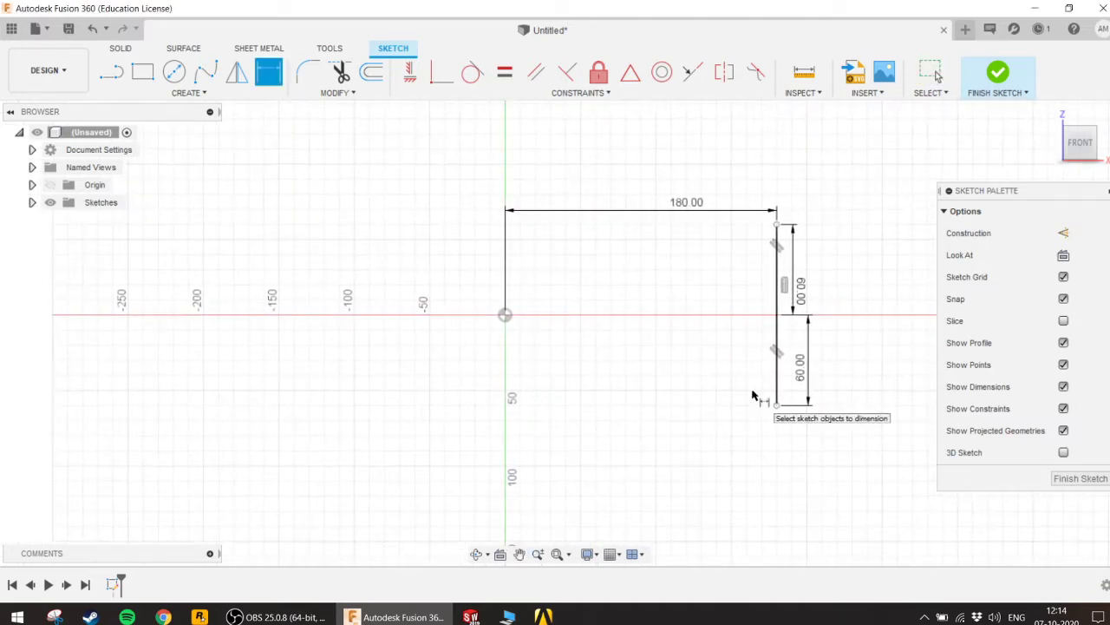
key("Escape")
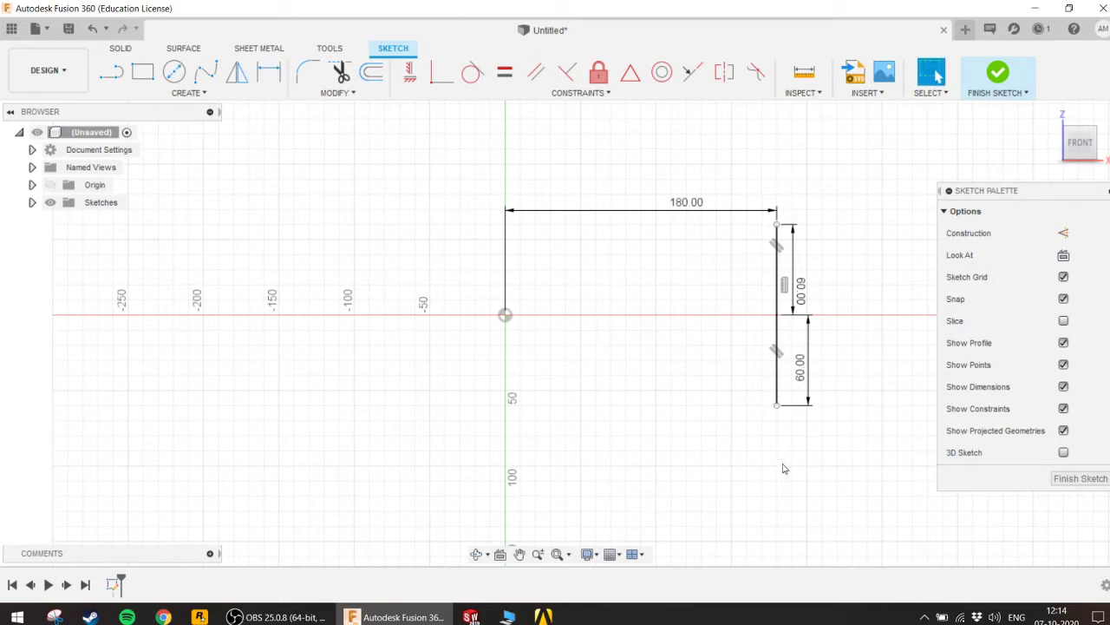
double_click(694, 203)
type("150")
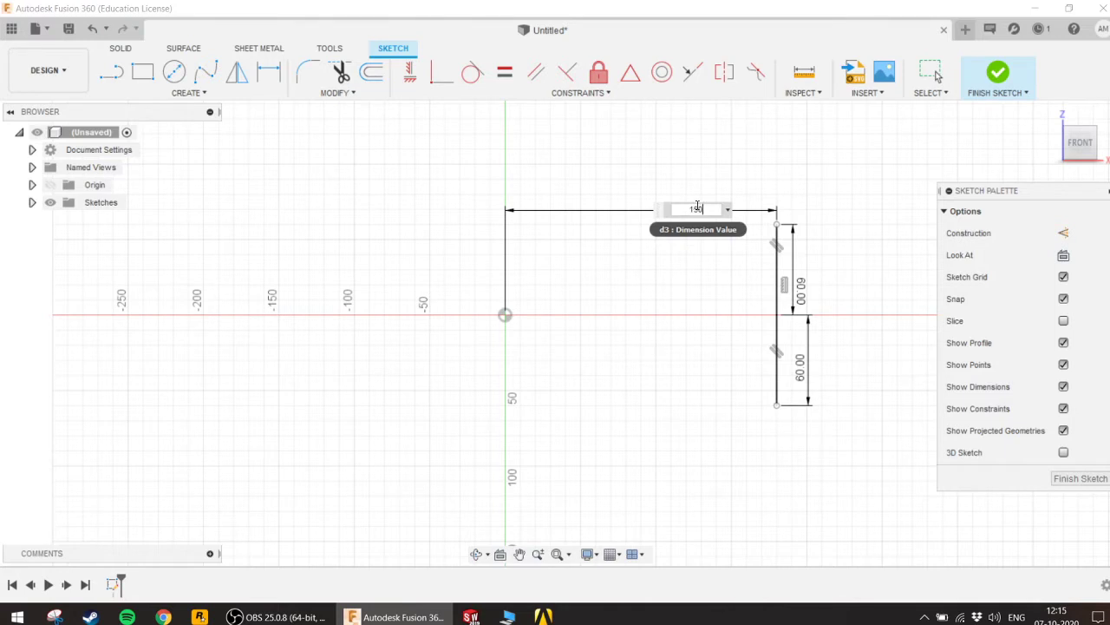
key("Return")
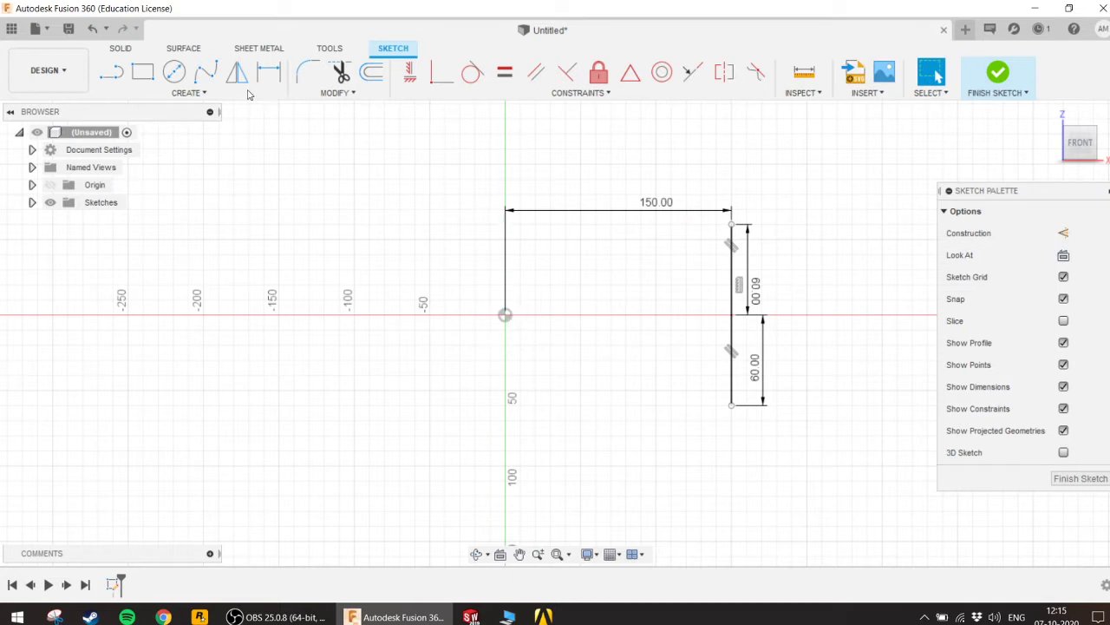
Step: Start a line chain at the vertical line's top with a 10 mm segment right and a short segment down
left_click(112, 73)
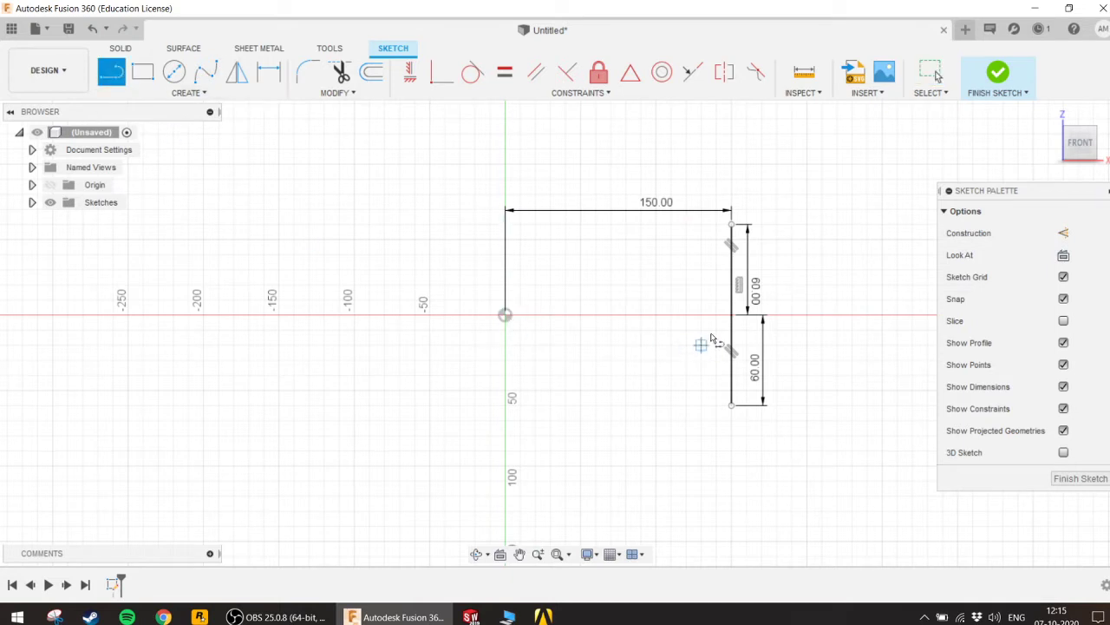
left_click(734, 226)
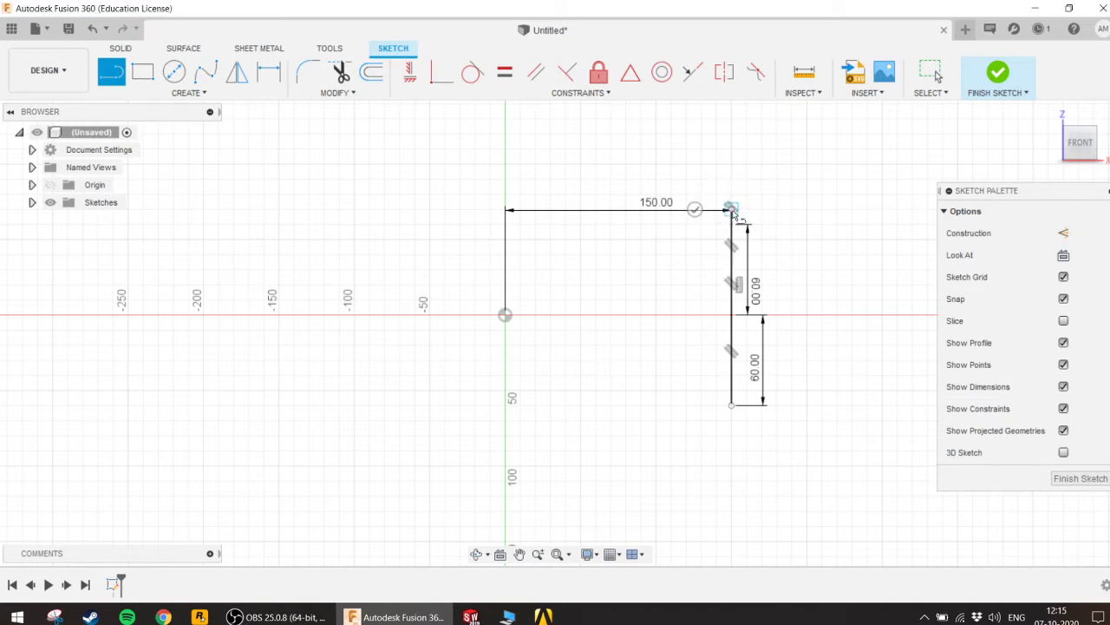
scroll(752, 212, "up", 1)
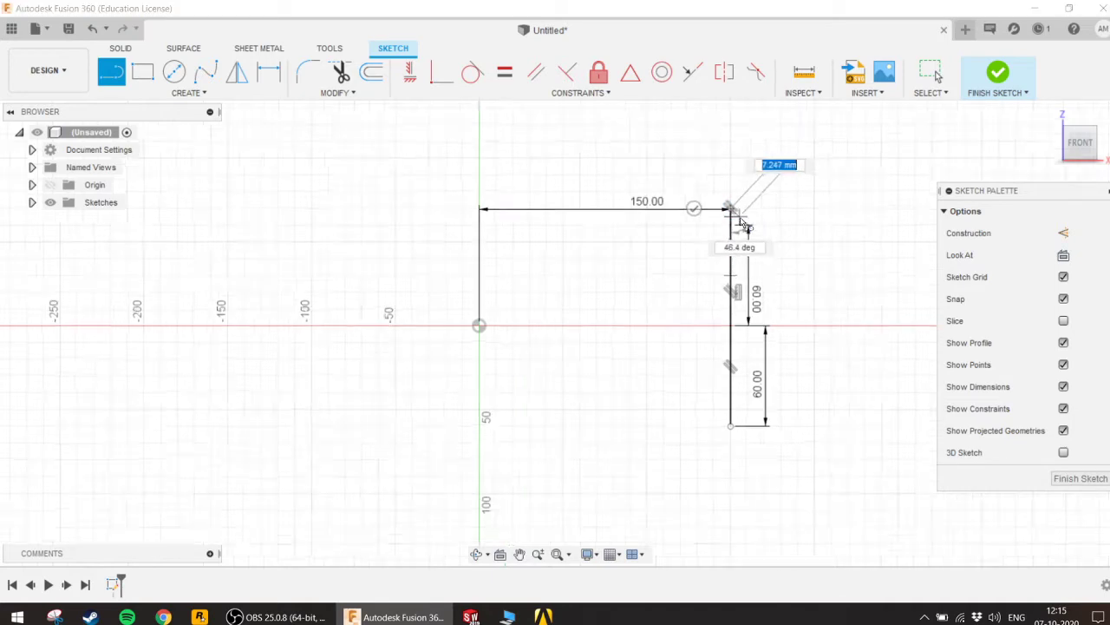
scroll(753, 209, "up", 3)
scroll(755, 208, "up", 2)
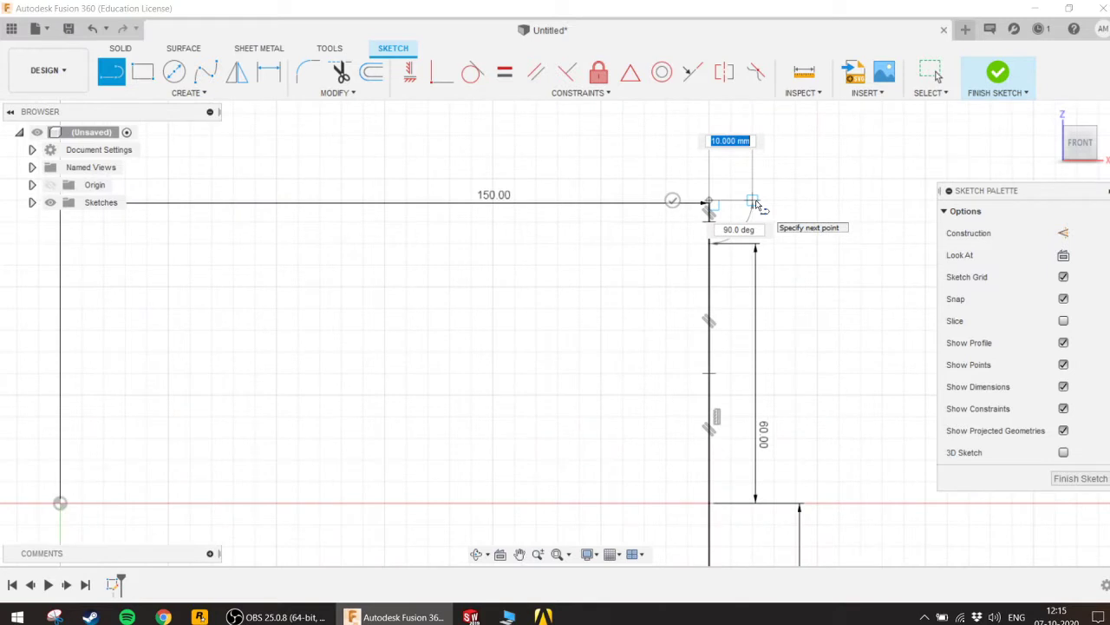
left_click(755, 204)
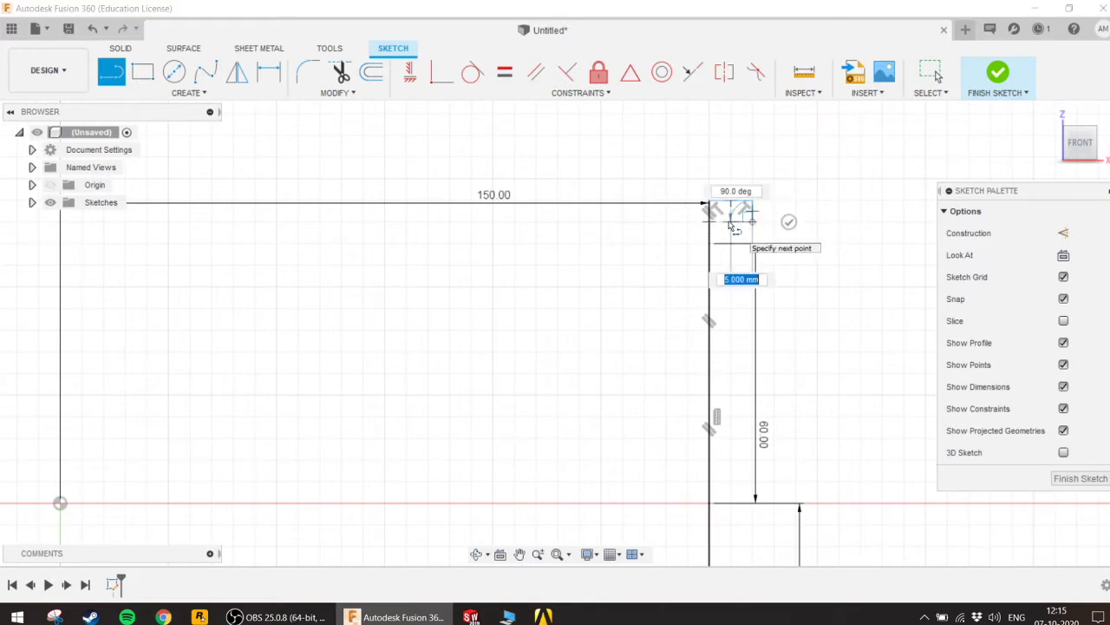
left_click(731, 223)
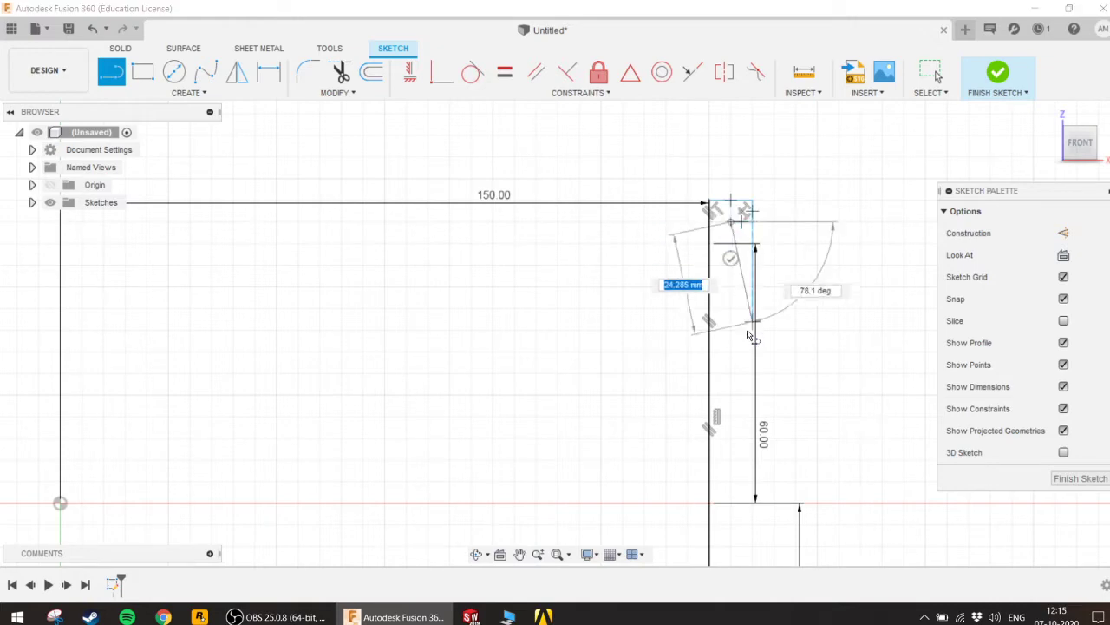
scroll(737, 251, "up", 2)
scroll(736, 242, "up", 2)
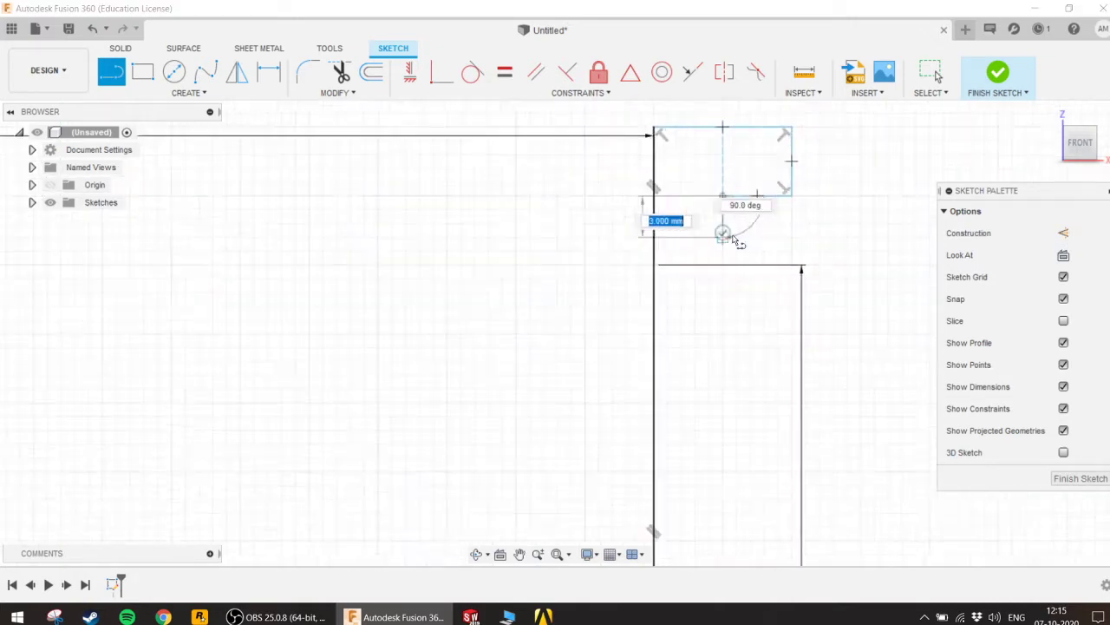
scroll(735, 241, "up", 2)
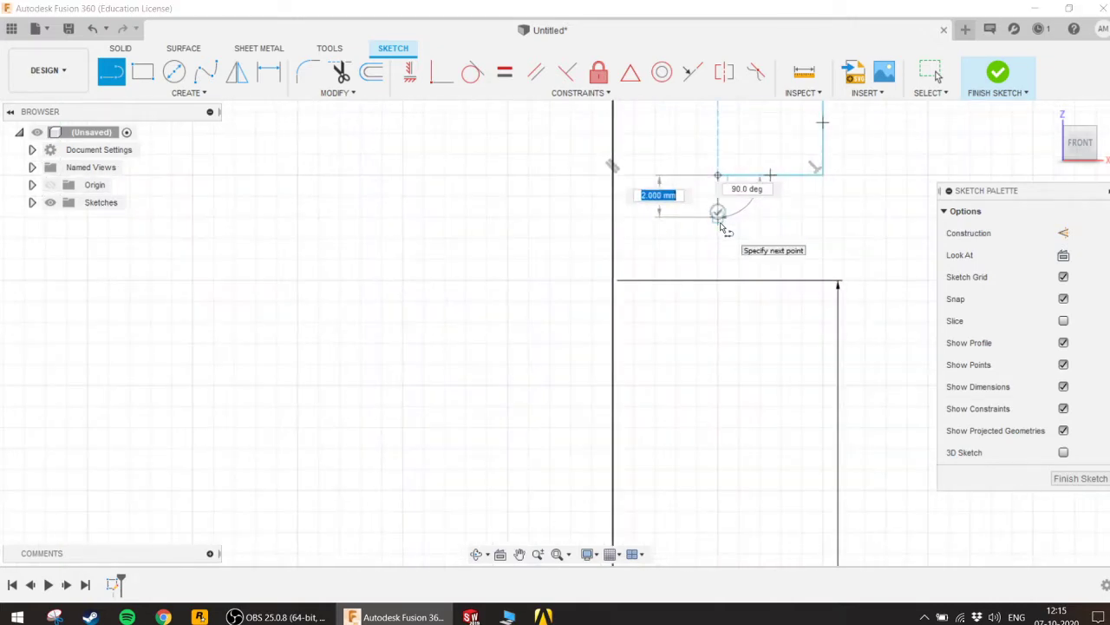
Step: Continue the chain with a 2 mm downward step, a leftward step, and a long line toward the bottom
left_click(719, 217)
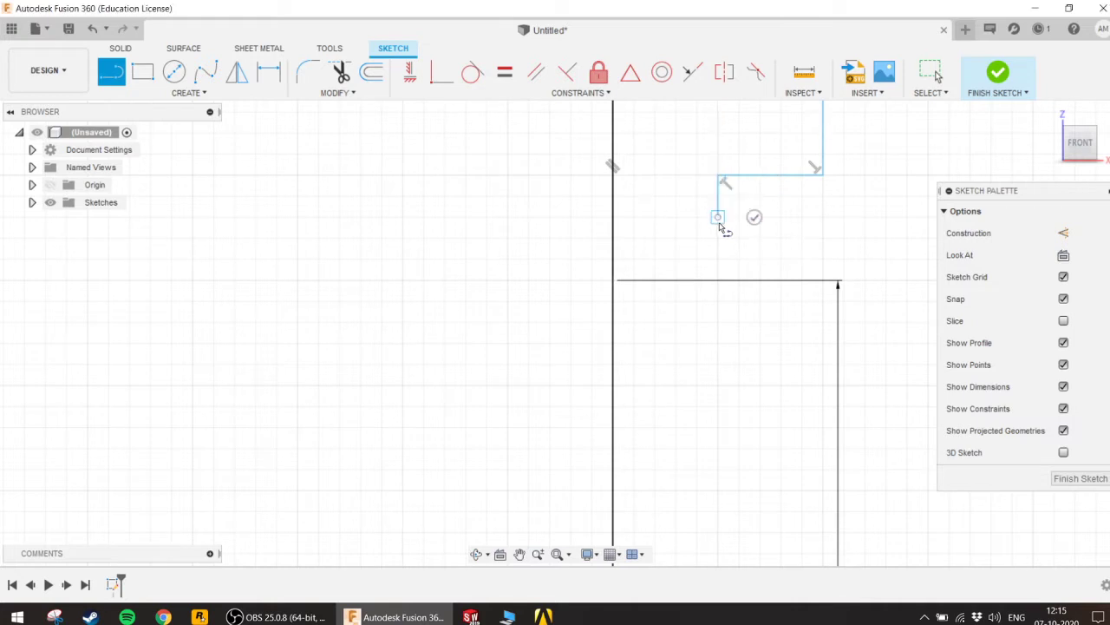
left_click(677, 216)
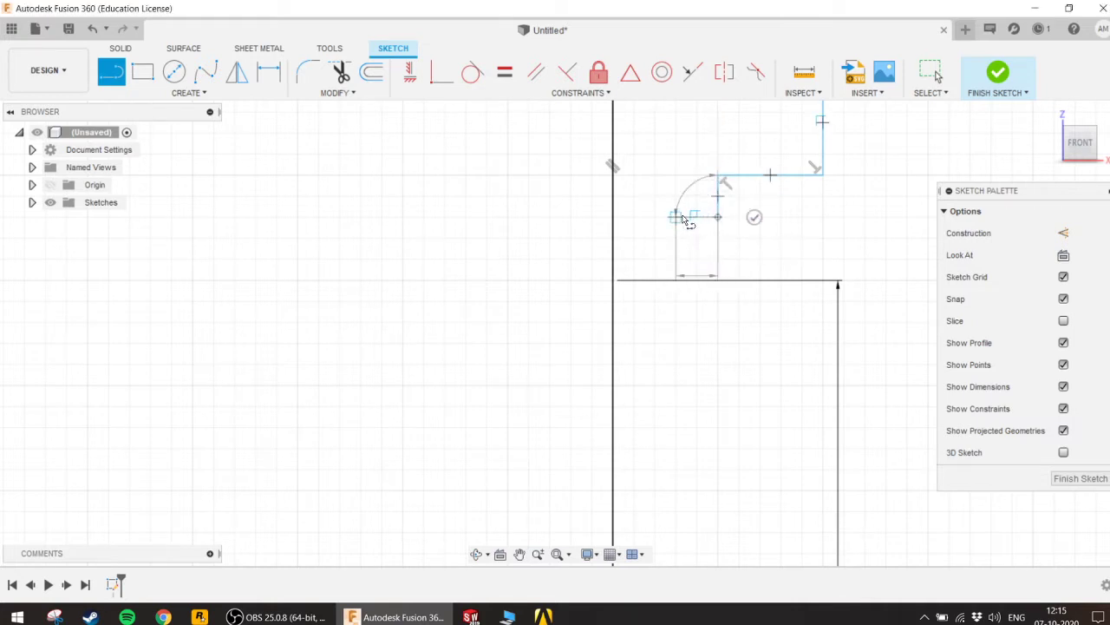
scroll(674, 367, "down", 1)
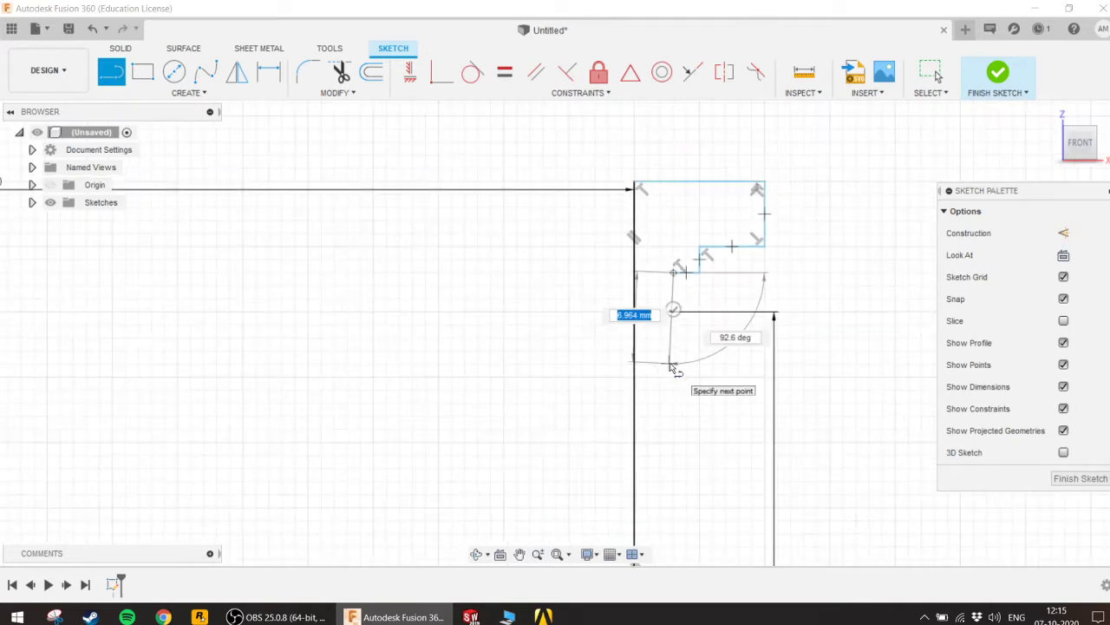
scroll(673, 369, "down", 1)
scroll(674, 373, "down", 1)
scroll(674, 422, "down", 1)
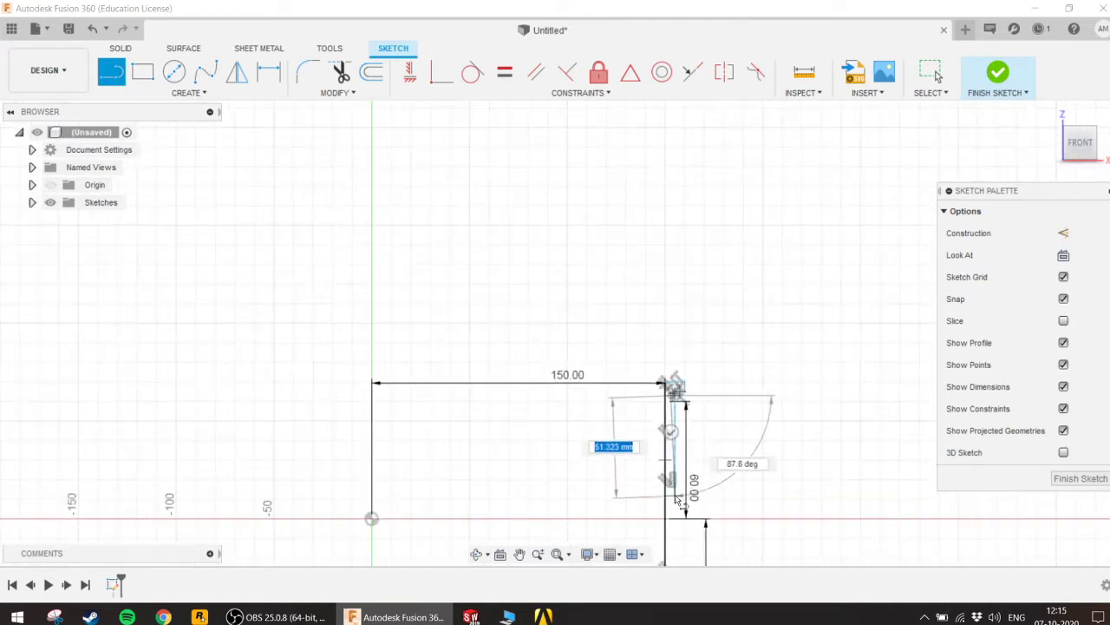
scroll(674, 486, "down", 2)
middle_click_drag(675, 491, 701, 339)
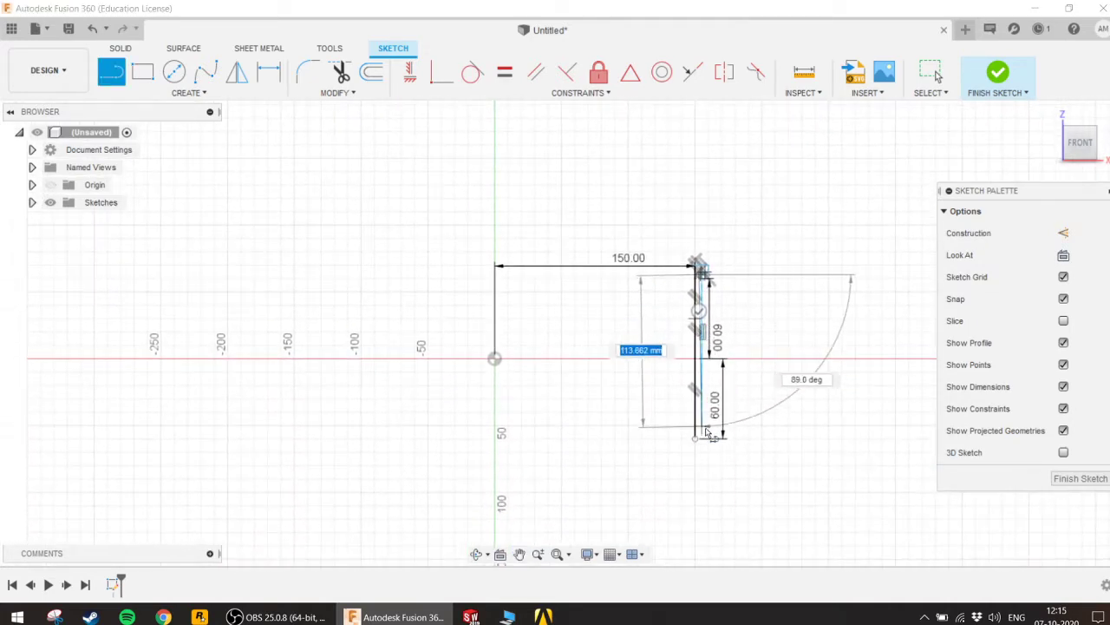
scroll(706, 444, "up", 1)
scroll(705, 444, "up", 3)
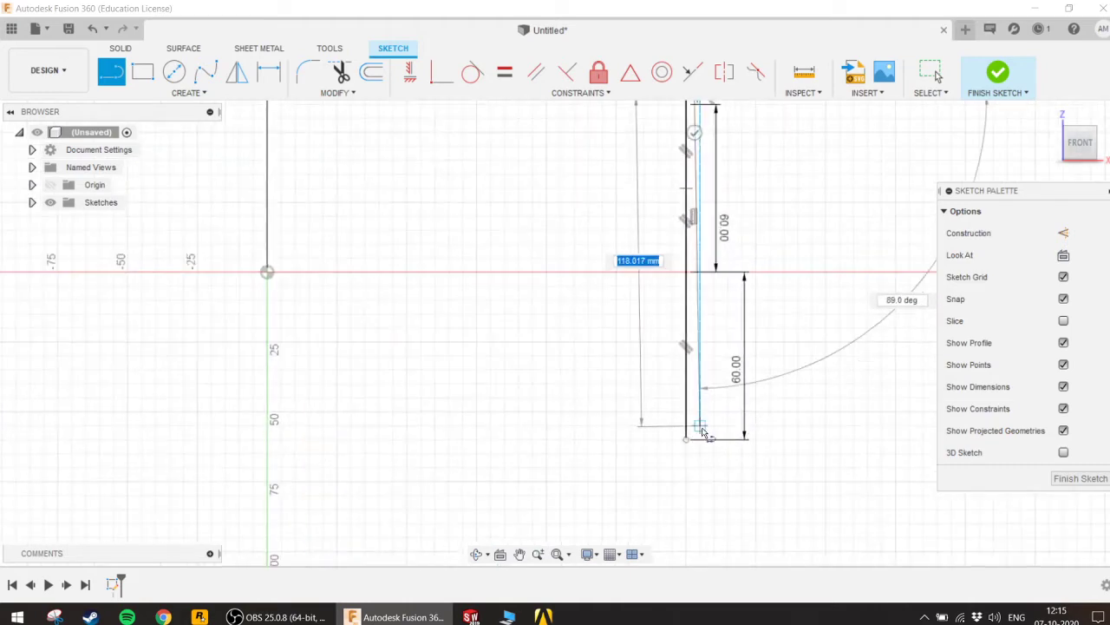
scroll(705, 442, "up", 3)
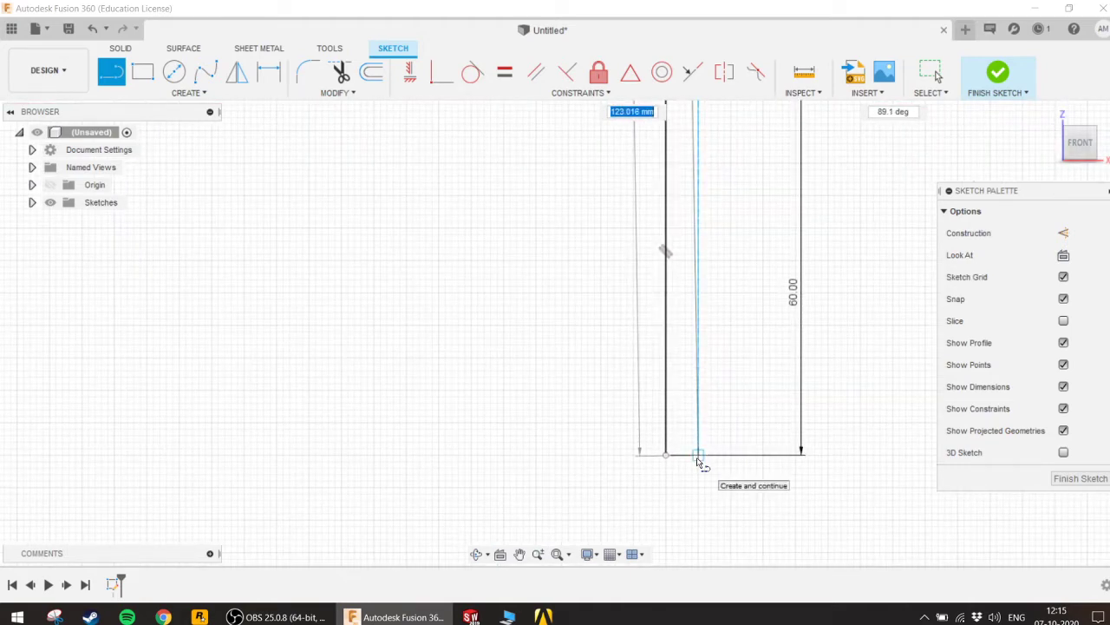
Step: End the long inner line at the profile's bottom edge
left_click(698, 454)
key("Escape")
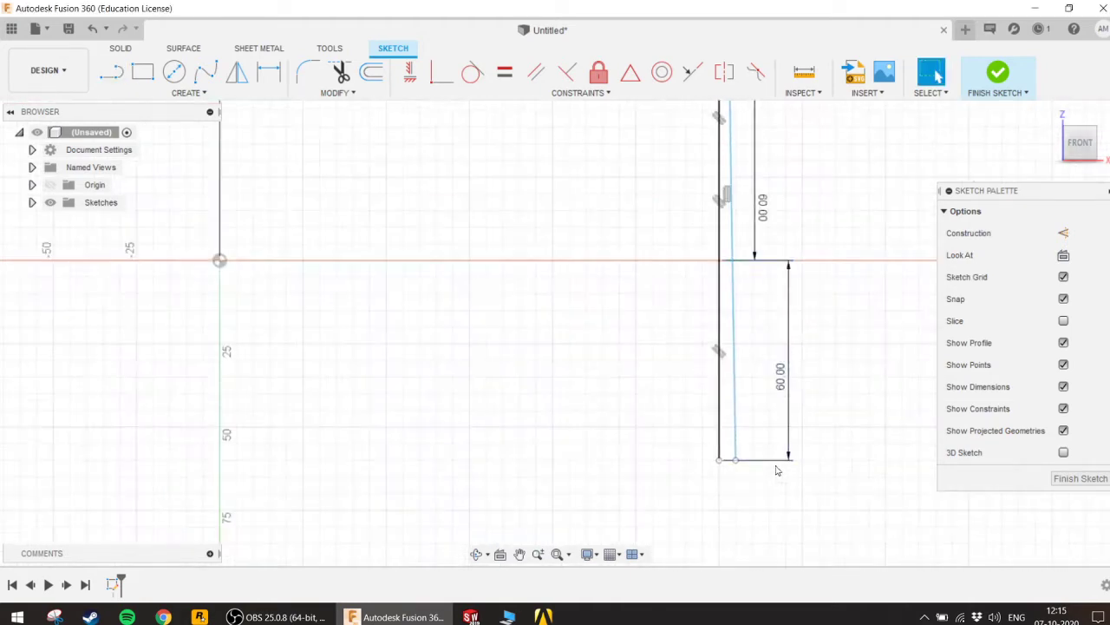
scroll(777, 464, "down", 5)
scroll(777, 464, "up", 2)
scroll(746, 490, "up", 1)
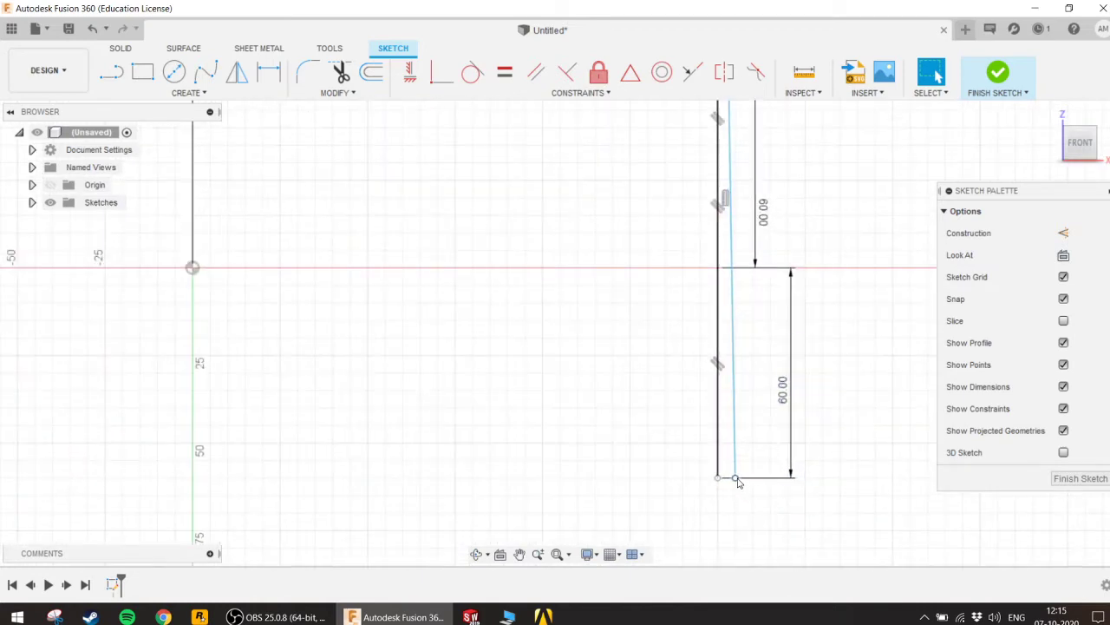
Step: Constrain the slanted inner line parallel to the outer left vertical line
left_click(738, 482)
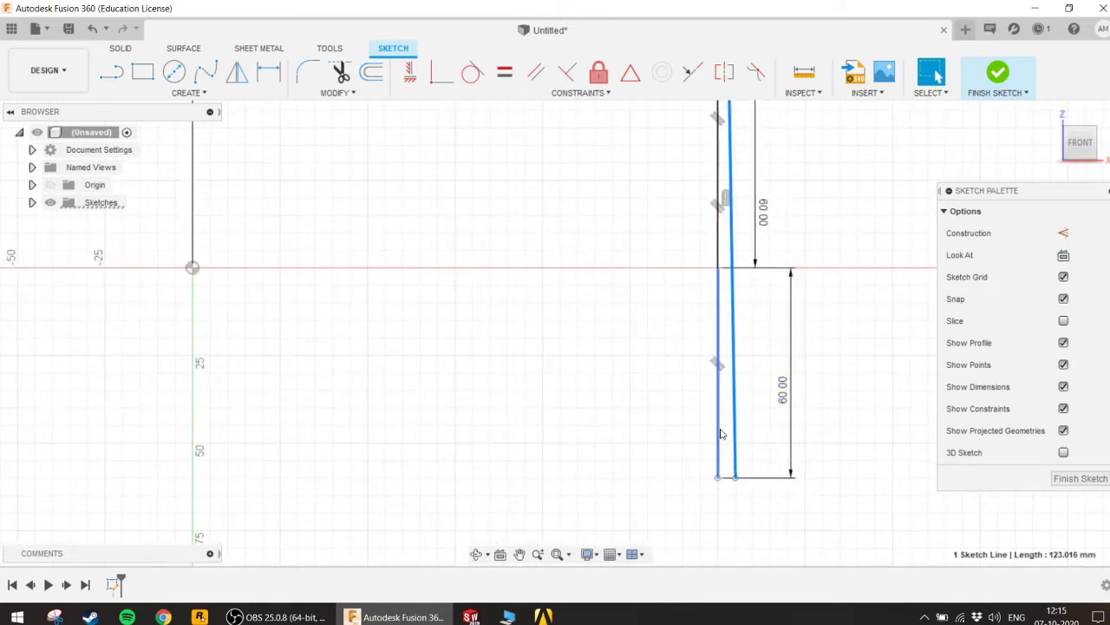
left_click(719, 434, "ctrl")
left_click(536, 71)
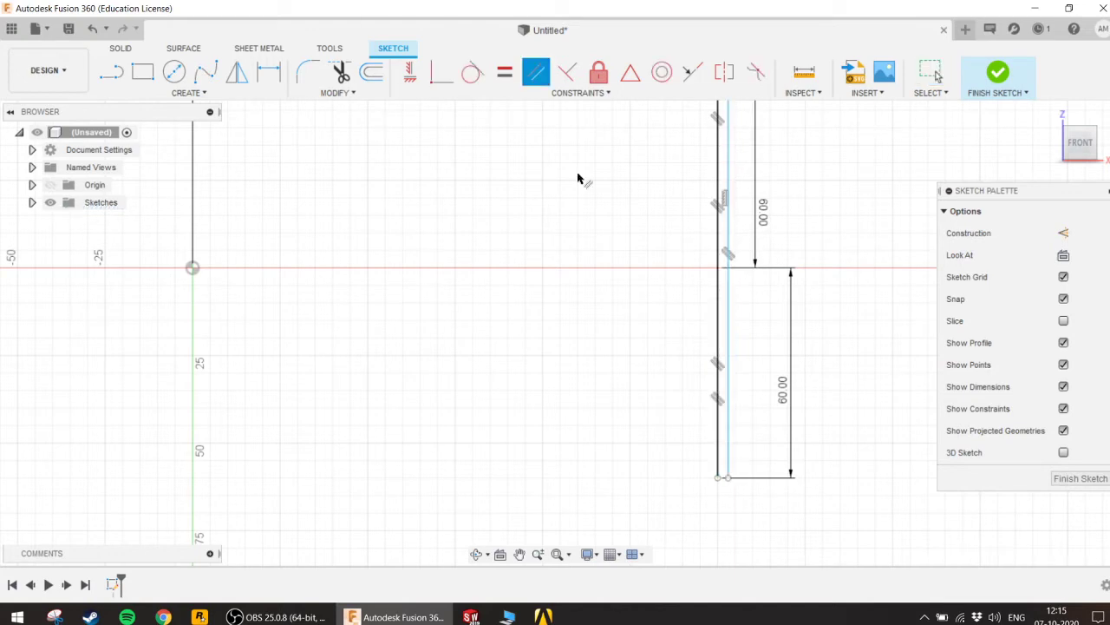
scroll(783, 488, "down", 2)
scroll(825, 436, "down", 1)
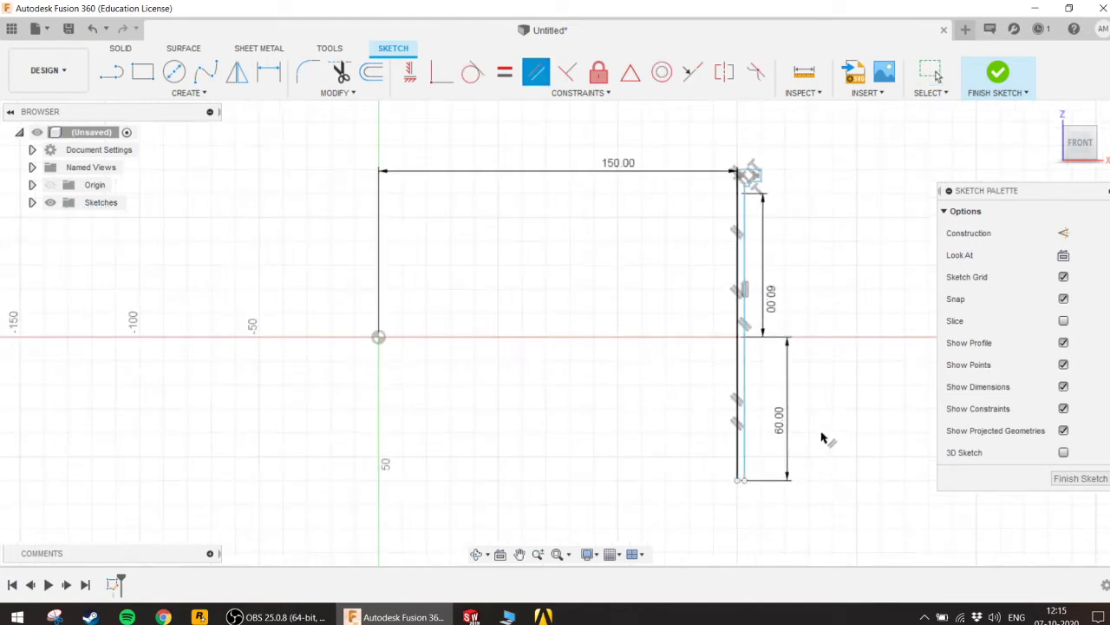
scroll(756, 162, "up", 2)
scroll(753, 179, "up", 3)
scroll(753, 179, "up", 2)
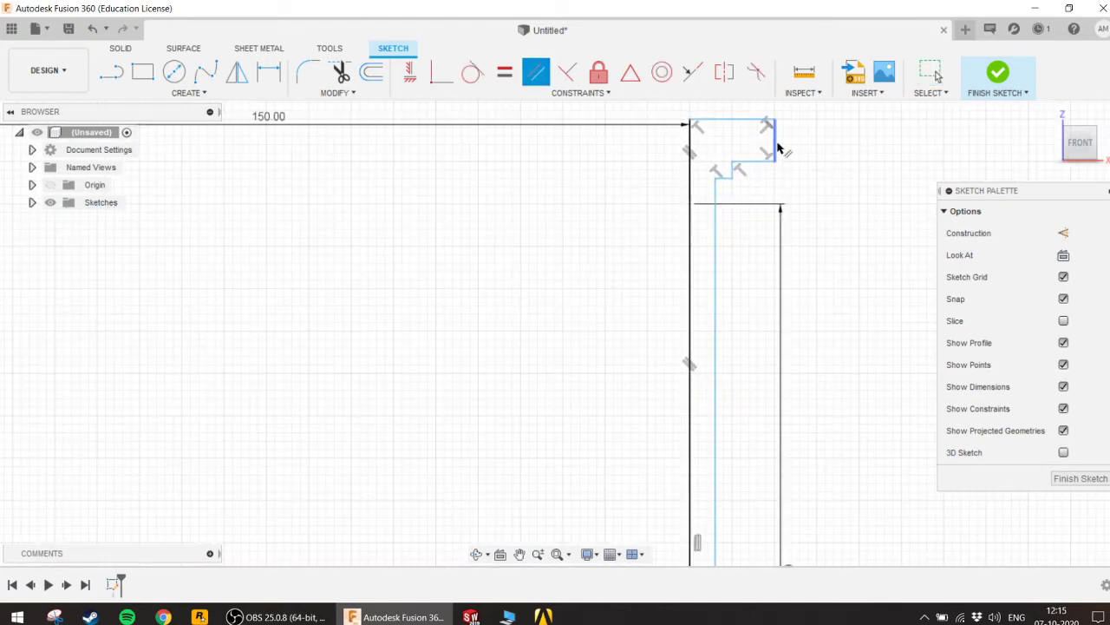
Step: Dimension the lip's short vertical line 5 mm, the step 2 mm, and the horizontal step 5 mm
left_click(777, 148)
key("d")
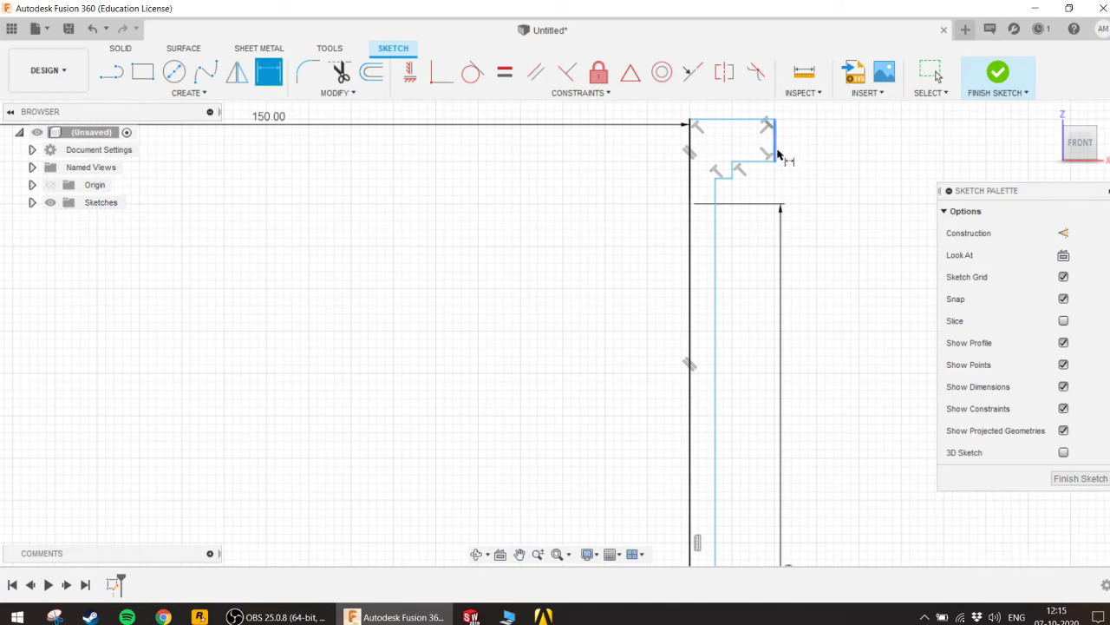
left_click(777, 147)
left_click(816, 139)
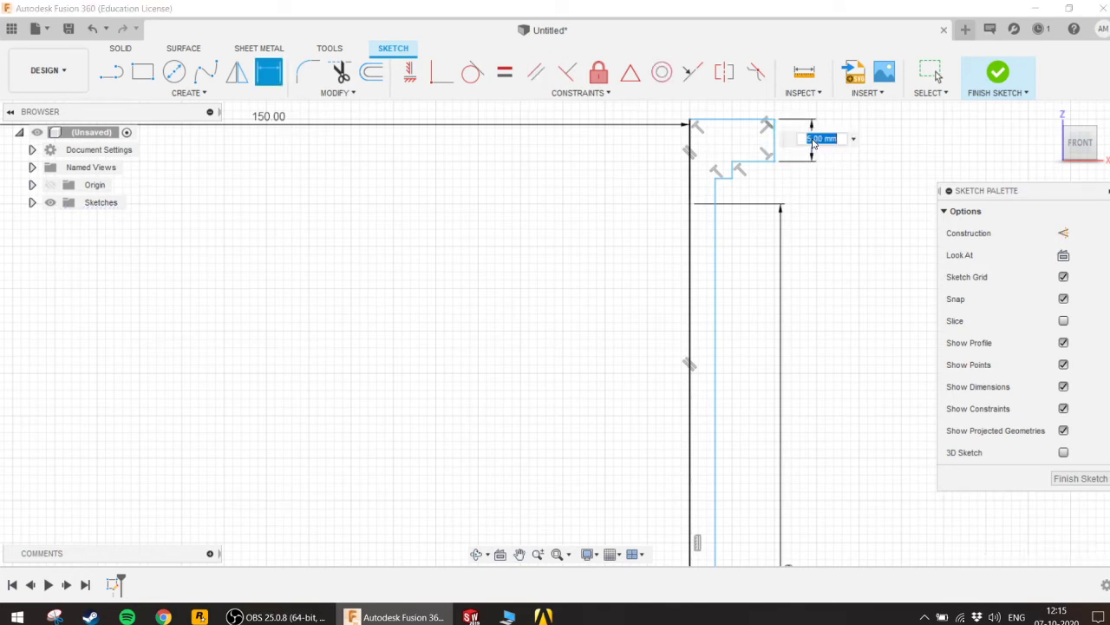
key("Escape")
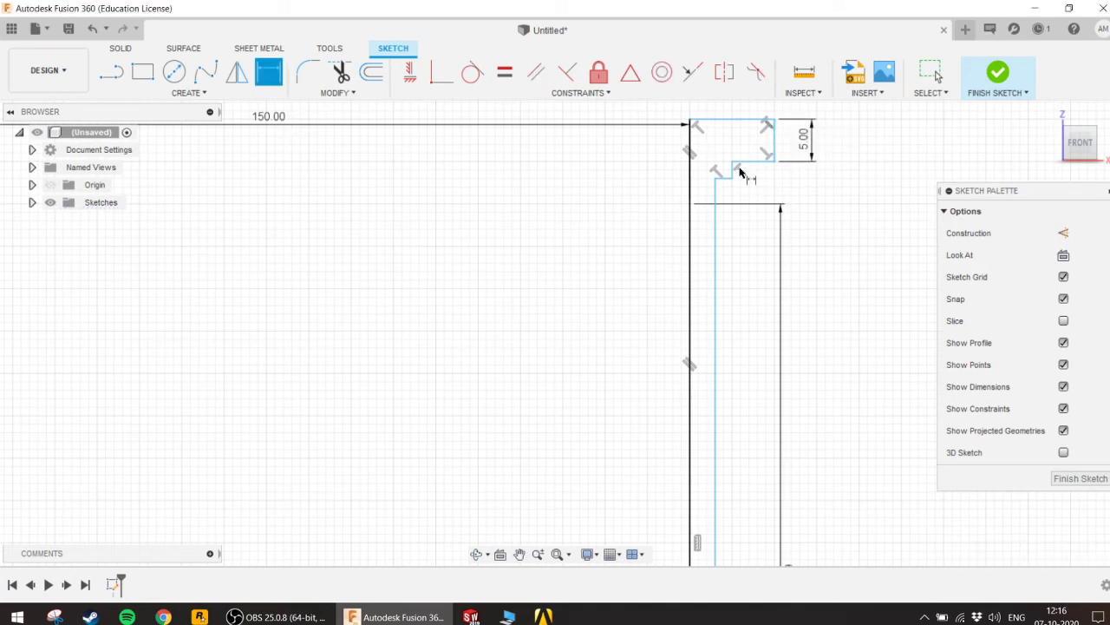
left_click(734, 174)
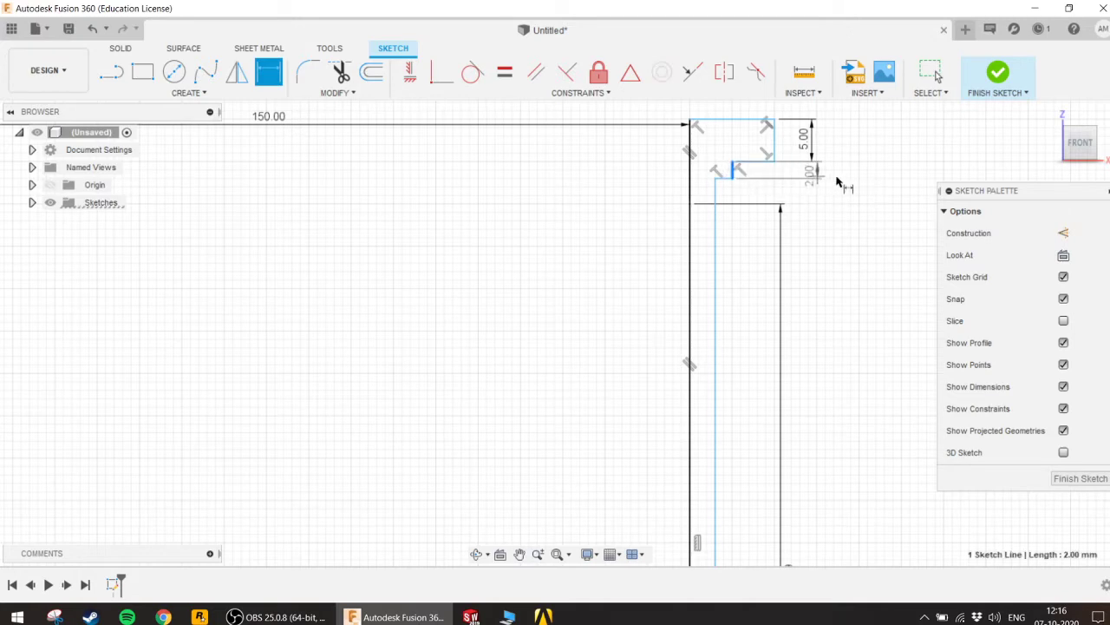
left_click(838, 178)
key("Return")
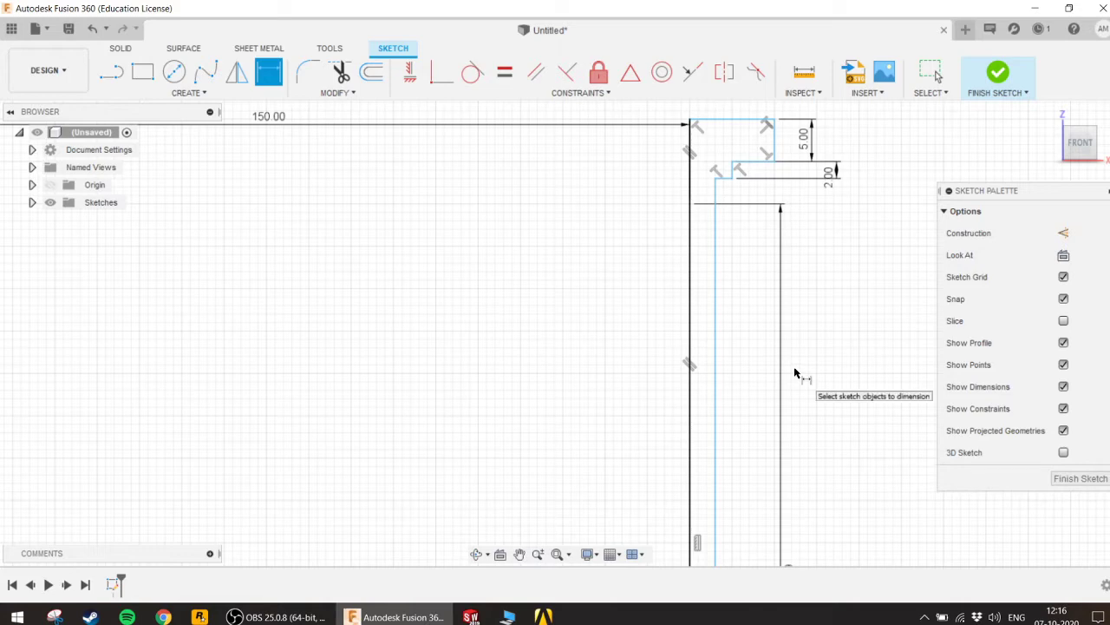
left_click(753, 161)
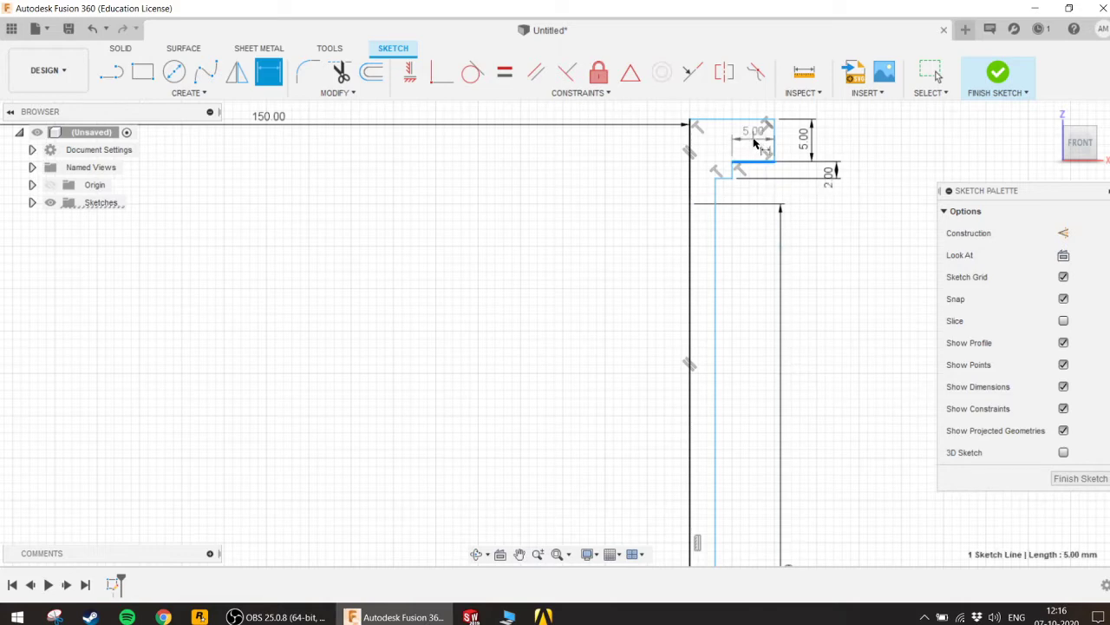
left_click(762, 144)
key("Return")
scroll(818, 352, "down", 3)
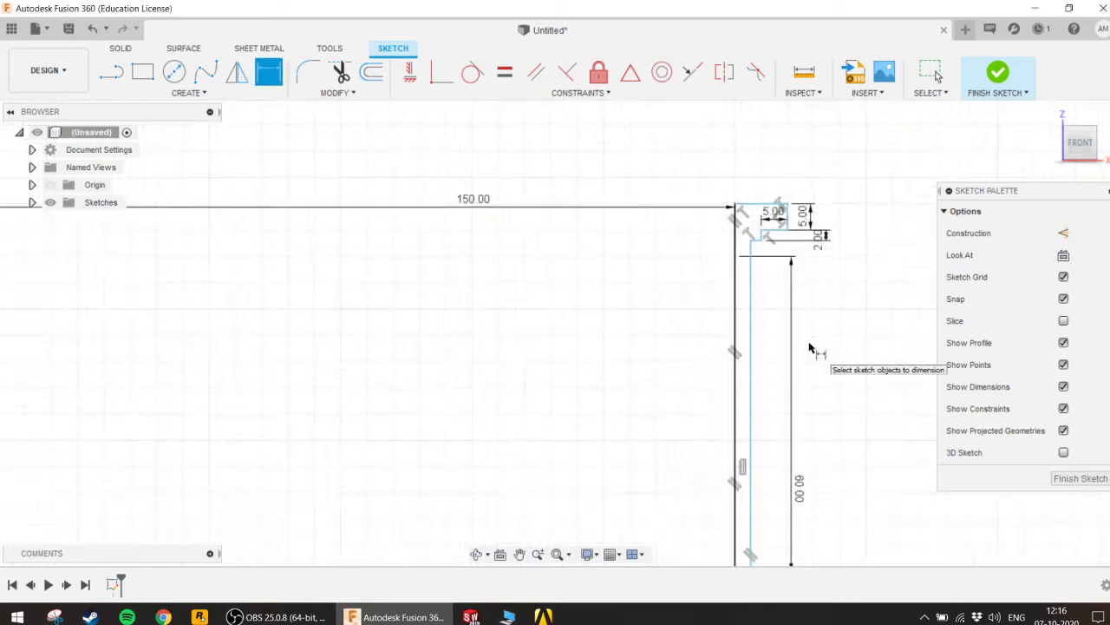
scroll(722, 489, "up", 1)
scroll(720, 494, "down", 2)
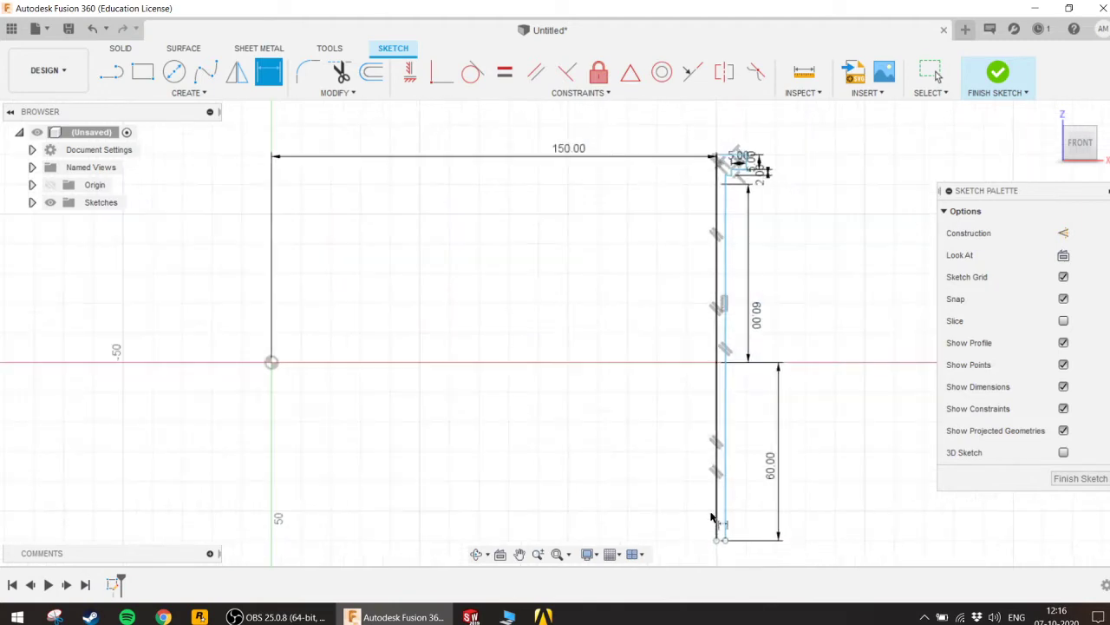
scroll(729, 172, "up", 3)
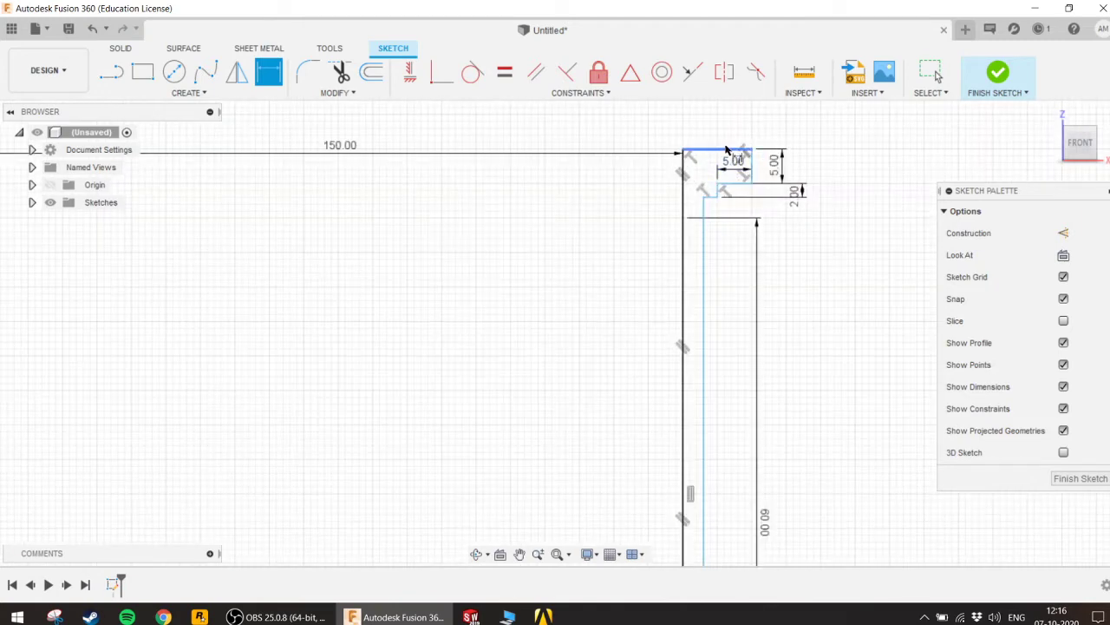
left_click(726, 152)
key("Escape")
mouse_move(780, 471)
middle_mouse_down()
mouse_move(720, 352)
mouse_move(705, 240)
middle_mouse_up()
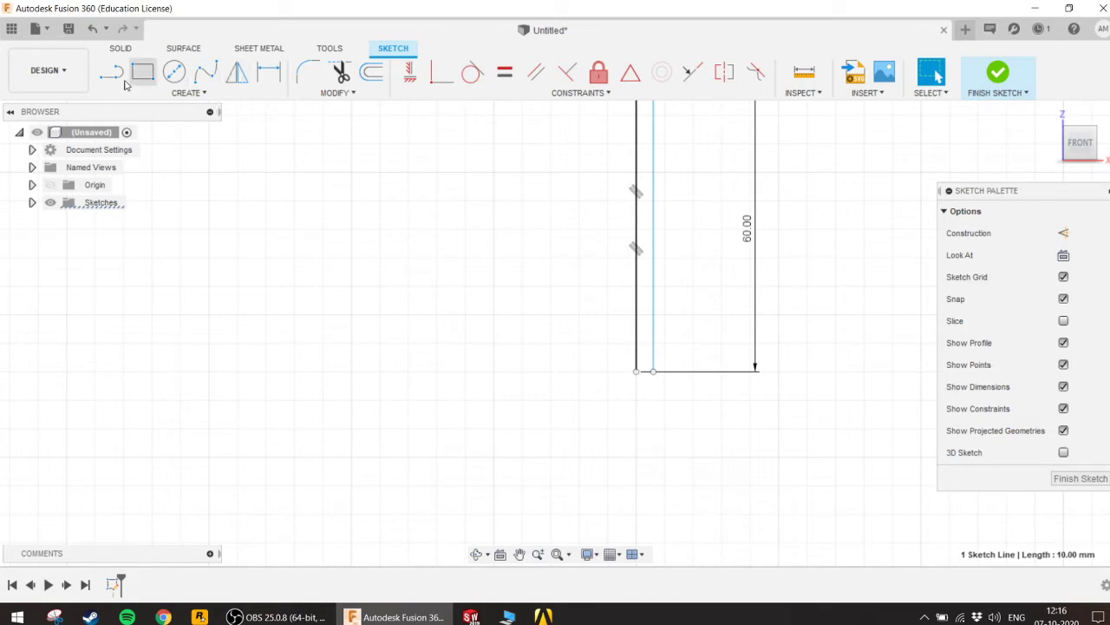
Step: Draw the stepped hub: 10 mm base, 5 mm up, 5 mm left, 2 mm up, then left to close
left_click(111, 72)
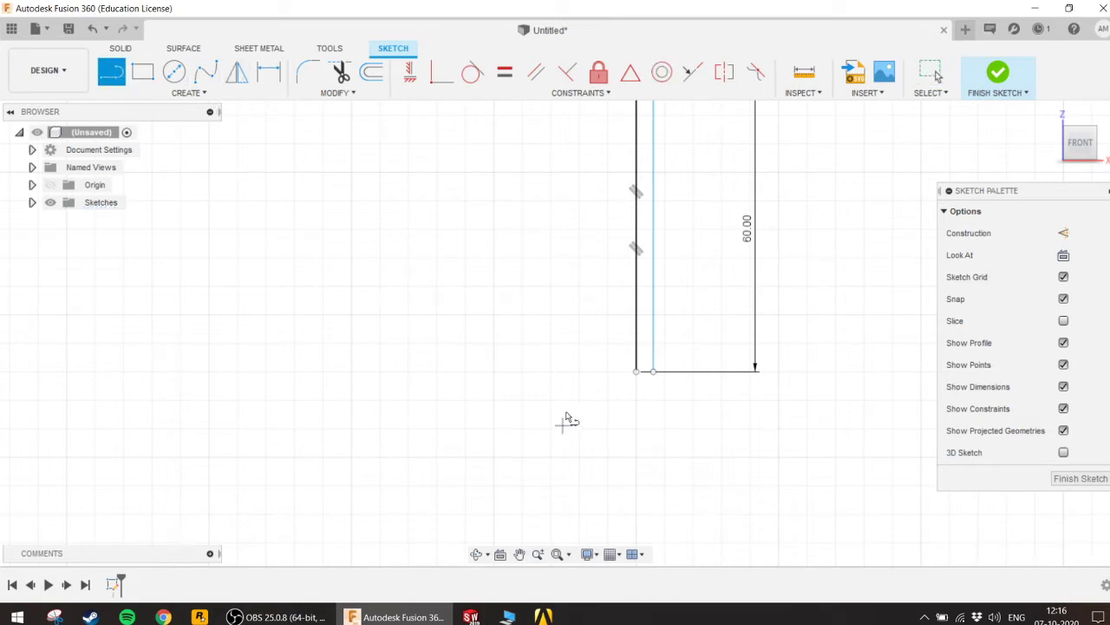
left_click(636, 372)
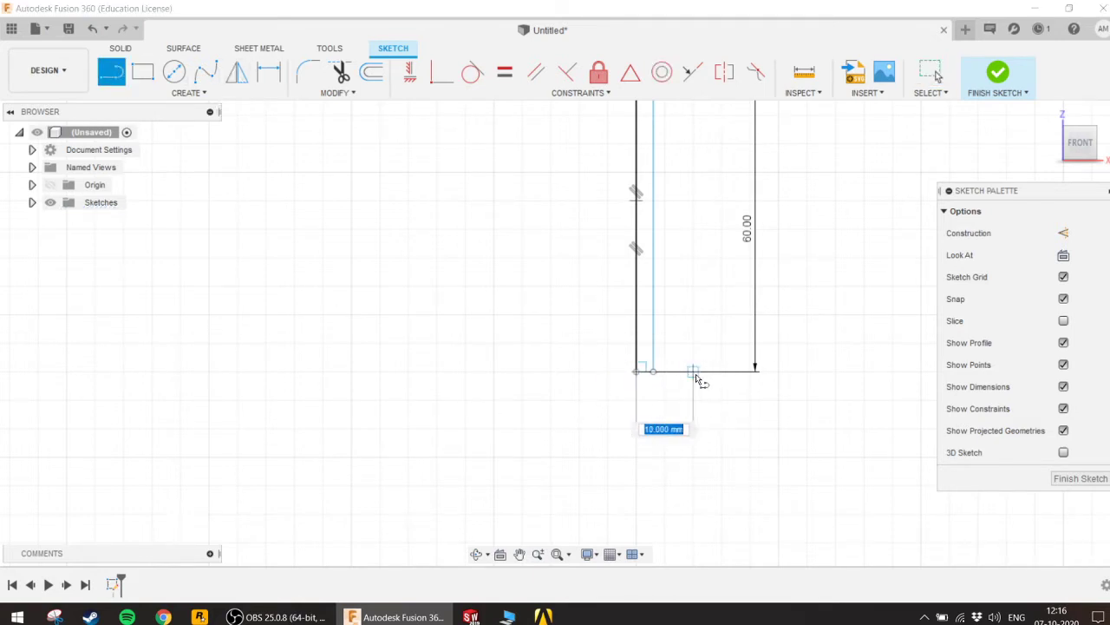
left_click(693, 373)
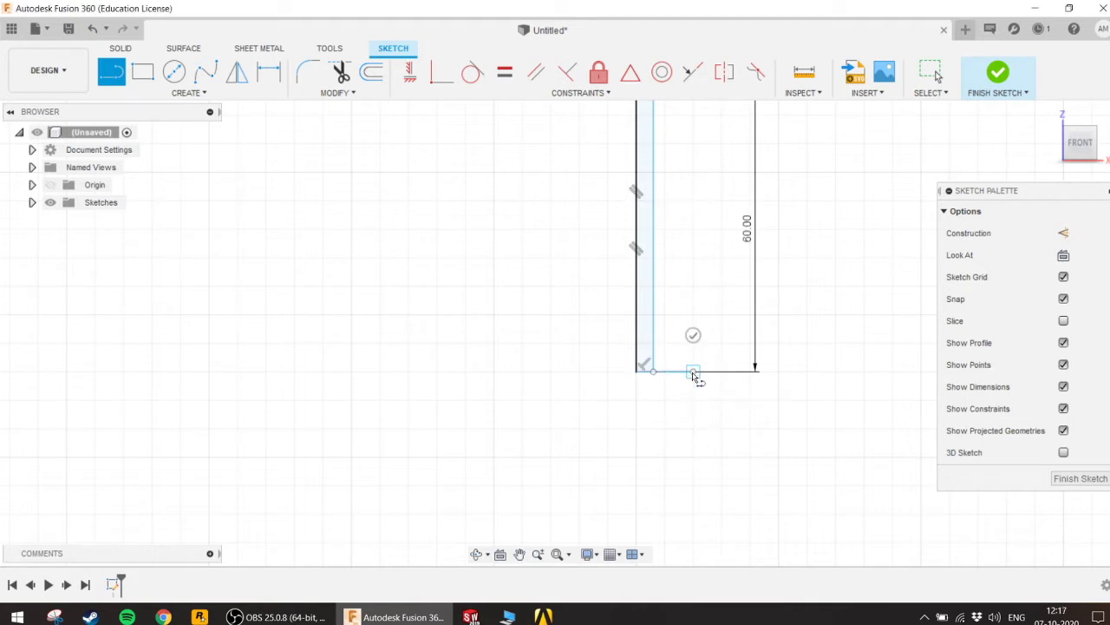
scroll(693, 339, "up", 3)
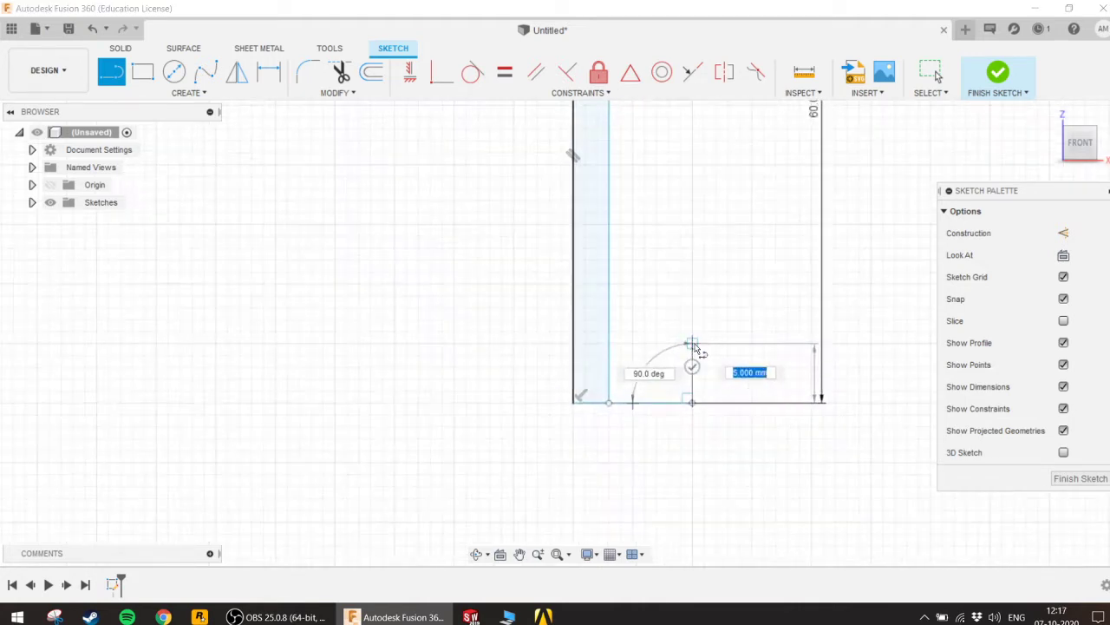
left_click(693, 345)
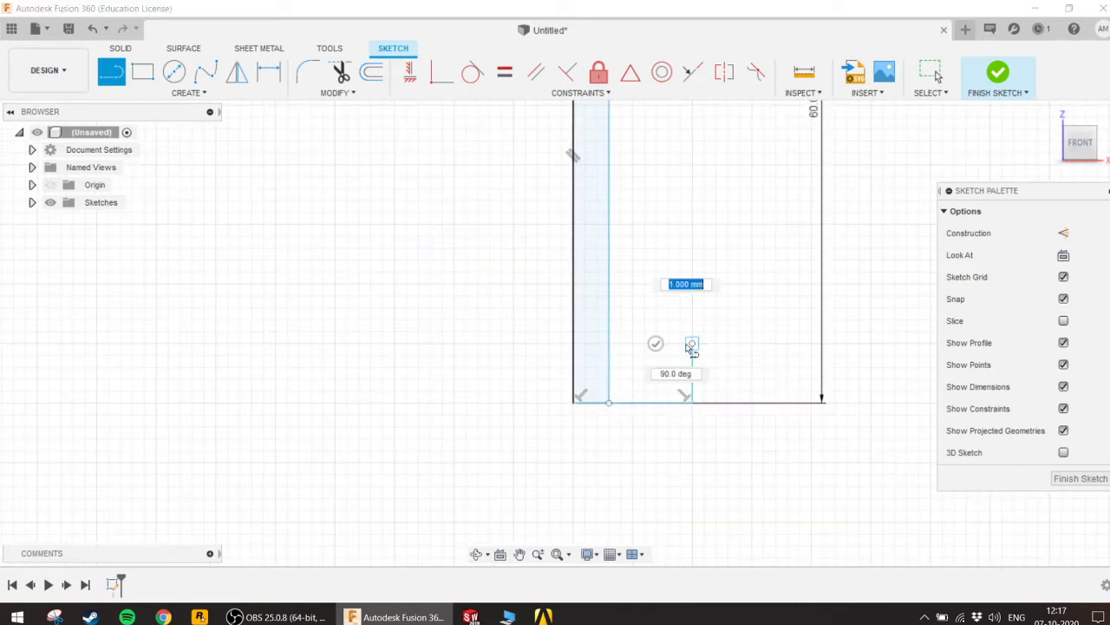
left_click(635, 345)
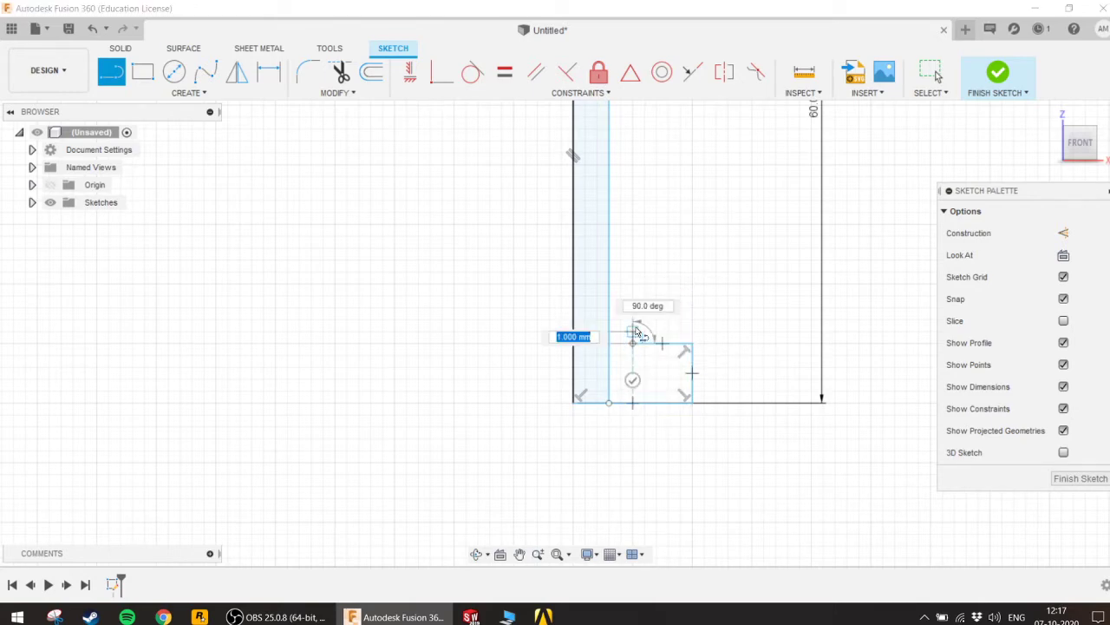
left_click(633, 321)
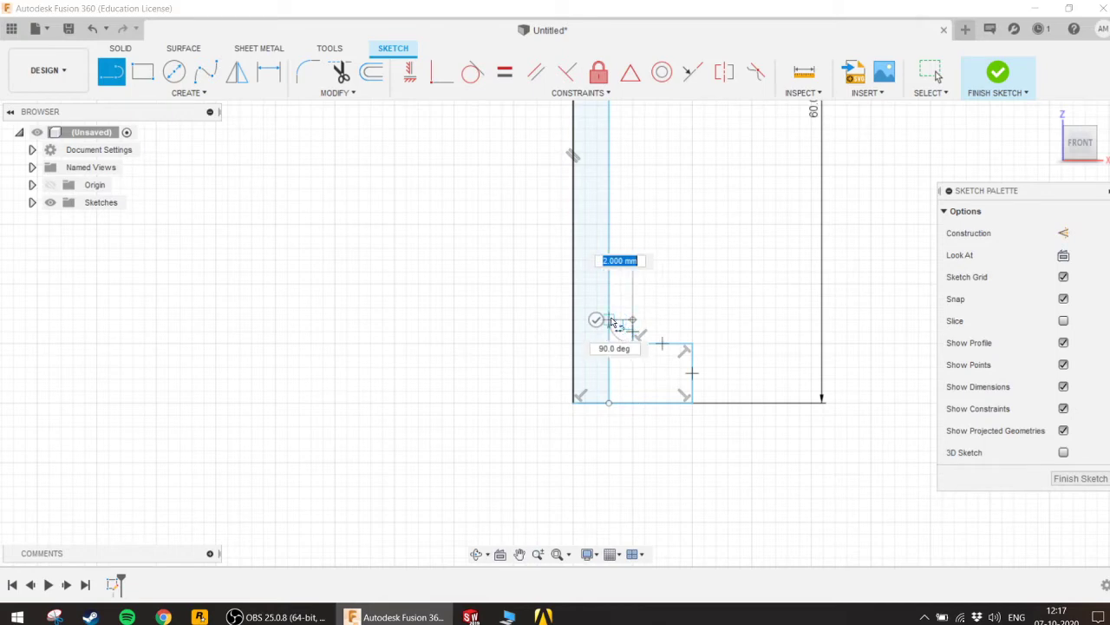
left_click(610, 321)
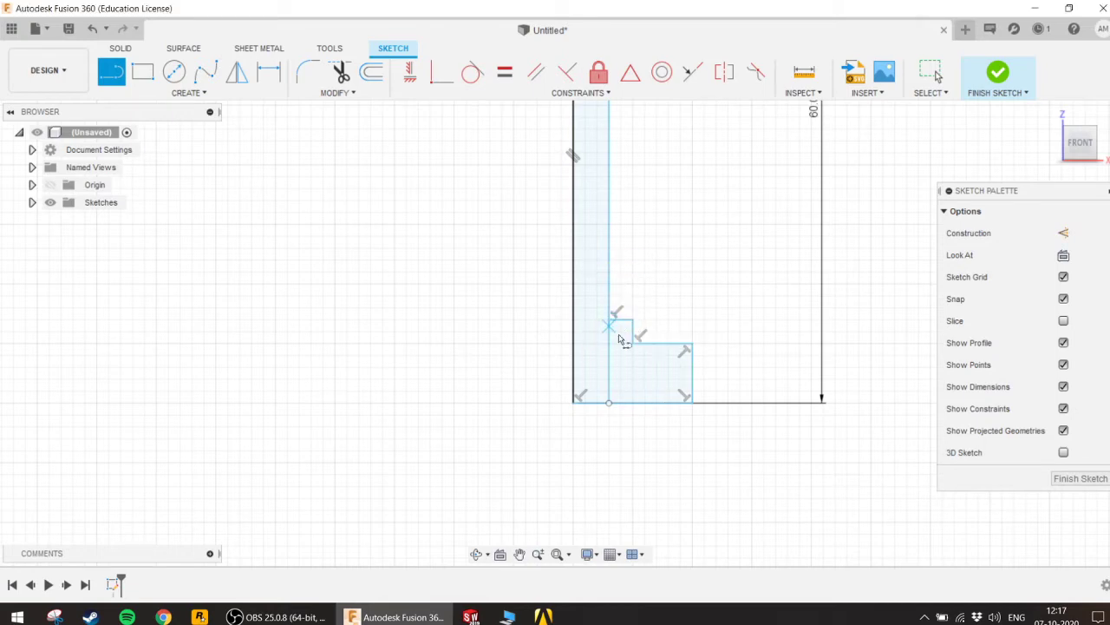
key("Escape")
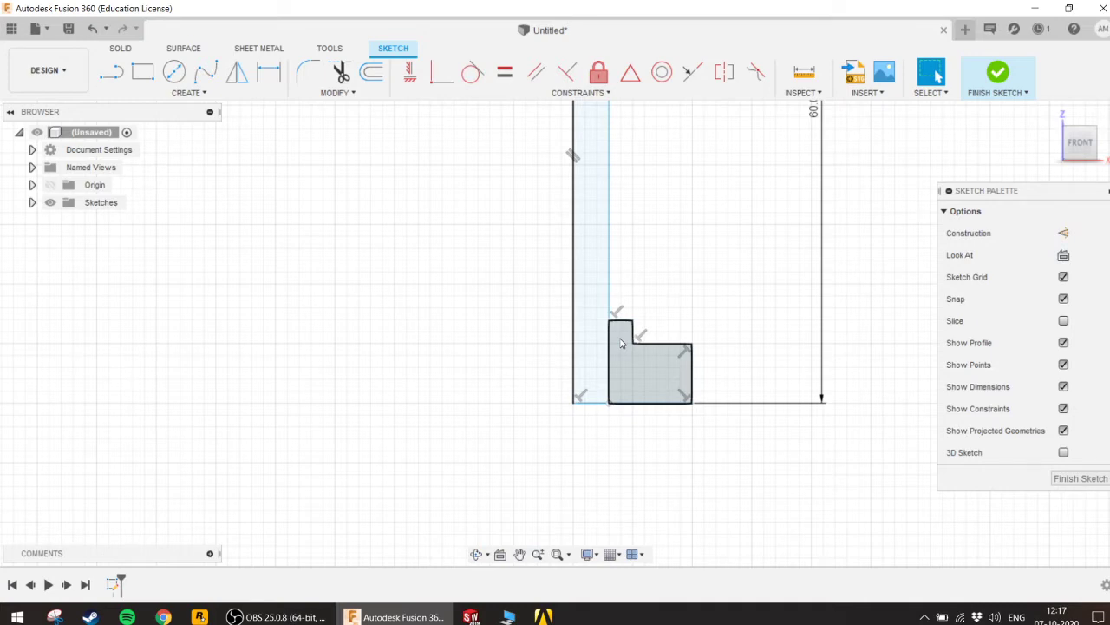
Step: Trim away the leftover inner line segment beside the hub
scroll(661, 435, "down", 2)
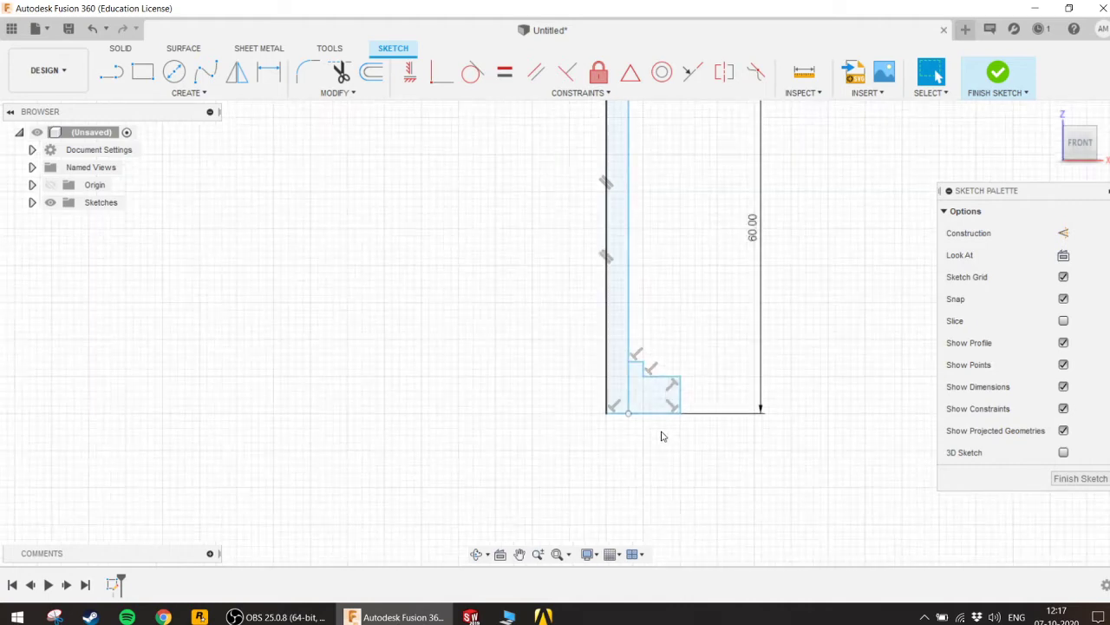
scroll(659, 433, "down", 1)
left_click(340, 72)
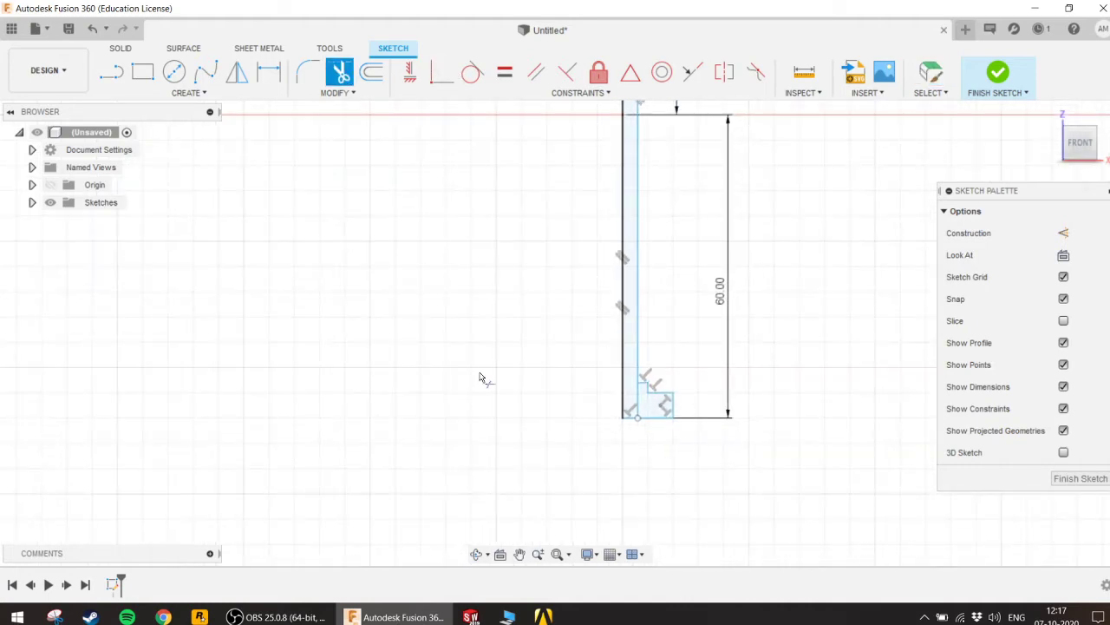
scroll(654, 413, "up", 2)
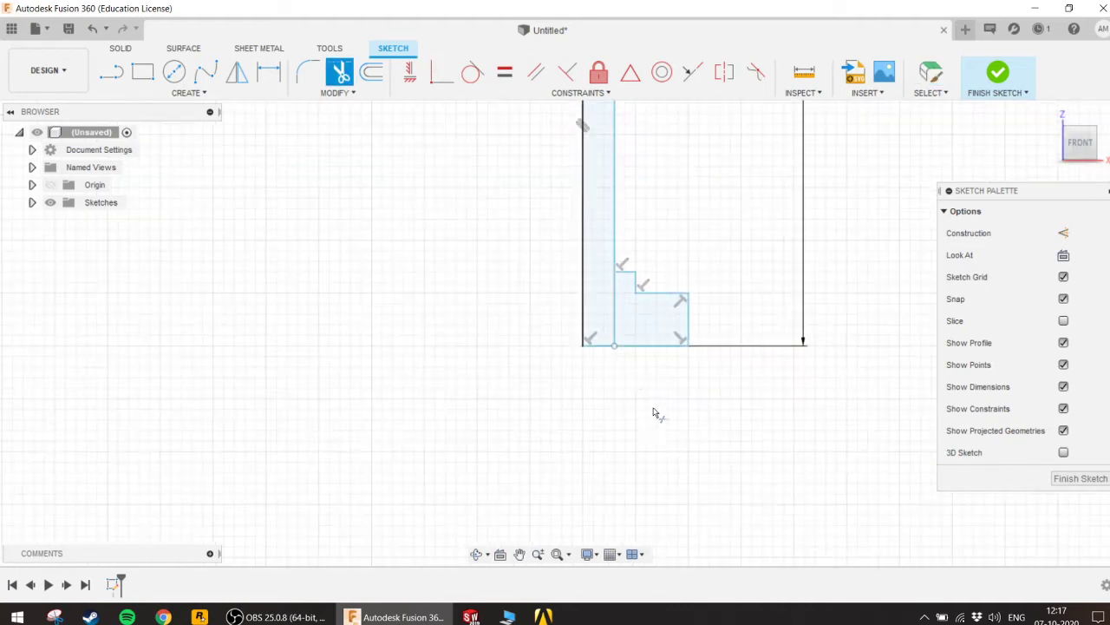
left_click(617, 304)
scroll(668, 524, "down", 1)
scroll(669, 525, "down", 2)
scroll(669, 525, "down", 1)
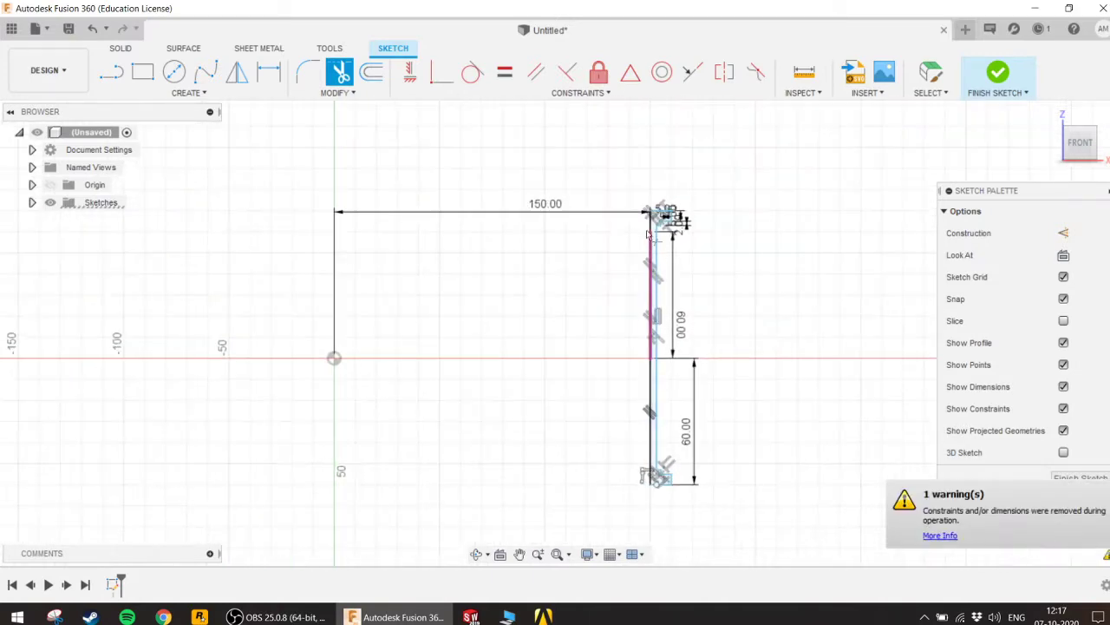
scroll(647, 235, "up", 2)
scroll(650, 260, "up", 1)
key("Escape")
Step: Zoom out and pan to bring the whole sketch into view
scroll(671, 354, "up", 1)
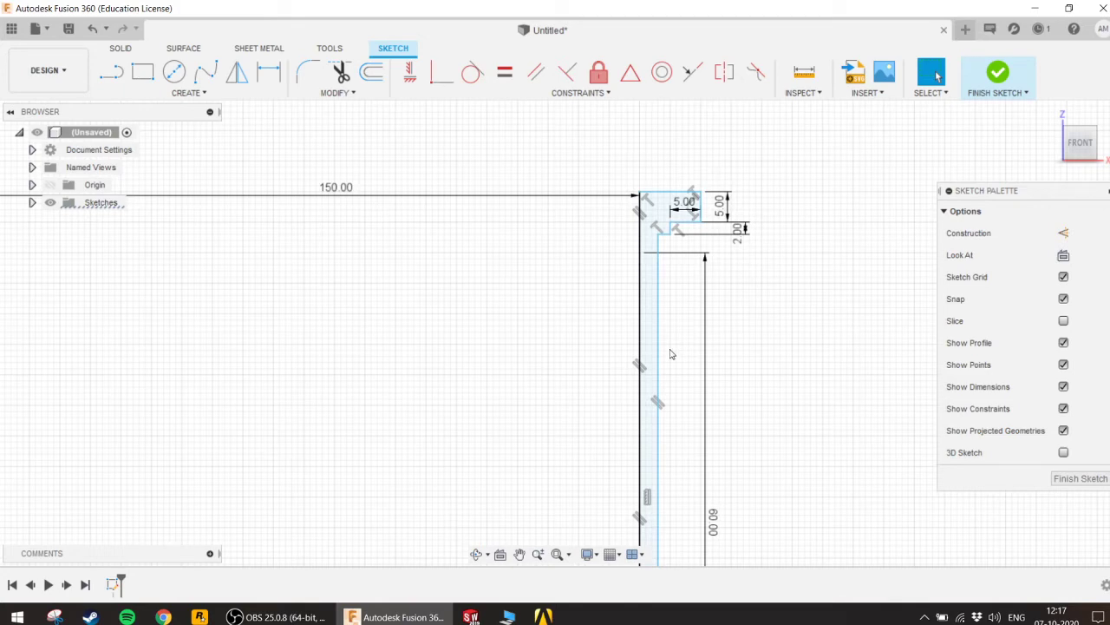
scroll(595, 318, "down", 2)
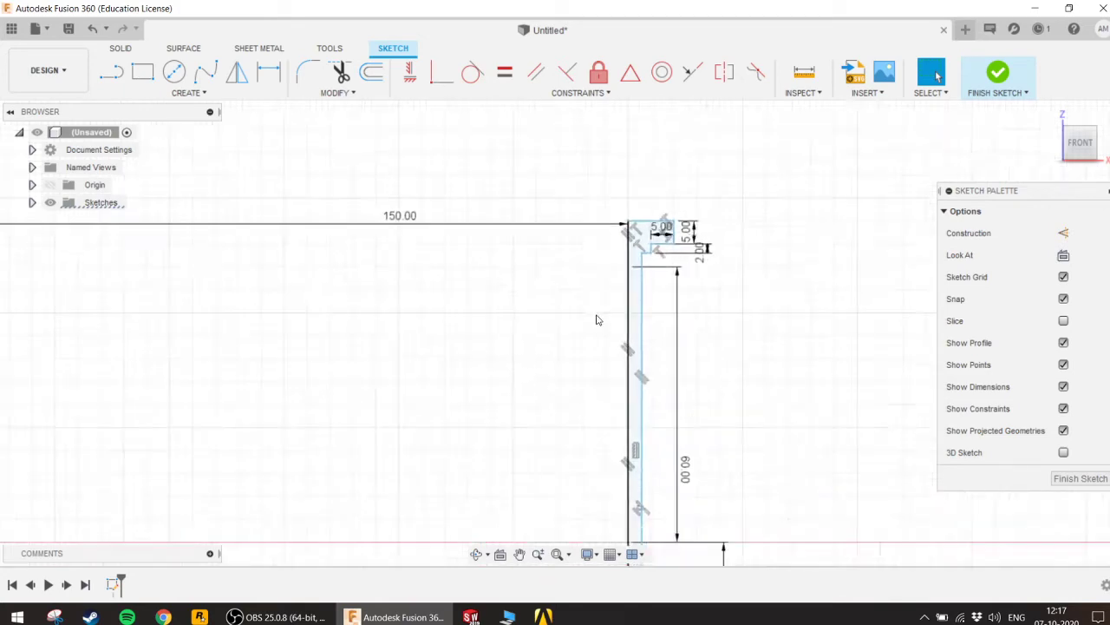
scroll(577, 390, "down", 3)
scroll(557, 436, "down", 3)
scroll(382, 465, "down", 1)
left_click_drag(382, 465, 431, 379)
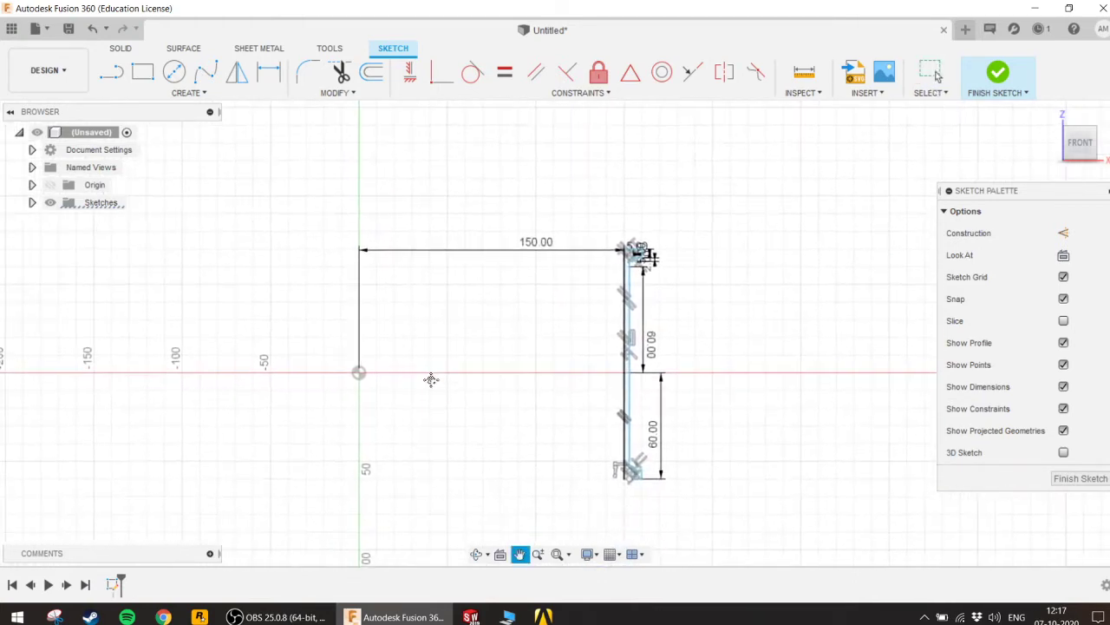
key("Escape")
scroll(340, 373, "up", 2)
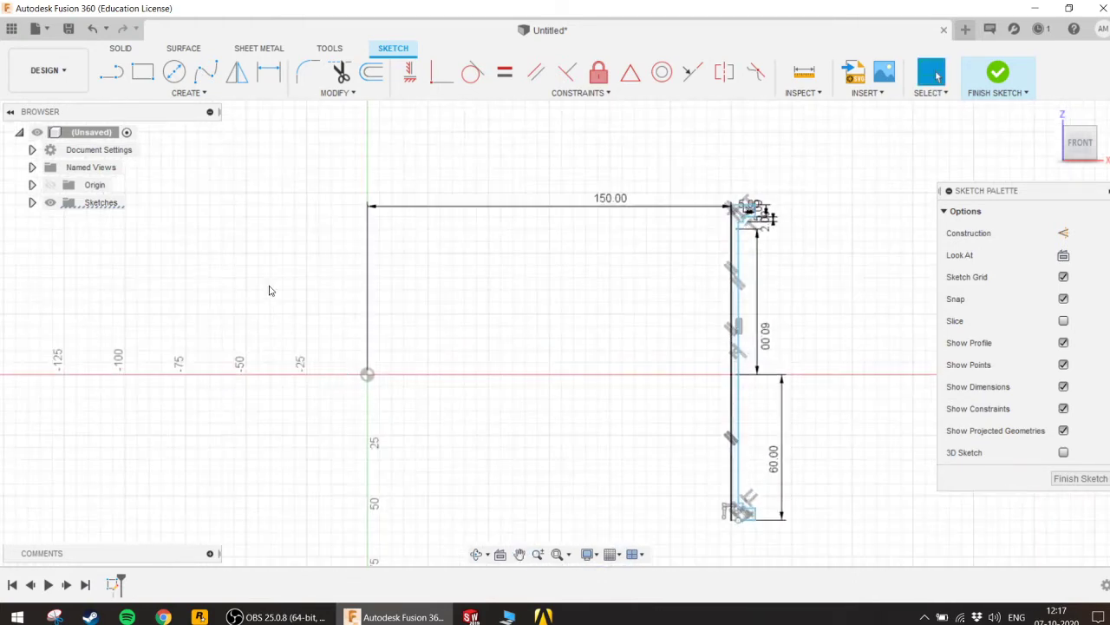
Step: Toggle the Line tool on and off twice, then pick Point from the Create menu
left_click(110, 76)
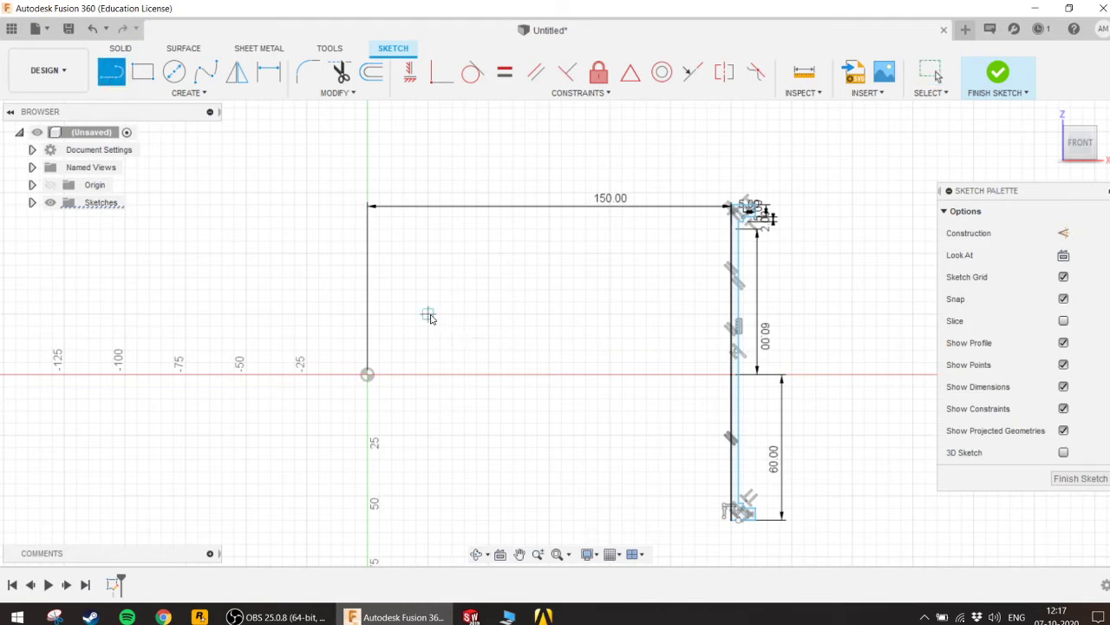
key("Escape")
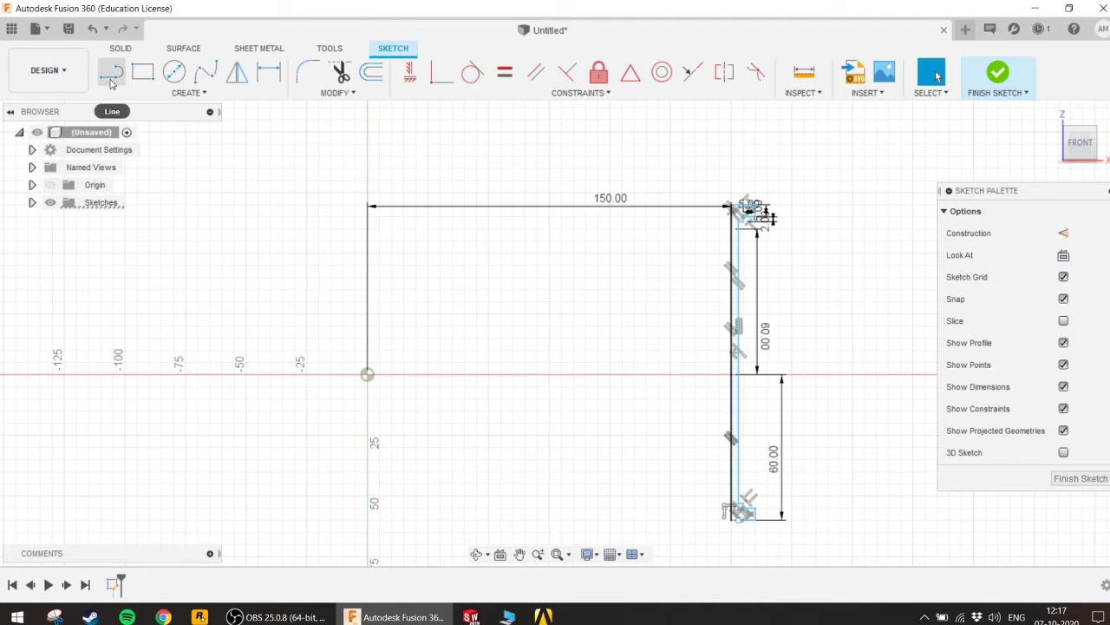
left_click(110, 78)
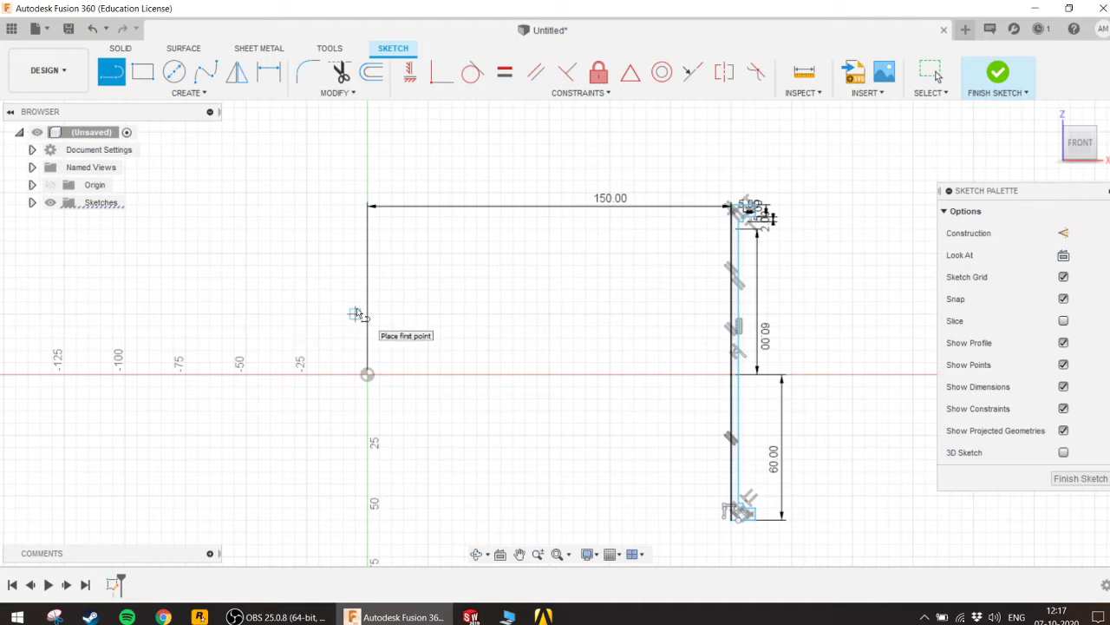
key("Escape")
left_click(187, 92)
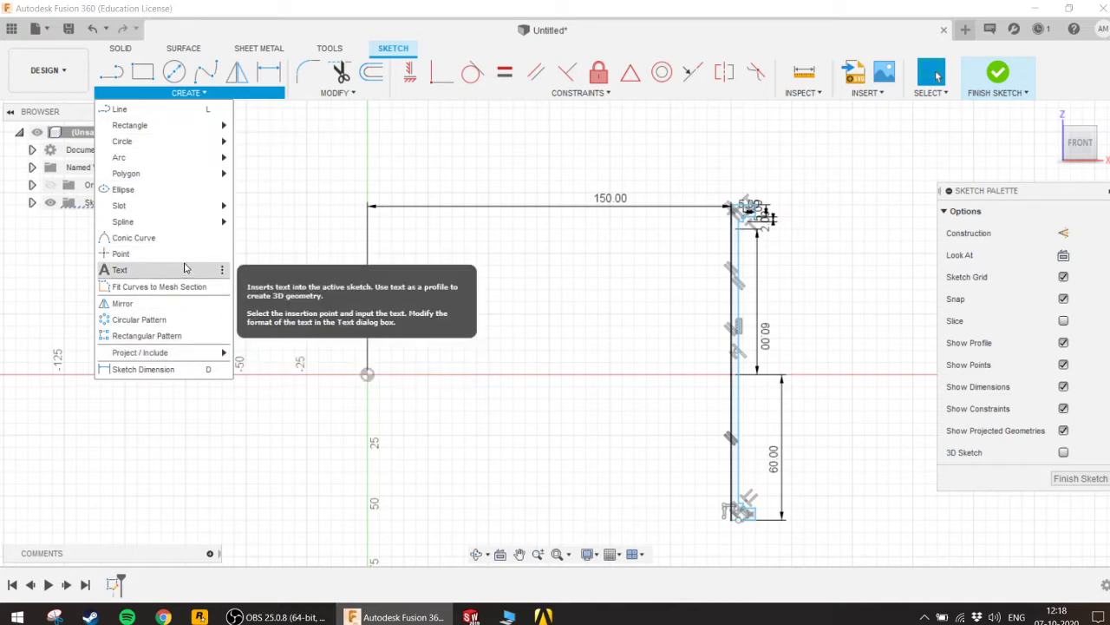
mouse_move(126, 173)
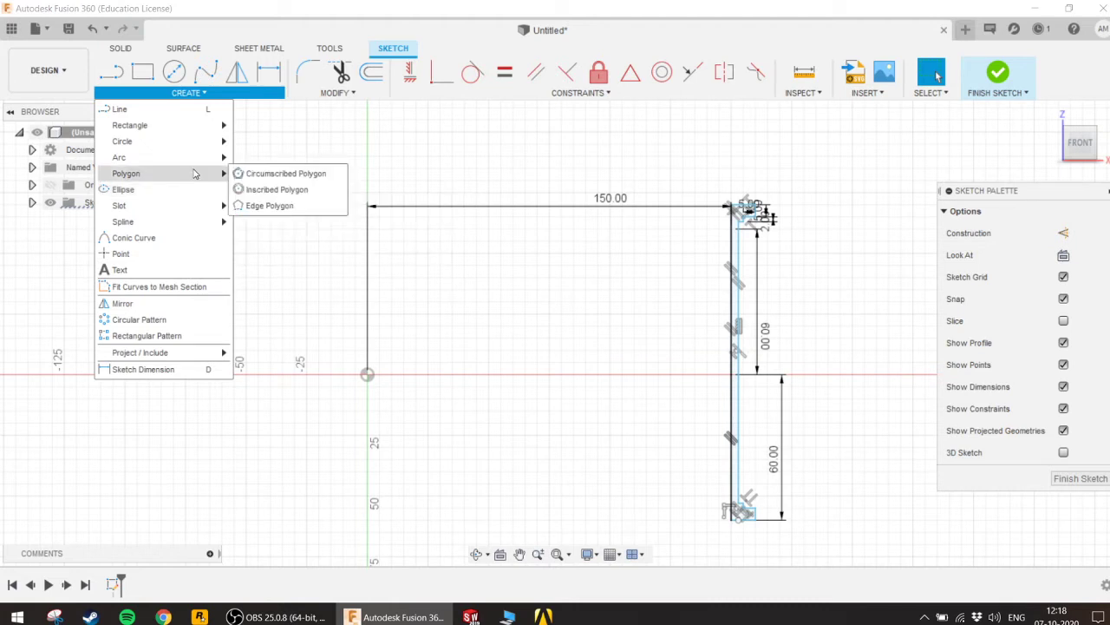
left_click(122, 253)
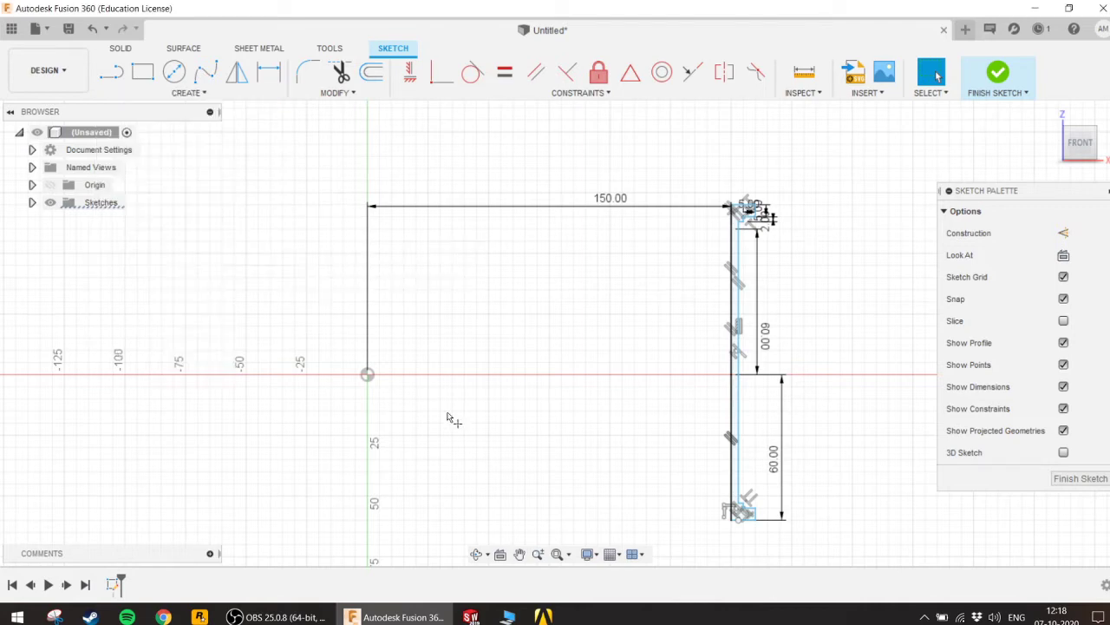
Step: Stop placing points and dimension the new point 25 mm above the origin
scroll(382, 375, "up", 1)
scroll(382, 375, "up", 2)
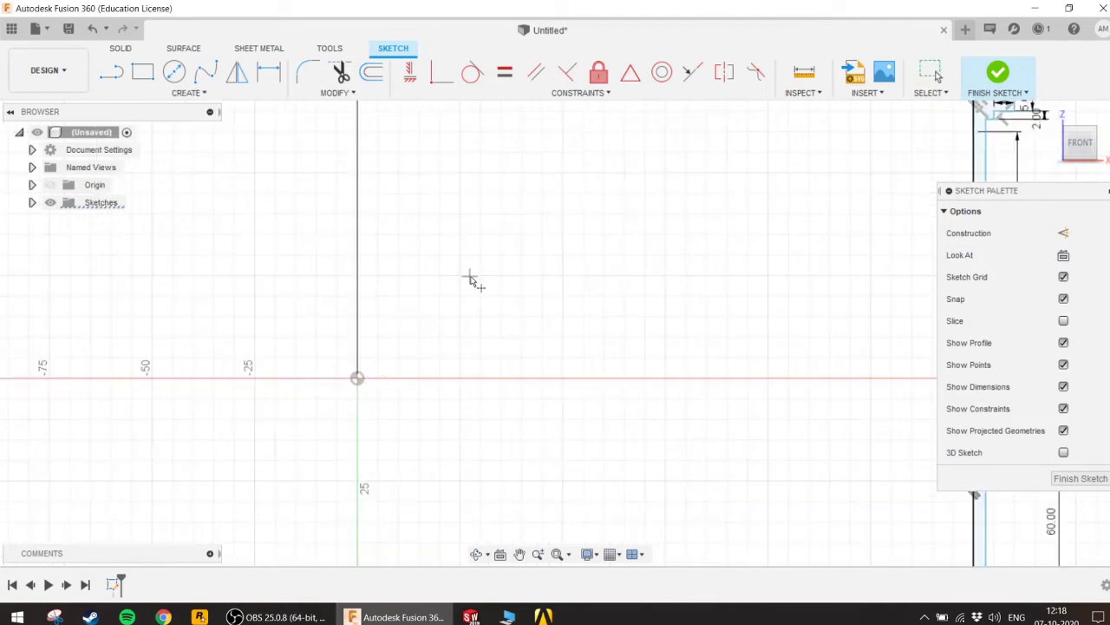
key("Escape")
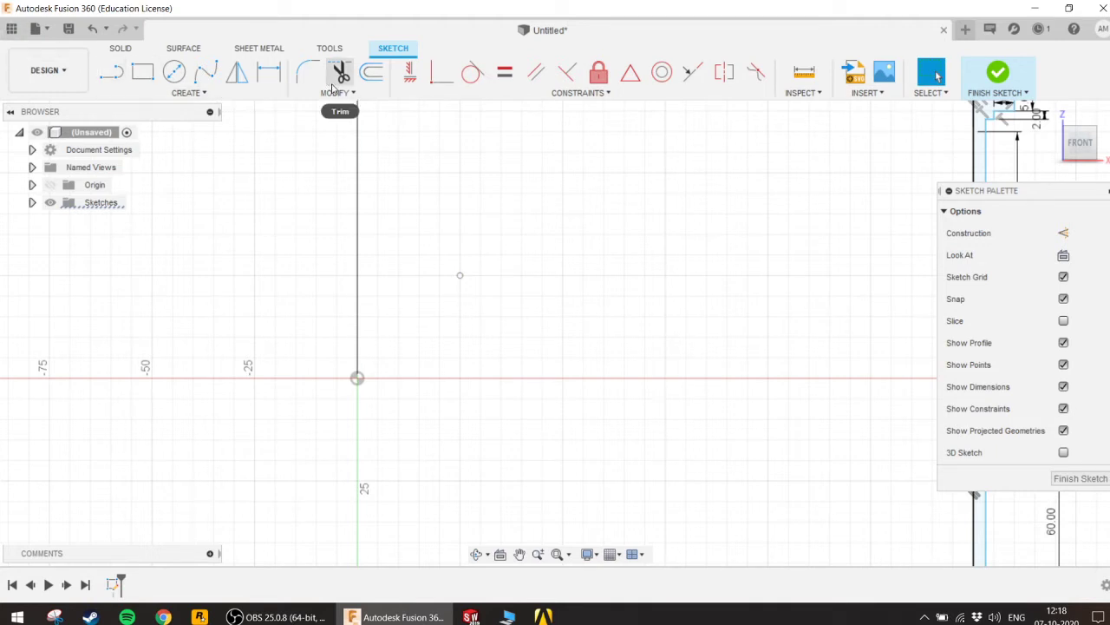
key("d")
left_click(357, 379)
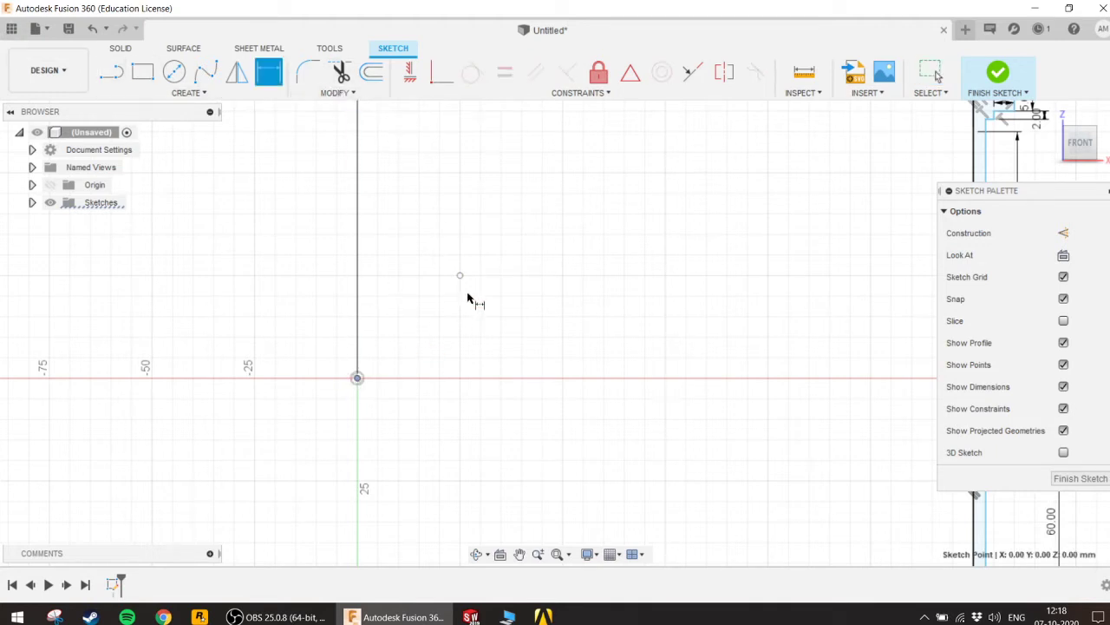
left_click(461, 276)
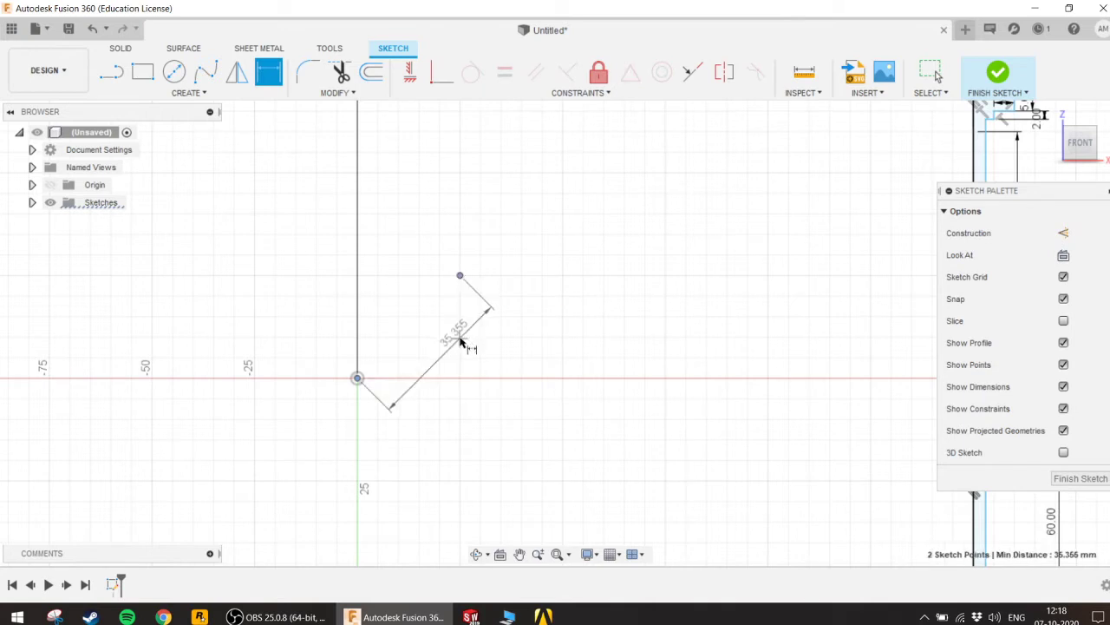
left_click(478, 328)
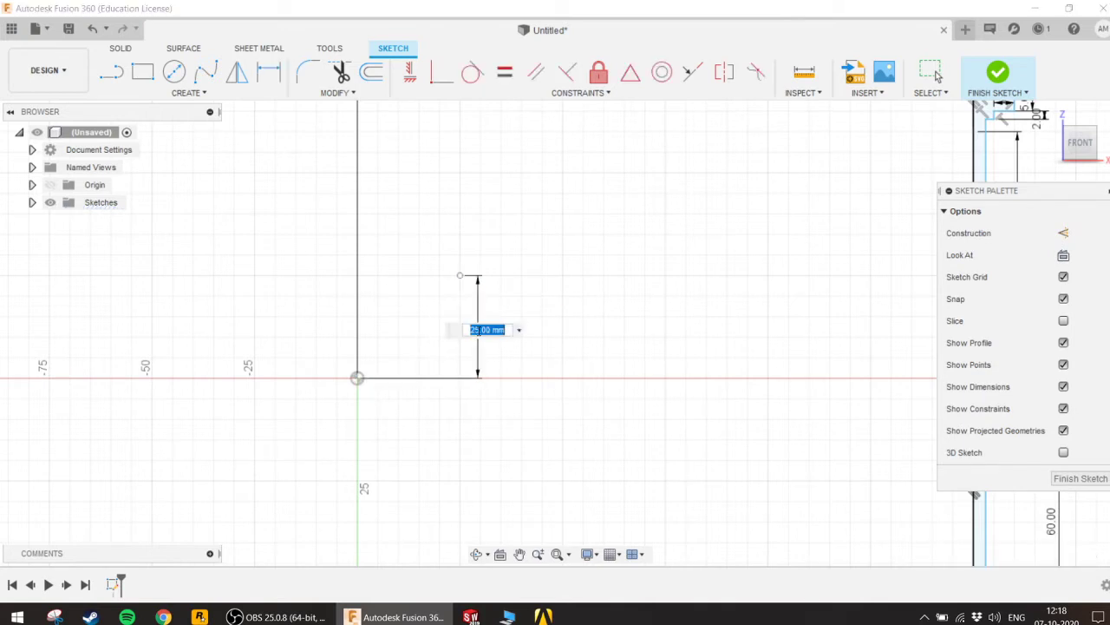
key("Return")
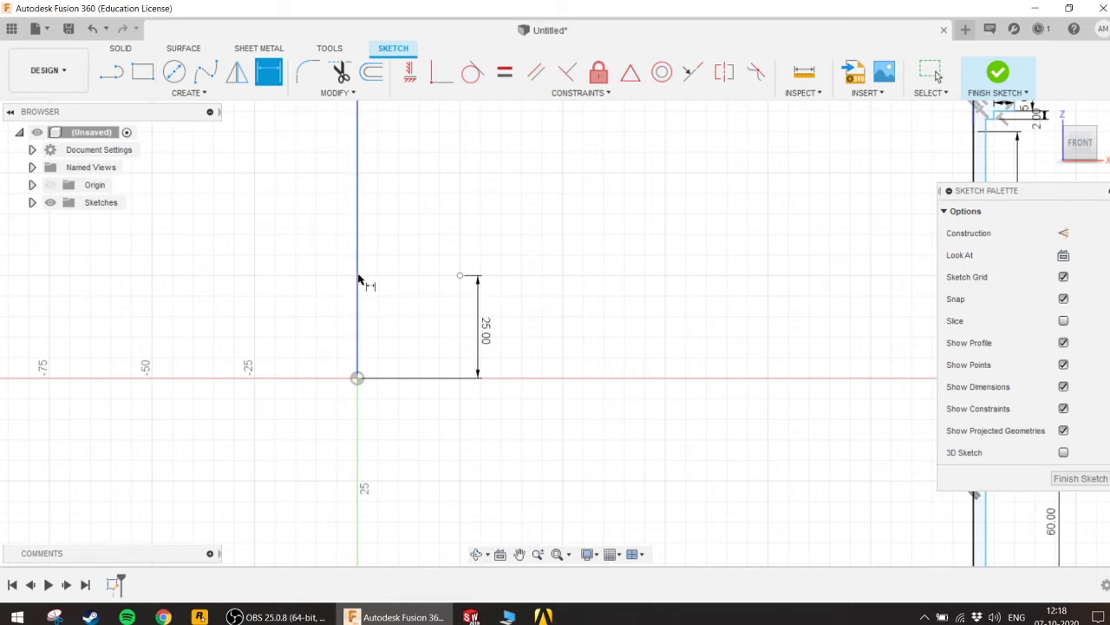
Step: Dimension the point 36 mm horizontally from the vertical line
left_click(359, 279)
left_click(459, 277)
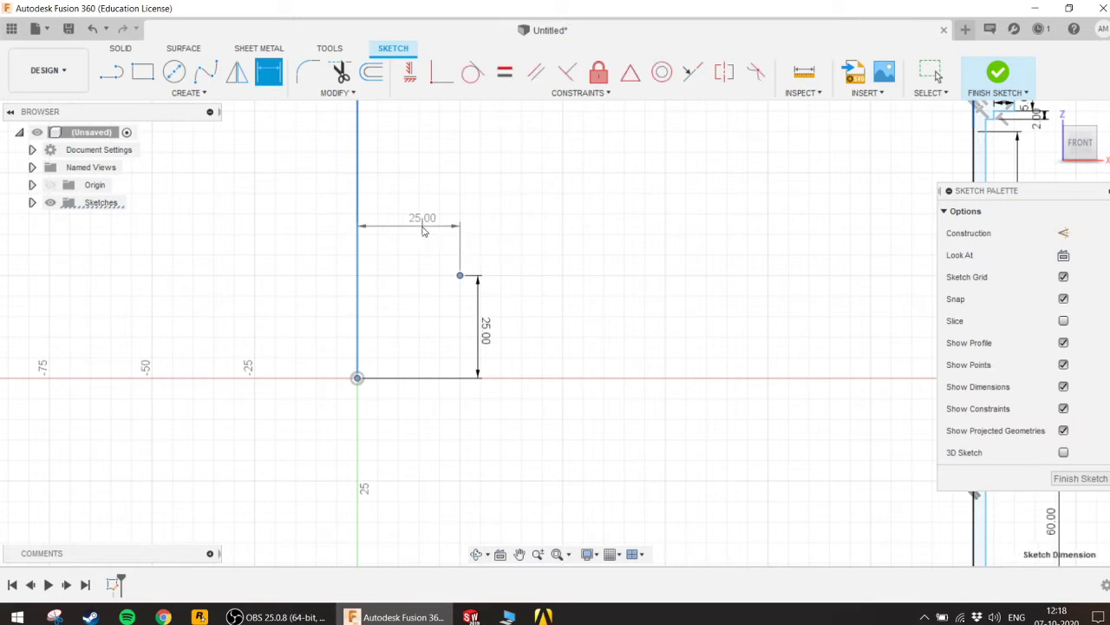
left_click(420, 247)
key("BackSpace")
type("36")
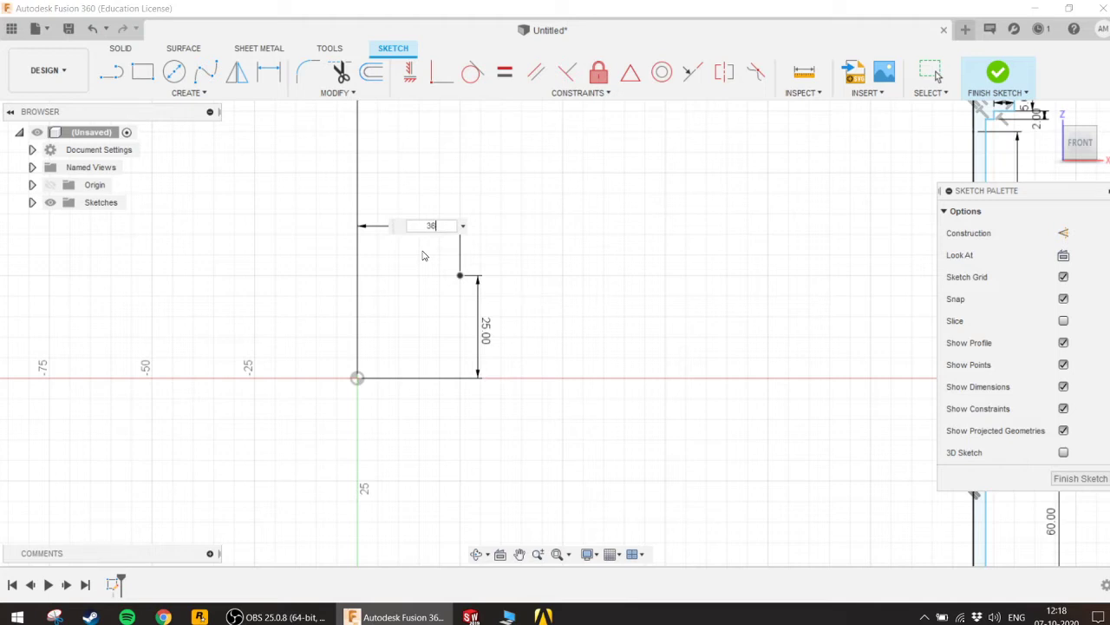
key("Return")
key("Escape")
scroll(630, 255, "down", 2)
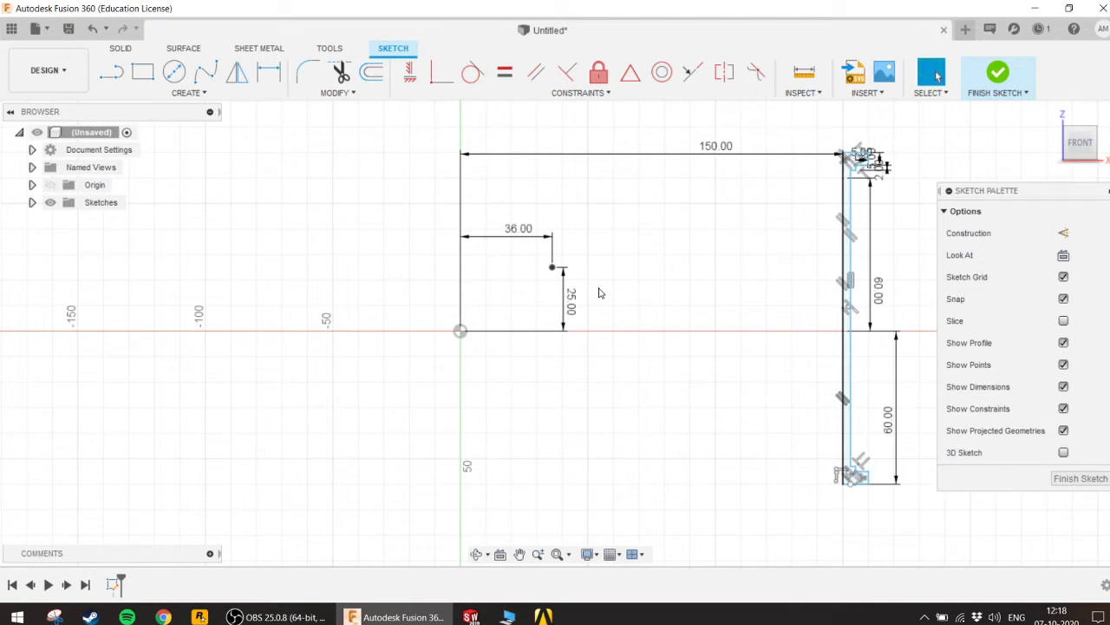
Step: Draw a sloped line from the hub ledge's endpoint up to the outer wall's top corner
scroll(634, 249, "up", 1)
scroll(635, 252, "up", 1)
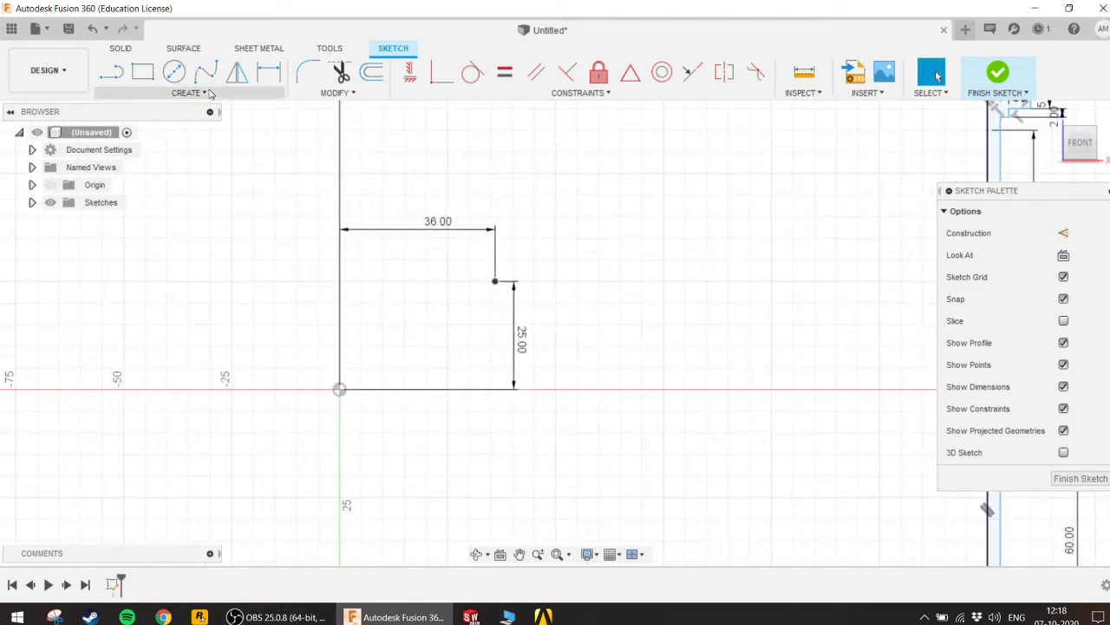
left_click(111, 72)
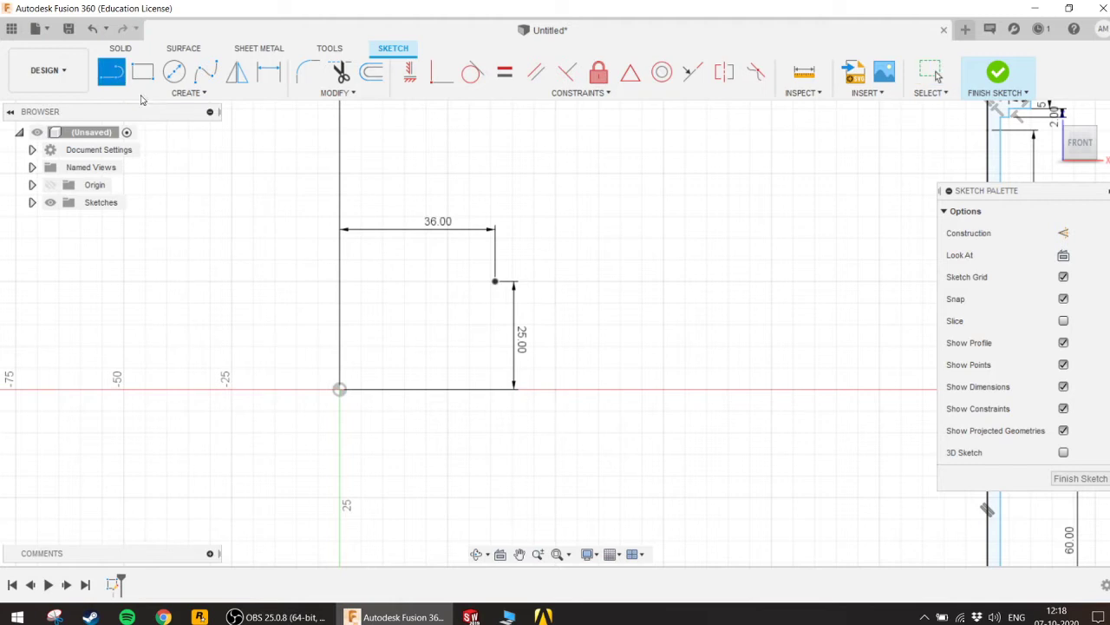
left_click(495, 282)
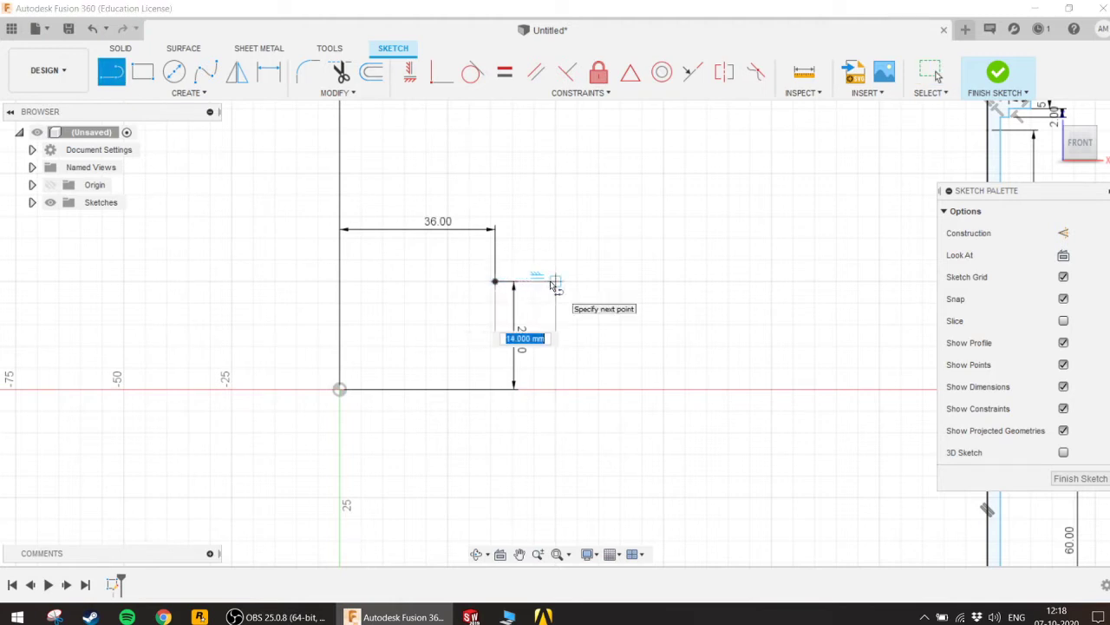
left_click_drag(495, 281, 750, 195)
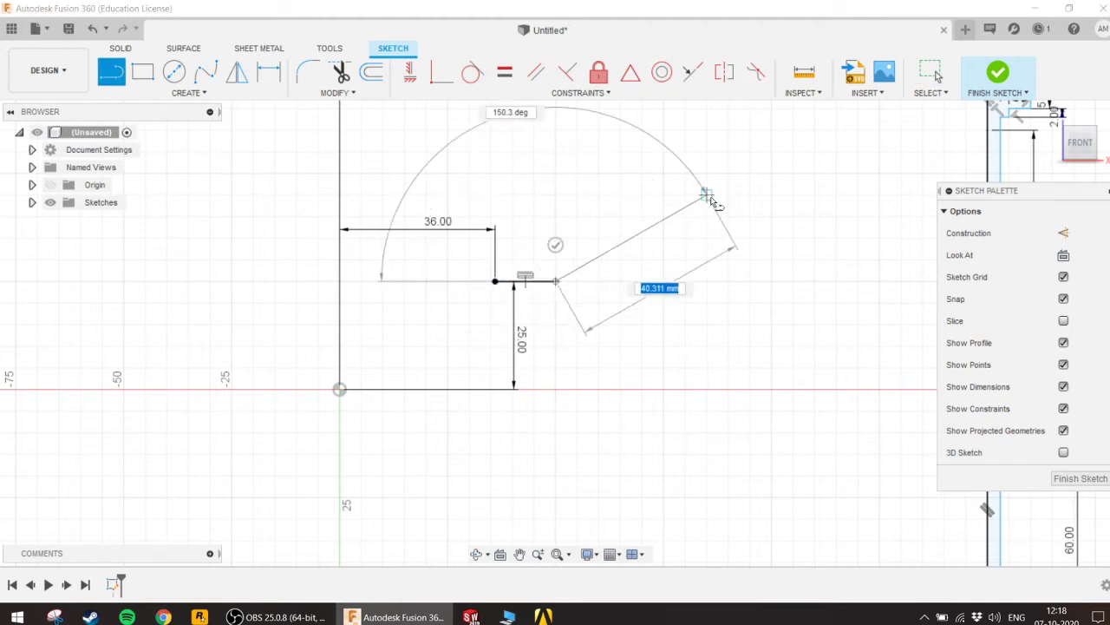
scroll(750, 195, "down", 3)
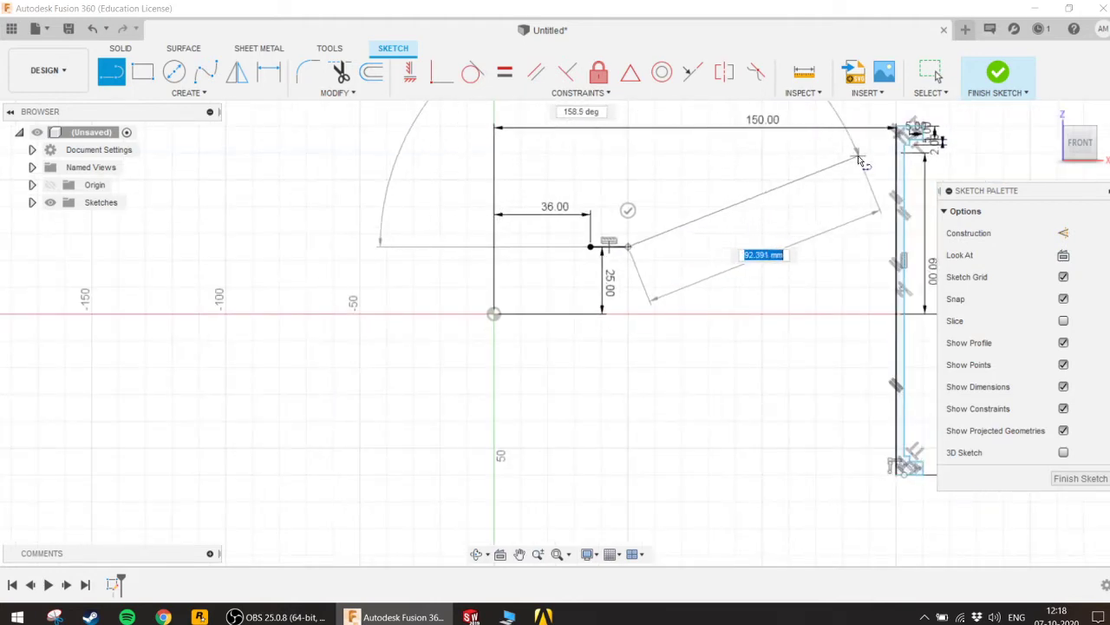
left_click_drag(750, 195, 881, 152)
middle_click_drag(880, 152, 789, 227)
scroll(789, 227, "up", 4)
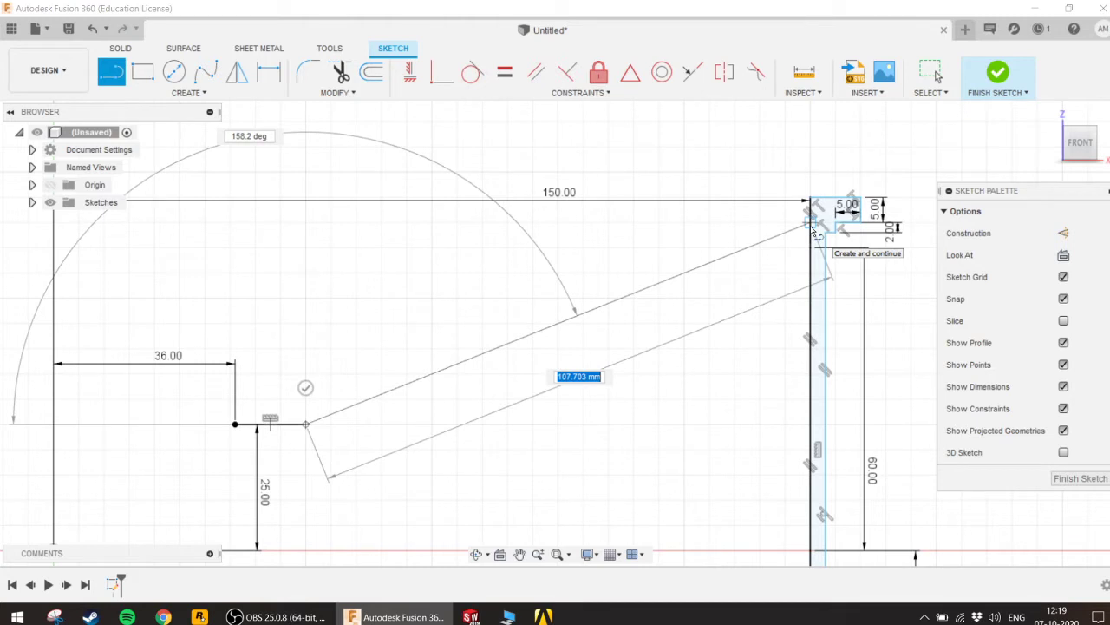
left_click(814, 228)
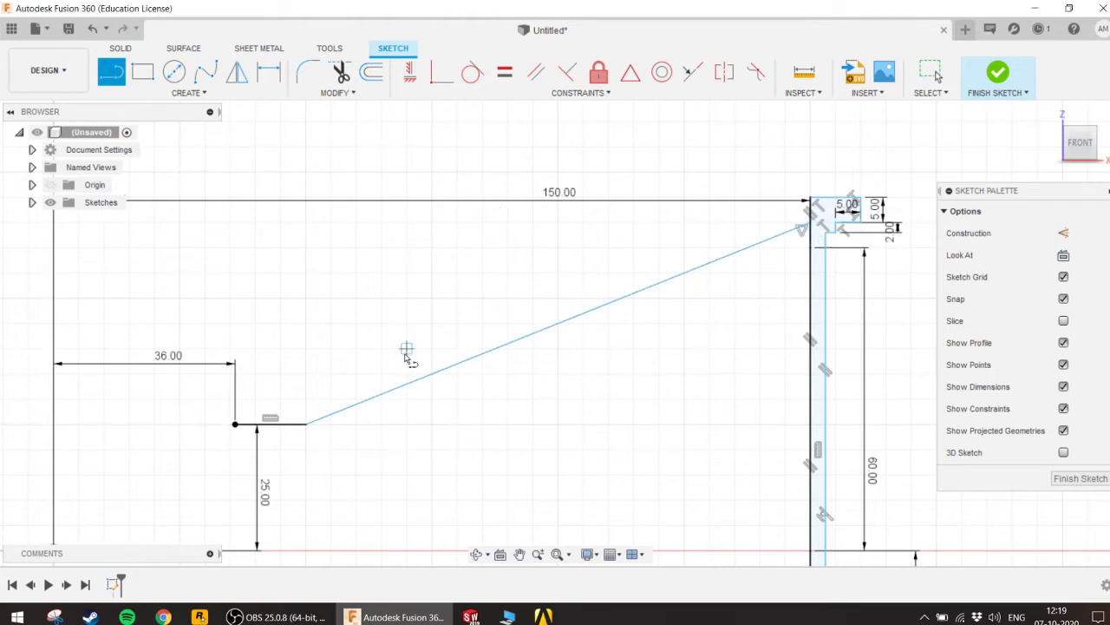
Step: Draw a 14 mm ledge from the 36.00 point, then a second sloped line to the top corner
left_click(234, 363)
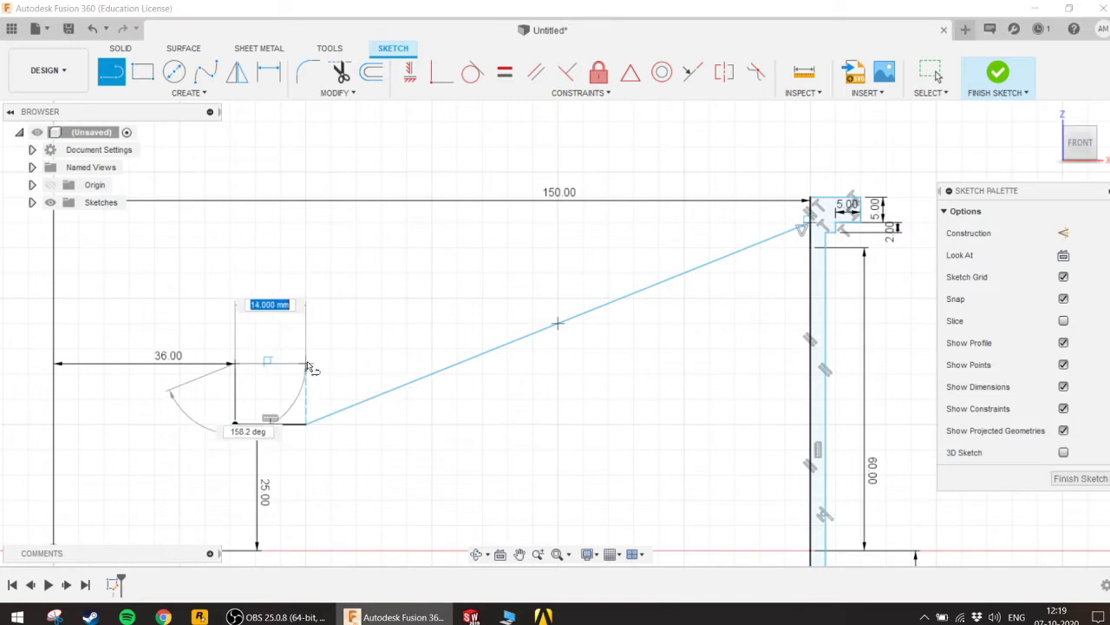
left_click(306, 364)
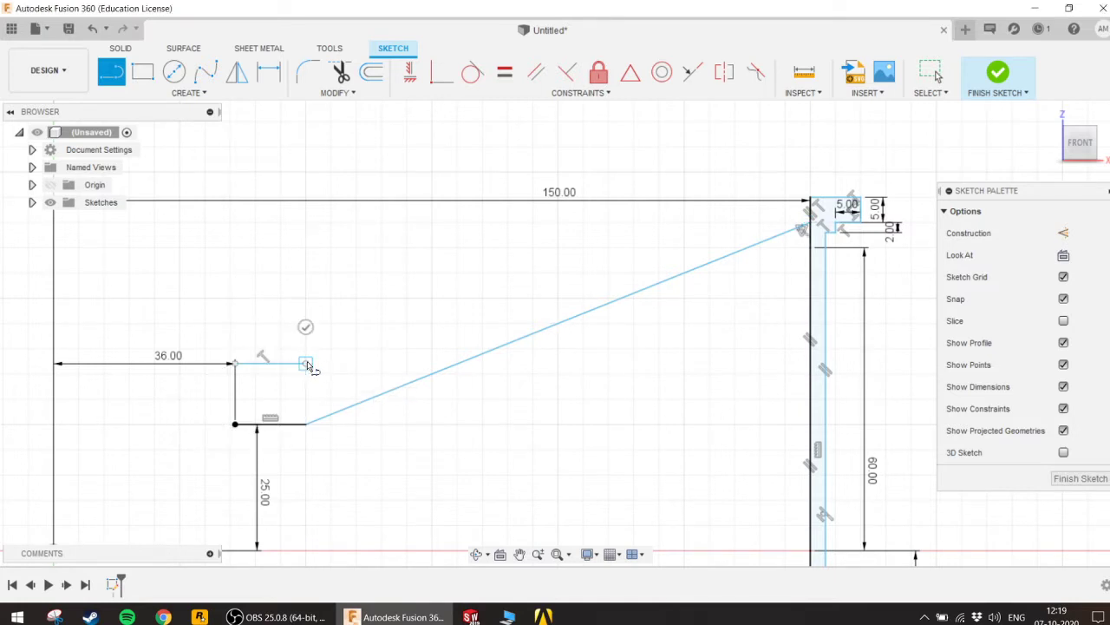
left_click(809, 201)
key("Escape")
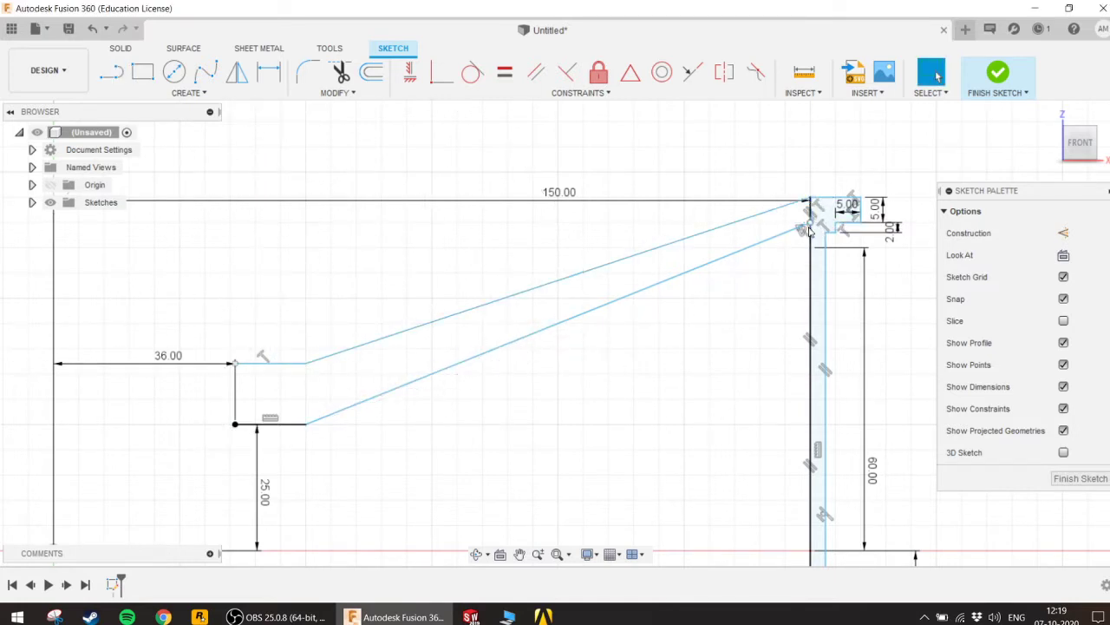
scroll(803, 230, "up", 2)
scroll(702, 361, "down", 1)
scroll(702, 360, "down", 1)
scroll(701, 360, "down", 1)
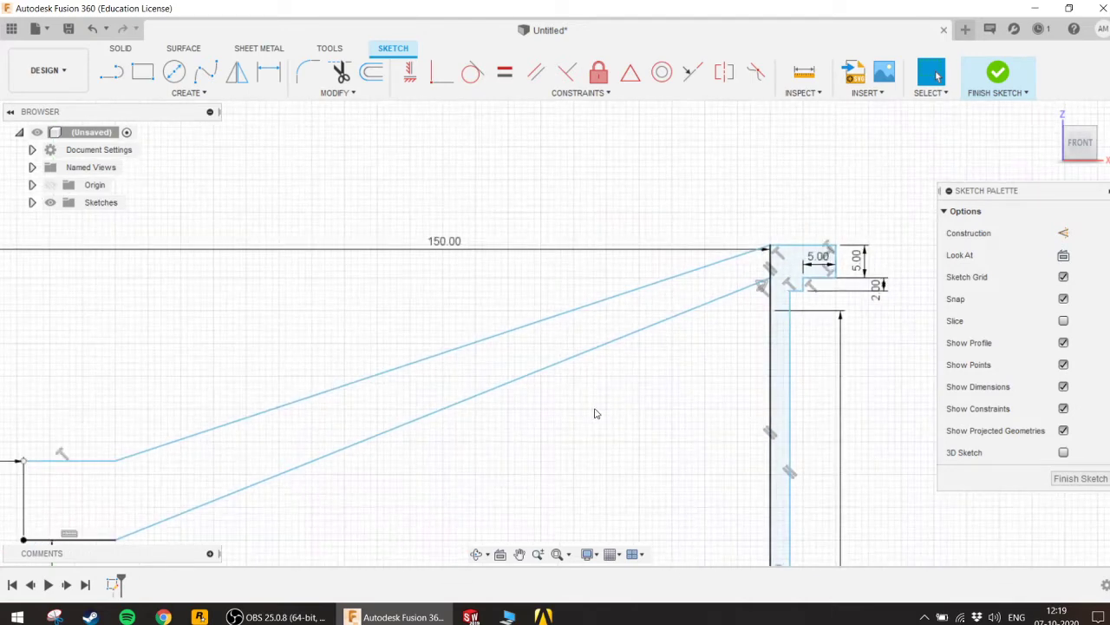
scroll(596, 412, "down", 1)
scroll(526, 424, "down", 1)
scroll(555, 396, "down", 1)
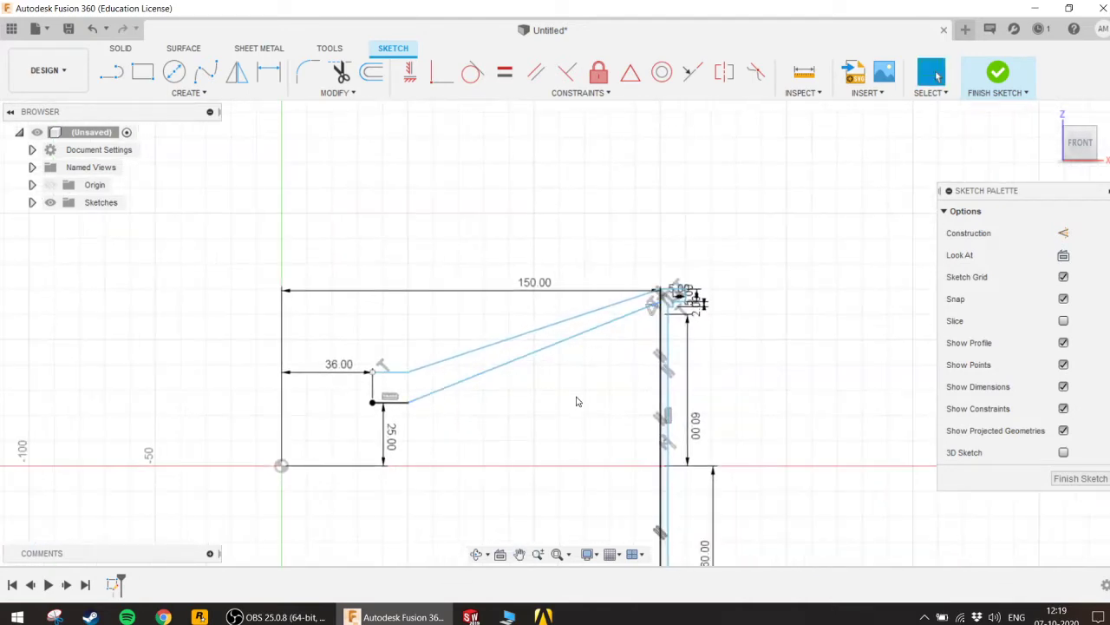
scroll(620, 334, "up", 2)
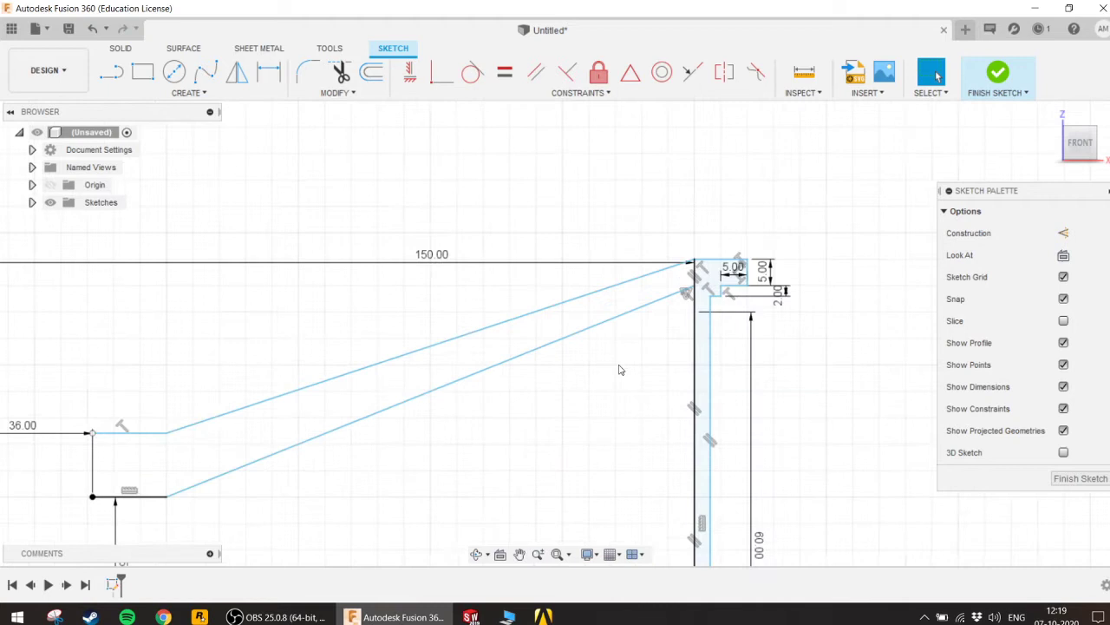
Step: Constrain the two sloped lines to be parallel
left_click(611, 320)
left_click(602, 291, "shift")
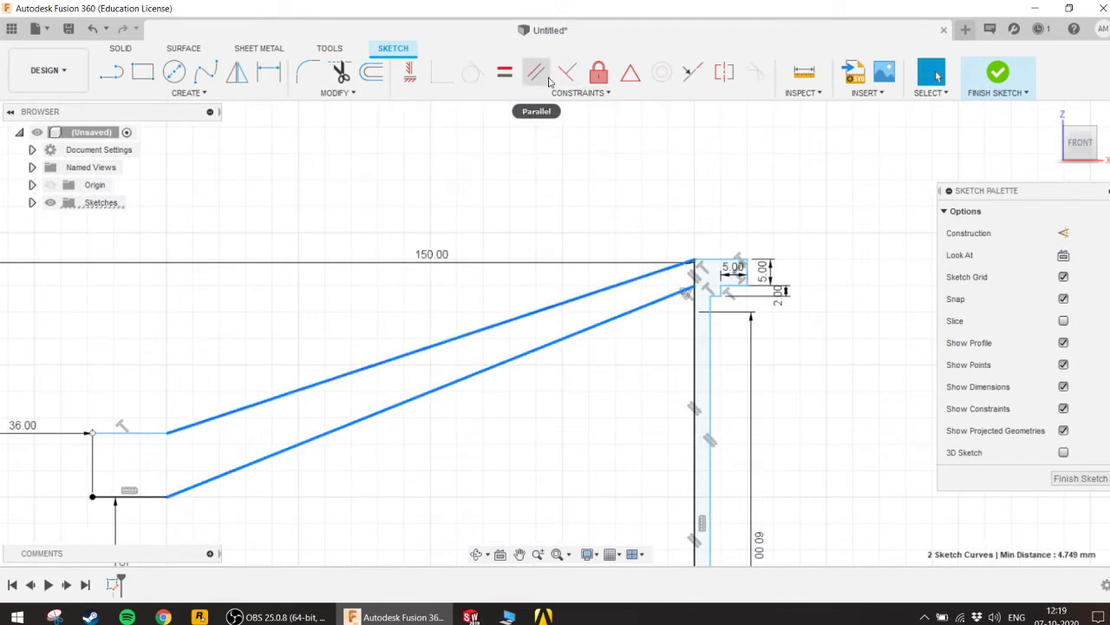
left_click(547, 78)
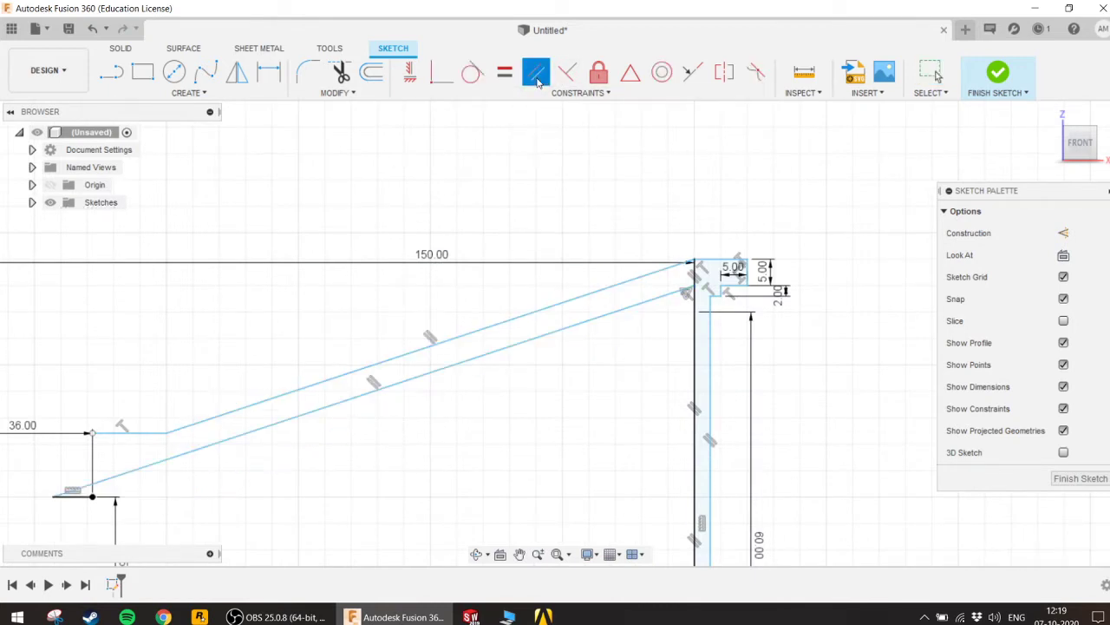
scroll(580, 437, "down", 1)
scroll(455, 474, "down", 1)
key("Escape")
scroll(261, 482, "up", 1)
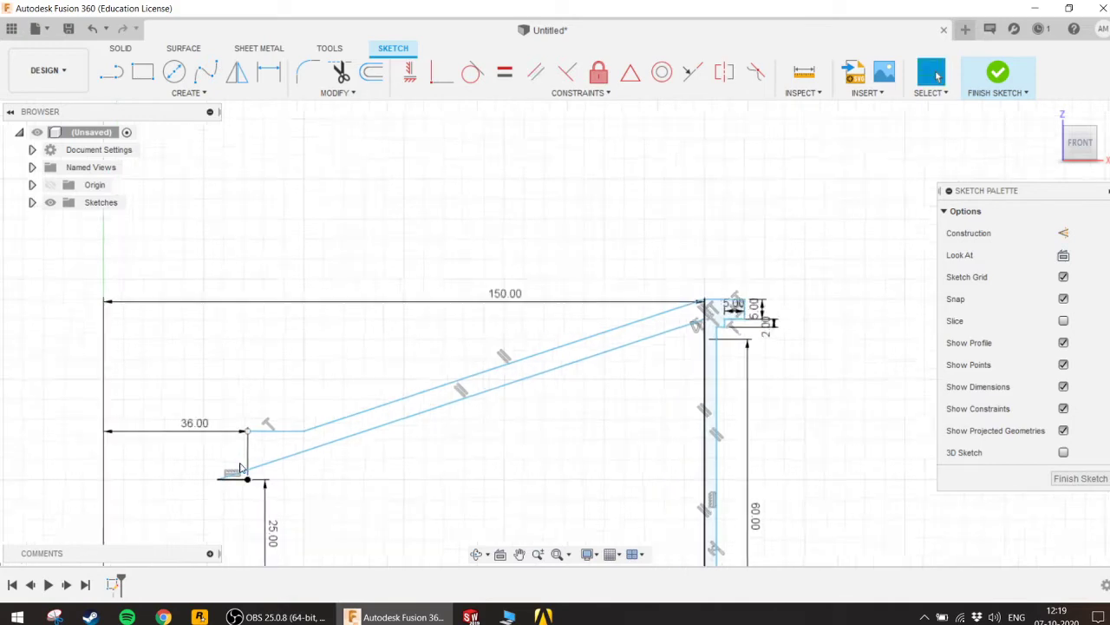
scroll(275, 496, "up", 2)
scroll(248, 496, "up", 2)
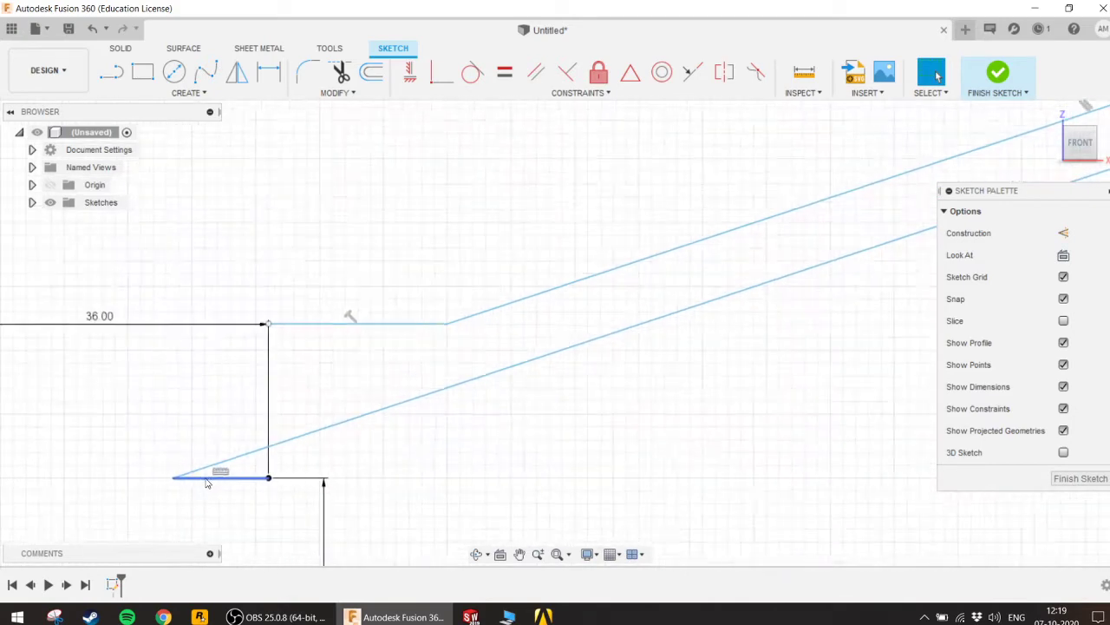
scroll(218, 461, "up", 1)
Step: Snap the lower line's left end onto the hub corner and shift the upper line's end left
left_click(218, 466)
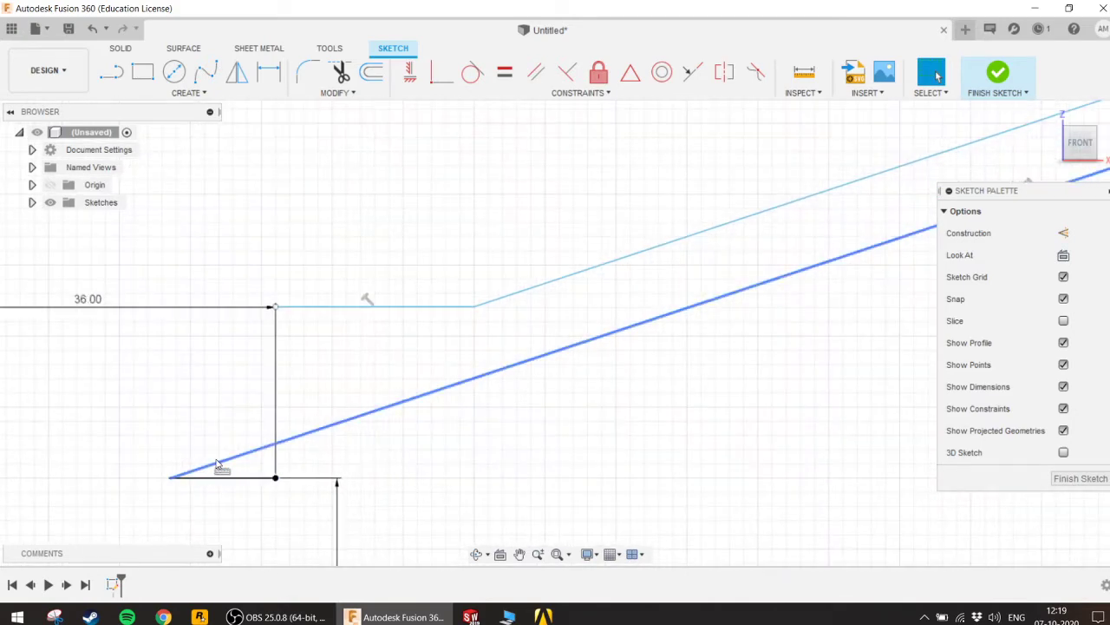
left_click(315, 503)
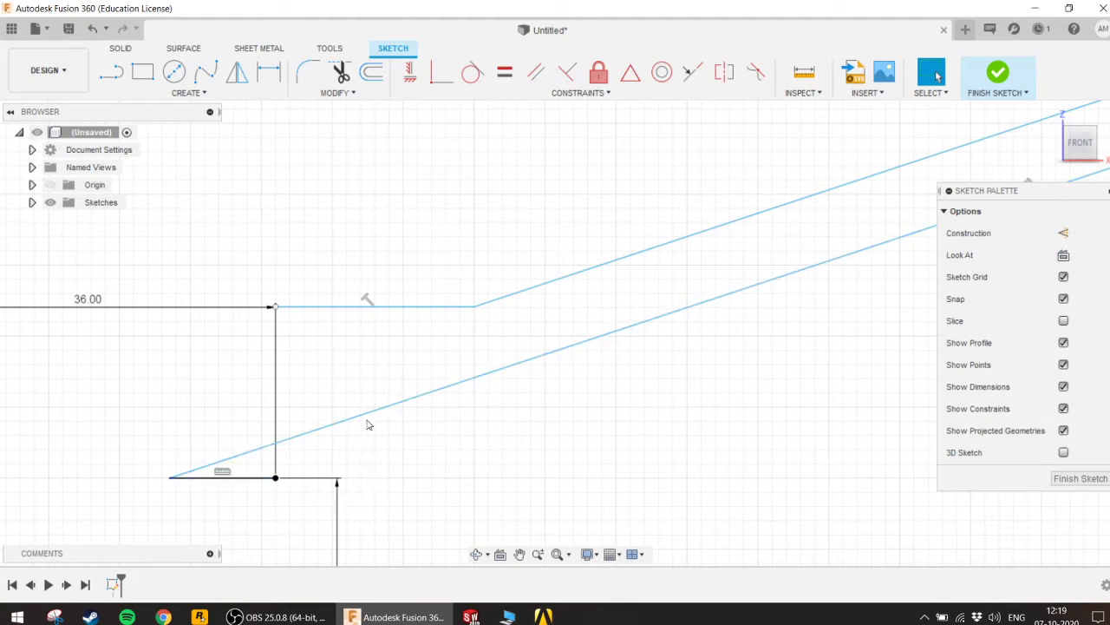
left_click_drag(171, 477, 386, 475)
key("Escape")
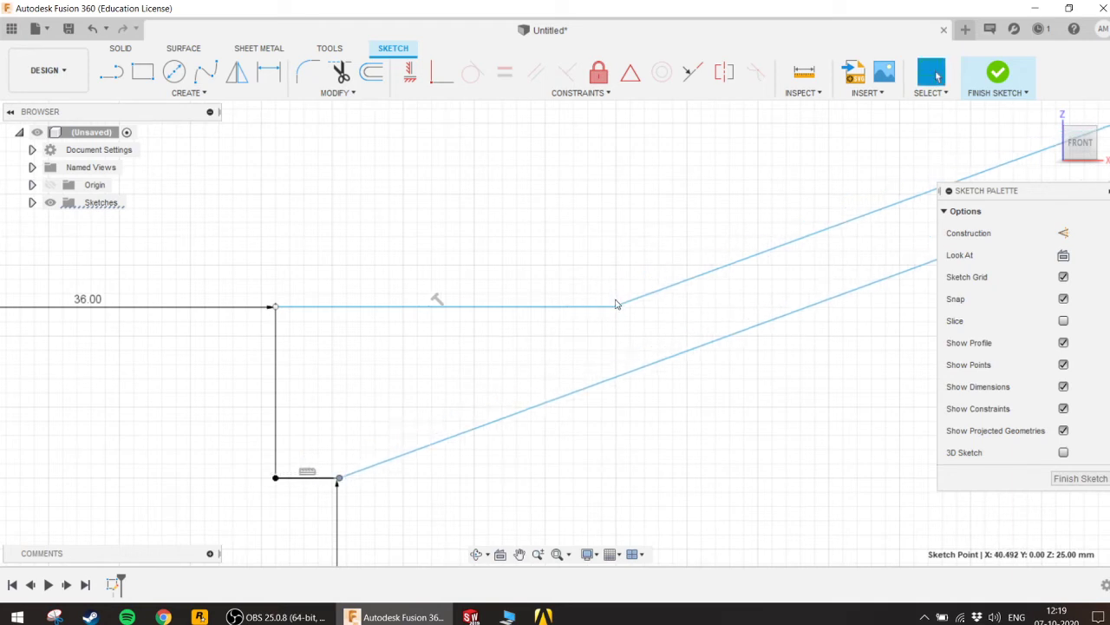
left_click_drag(613, 309, 571, 331)
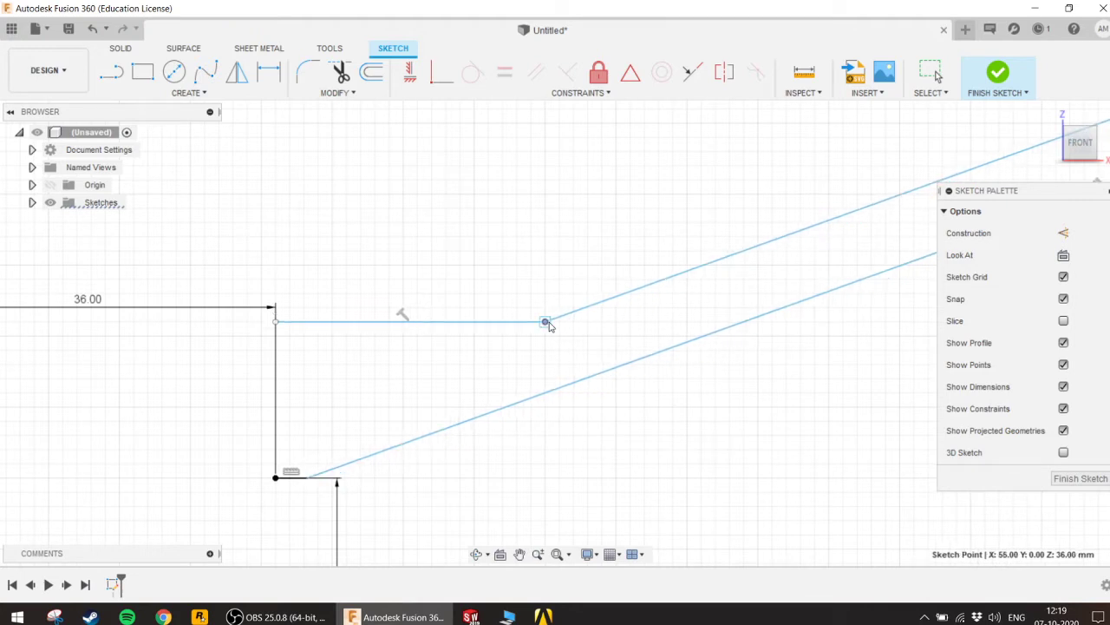
Step: Trim away the extra horizontal ledge and both sloped lines
left_click(340, 71)
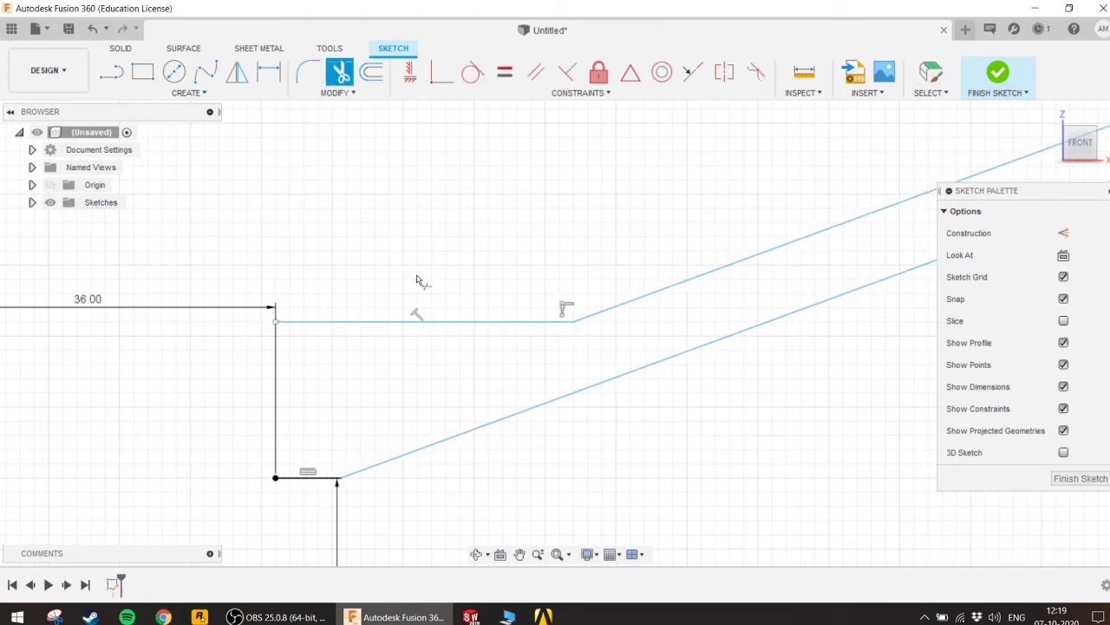
left_click(428, 325)
left_click(483, 430)
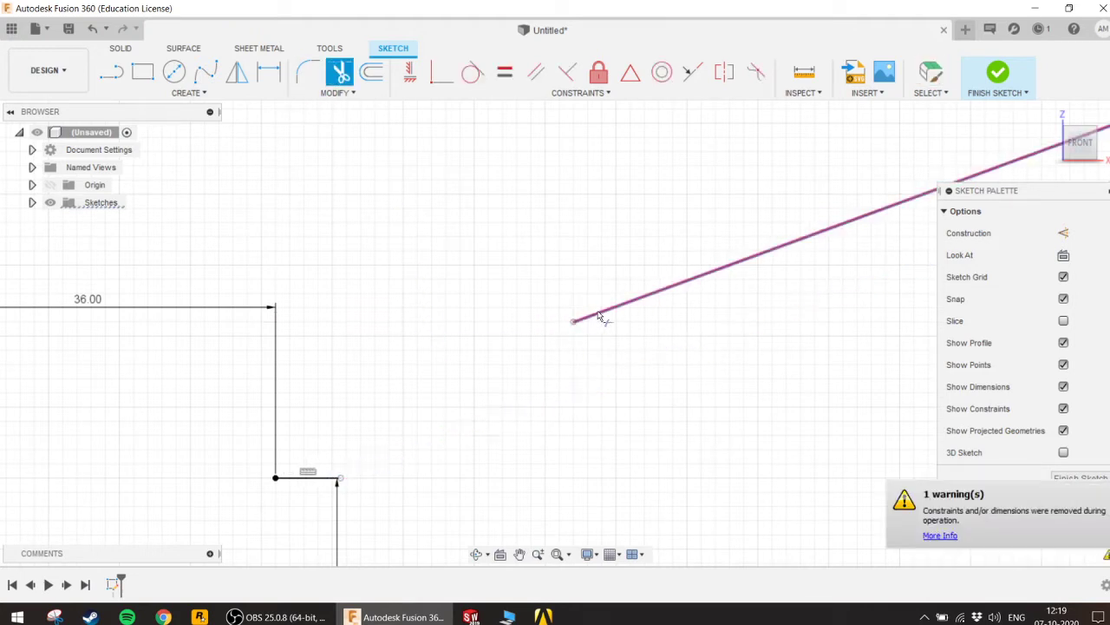
left_click(602, 315)
scroll(639, 364, "down", 5)
key("Escape")
middle_click_drag(644, 373, 557, 337)
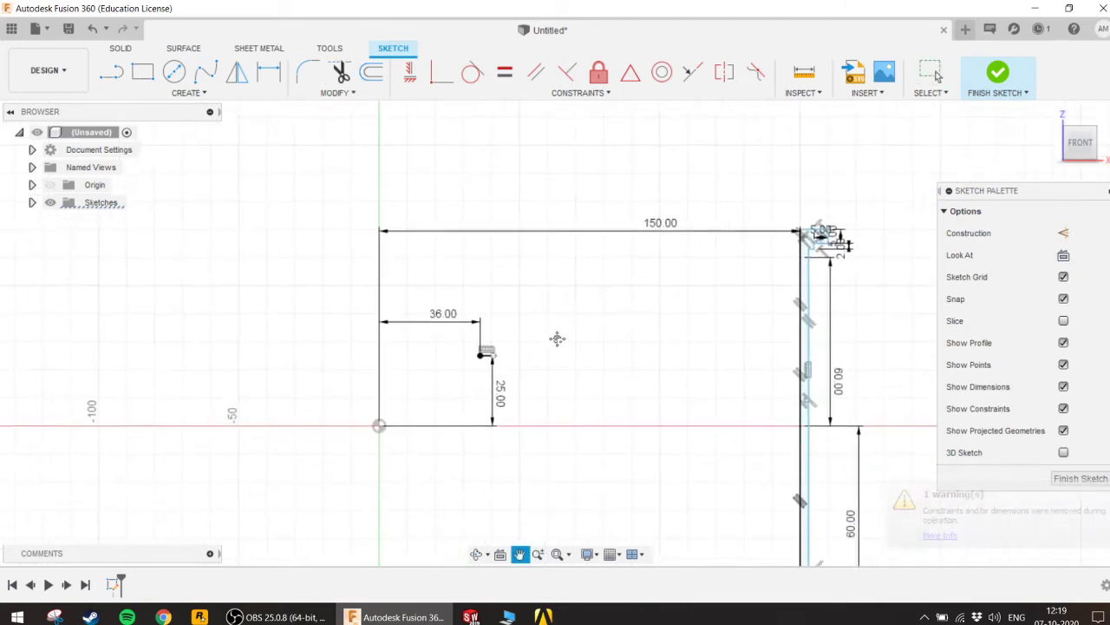
scroll(520, 356, "up", 2)
scroll(490, 364, "up", 2)
scroll(494, 355, "up", 2)
scroll(490, 351, "up", 2)
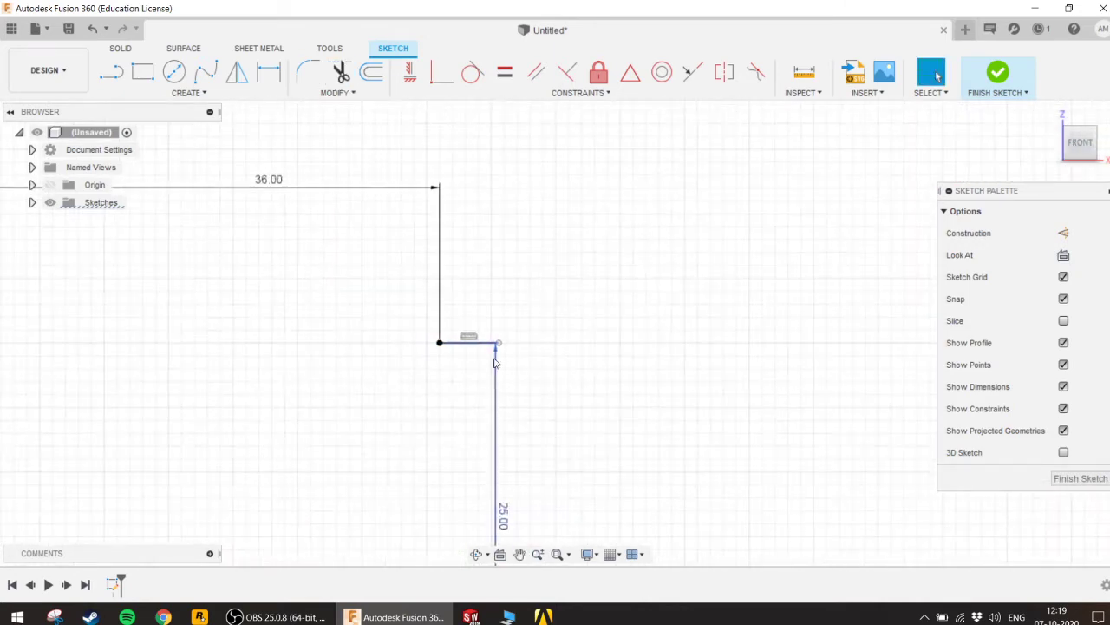
Step: Dimension the short horizontal hub line to 5 mm long
left_click(481, 344)
key("d")
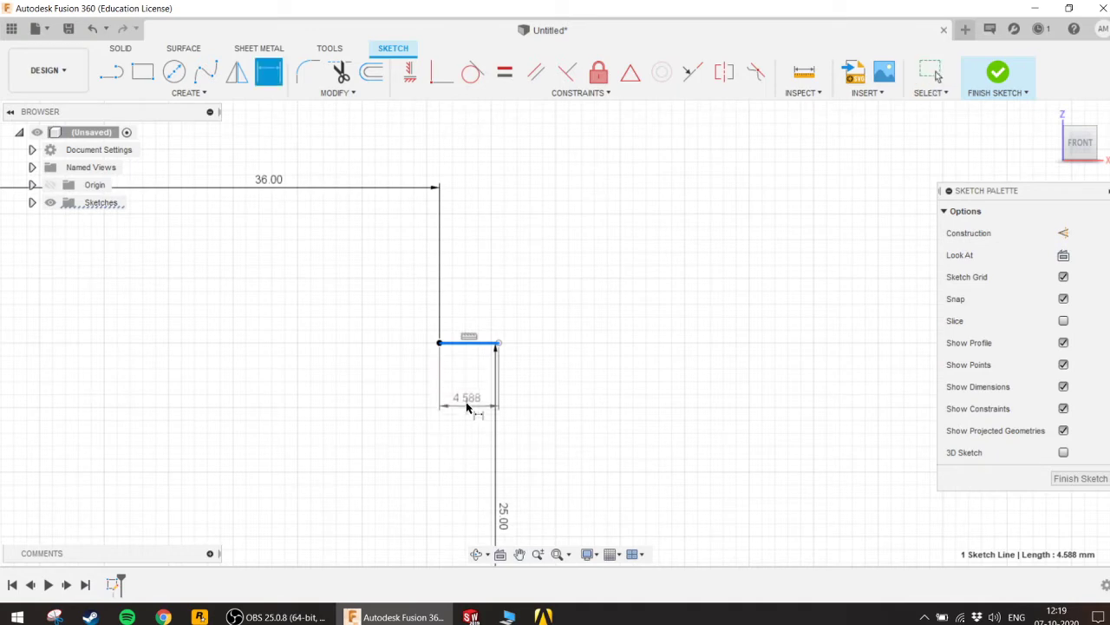
left_click(469, 394)
type("5")
key("Return")
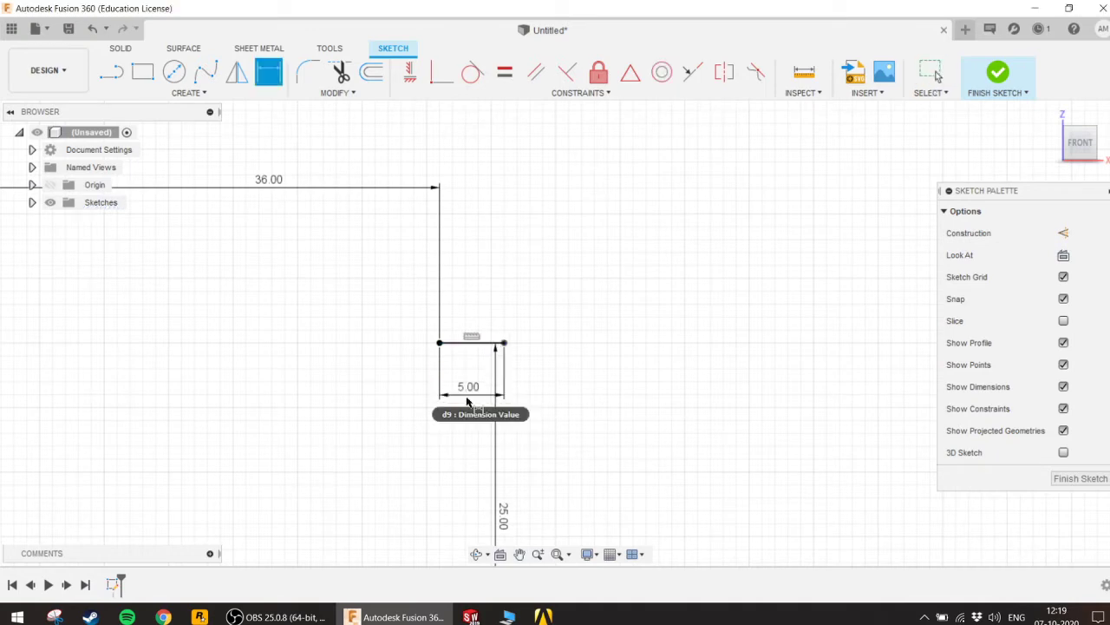
scroll(564, 373, "down", 1)
scroll(555, 378, "down", 3)
scroll(556, 379, "down", 2)
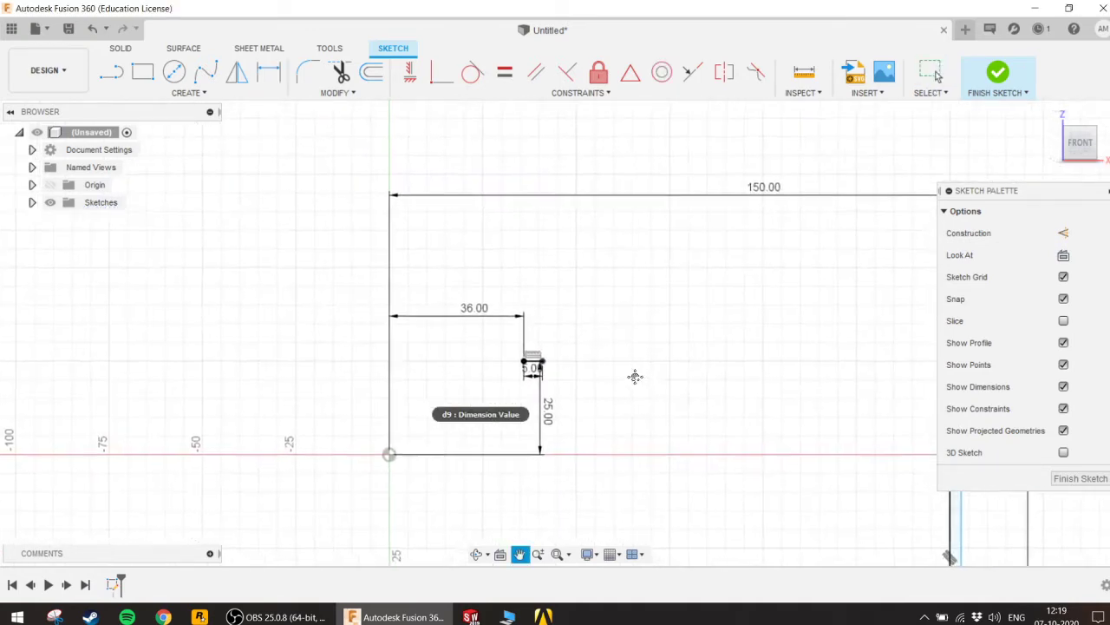
middle_click_drag(637, 377, 568, 367)
scroll(387, 322, "up", 2)
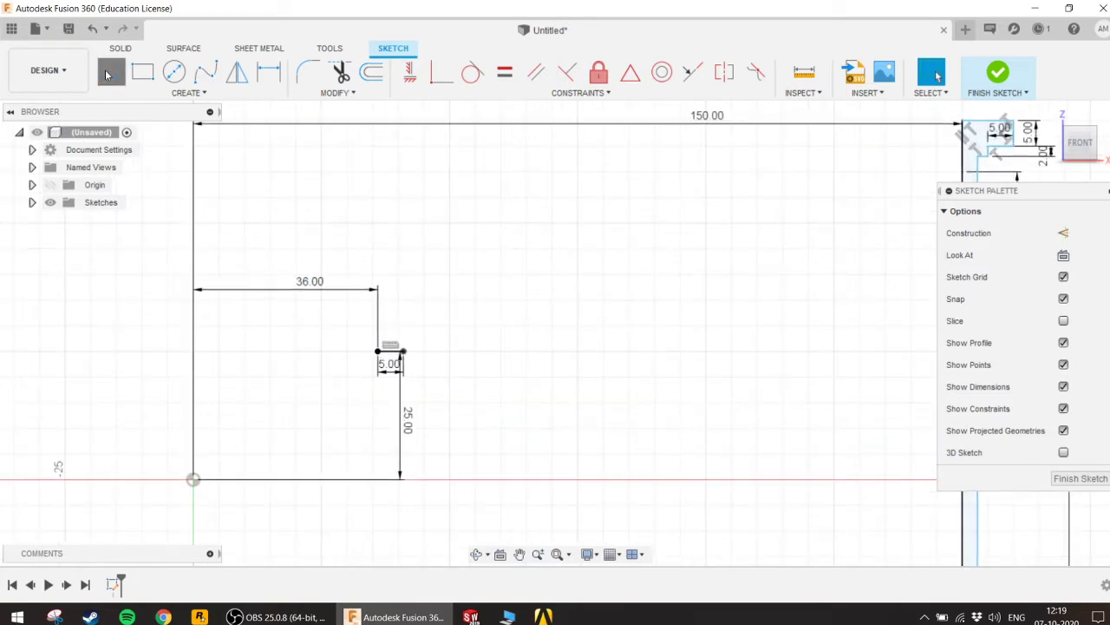
left_click(111, 72)
scroll(379, 356, "up", 1)
scroll(379, 355, "up", 1)
Step: Draw a vertical line up from the short ledge's end, then a short horizontal line to the hub top
left_click(377, 351)
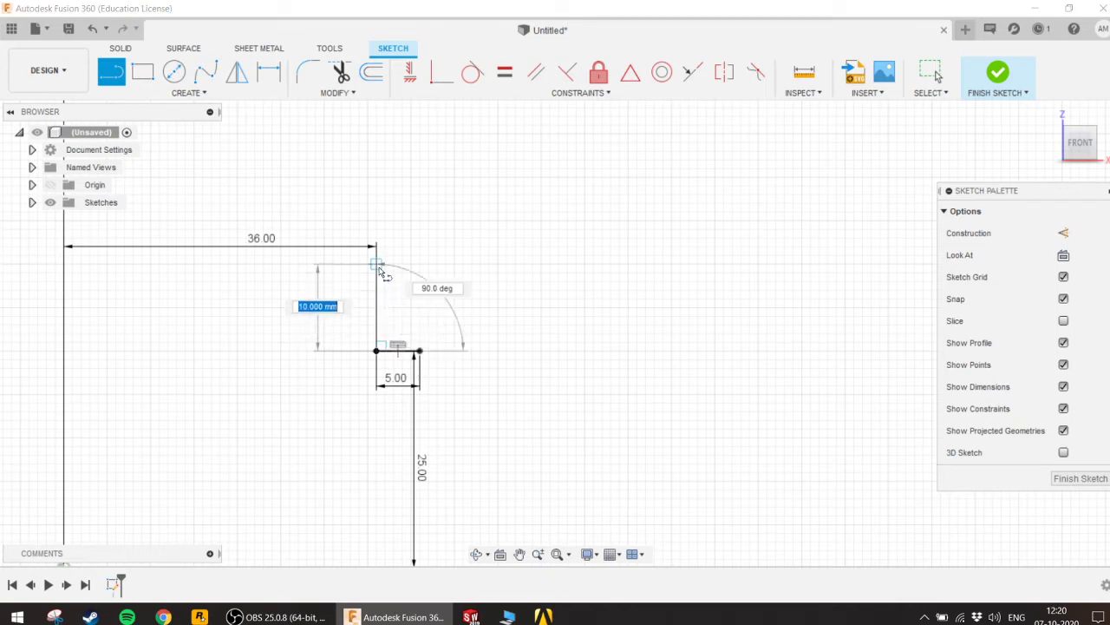
left_click(378, 268)
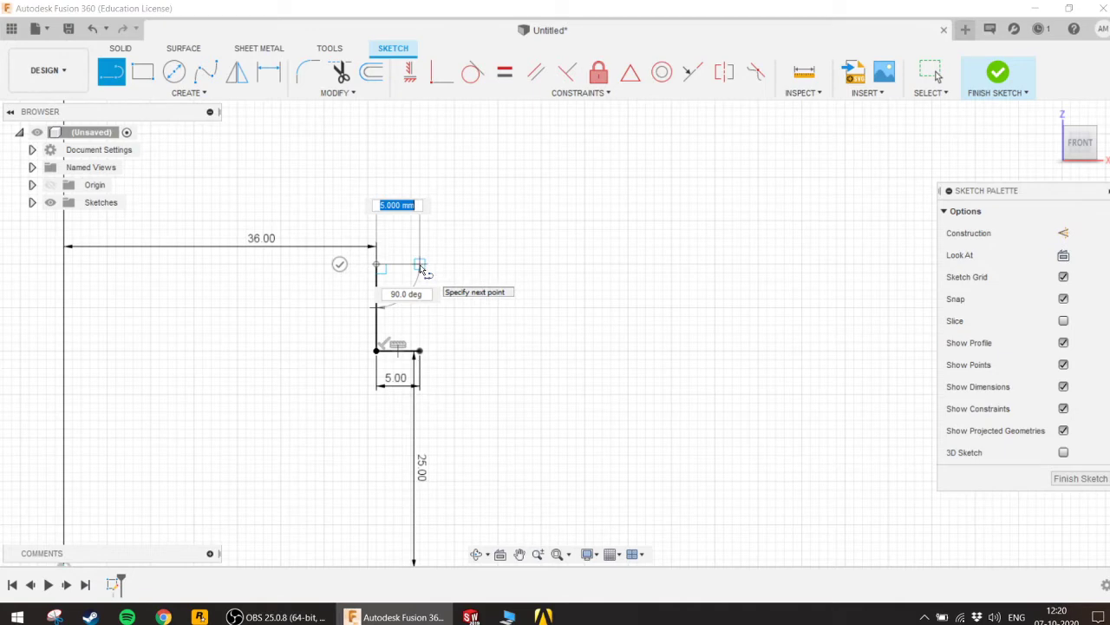
left_click(421, 265)
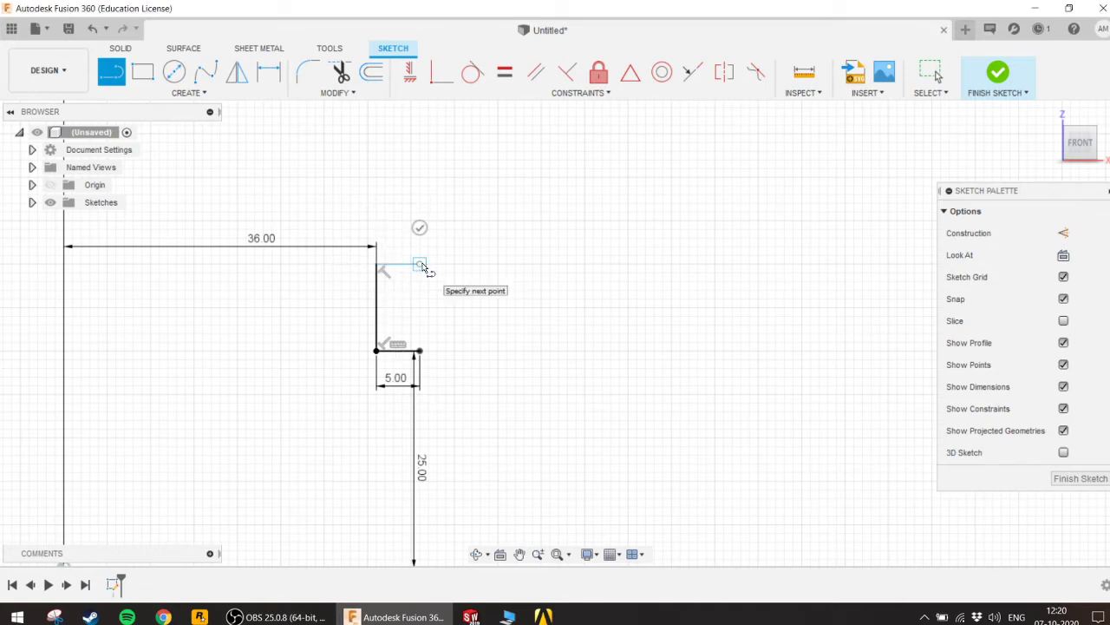
key("Escape")
scroll(446, 394, "down", 1)
middle_click_drag(446, 394, 367, 377)
scroll(367, 379, "down", 3)
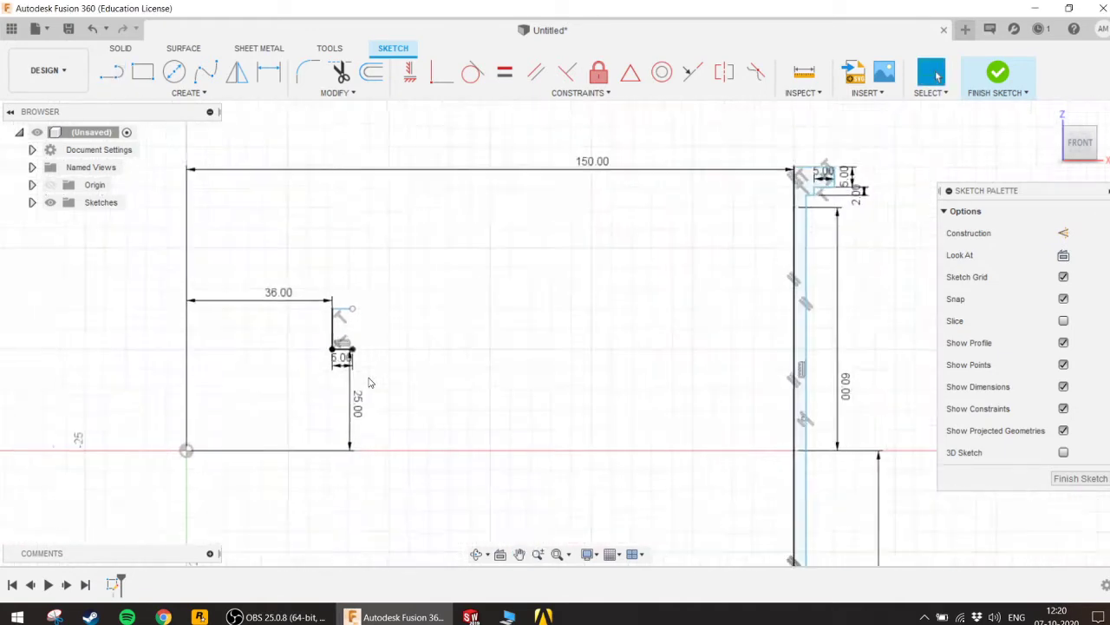
scroll(368, 382, "down", 1)
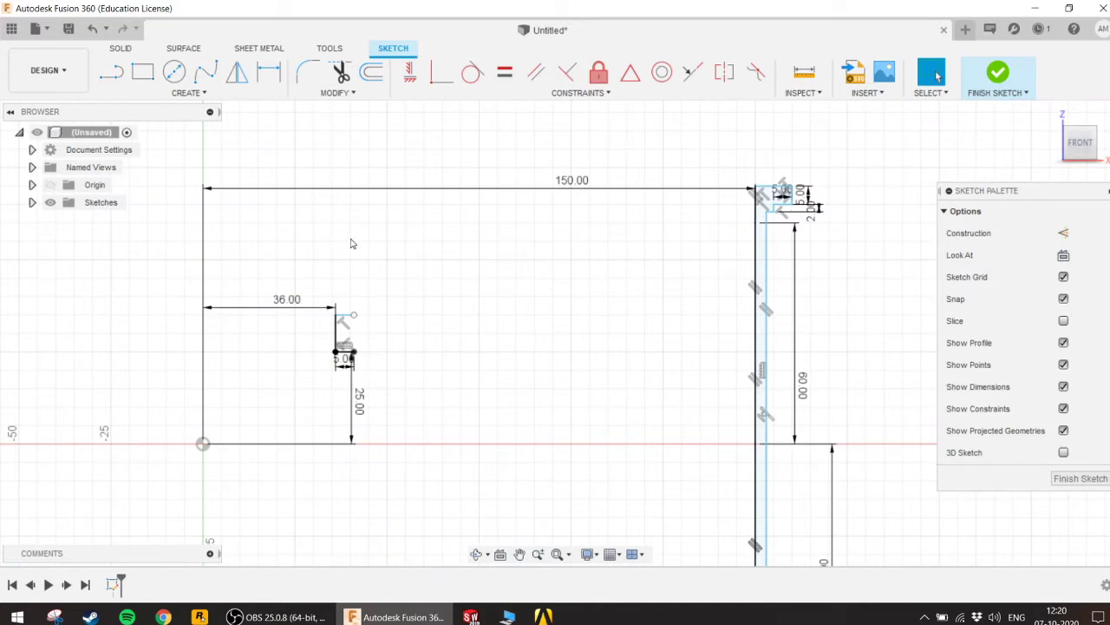
Step: Draw two slanted lines from the hub's upper and lower corners to the outer wall's top
left_click(111, 72)
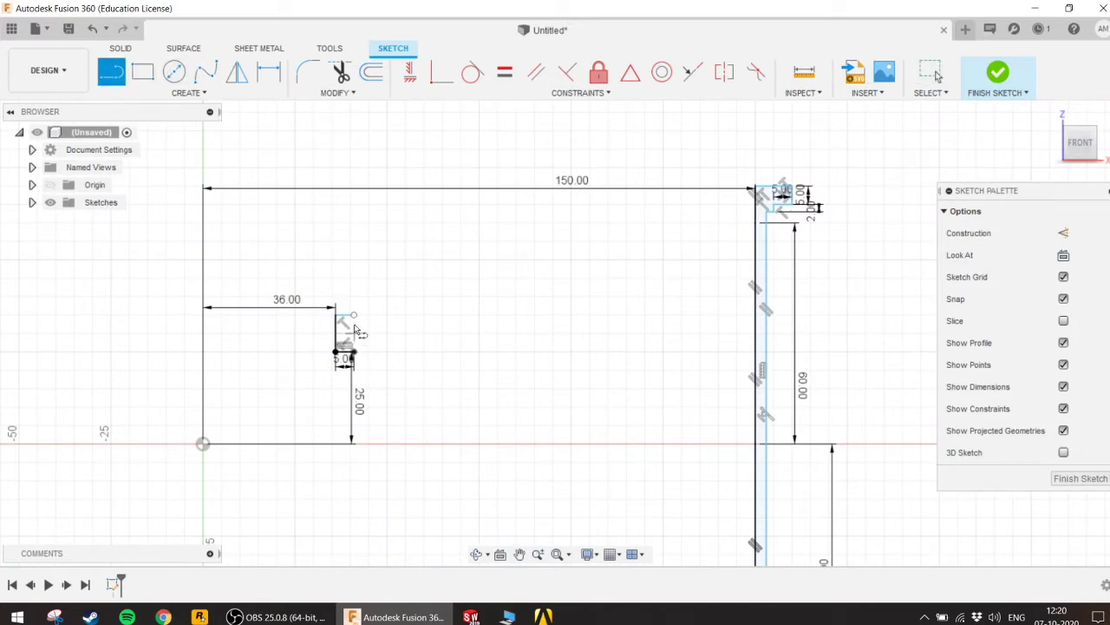
left_click(351, 314)
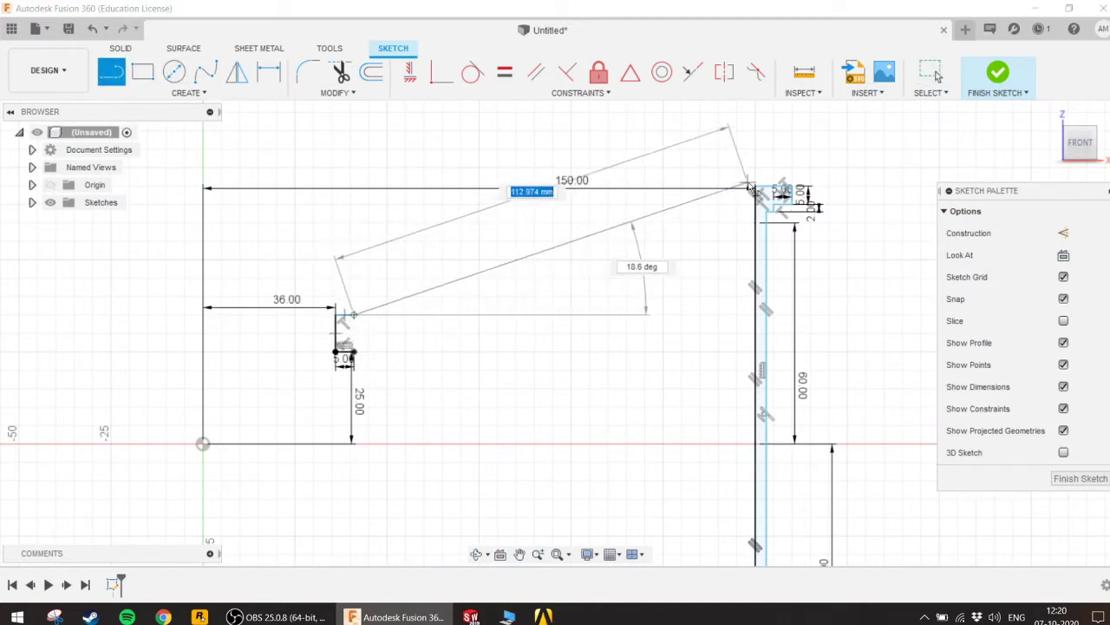
left_click(753, 187)
key("Escape")
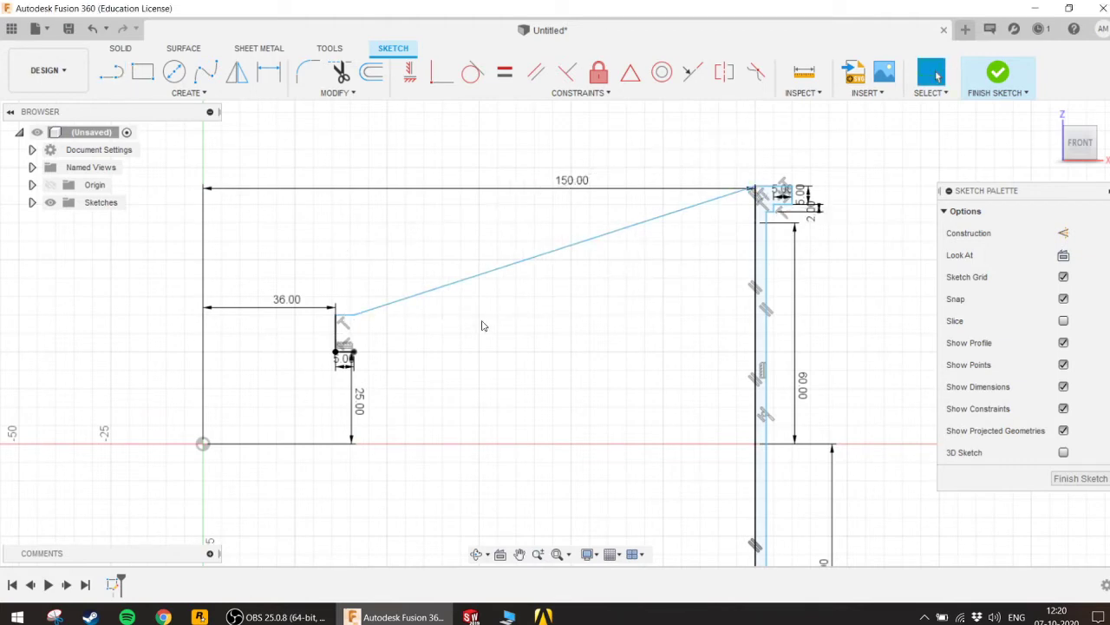
left_click(111, 71)
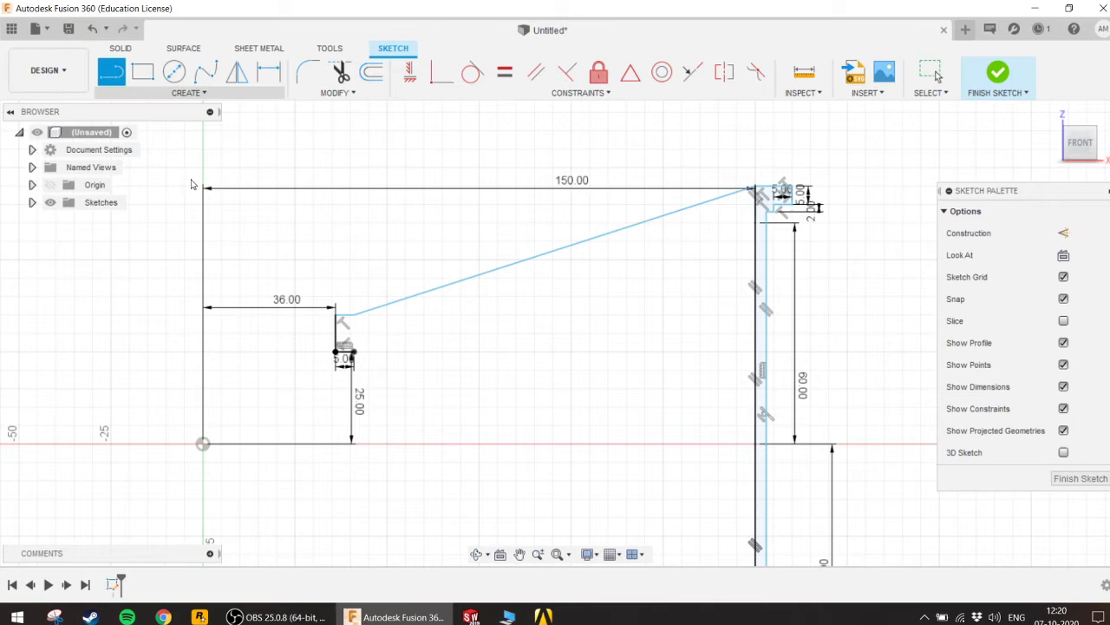
left_click(353, 354)
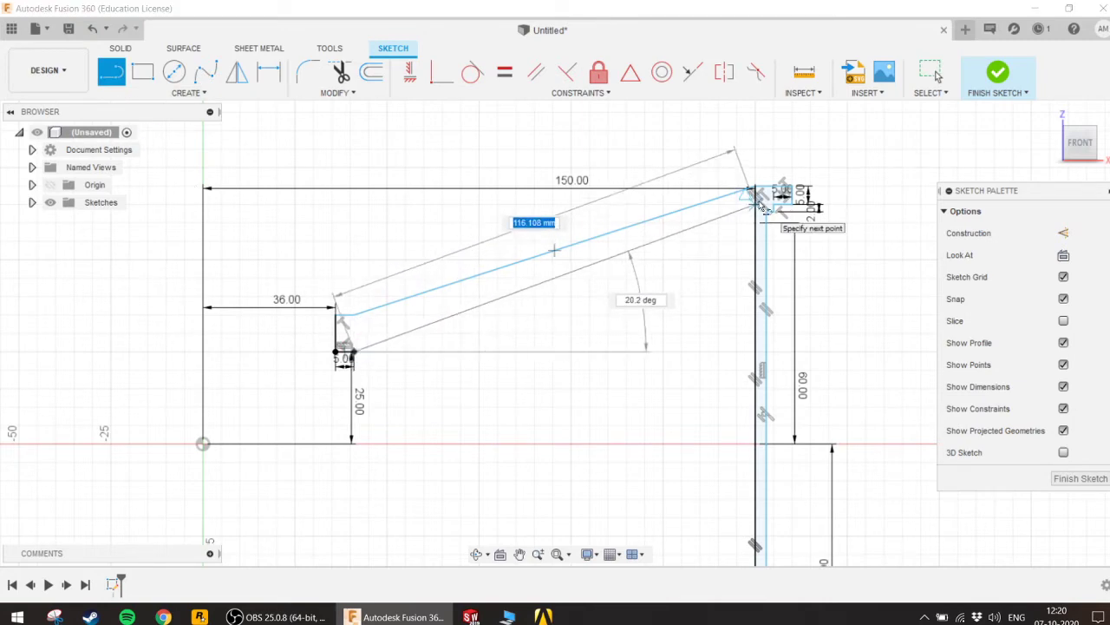
scroll(755, 219, "up", 2)
scroll(736, 221, "up", 3)
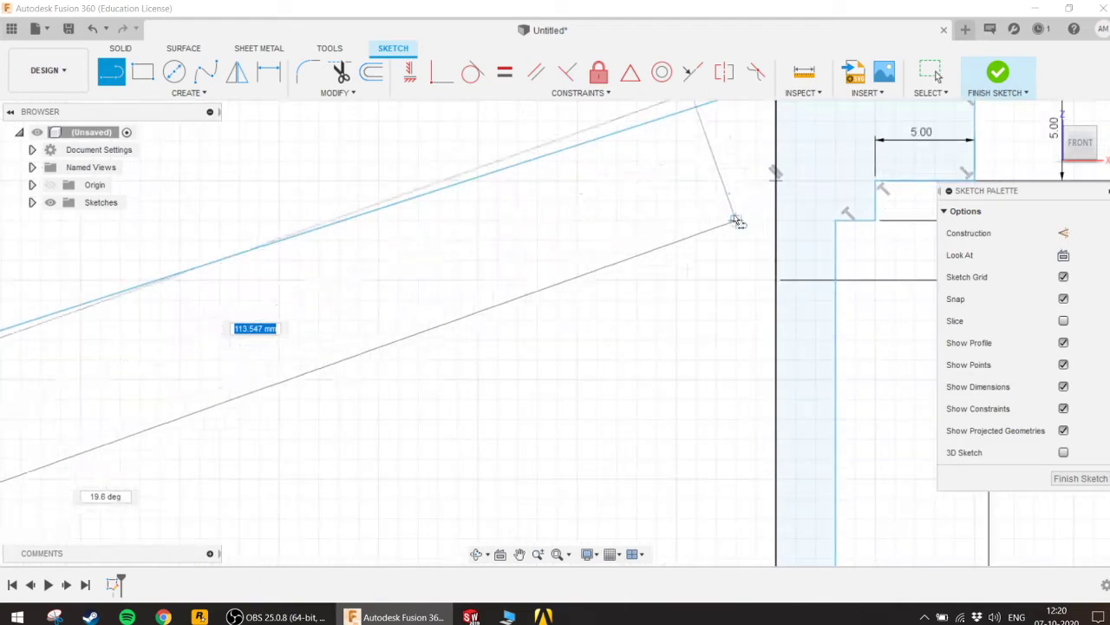
left_click(771, 186)
key("Escape")
scroll(596, 297, "down", 1)
scroll(592, 321, "down", 2)
Step: Trim the outer wall's vertical segment lying between the two slanted line ends
scroll(567, 379, "down", 1)
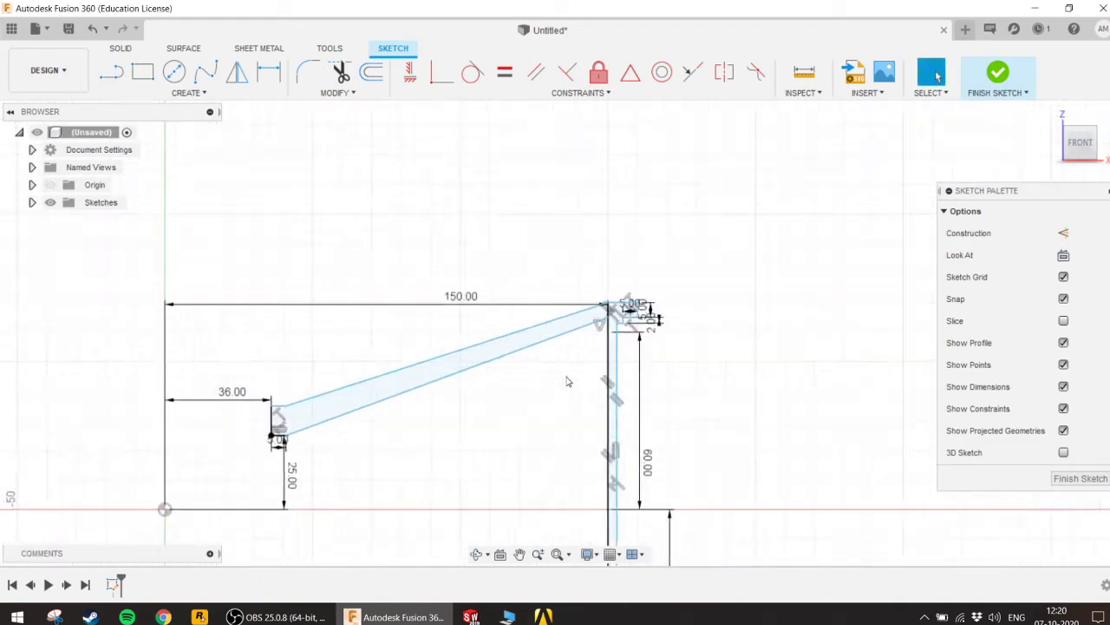
scroll(568, 380, "down", 2)
scroll(404, 400, "up", 3)
scroll(472, 442, "up", 2)
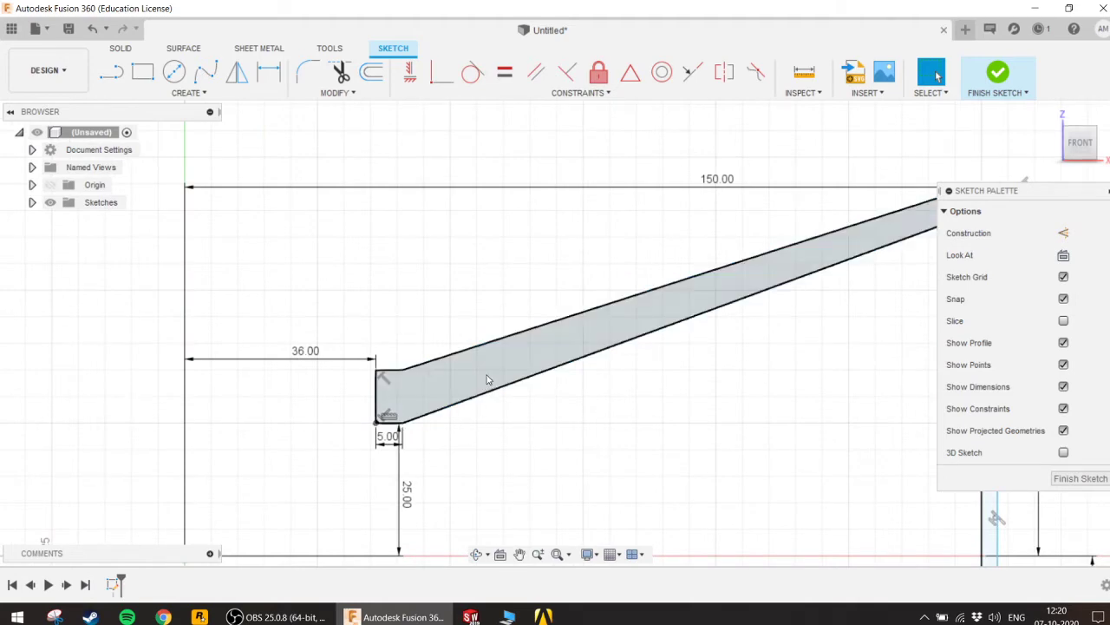
scroll(763, 427, "down", 2)
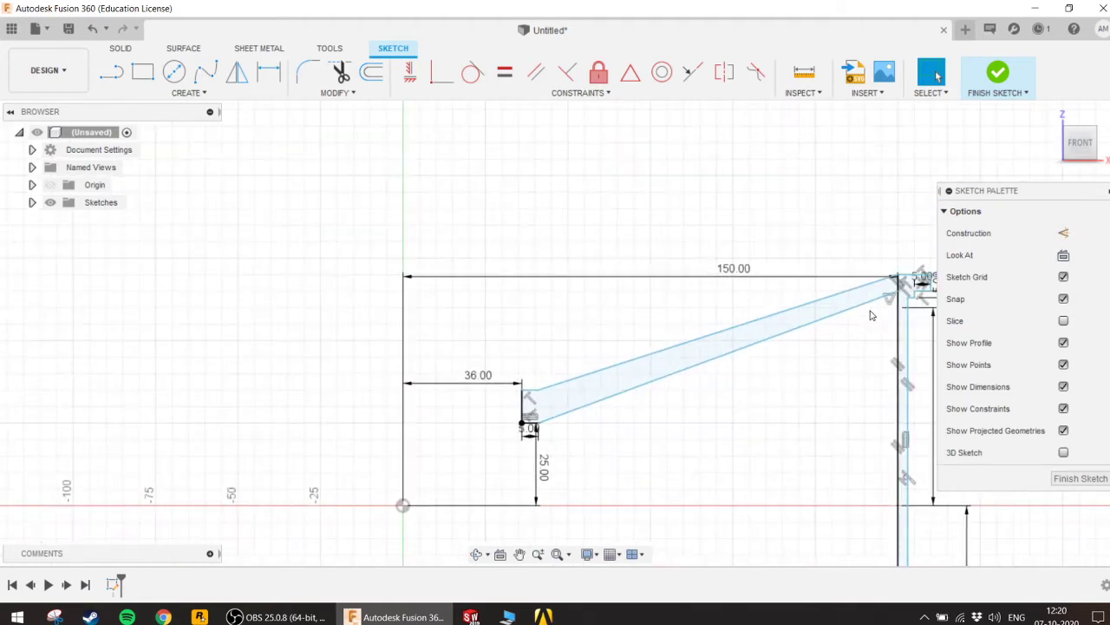
scroll(872, 316, "up", 3)
middle_click_drag(871, 316, 682, 331)
scroll(707, 332, "up", 3)
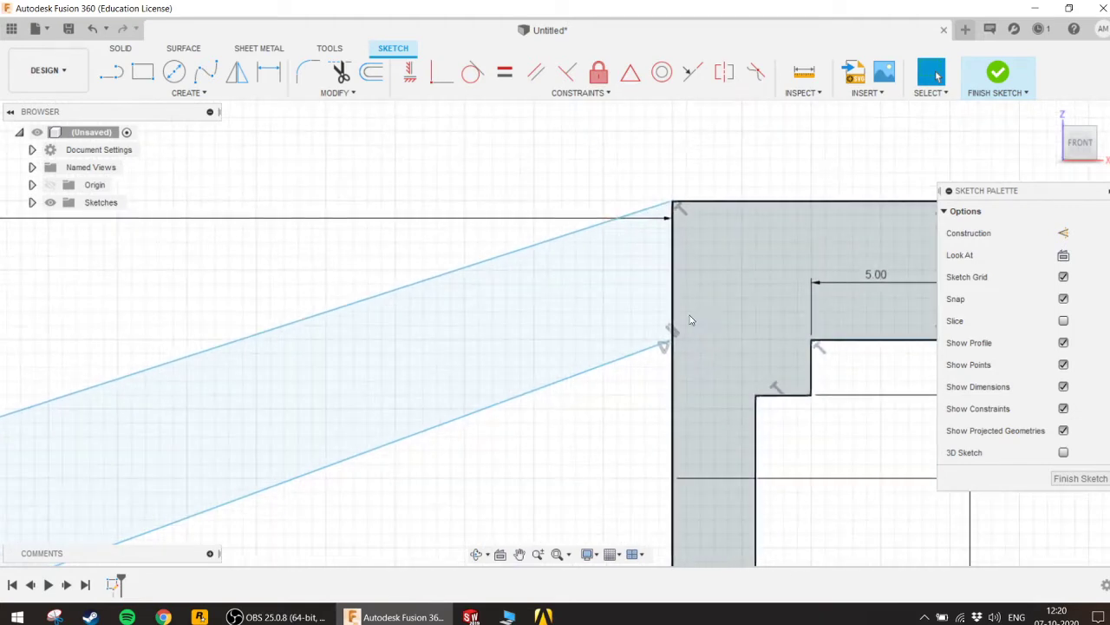
left_click(340, 76)
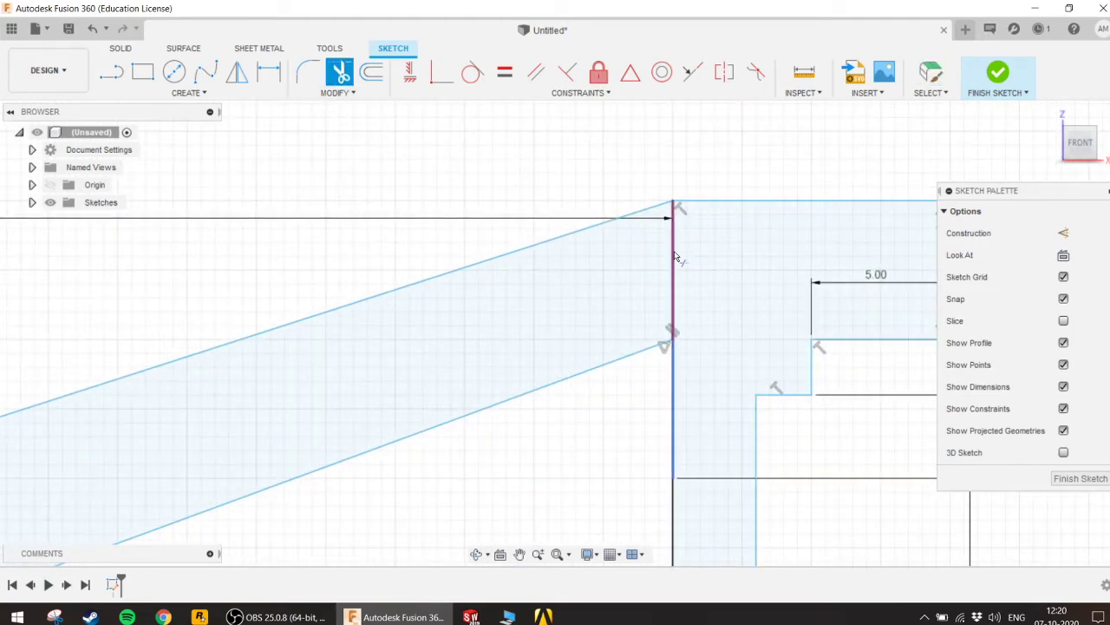
left_click(674, 258)
scroll(675, 319, "down", 2)
scroll(676, 318, "down", 5)
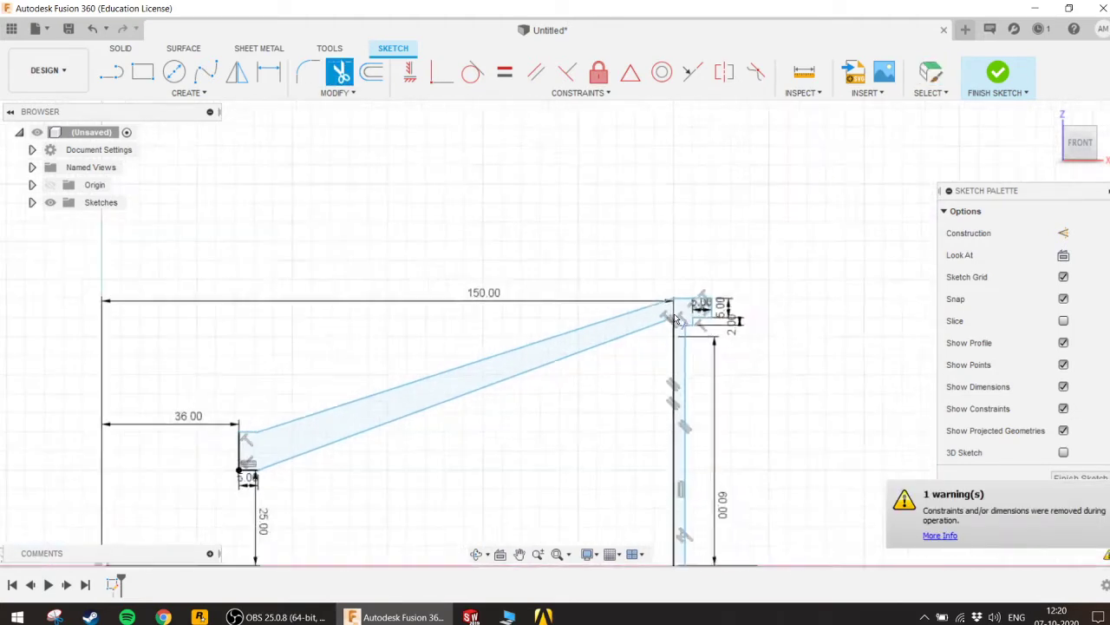
scroll(678, 314, "down", 4)
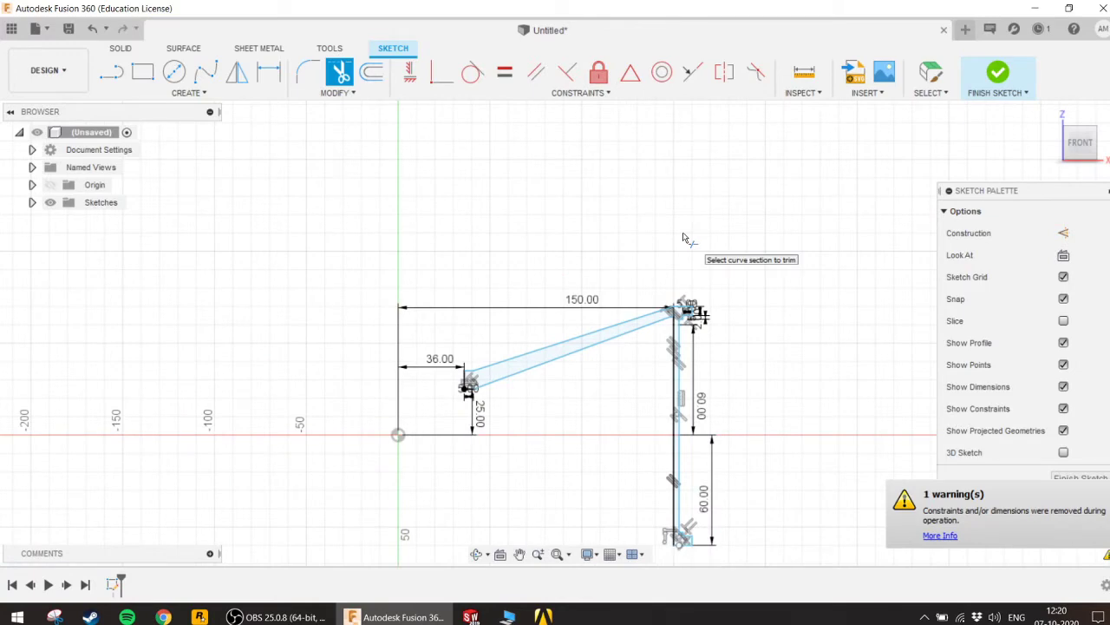
key("Escape")
scroll(688, 387, "down", 1)
middle_click_drag(659, 458, 659, 380)
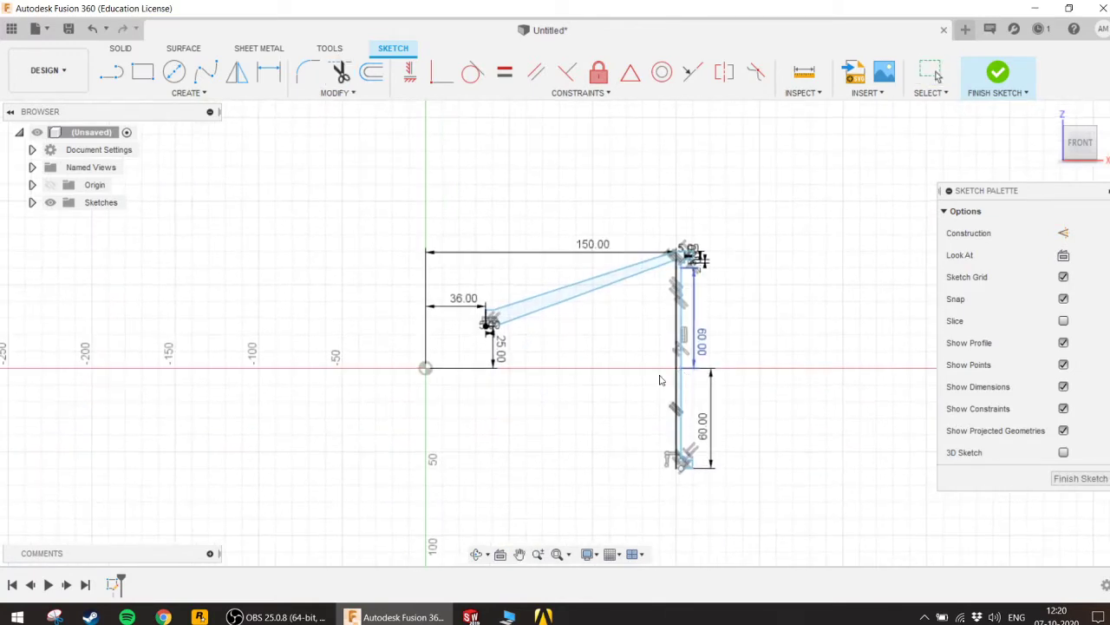
scroll(496, 327, "up", 3)
scroll(495, 327, "up", 3)
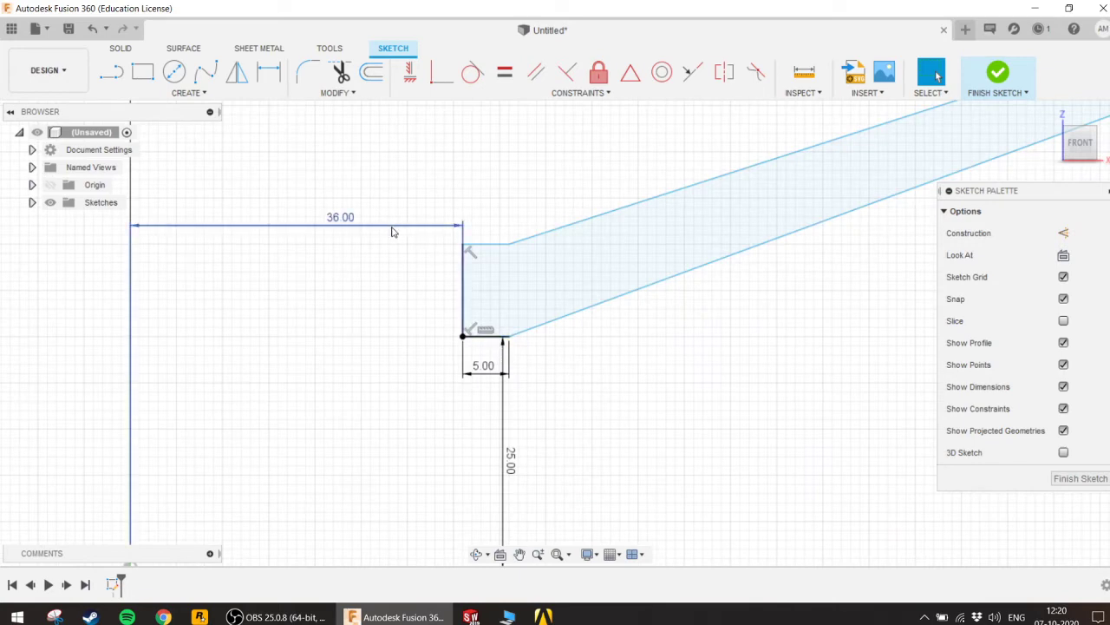
left_click(356, 228)
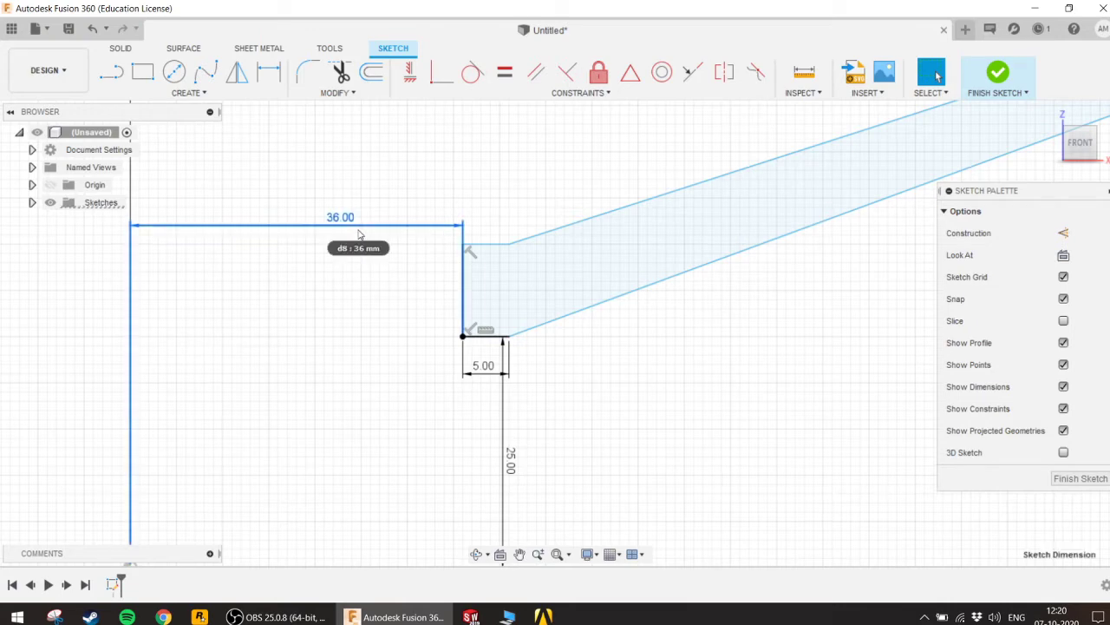
double_click(348, 226)
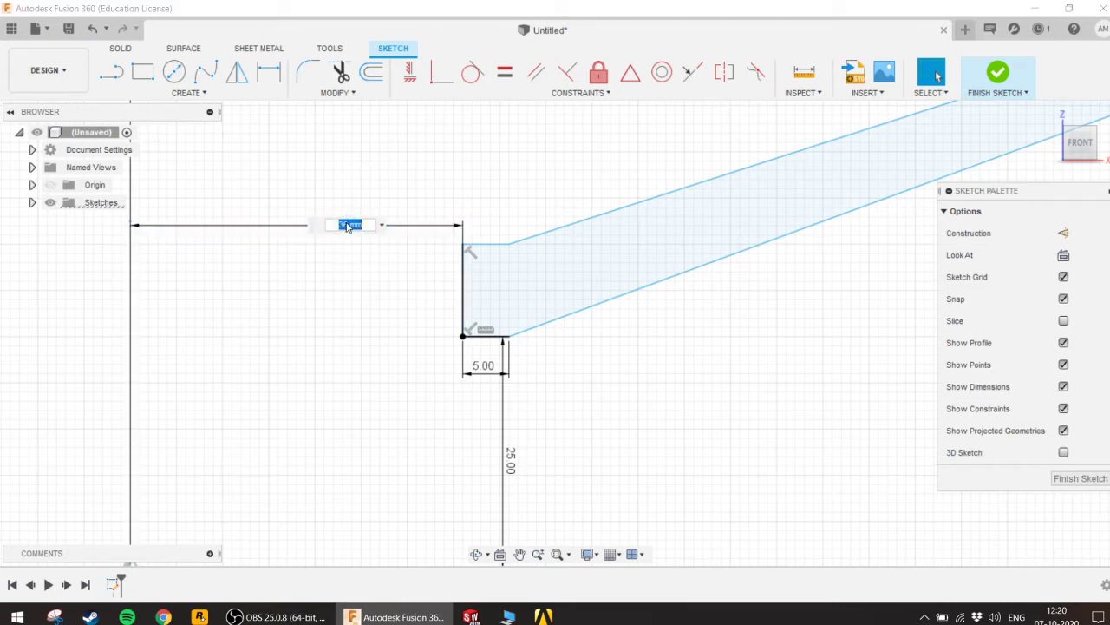
type("30")
key("Return")
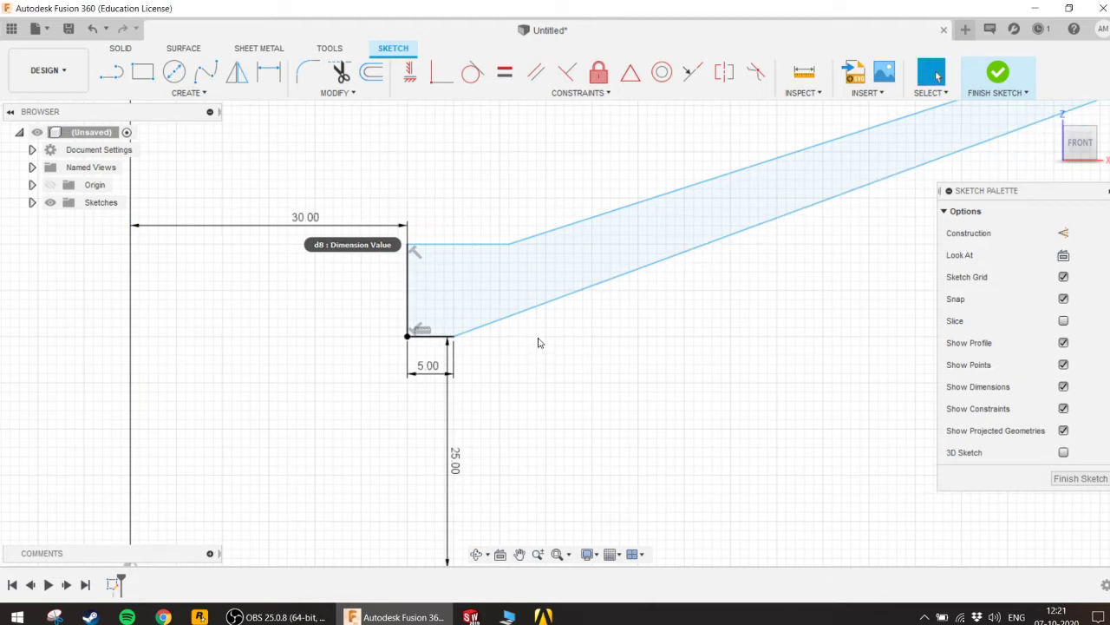
left_click(453, 338)
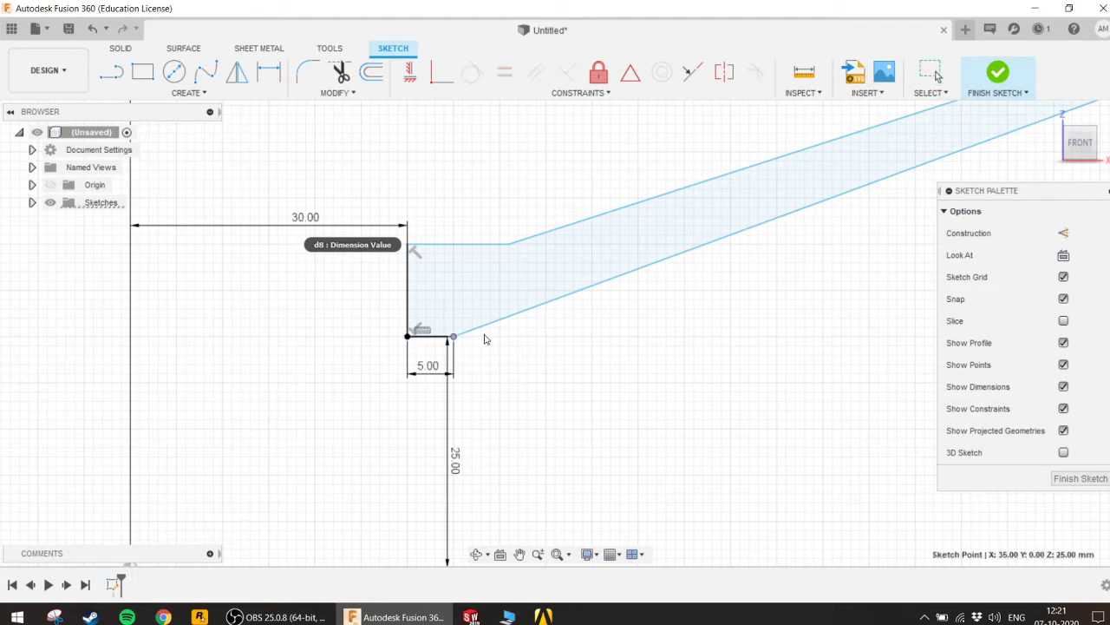
key("Escape")
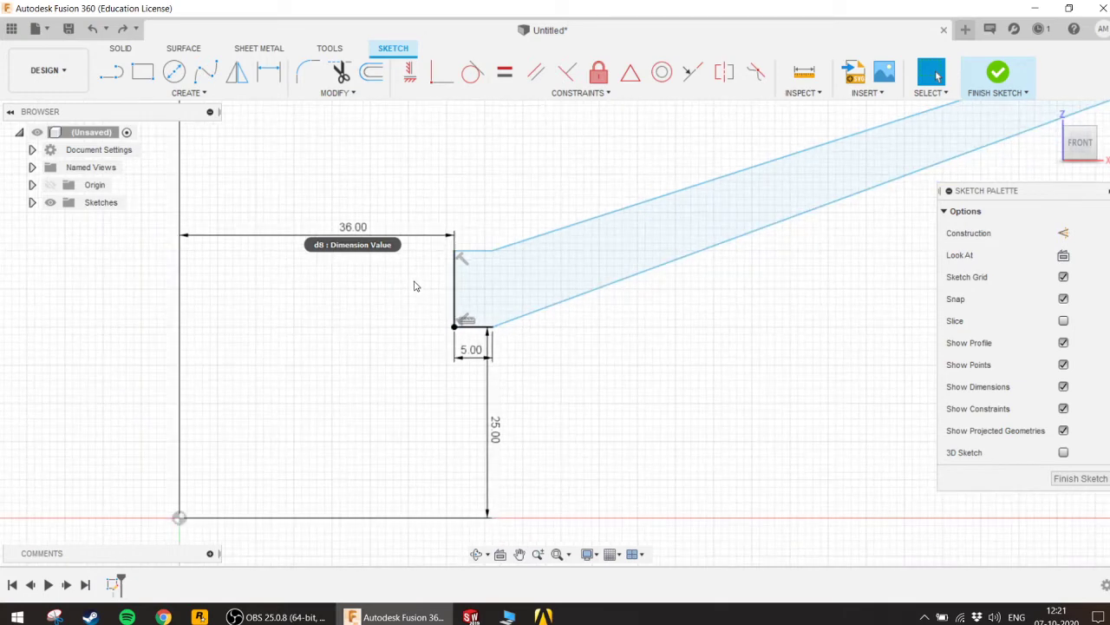
scroll(416, 283, "up", 2)
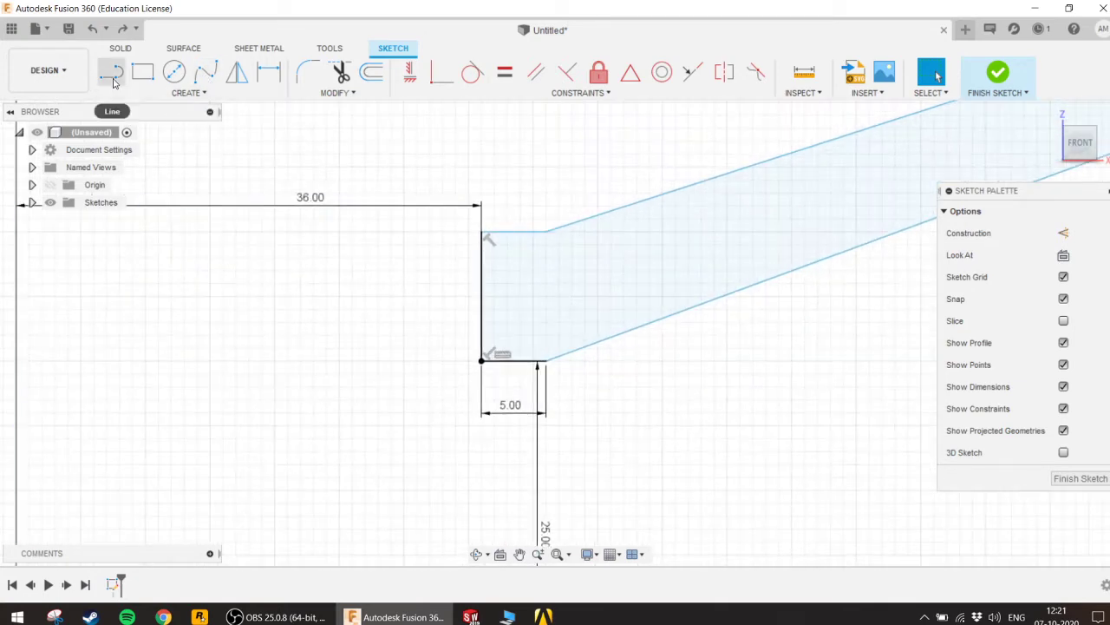
Step: Draw a small rectangular block extending left between the hub's top and lower corners
left_click(113, 80)
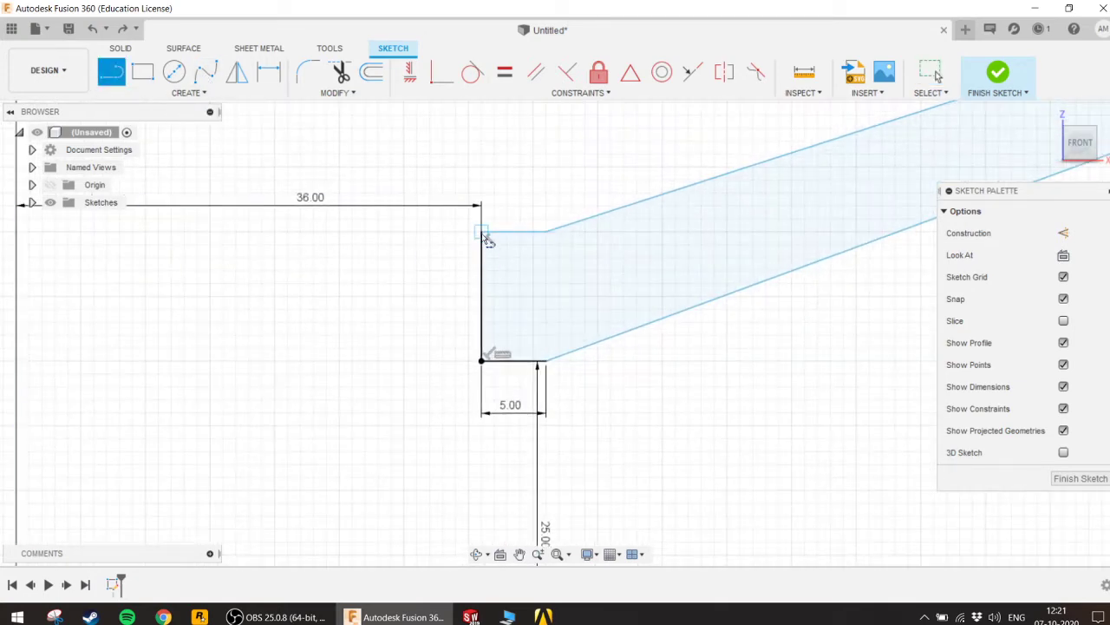
left_click(482, 232)
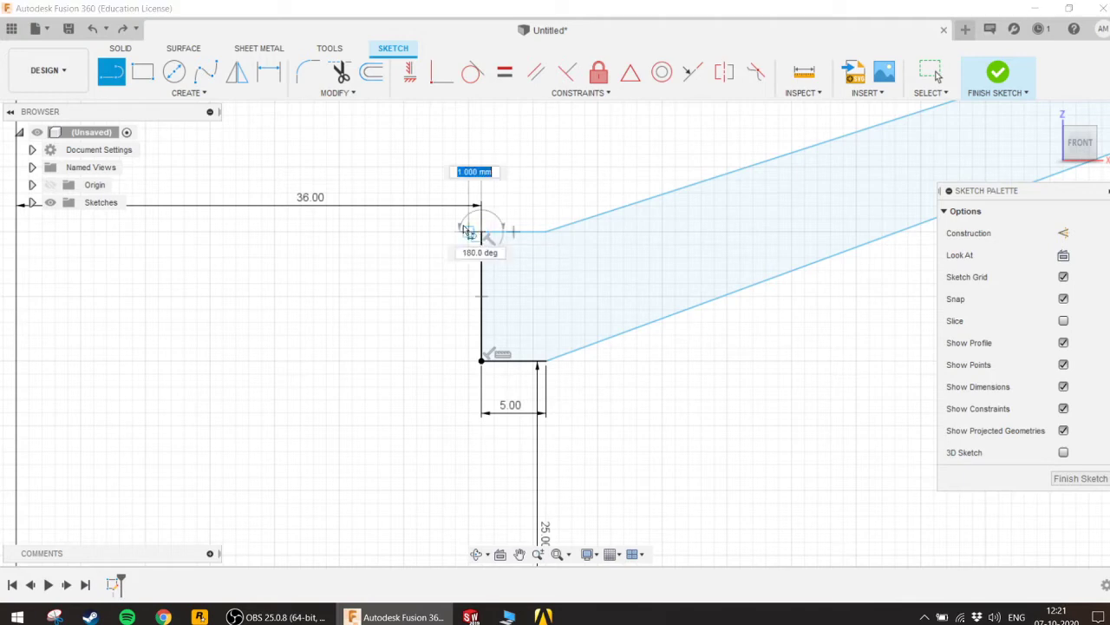
left_click(404, 232)
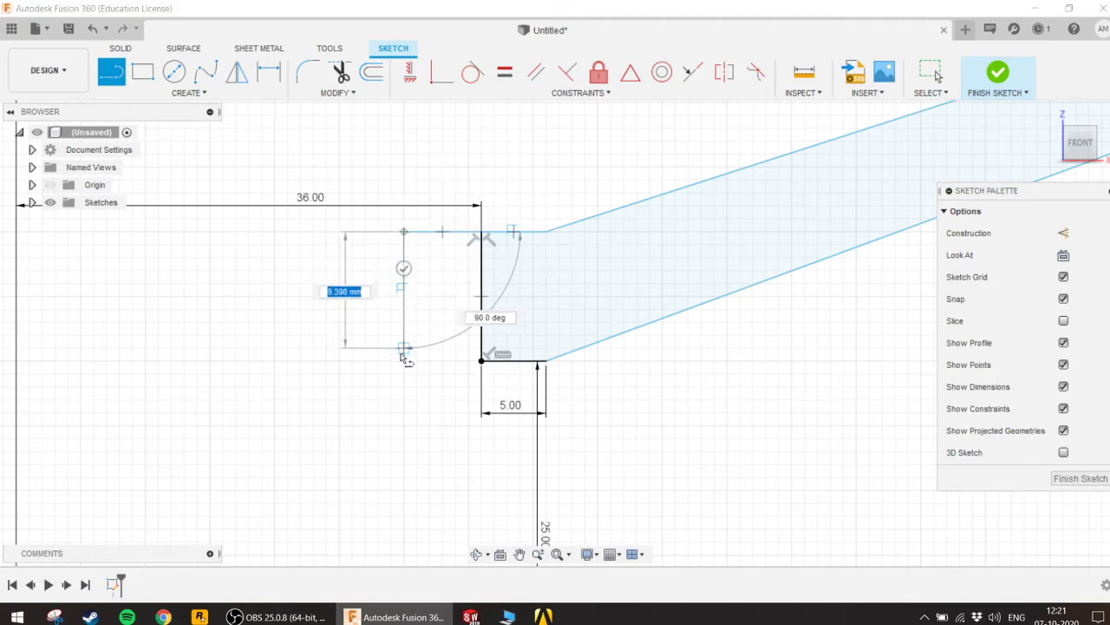
left_click(404, 362)
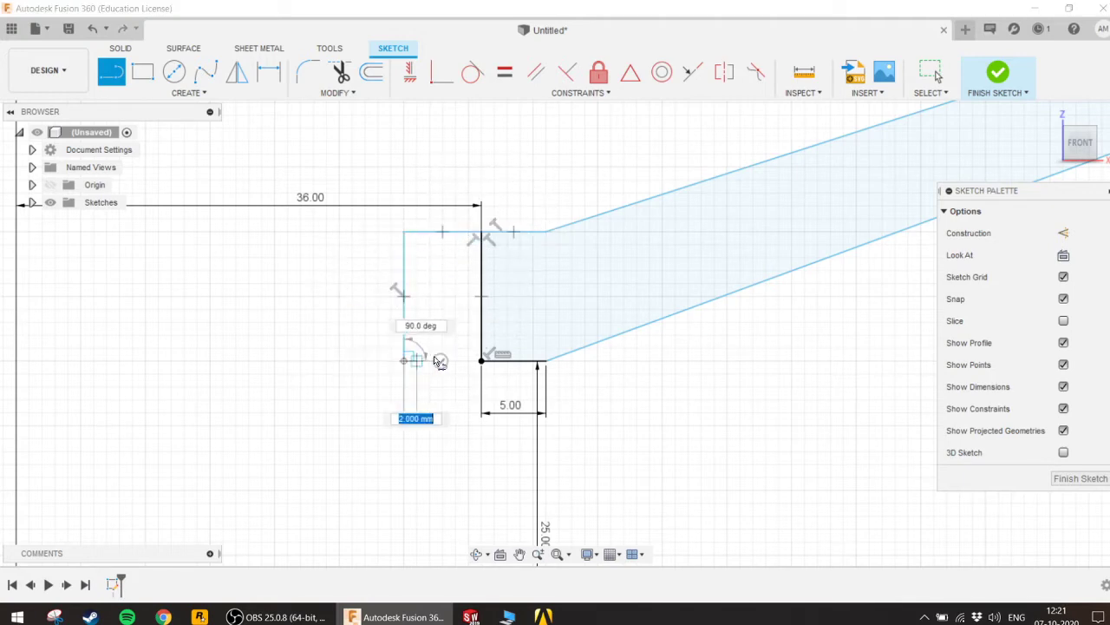
left_click(482, 361)
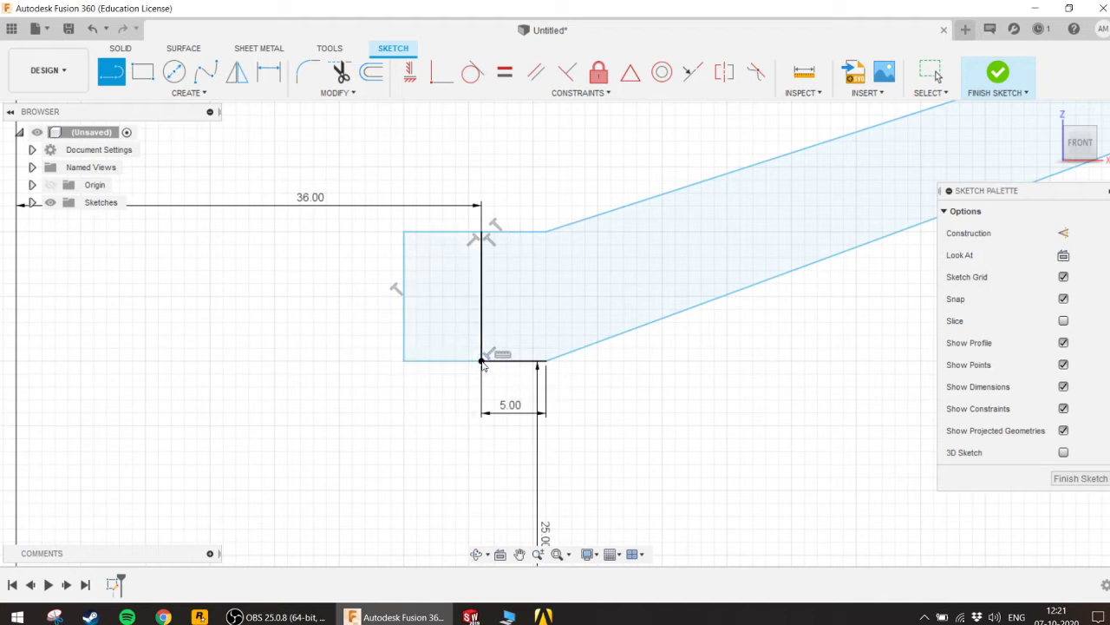
key("Escape")
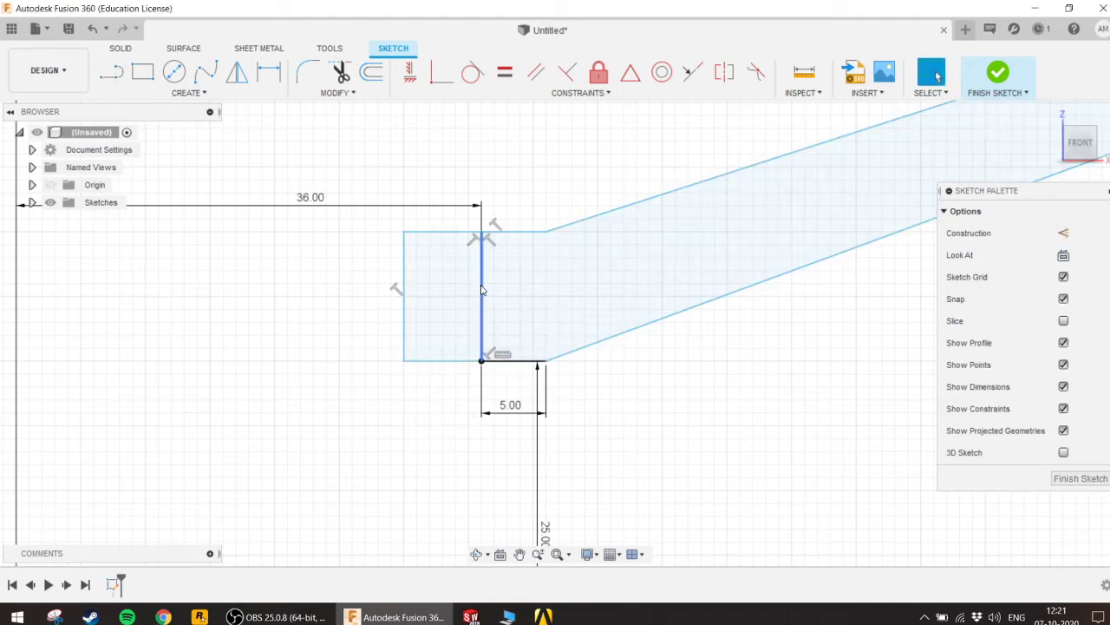
Step: Trim away the hub's old vertical edge and the unwanted vertical line
left_click(483, 289)
left_click(340, 71)
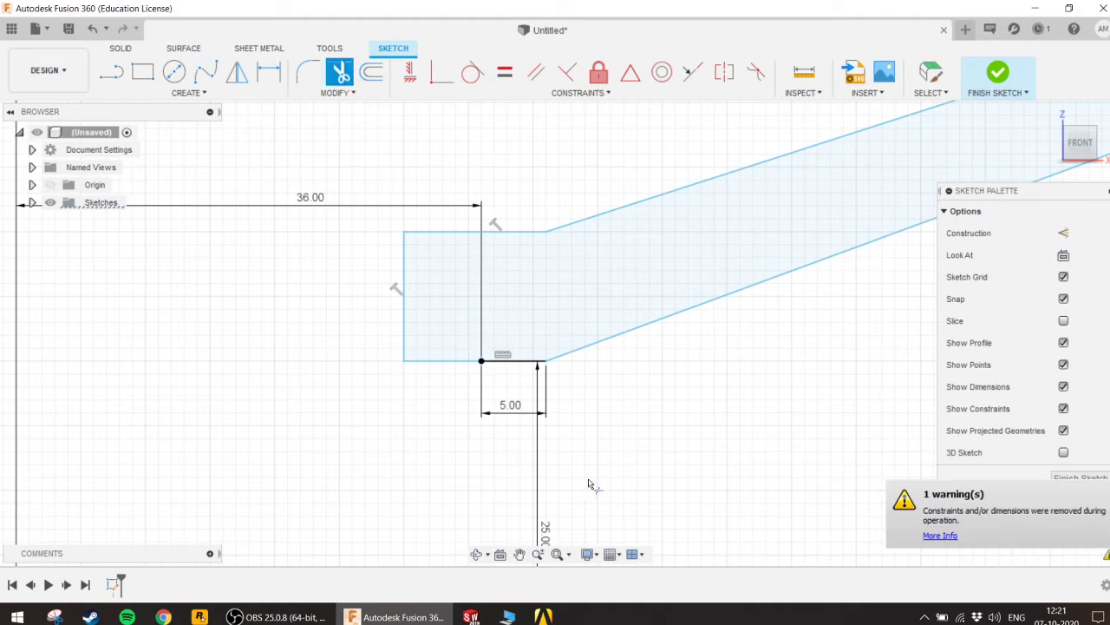
scroll(588, 484, "down", 5)
Step: Finish the closed shell-and-band profile sketch and show the solid CREATE features
key("Escape")
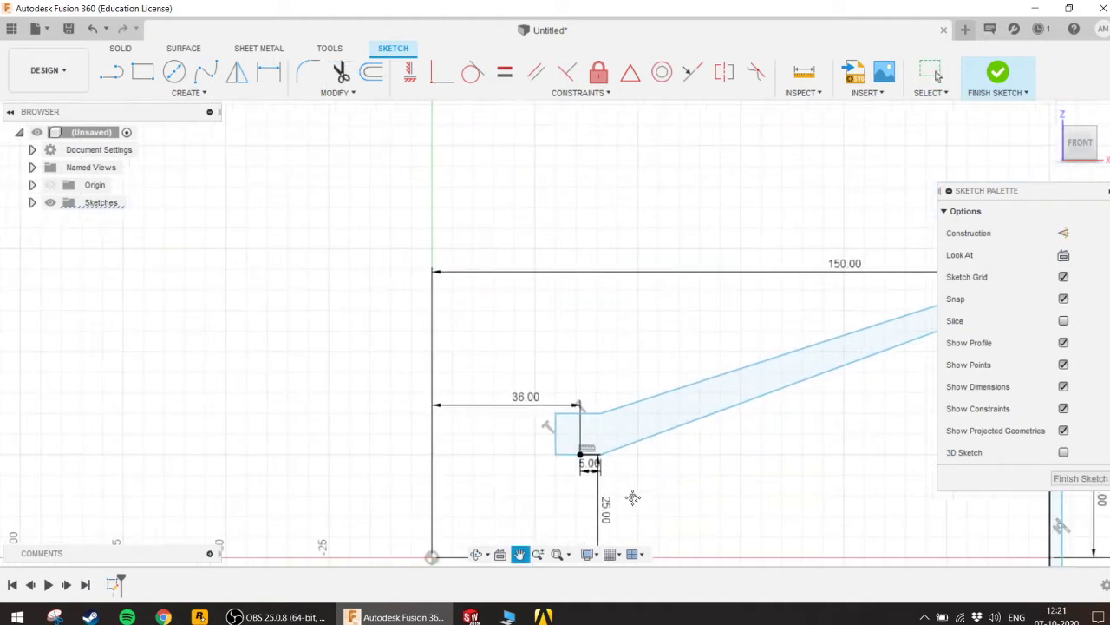
middle_click_drag(632, 496, 508, 391)
scroll(509, 387, "down", 1)
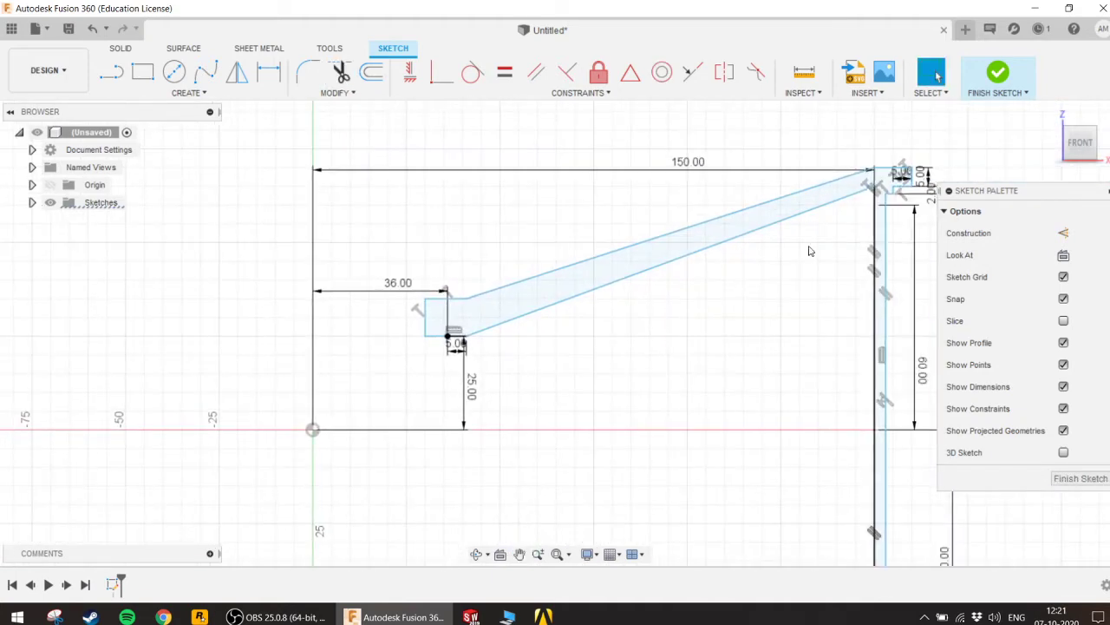
scroll(809, 250, "up", 2)
middle_click_drag(828, 292, 798, 322)
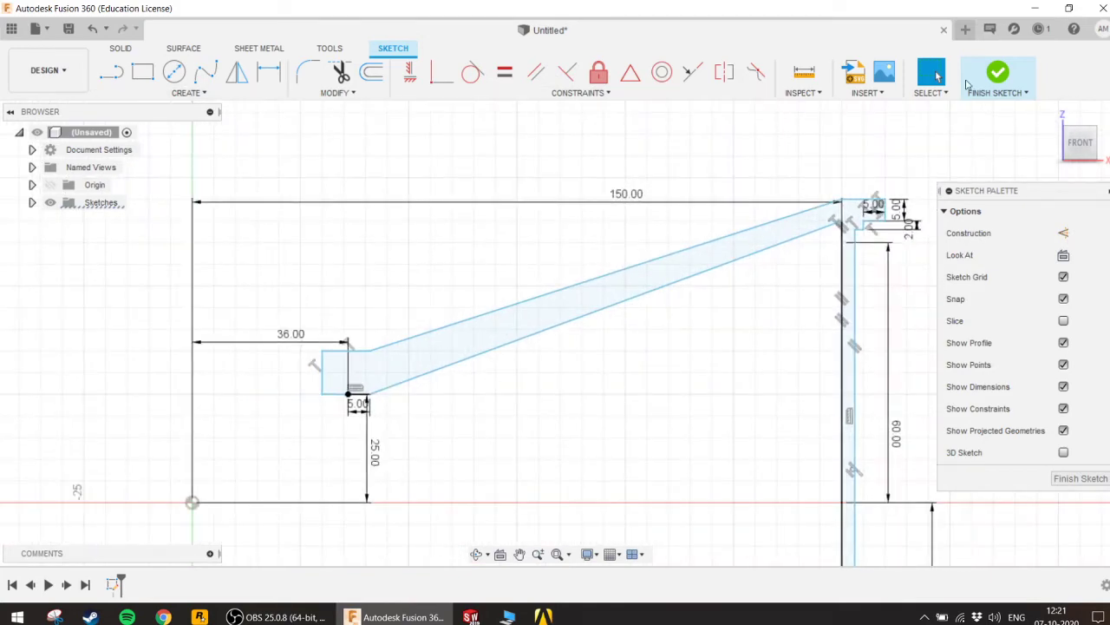
left_click(1015, 76)
scroll(785, 346, "down", 2)
scroll(785, 346, "down", 2)
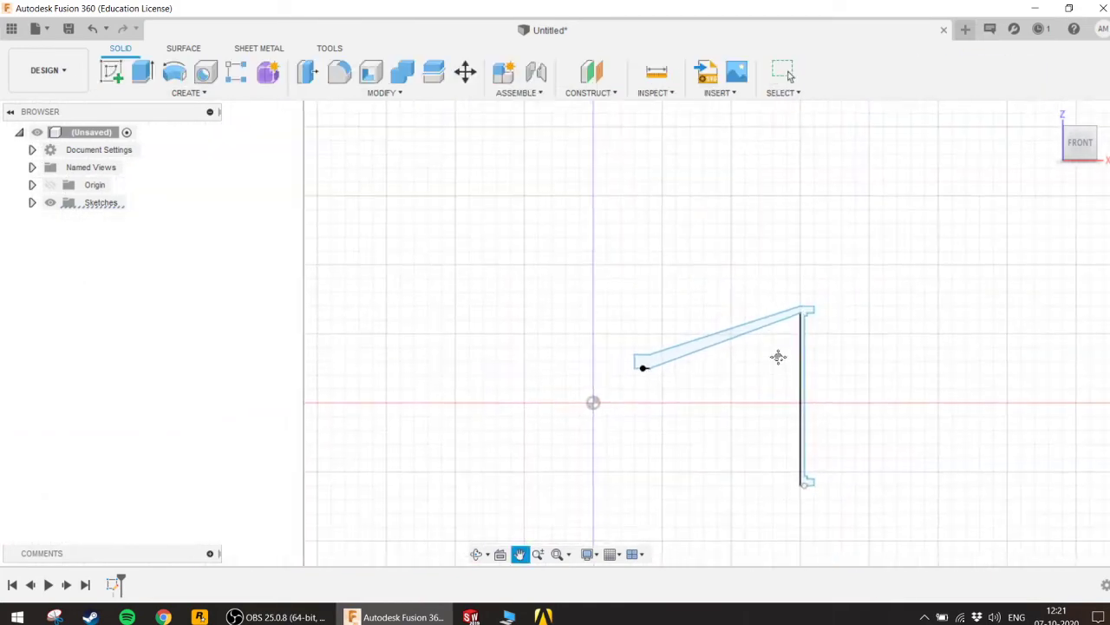
scroll(642, 354, "up", 1)
scroll(646, 362, "up", 1)
scroll(642, 356, "up", 1)
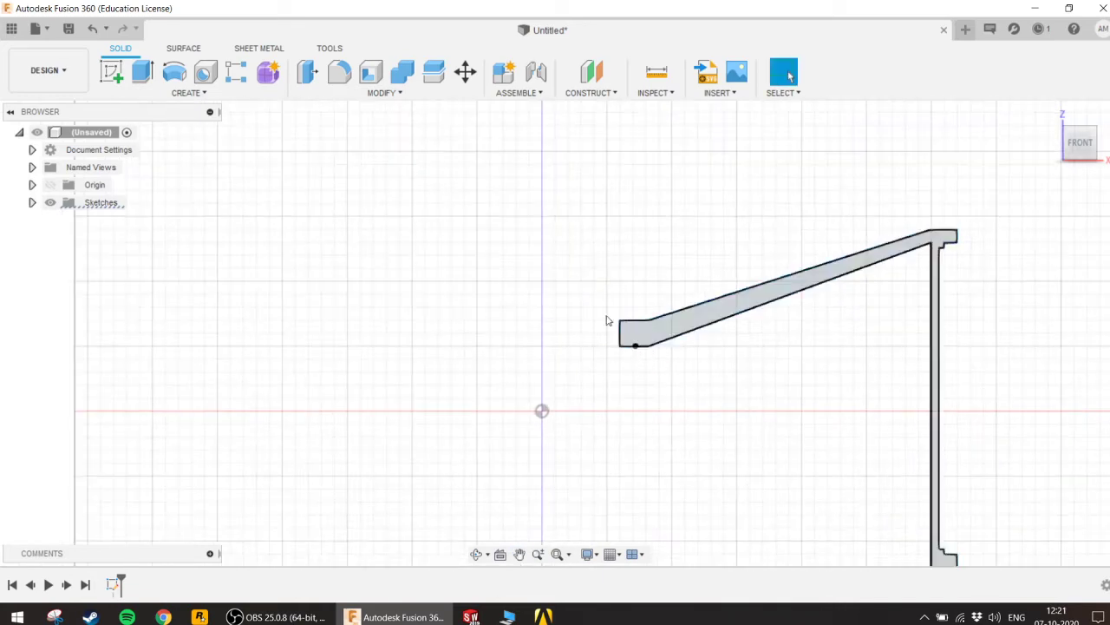
left_click(198, 93)
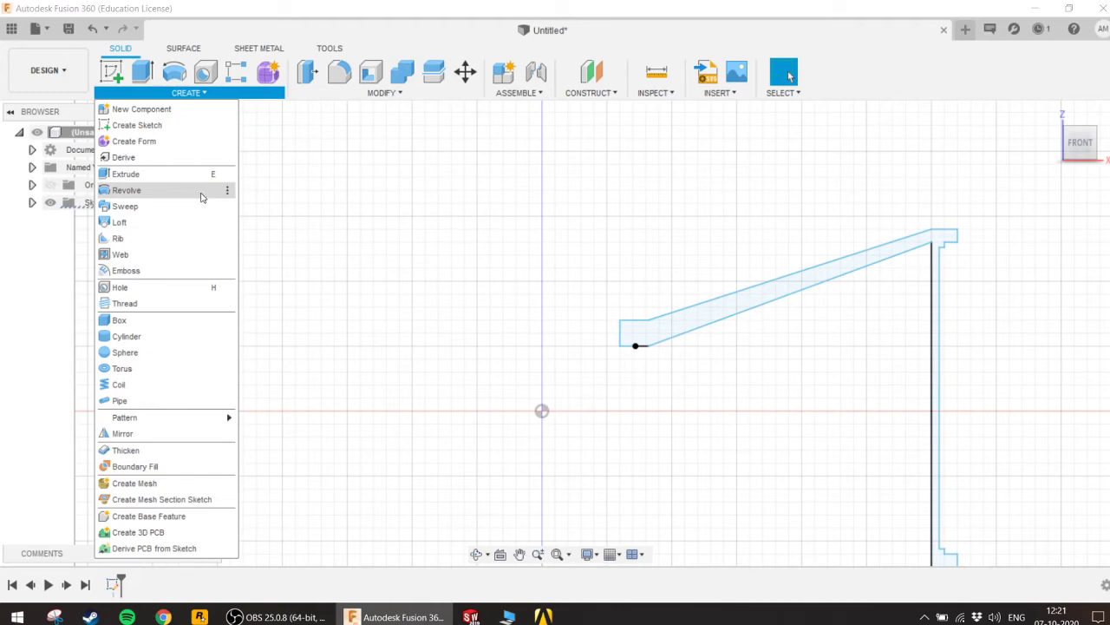
Step: Revolve the profile 360° about the vertical line into a spool-shaped solid
left_click(127, 190)
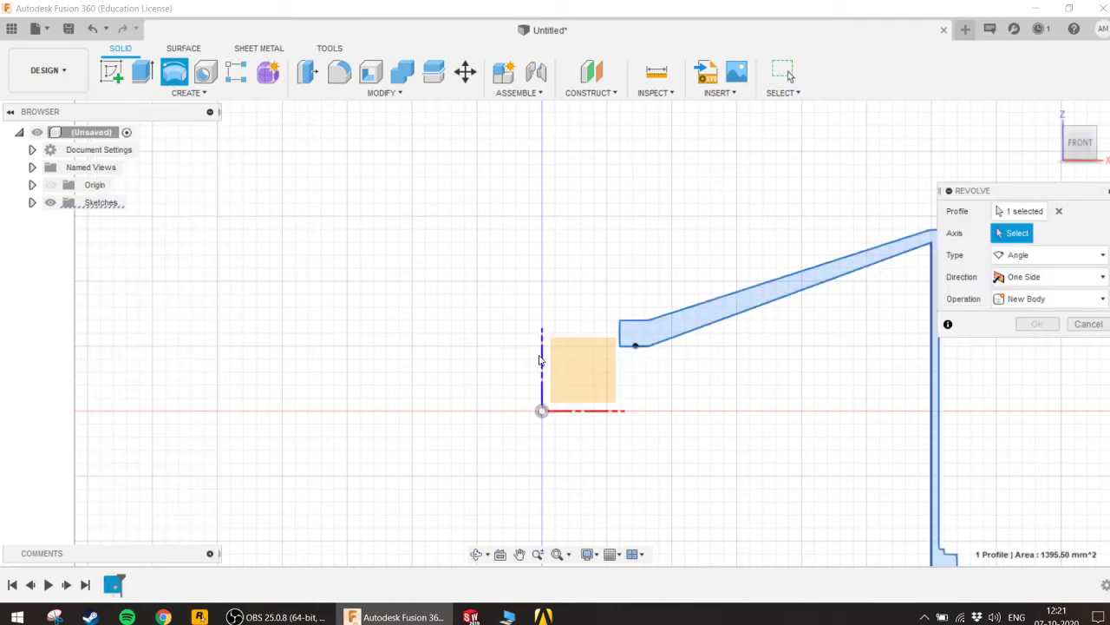
left_click(542, 360)
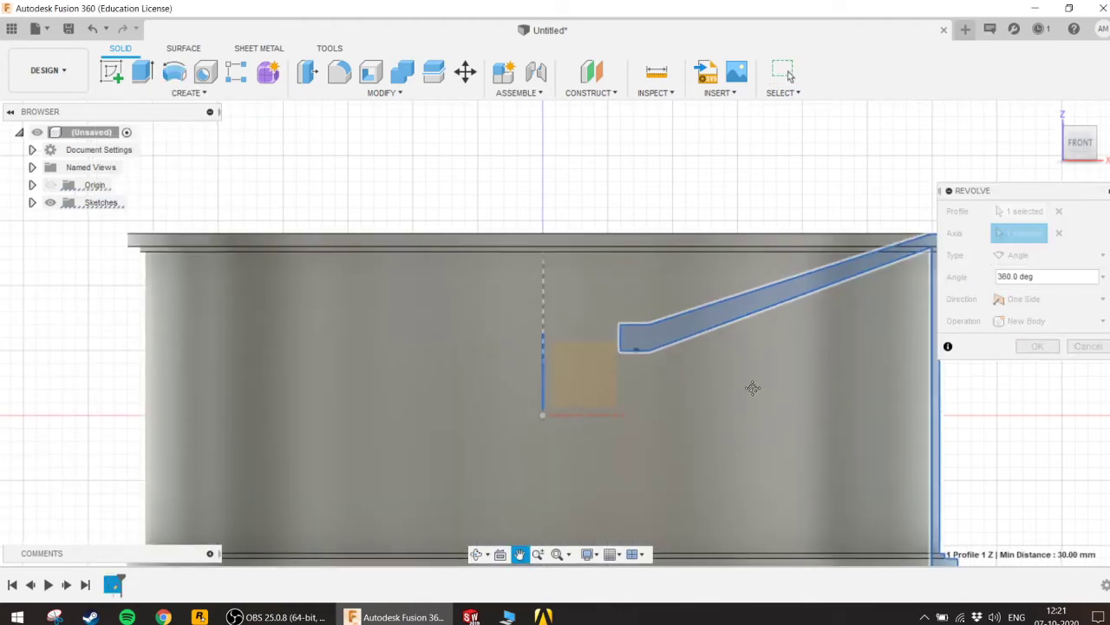
middle_click_drag(755, 402, 752, 403)
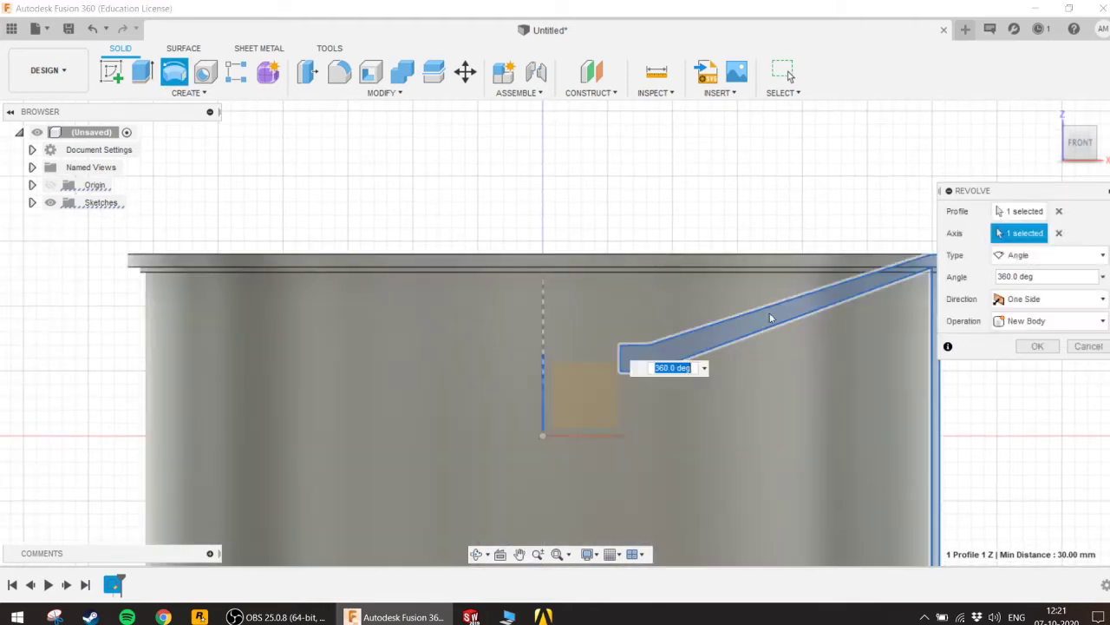
mouse_move(761, 252)
middle_mouse_down("shift")
mouse_move(758, 280)
mouse_move(731, 274)
mouse_move(713, 322)
mouse_move(781, 433)
mouse_move(823, 366)
mouse_move(792, 344)
mouse_move(808, 315)
mouse_move(784, 261)
mouse_move(821, 277)
mouse_move(762, 270)
mouse_move(709, 220)
mouse_move(718, 200)
mouse_move(830, 308)
middle_mouse_up("shift")
left_click(1038, 346)
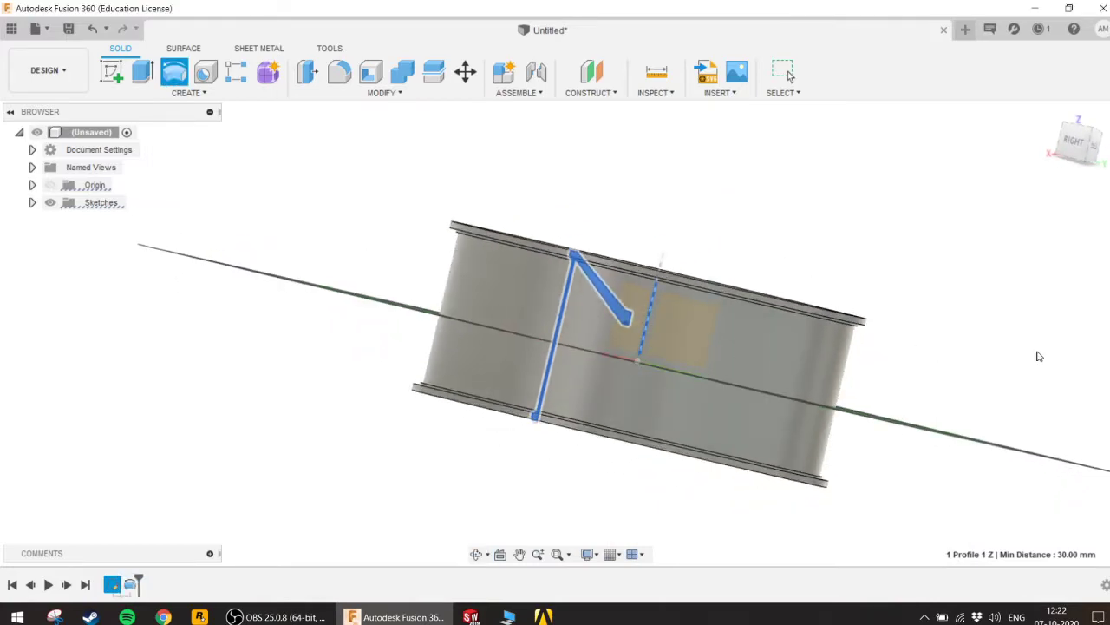
mouse_move(638, 351)
middle_mouse_down()
mouse_move(686, 370)
mouse_move(666, 518)
mouse_move(639, 477)
mouse_move(676, 489)
middle_mouse_up()
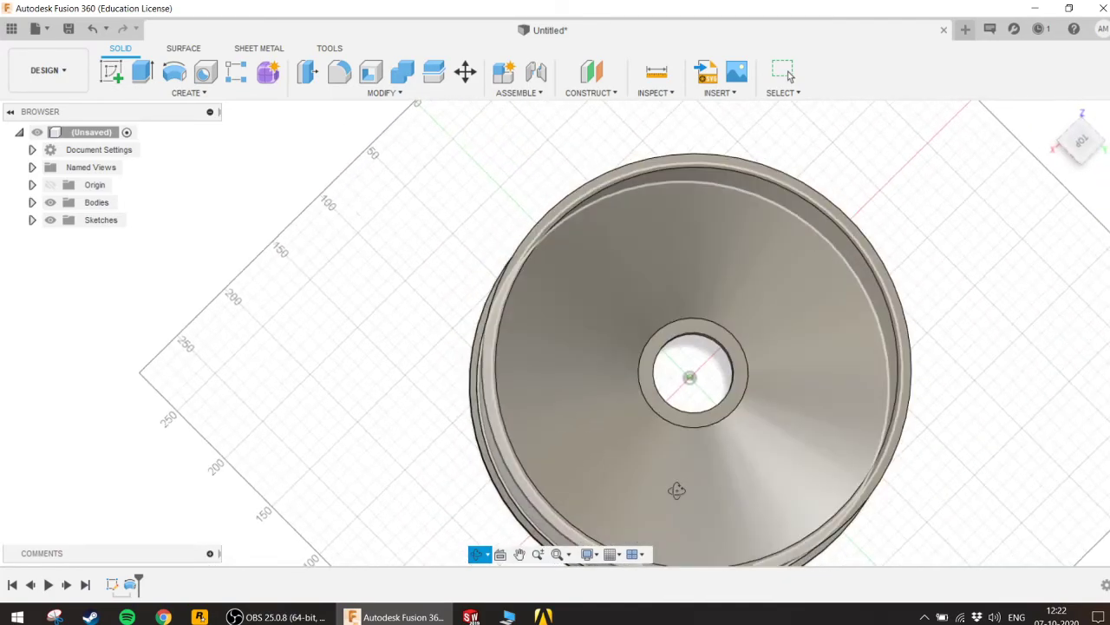
scroll(720, 378, "up", 3)
scroll(720, 377, "down", 3)
mouse_move(720, 378)
middle_mouse_down("shift")
mouse_move(755, 269)
mouse_move(573, 309)
middle_mouse_up("shift")
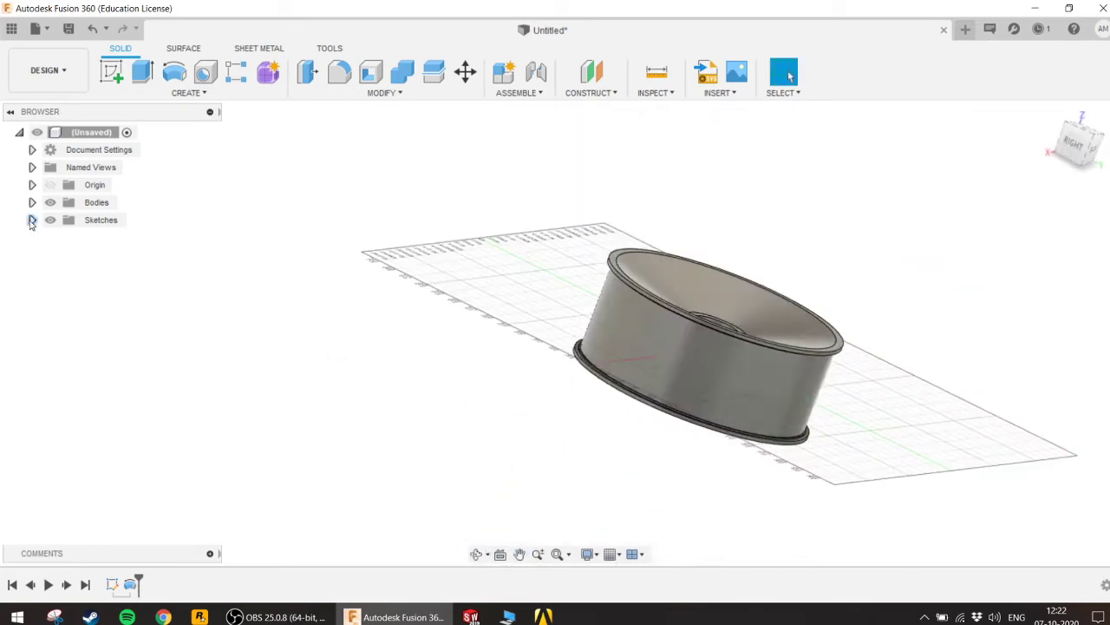
Step: Reopen Sketch1 from the Browser for editing and zoom in on the hub corner
left_click(32, 220)
left_click(101, 240)
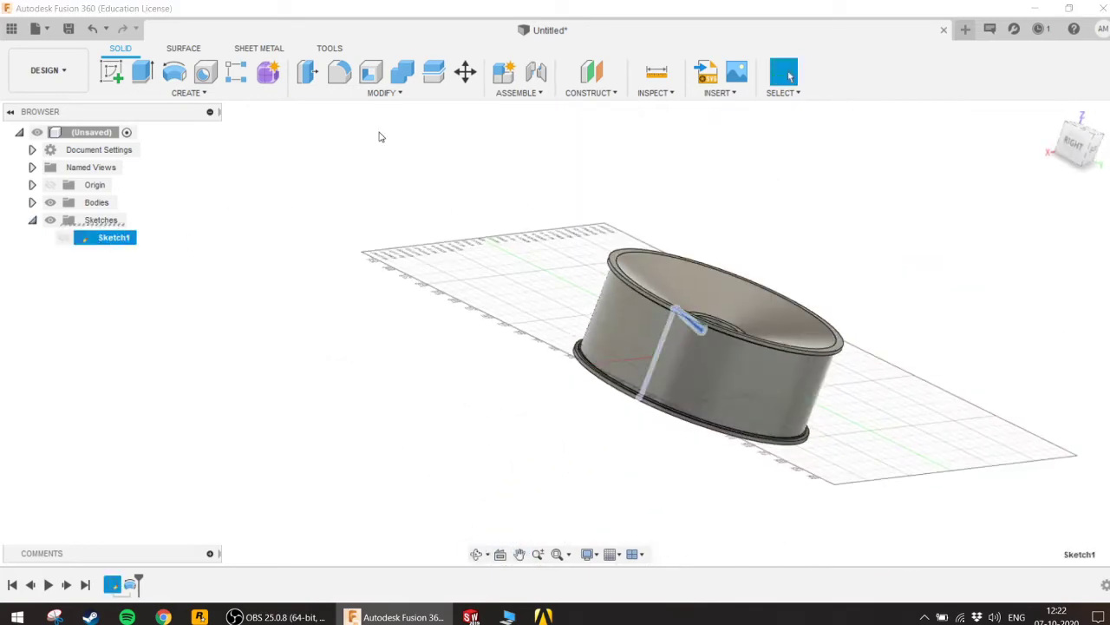
right_click(99, 243)
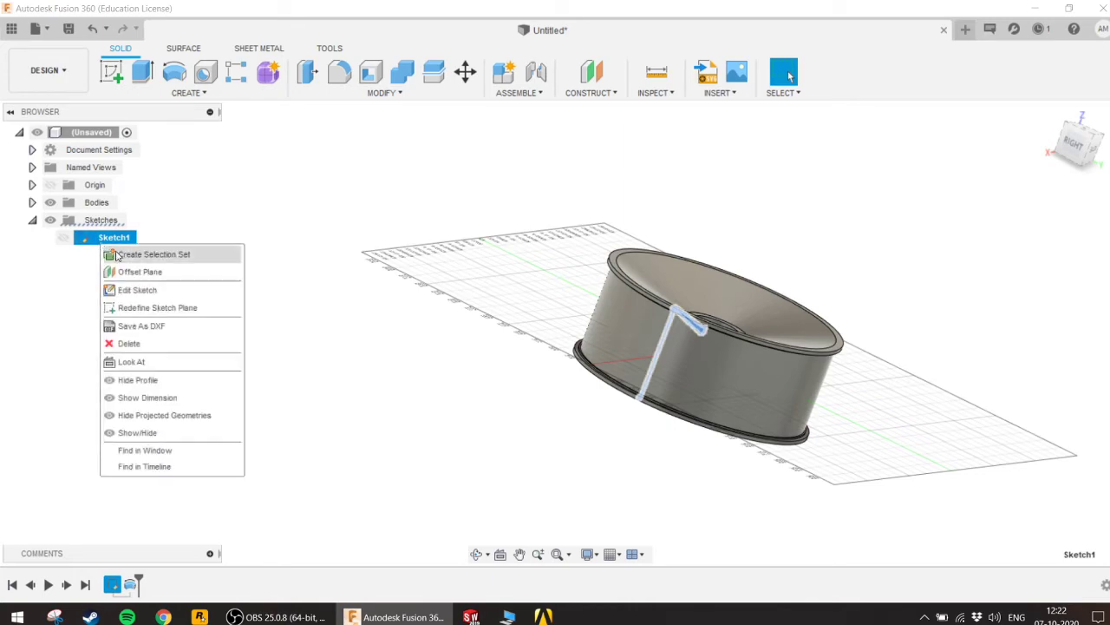
left_click(153, 291)
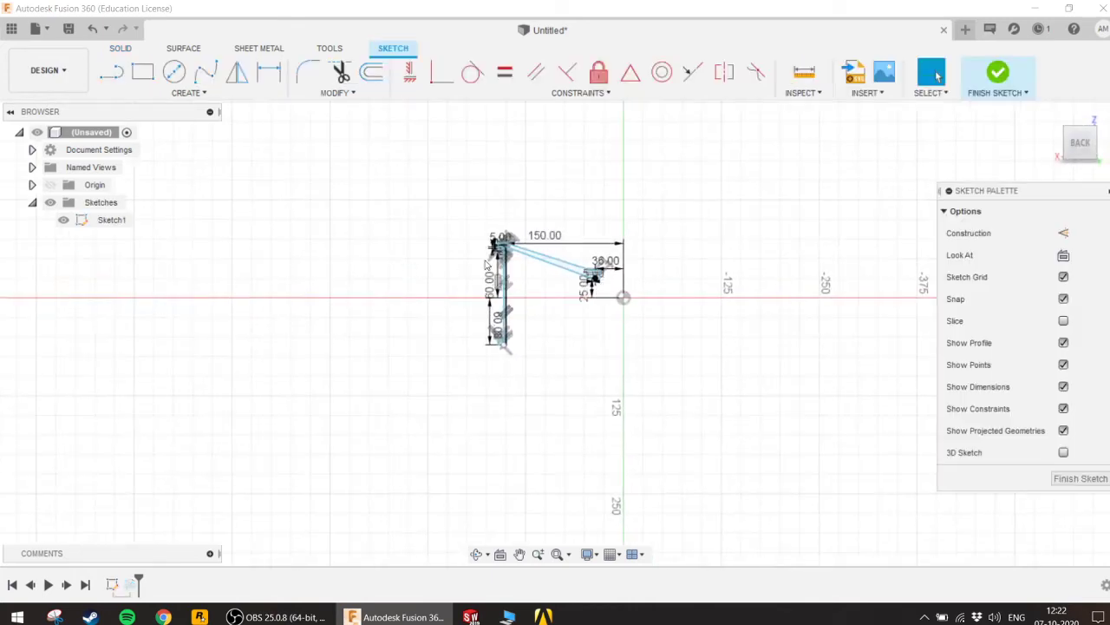
scroll(501, 249, "up", 3)
scroll(486, 225, "up", 2)
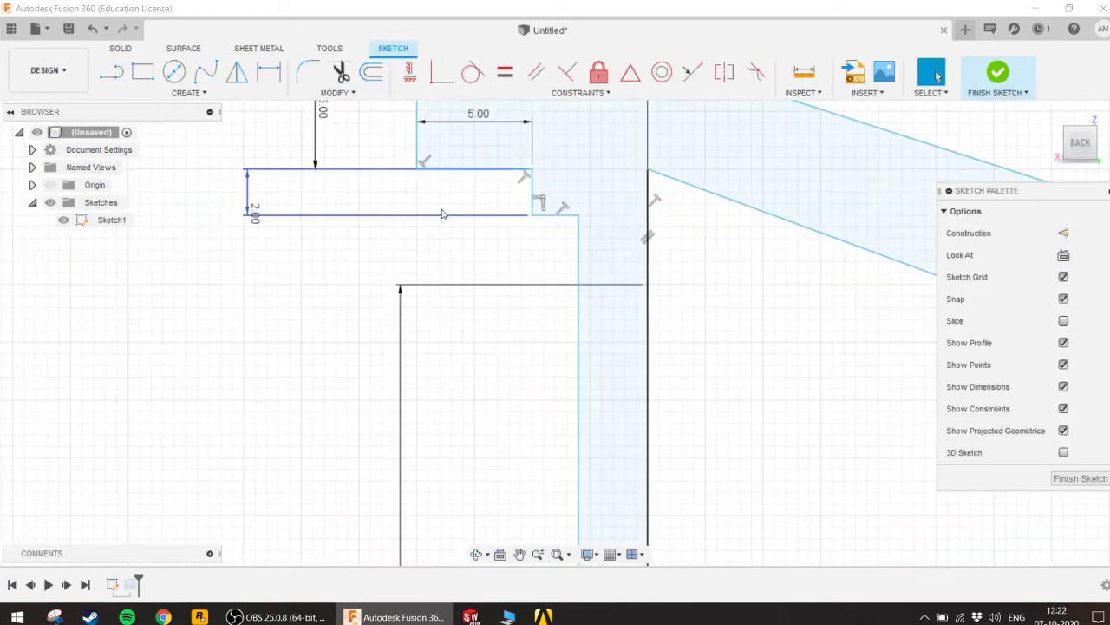
left_click(571, 95)
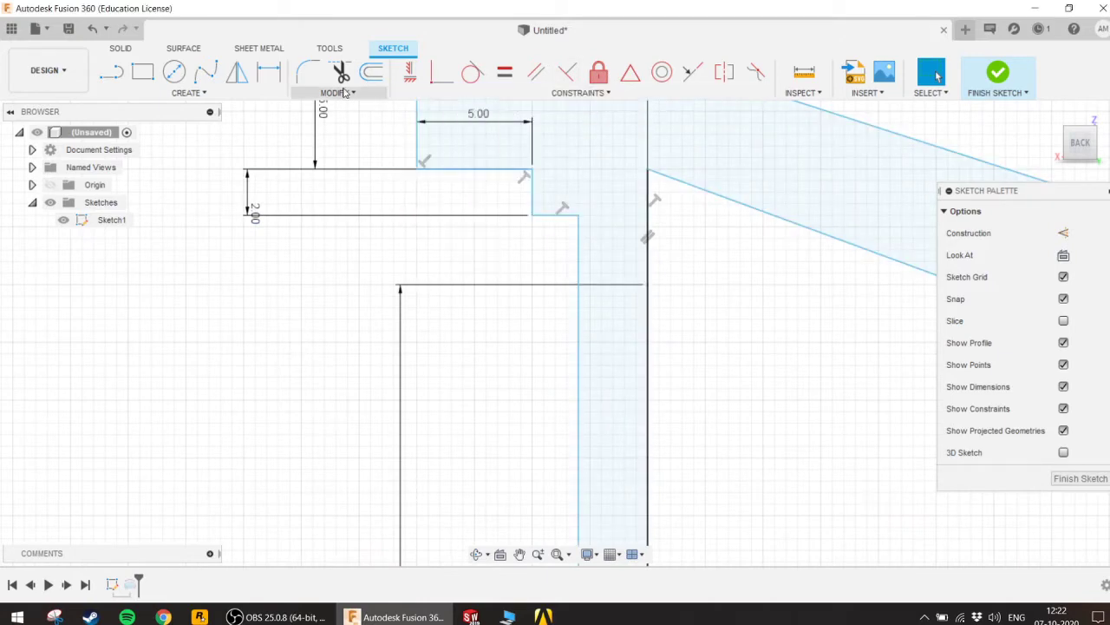
Step: Round the upper hub corner of Sketch1 with a 5 mm fillet
left_click(308, 72)
scroll(408, 191, "up", 2)
left_click(426, 163)
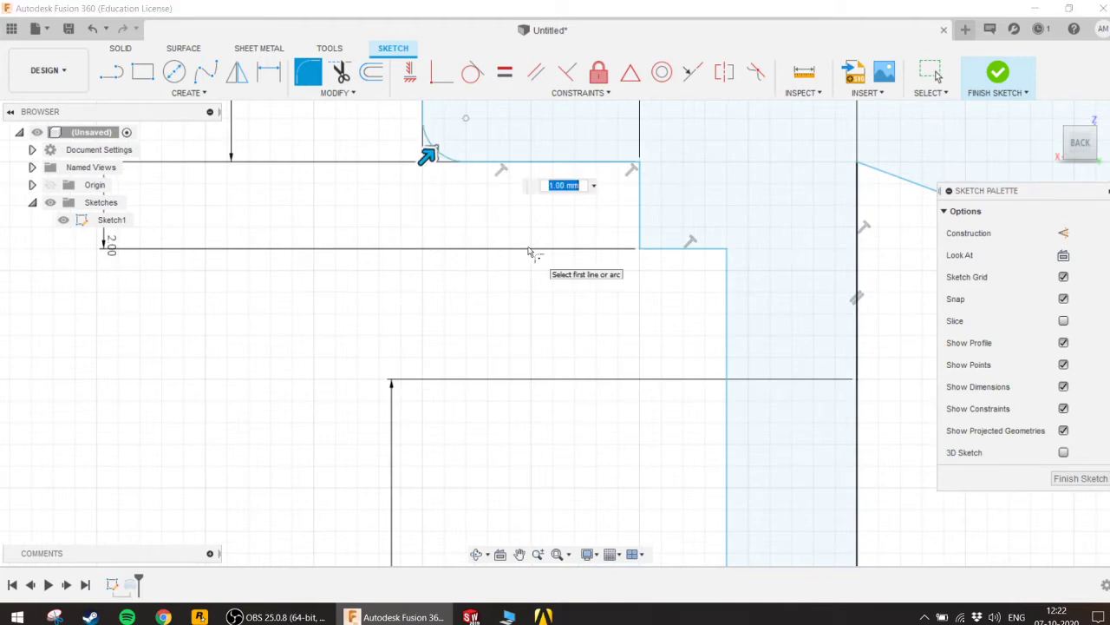
type("2")
scroll(530, 250, "down", 1)
scroll(531, 247, "down", 1)
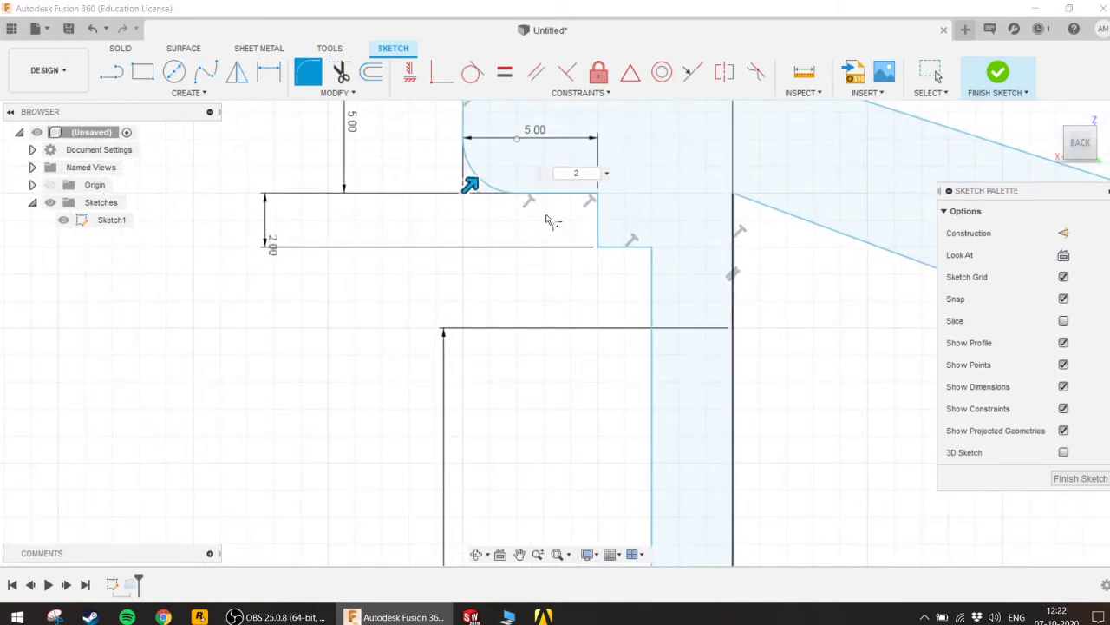
scroll(547, 221, "down", 1)
scroll(555, 212, "up", 1)
scroll(573, 204, "up", 2)
scroll(596, 195, "up", 2)
type("mm")
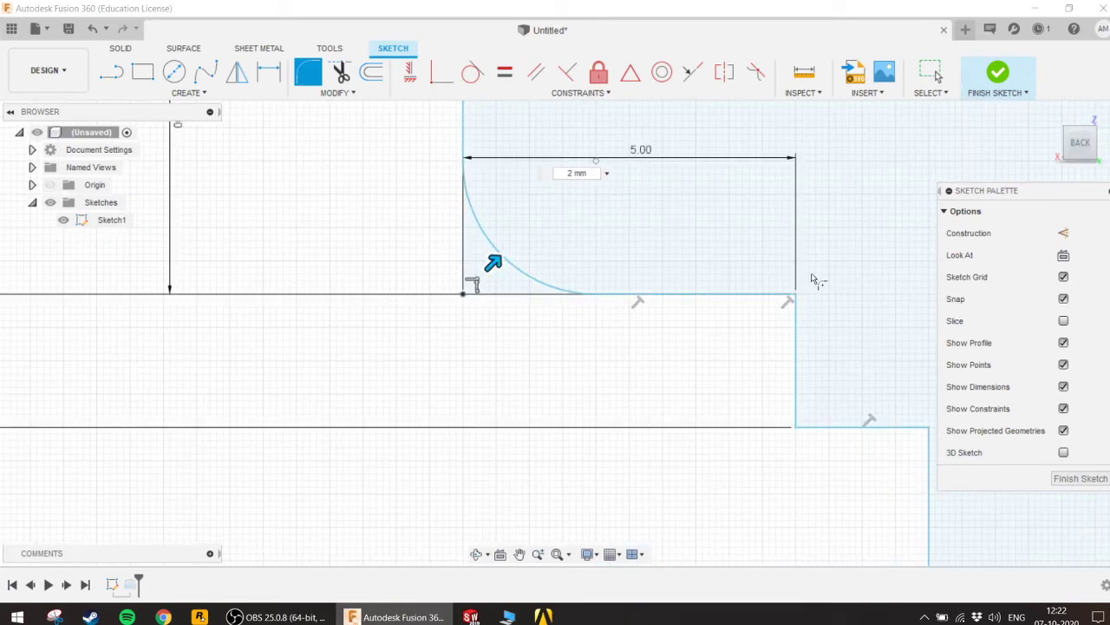
key("Return")
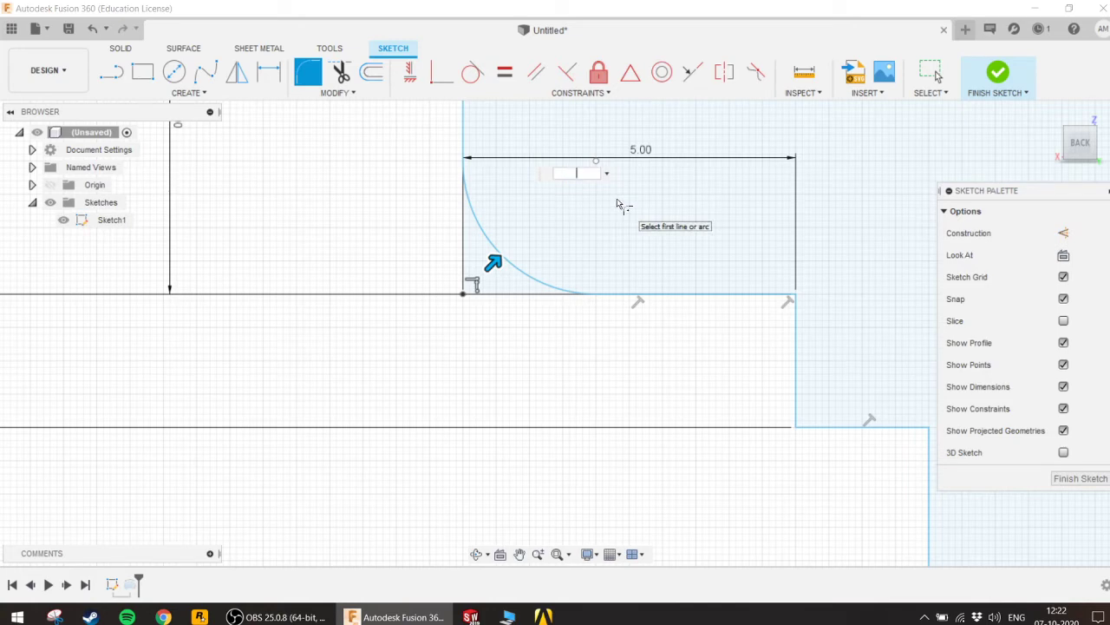
type("5")
scroll(618, 204, "down", 2)
scroll(617, 204, "down", 2)
scroll(618, 204, "down", 2)
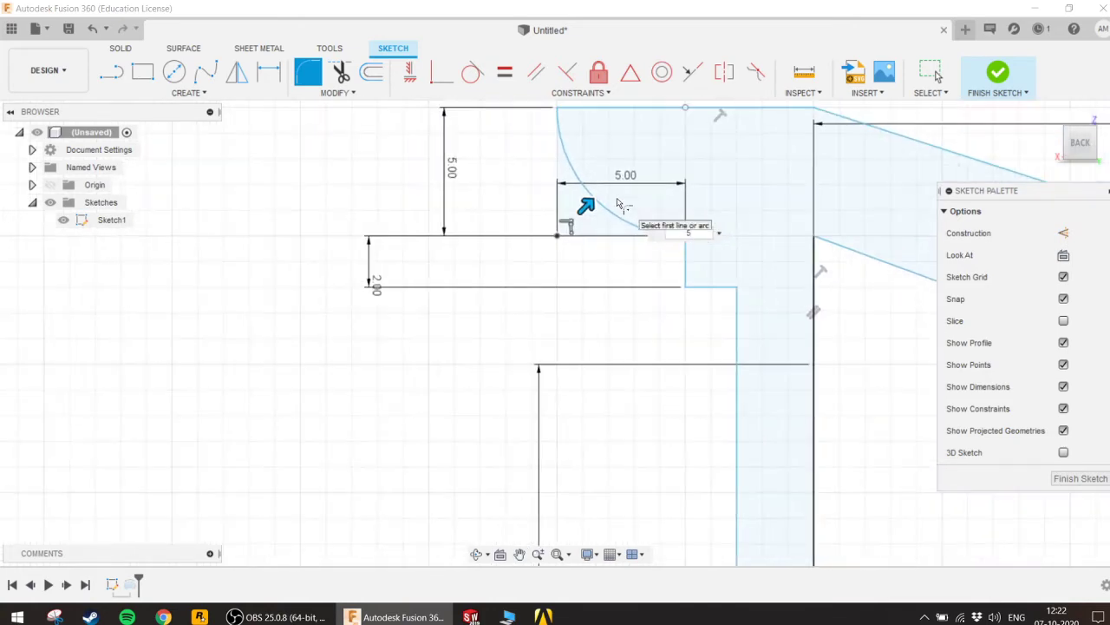
scroll(618, 203, "down", 1)
scroll(617, 204, "up", 2)
key("Return")
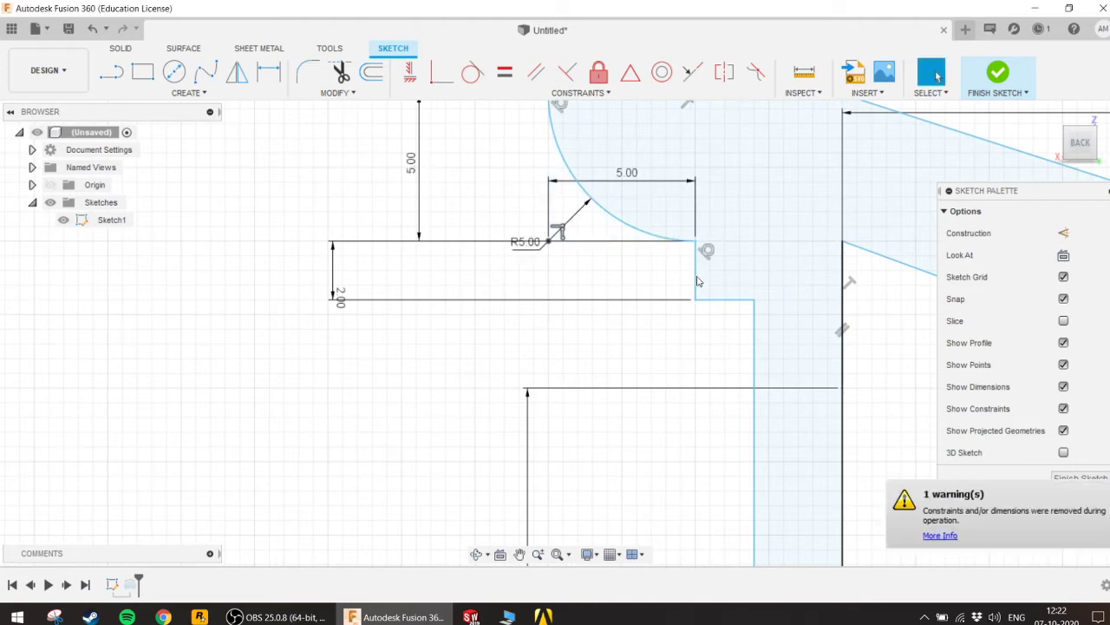
Step: Round the lower hub corner with a 1 mm fillet
middle_click_drag(717, 328, 699, 322)
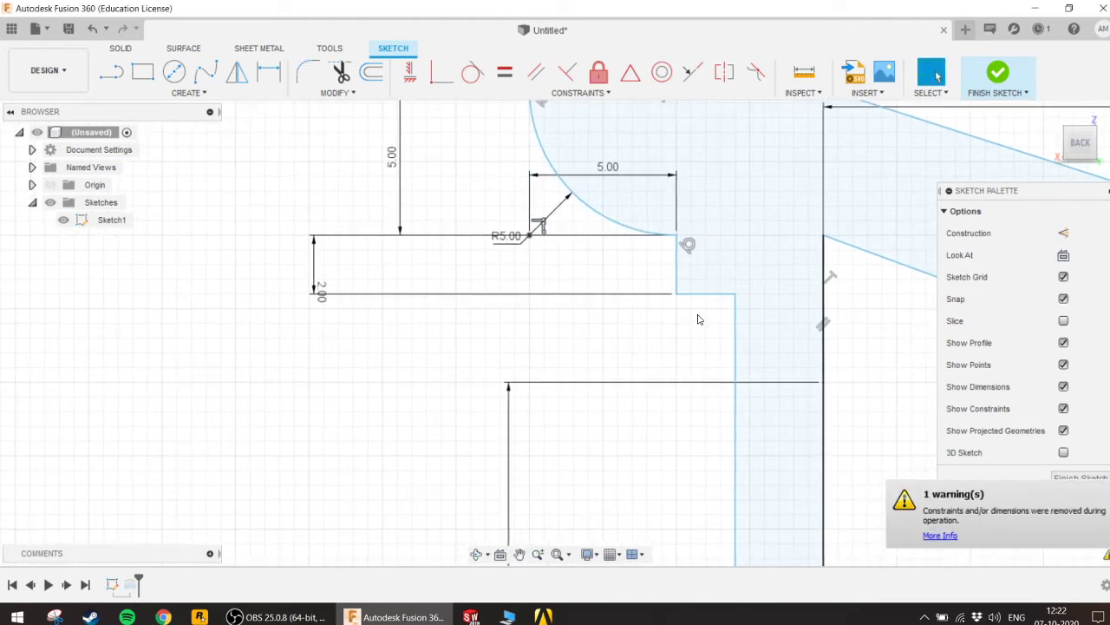
left_click(678, 296)
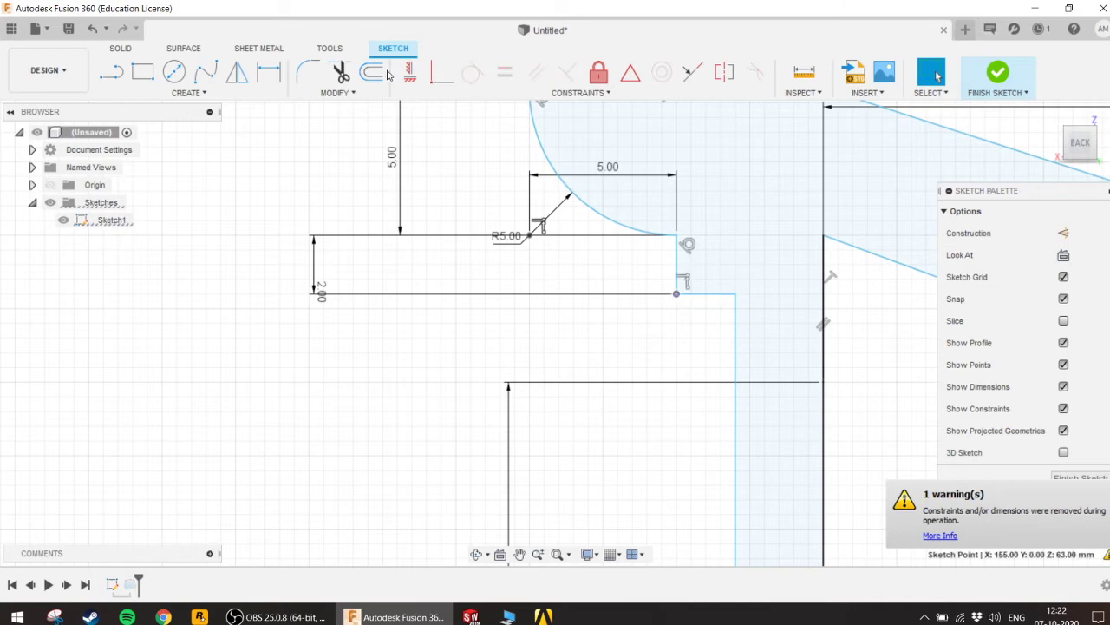
left_click(308, 72)
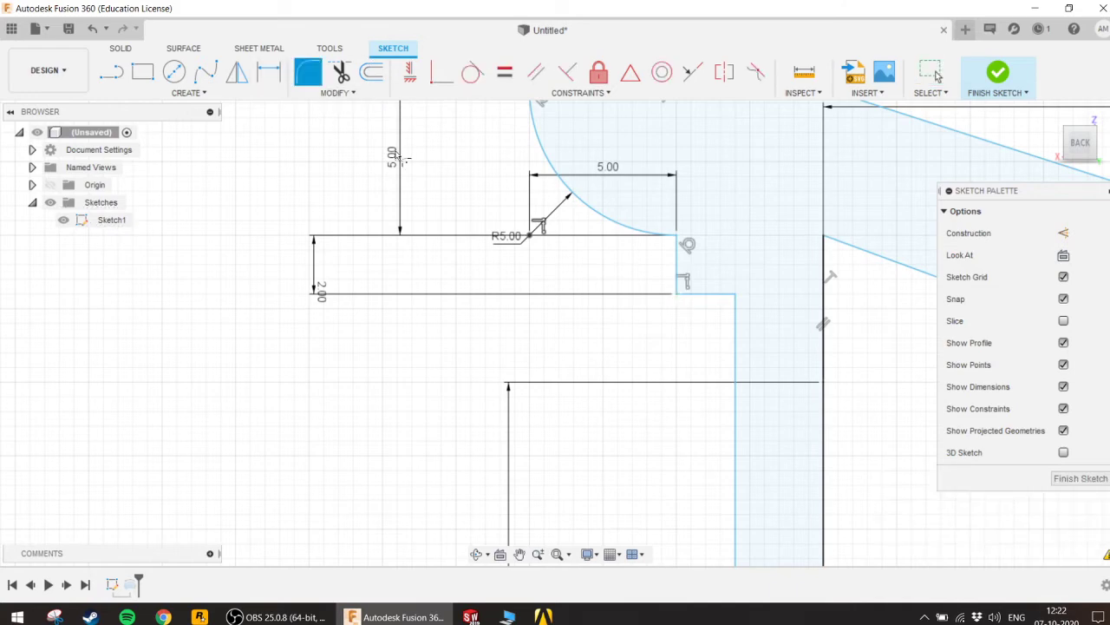
left_click(677, 296)
type("1")
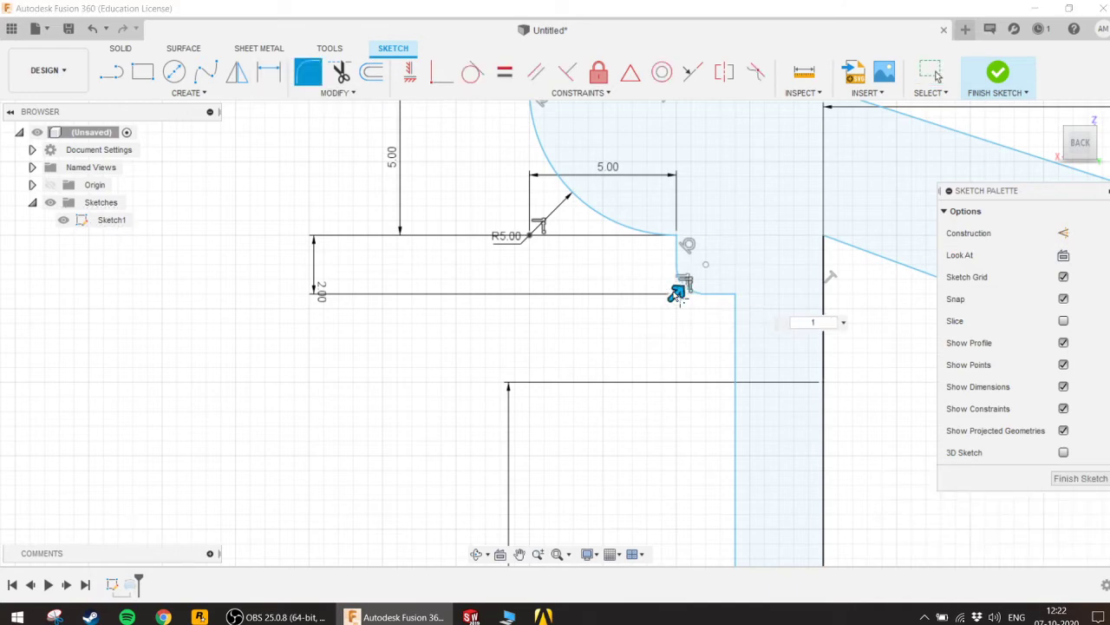
key("Return")
scroll(707, 321, "down", 1)
scroll(704, 321, "down", 1)
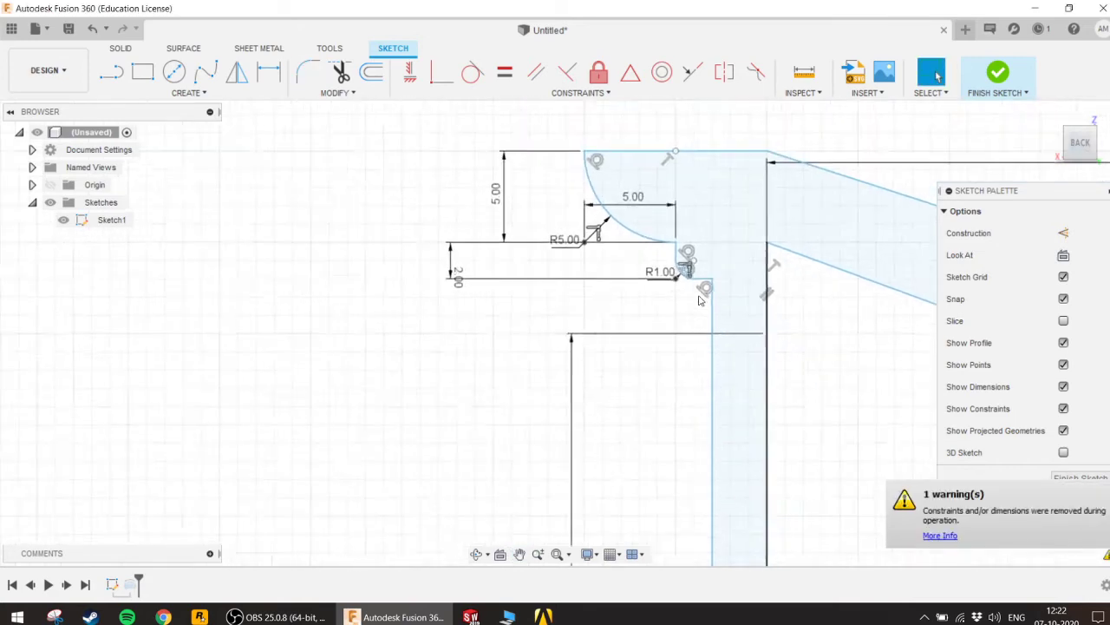
scroll(703, 320, "down", 2)
scroll(702, 321, "down", 1)
scroll(686, 347, "down", 1)
scroll(659, 390, "down", 1)
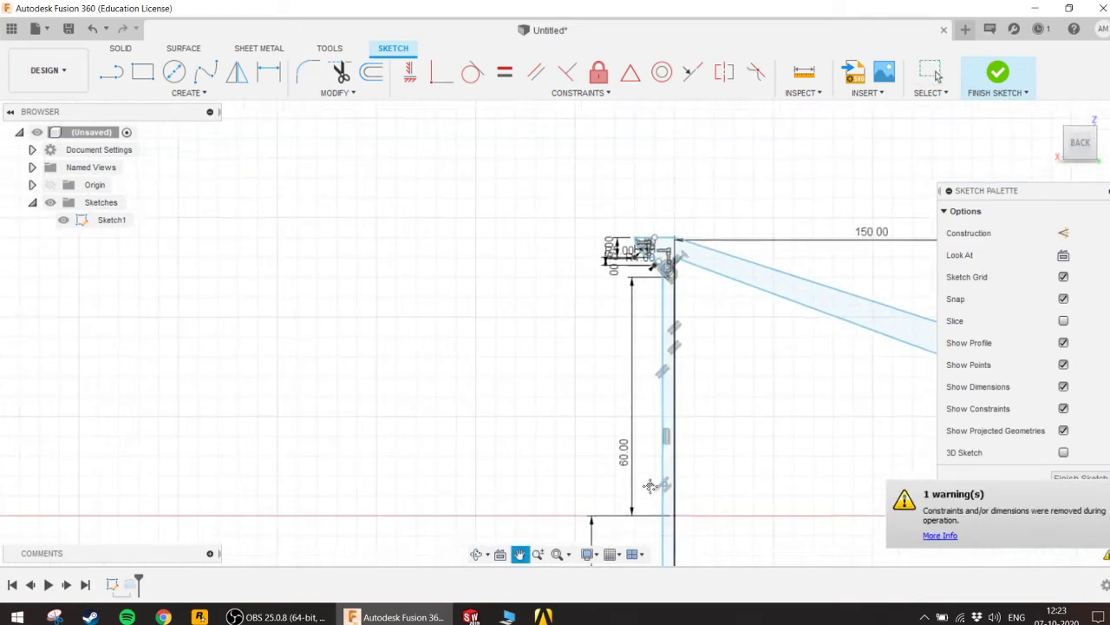
scroll(622, 444, "up", 2)
scroll(622, 444, "up", 2)
scroll(621, 444, "up", 1)
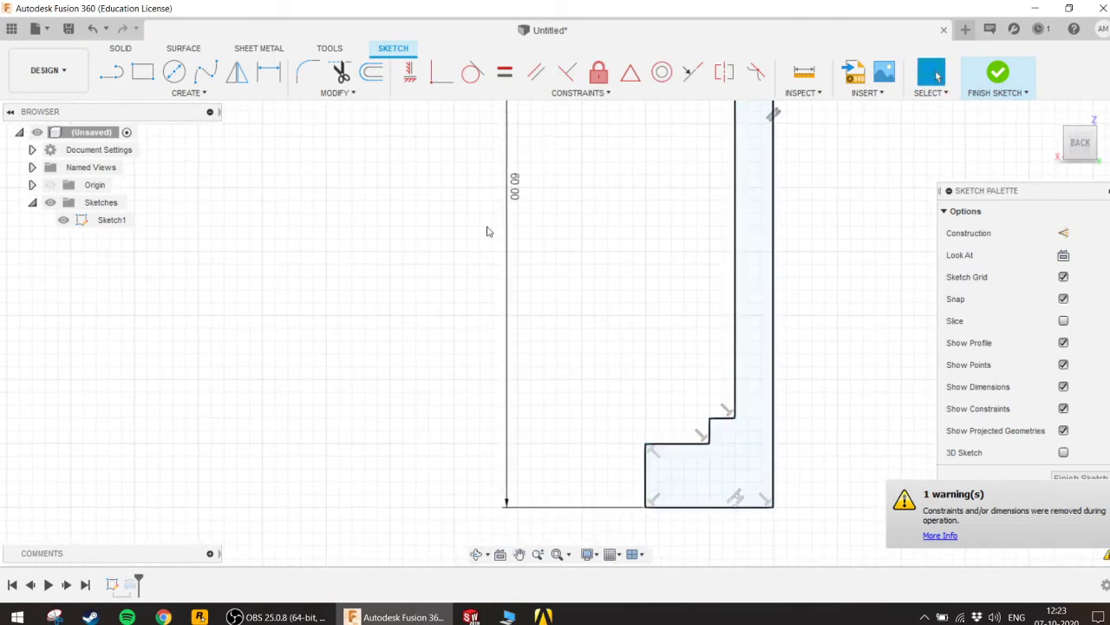
Step: Try a 5 mm fillet on the stepped hub corner, then undo it
left_click(310, 77)
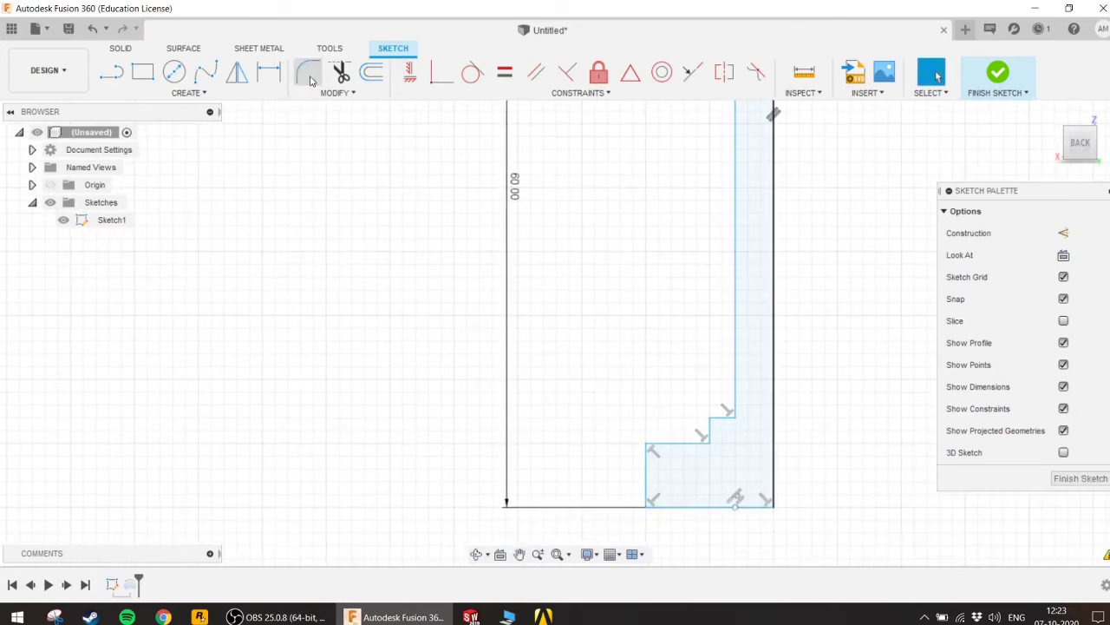
left_click(648, 445)
type("5")
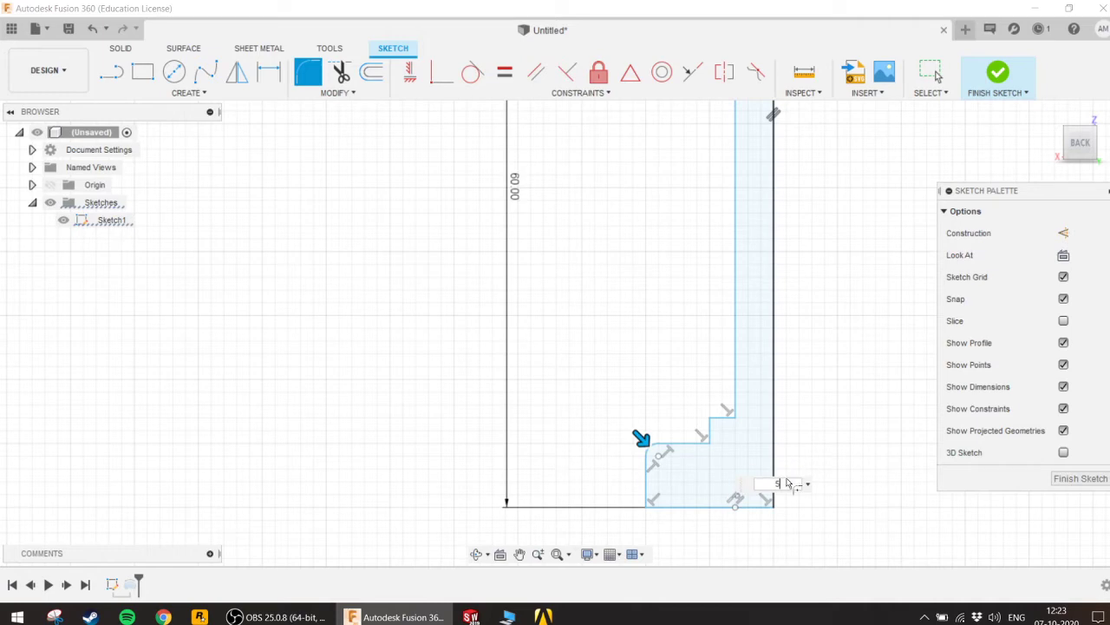
key("Return")
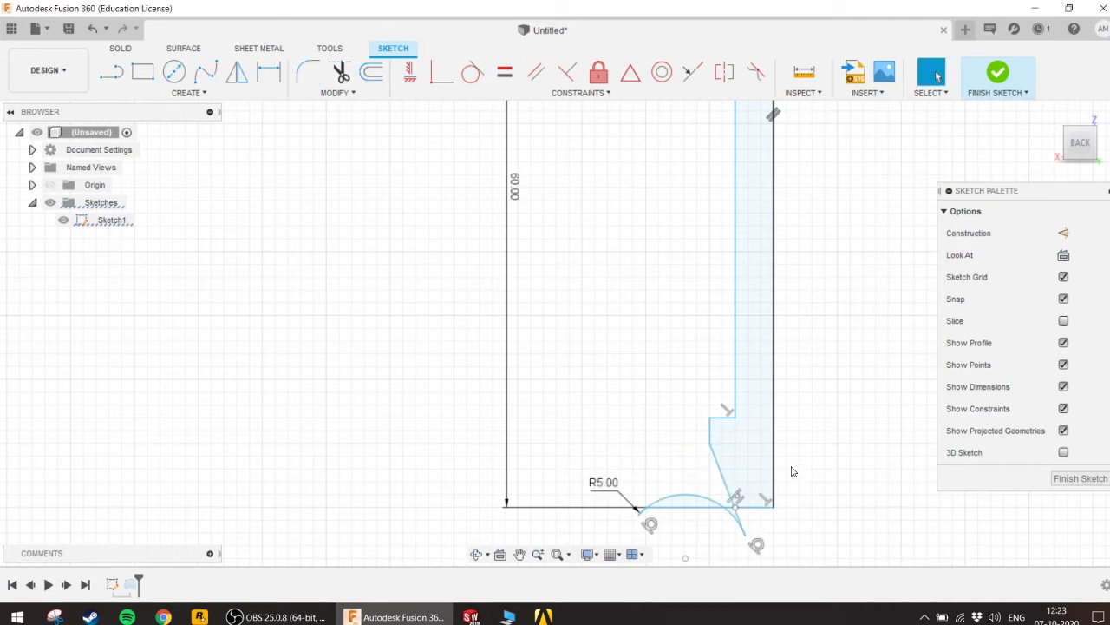
key("ctrl+z")
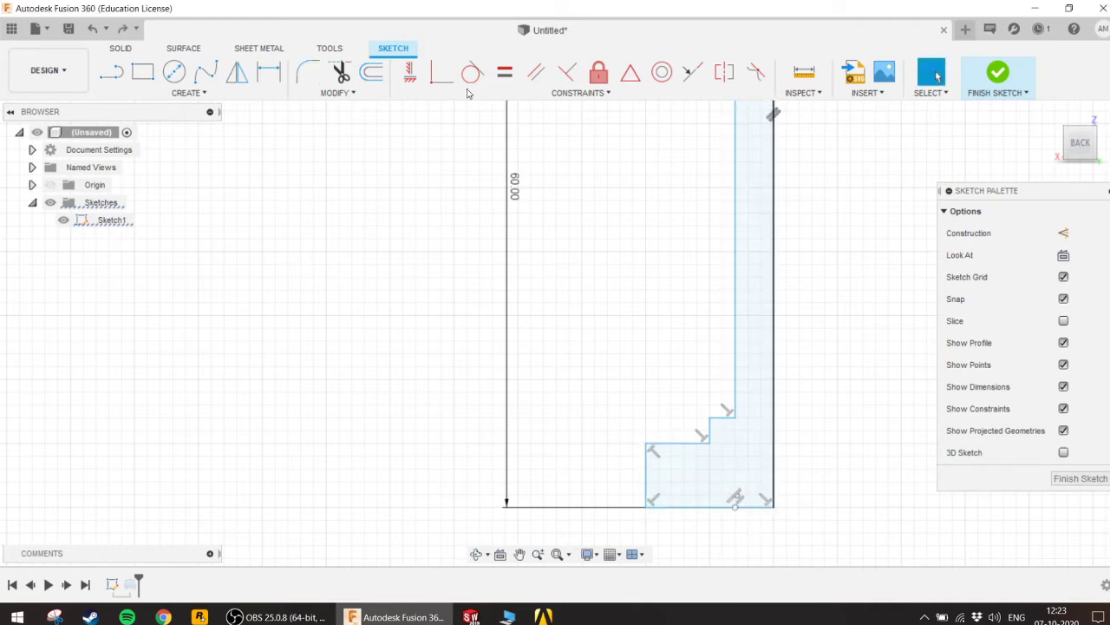
Step: Try a drag-sized fillet on the stepped corner, then undo the misshapen result
left_click(308, 72)
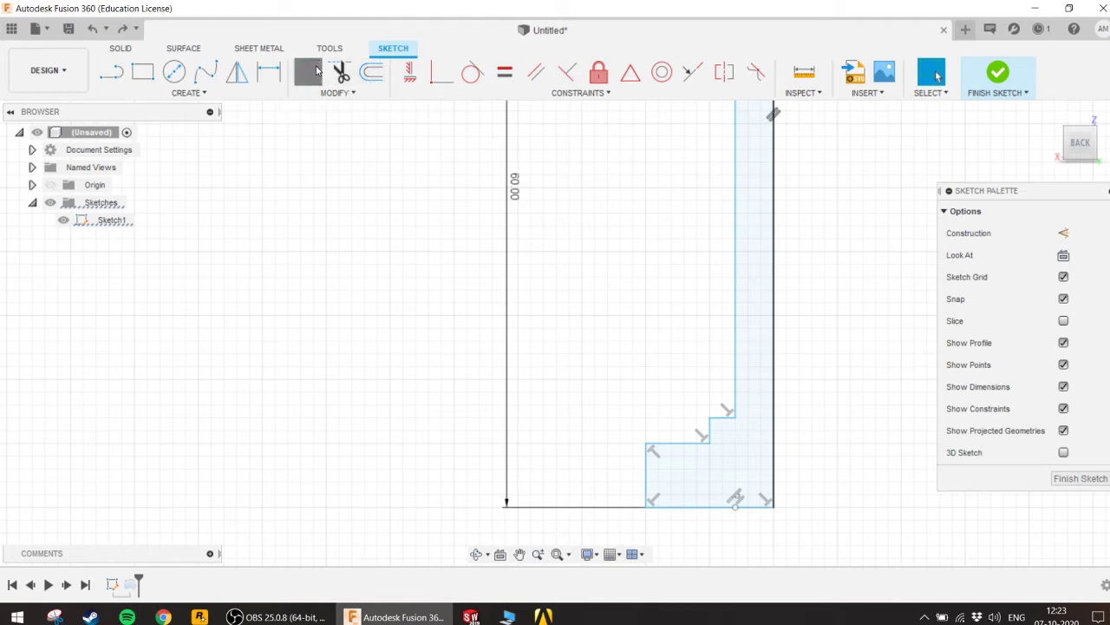
left_click(646, 445)
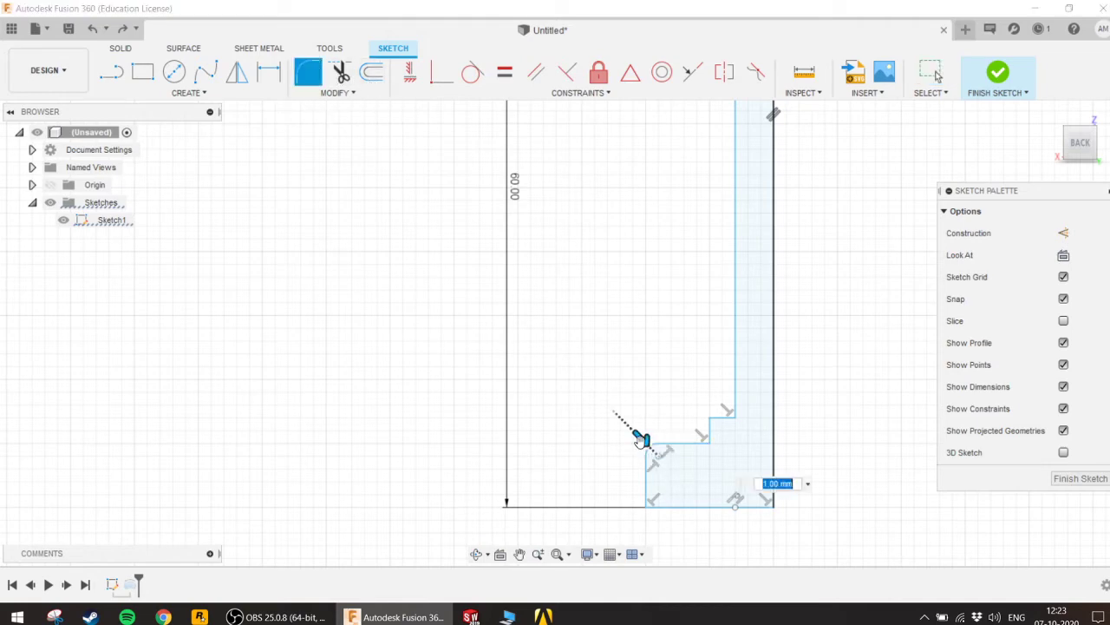
left_click_drag(641, 440, 655, 451)
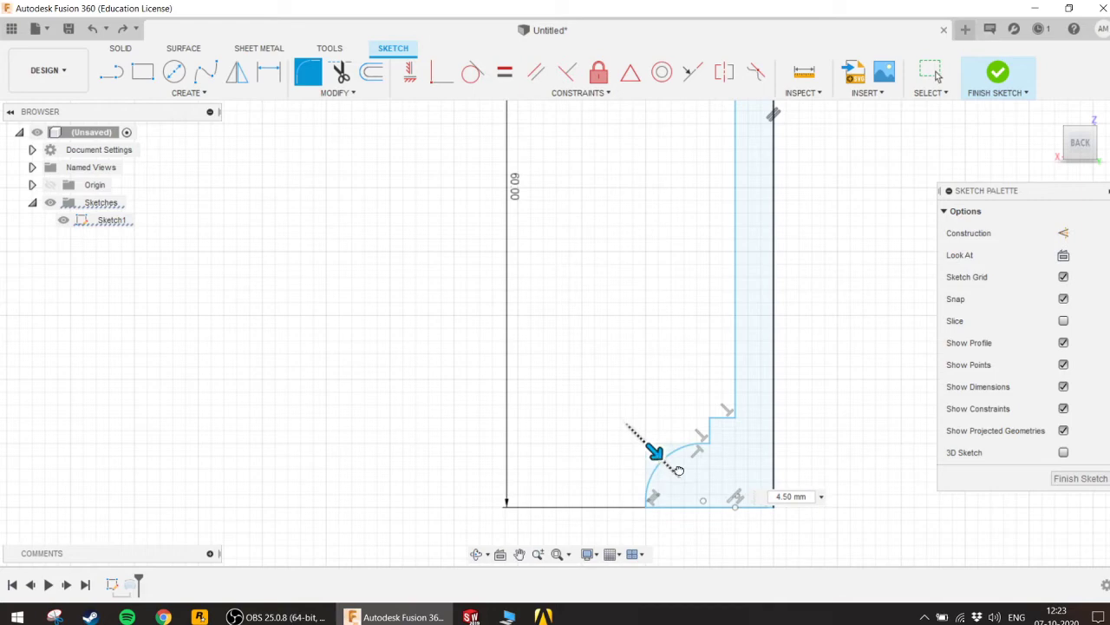
left_click_drag(679, 469, 699, 489)
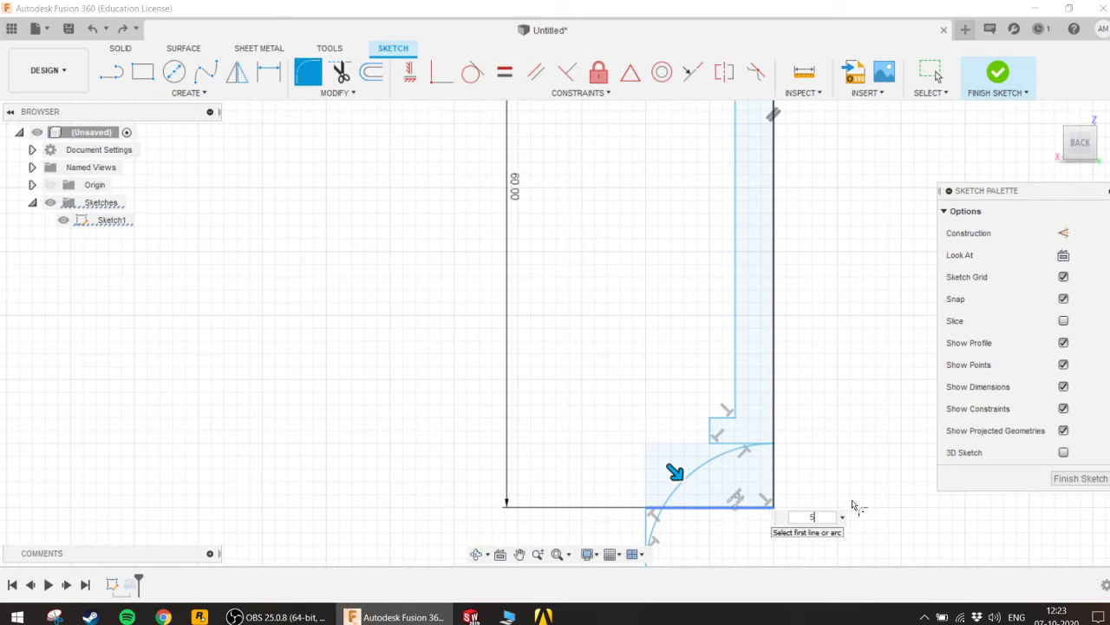
scroll(647, 500, "up", 2)
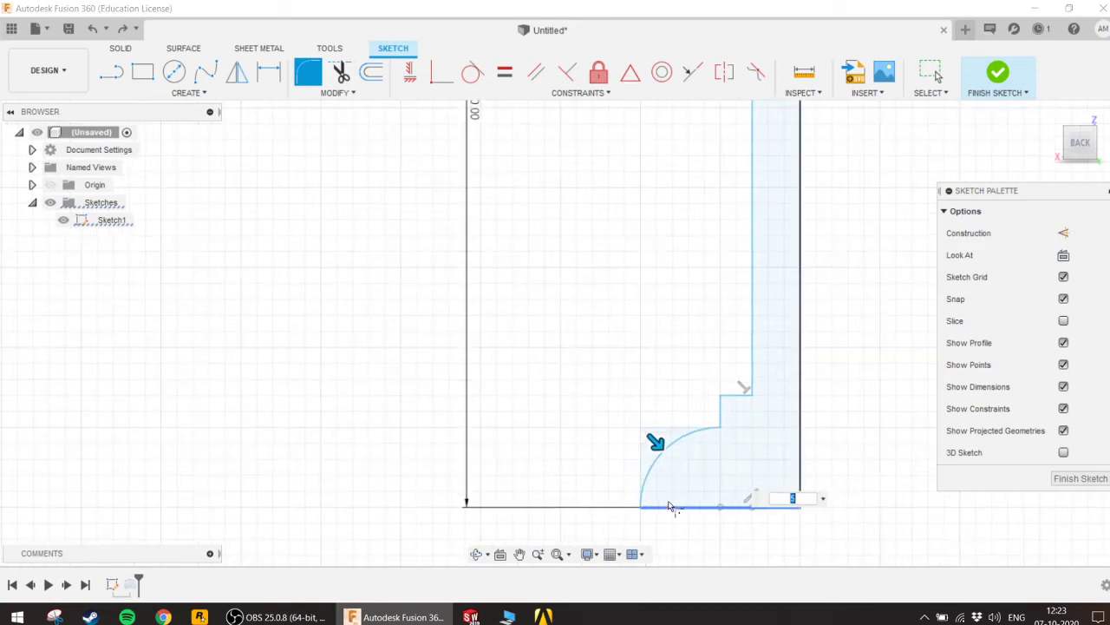
scroll(666, 478, "up", 2)
key("Return")
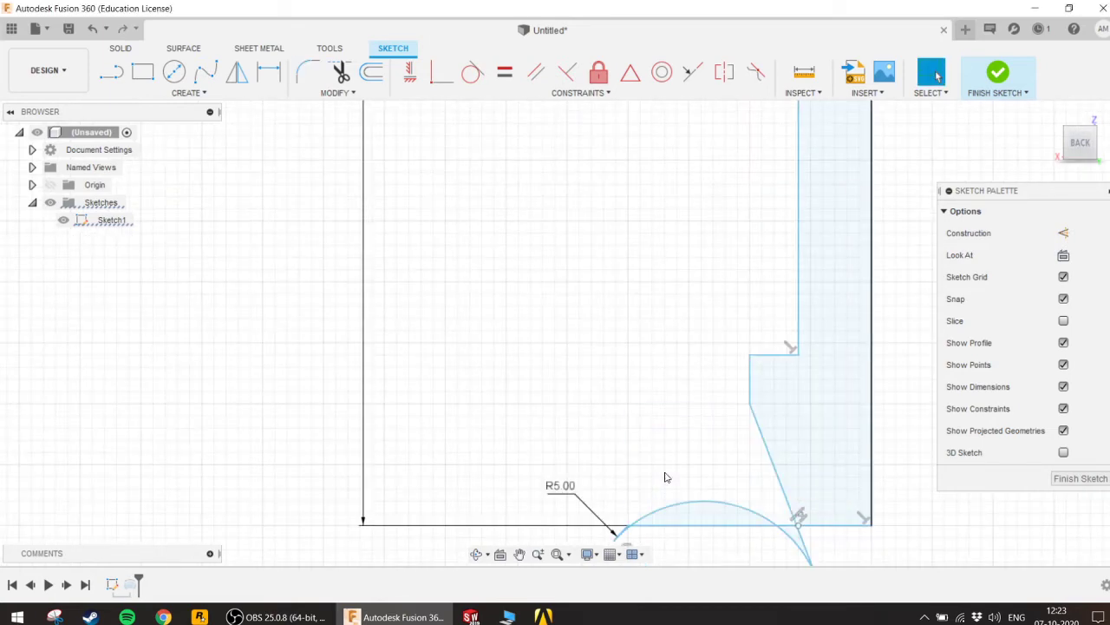
scroll(666, 475, "up", 1)
scroll(664, 464, "down", 3)
scroll(674, 438, "up", 1)
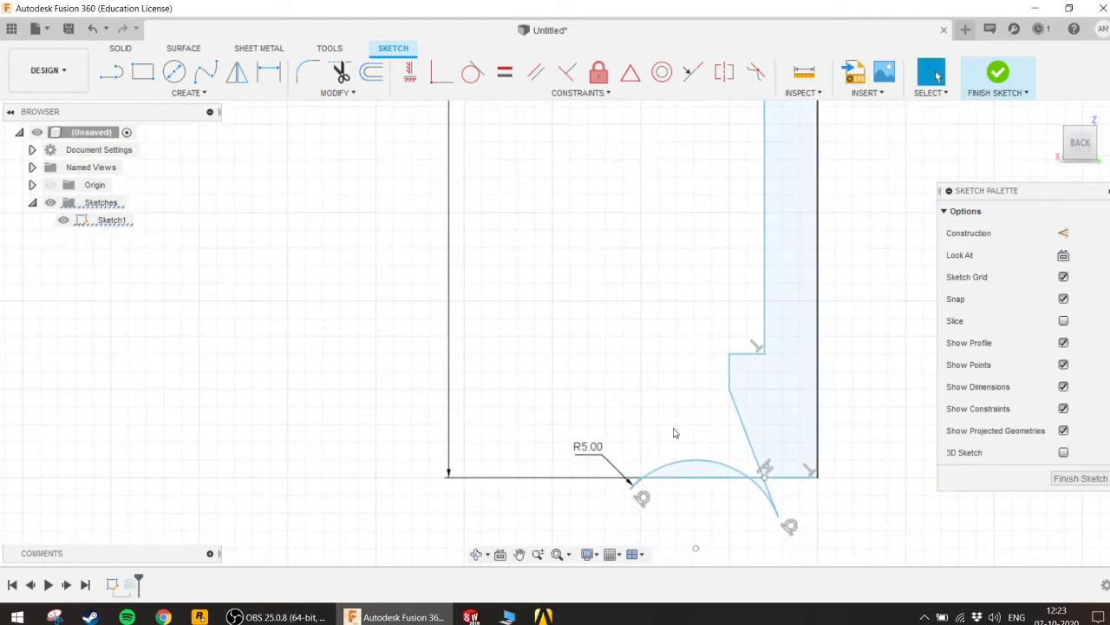
key("ctrl+z")
Step: Round the step corner with a 4 mm fillet, discarding an attempt that dipped below the baseline
scroll(681, 424, "up", 1)
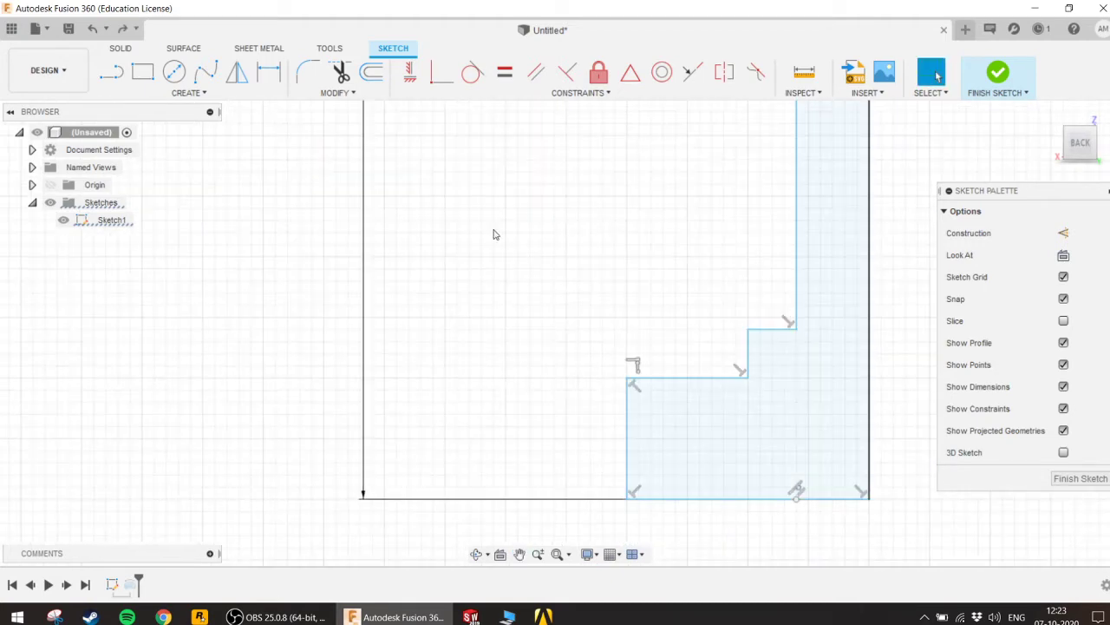
left_click(308, 74)
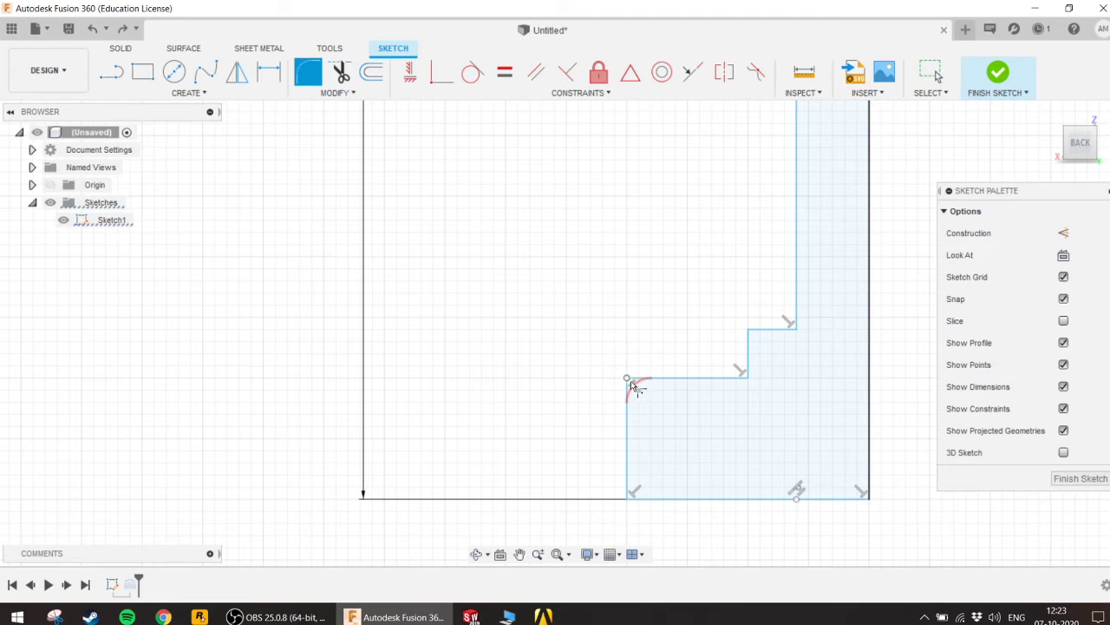
left_click(632, 383)
type("5")
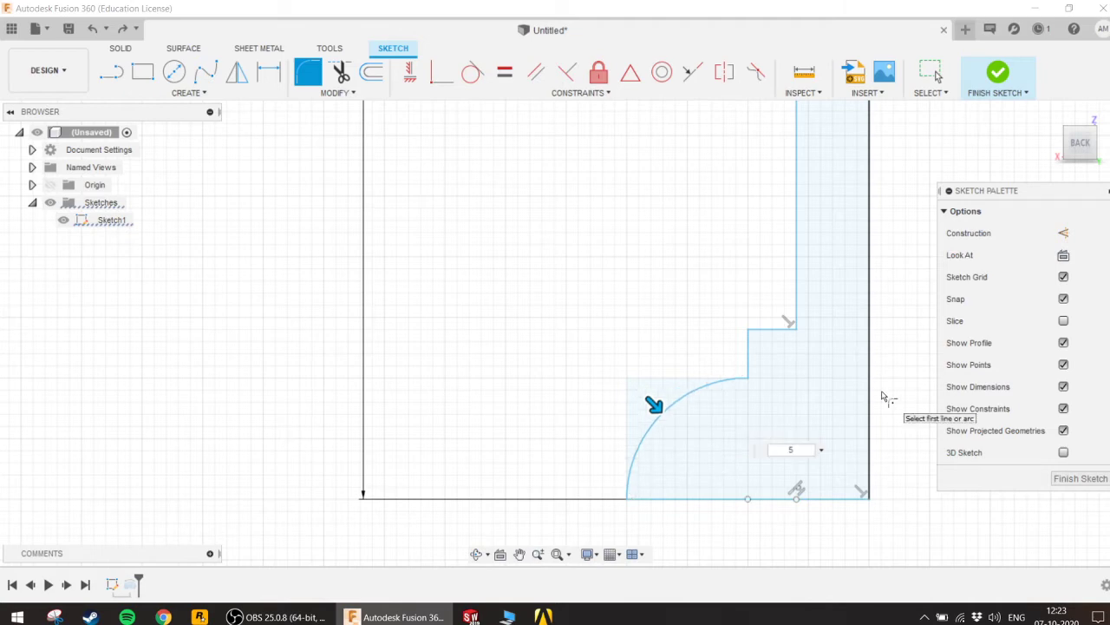
key("Return")
key("ctrl+z")
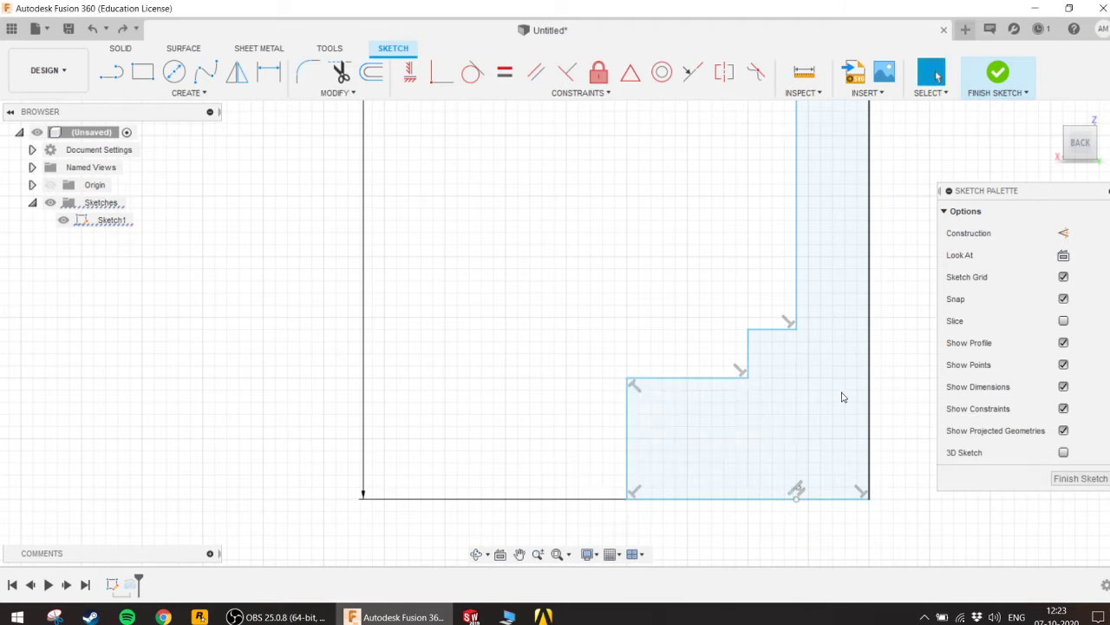
left_click(308, 73)
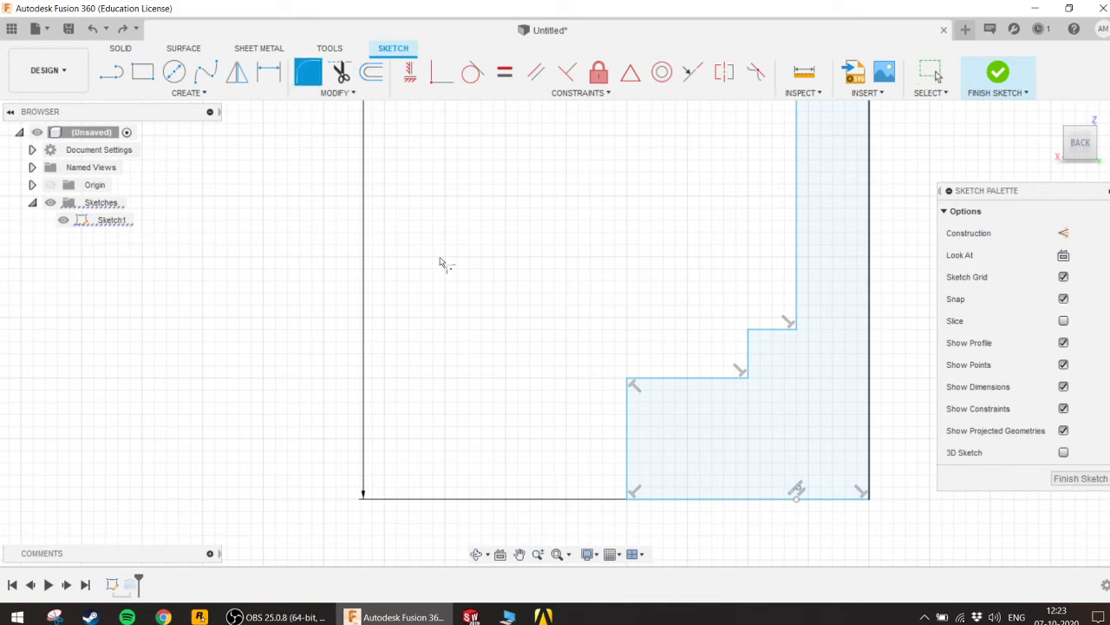
left_click(627, 378)
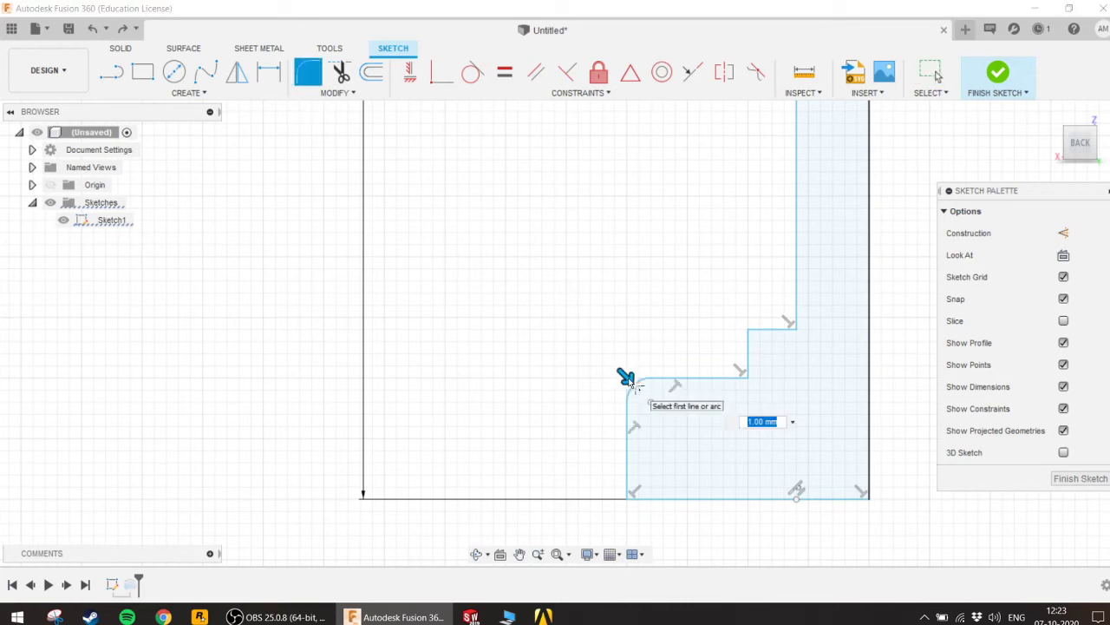
key("Return")
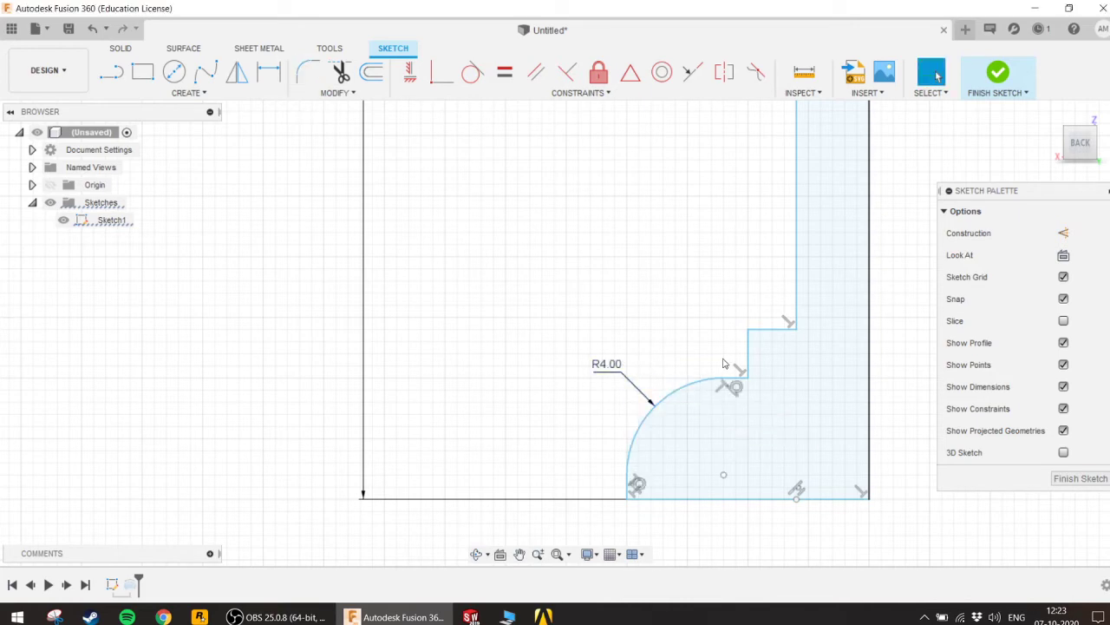
scroll(724, 364, "down", 3)
scroll(724, 363, "down", 2)
scroll(720, 364, "down", 2)
scroll(704, 363, "down", 2)
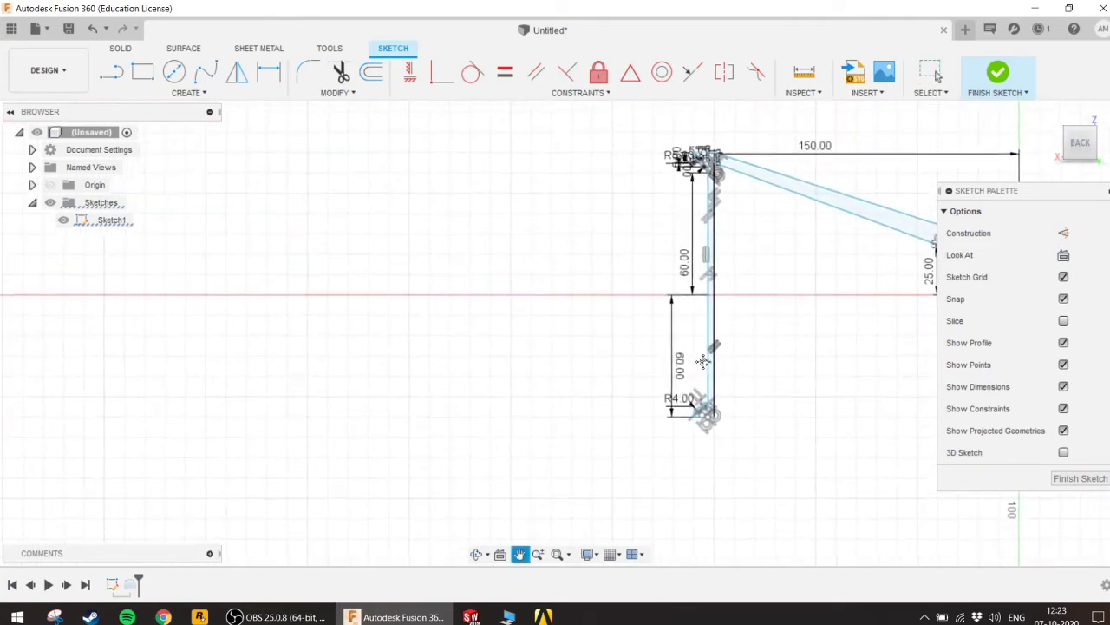
scroll(674, 186, "up", 2)
scroll(693, 217, "up", 1)
scroll(715, 271, "up", 2)
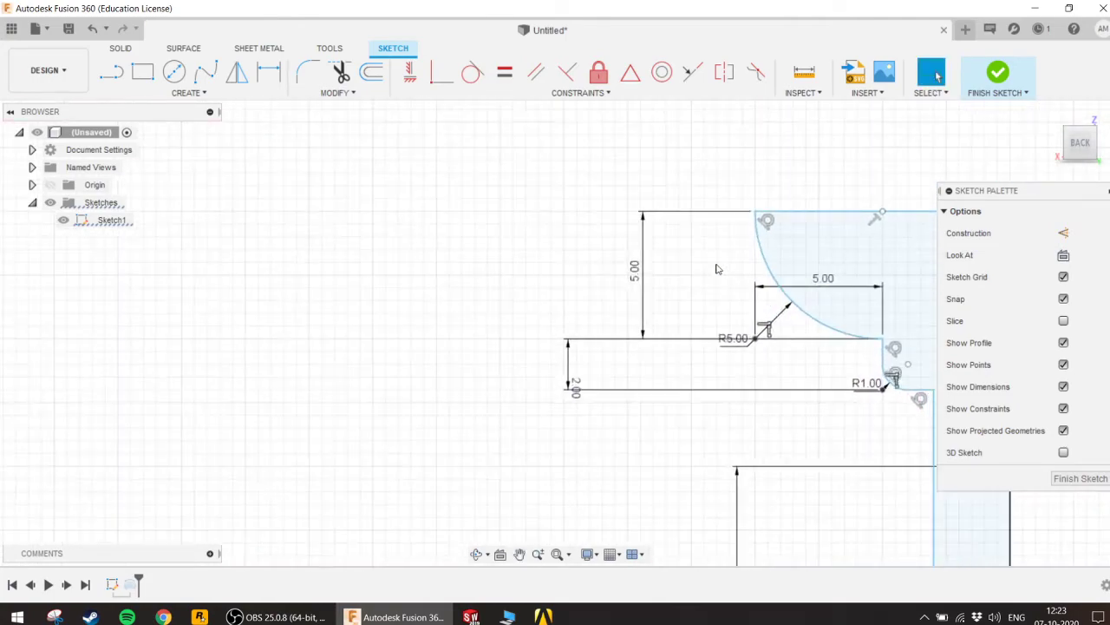
scroll(715, 271, "up", 2)
Step: Change the upper R5.00 fillet radius to 4 mm
double_click(734, 363)
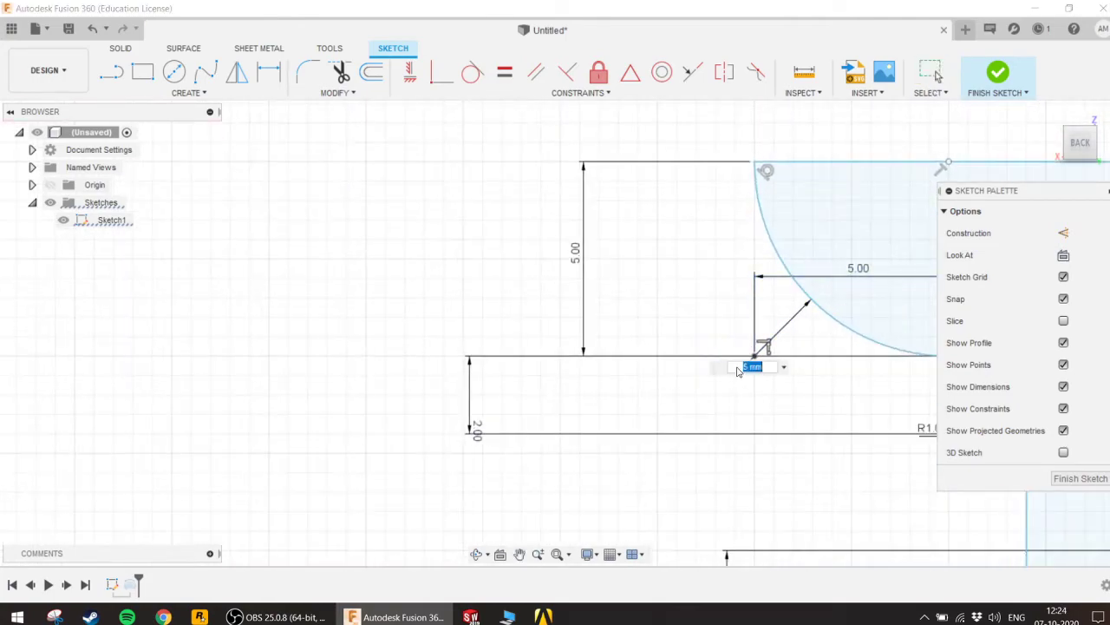
key("Return")
scroll(741, 367, "down", 2)
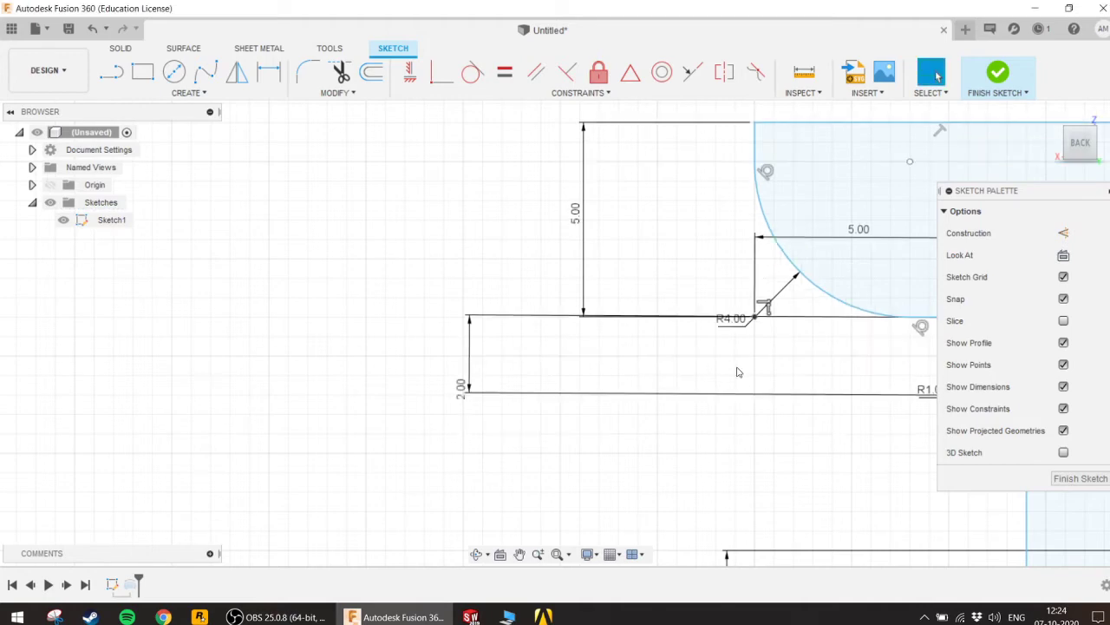
mouse_move(737, 372)
middle_mouse_down()
mouse_move(654, 332)
mouse_move(1060, 122)
middle_mouse_up()
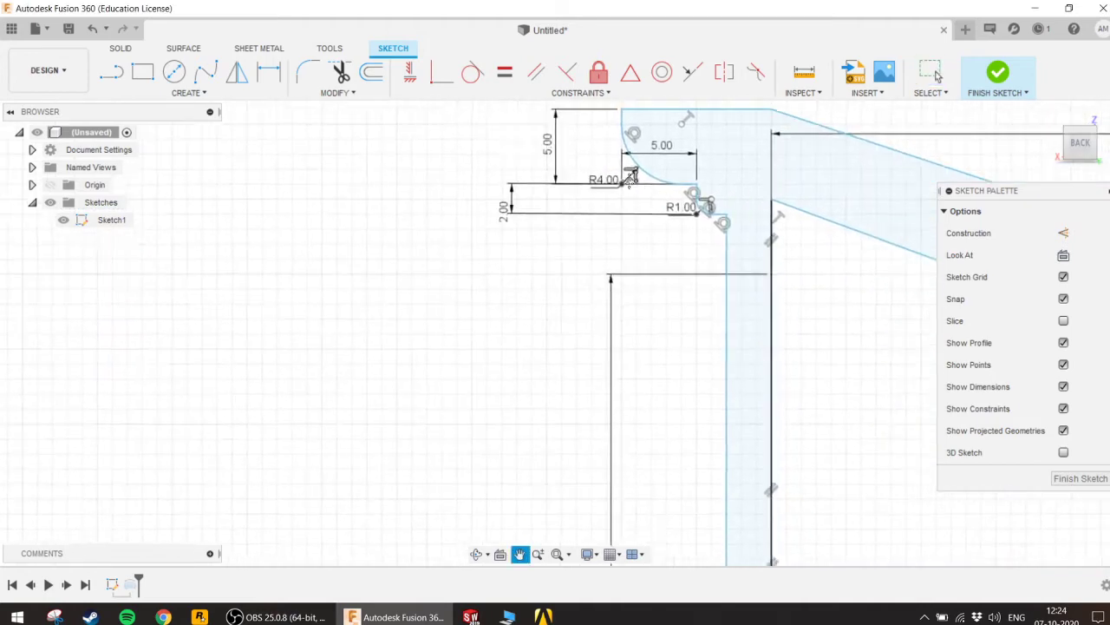
Step: Finish Sketch1 so the revolve rebuilds, and centre the body in the view
left_click(998, 74)
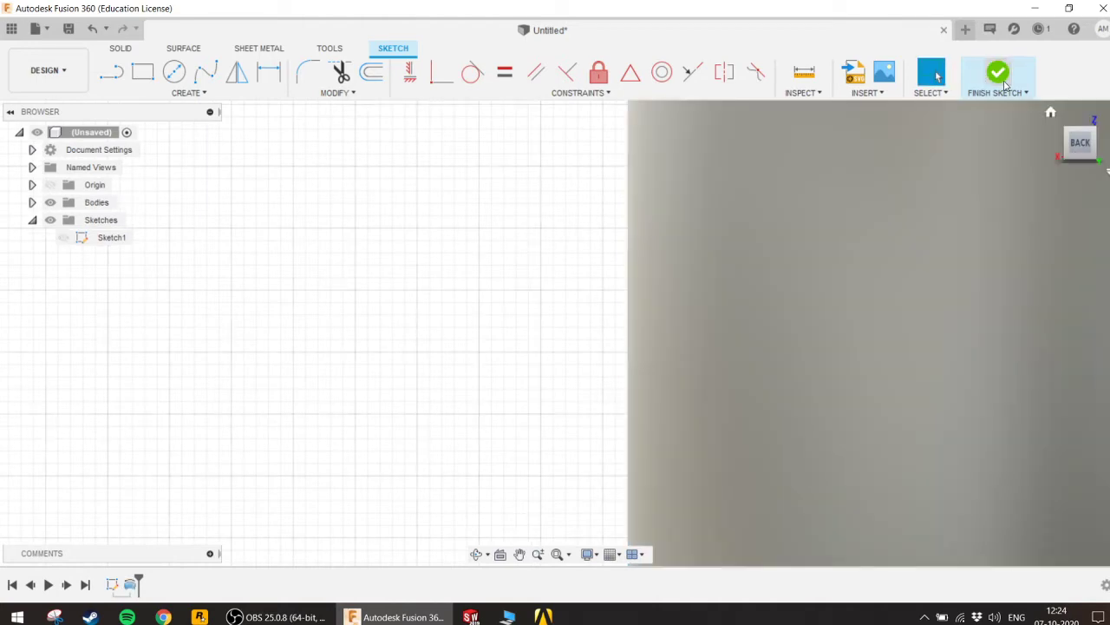
scroll(840, 262, "down", 3)
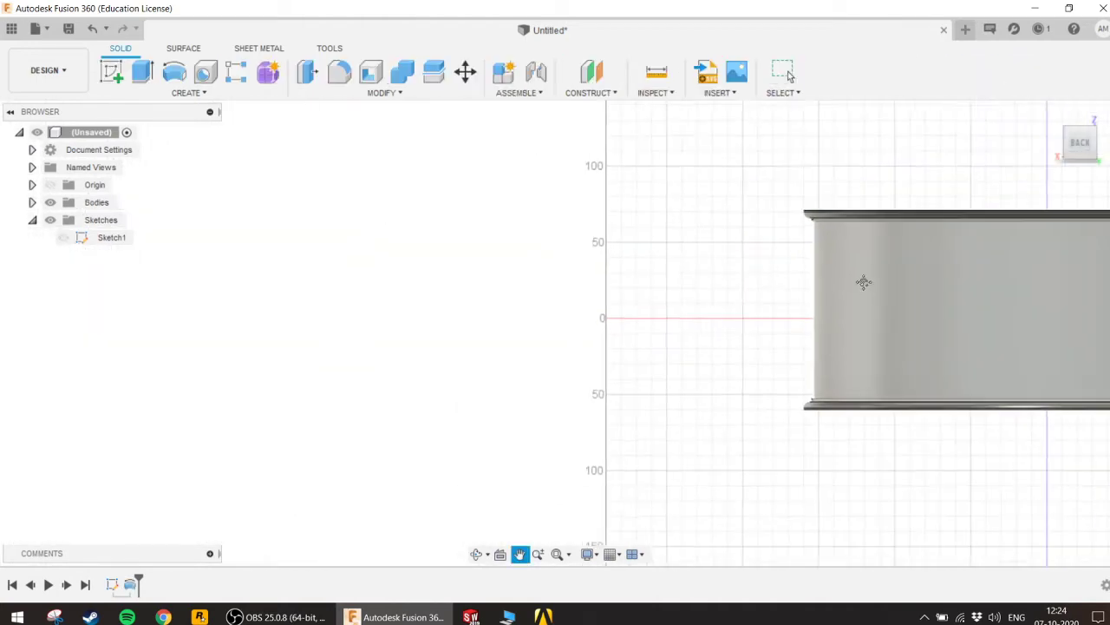
middle_click_drag(862, 280, 758, 340)
scroll(891, 343, "down", 1)
key("Escape")
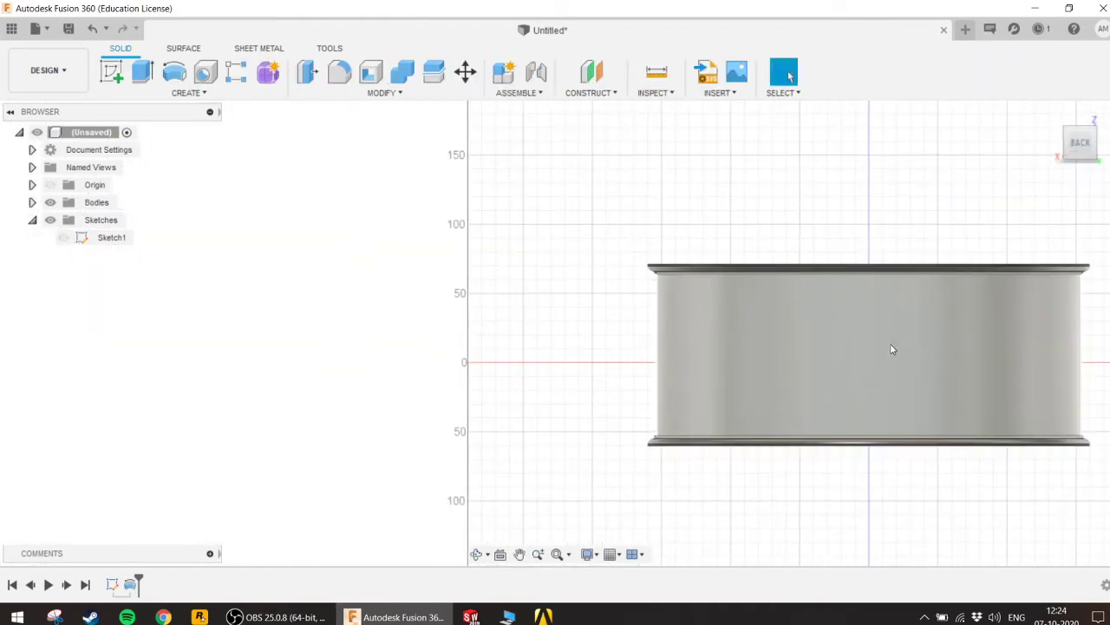
Step: Orbit into the cup and select the flat ring face around the central hole
mouse_move(887, 344)
middle_mouse_down("shift")
mouse_move(867, 397)
mouse_move(875, 438)
mouse_move(962, 390)
mouse_move(912, 421)
mouse_move(984, 451)
mouse_move(763, 436)
mouse_move(798, 464)
mouse_move(856, 433)
mouse_move(867, 354)
mouse_move(868, 372)
middle_mouse_up("shift")
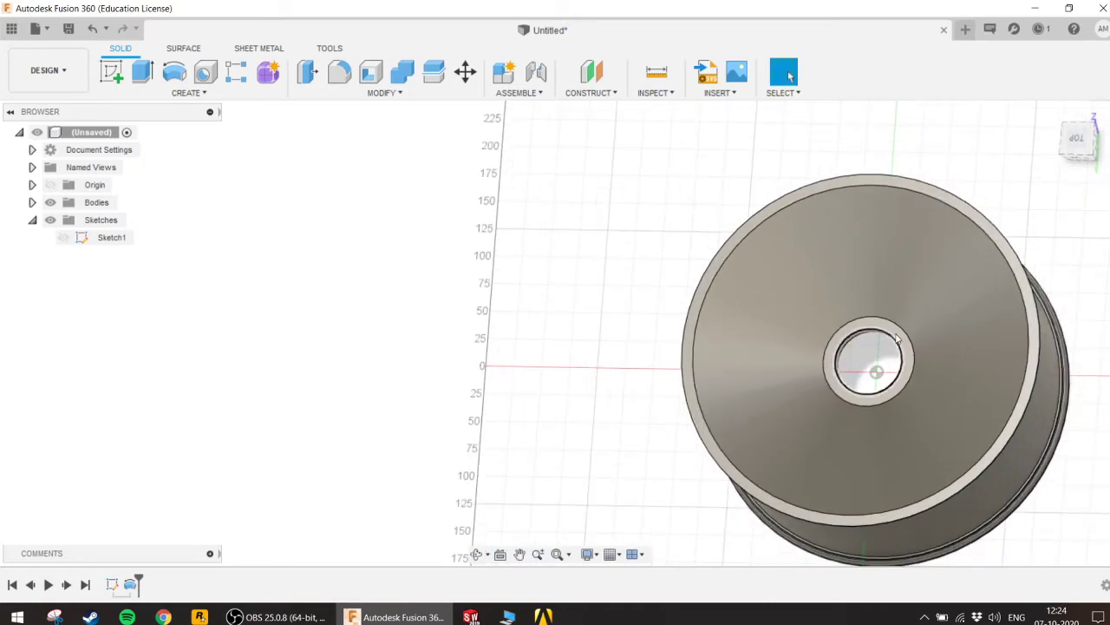
left_click(898, 362)
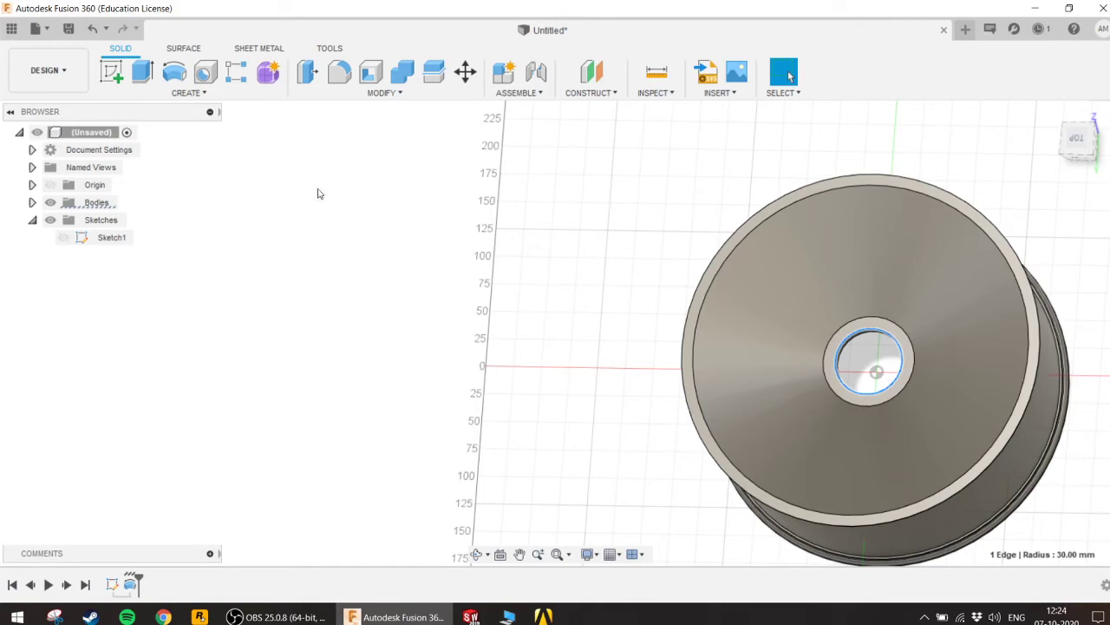
scroll(806, 294, "up", 4)
left_click(921, 342)
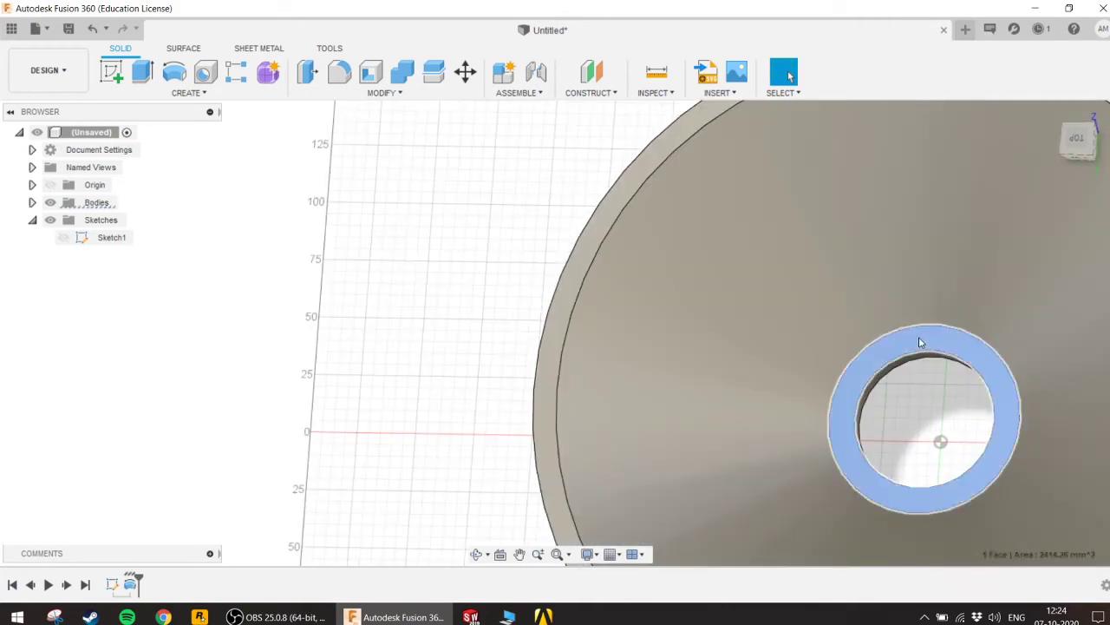
Step: Create a new sketch on the selected hub ring face and zoom in on the hub
left_click(117, 75)
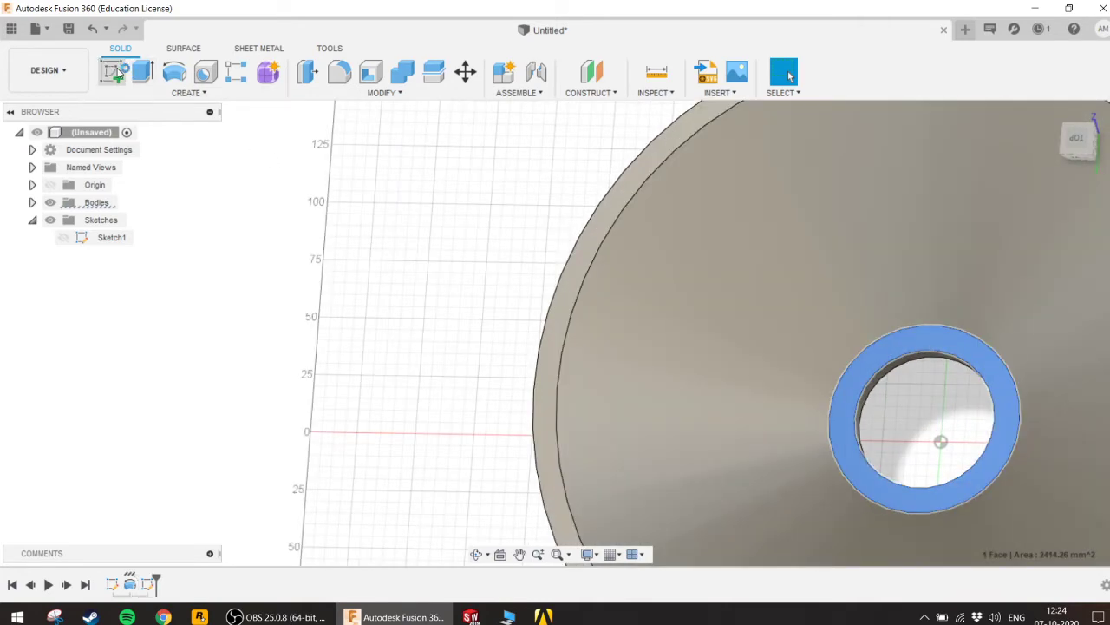
middle_click_drag(540, 279, 560, 365)
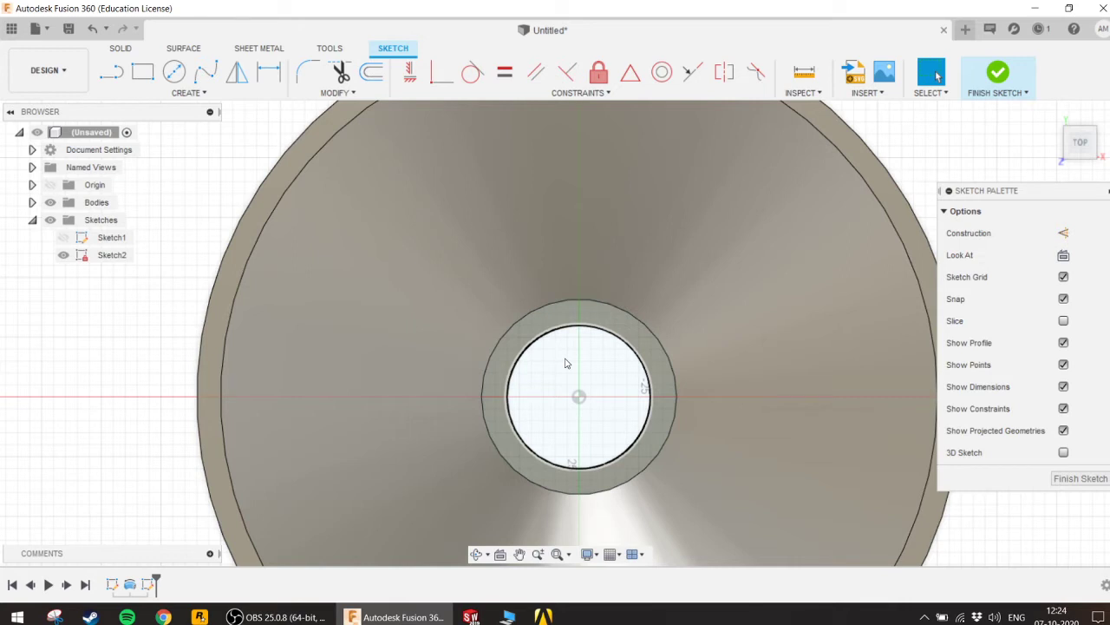
scroll(555, 408, "up", 1)
scroll(570, 367, "up", 1)
scroll(570, 367, "up", 2)
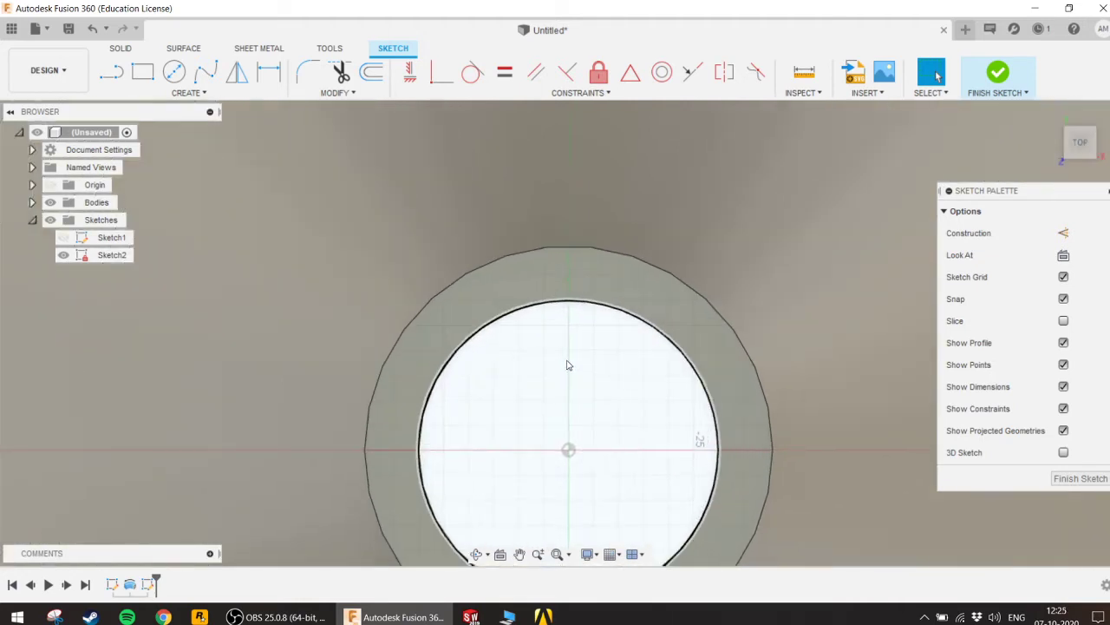
scroll(577, 295, "up", 1)
left_click(174, 71)
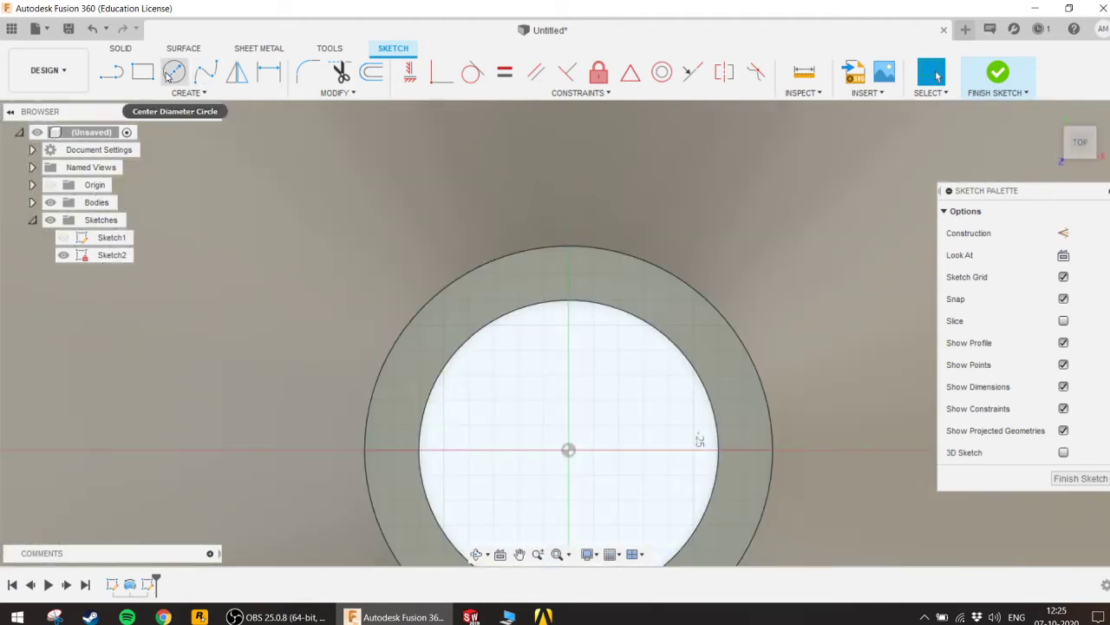
Step: Draw a 5 mm diameter circle centred on the vertical axis above the hub hole
scroll(505, 261, "up", 2)
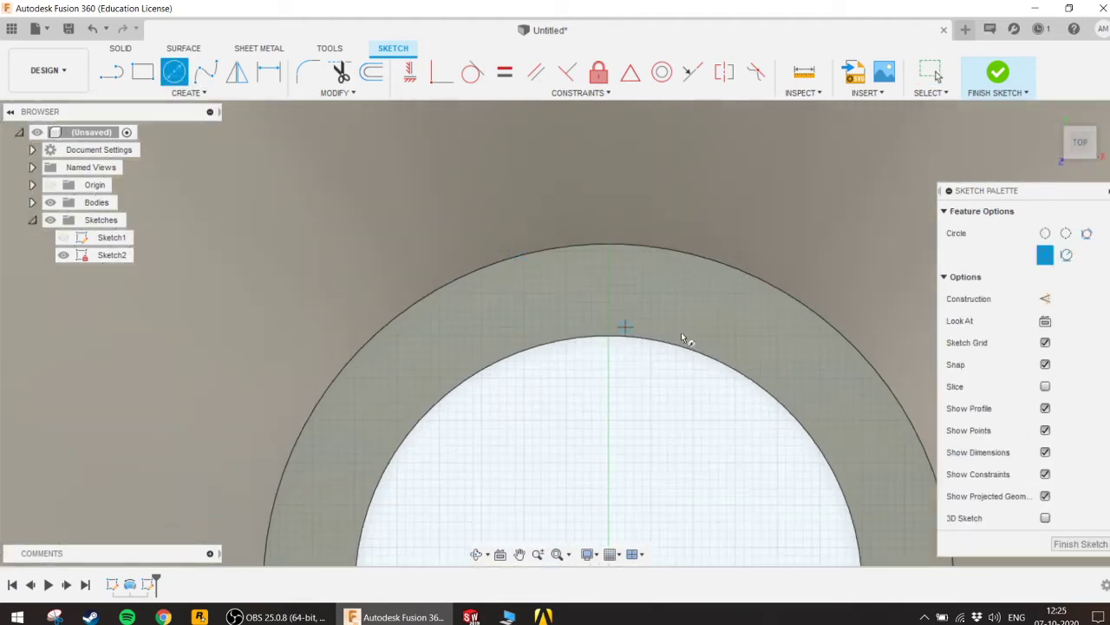
left_click(608, 293)
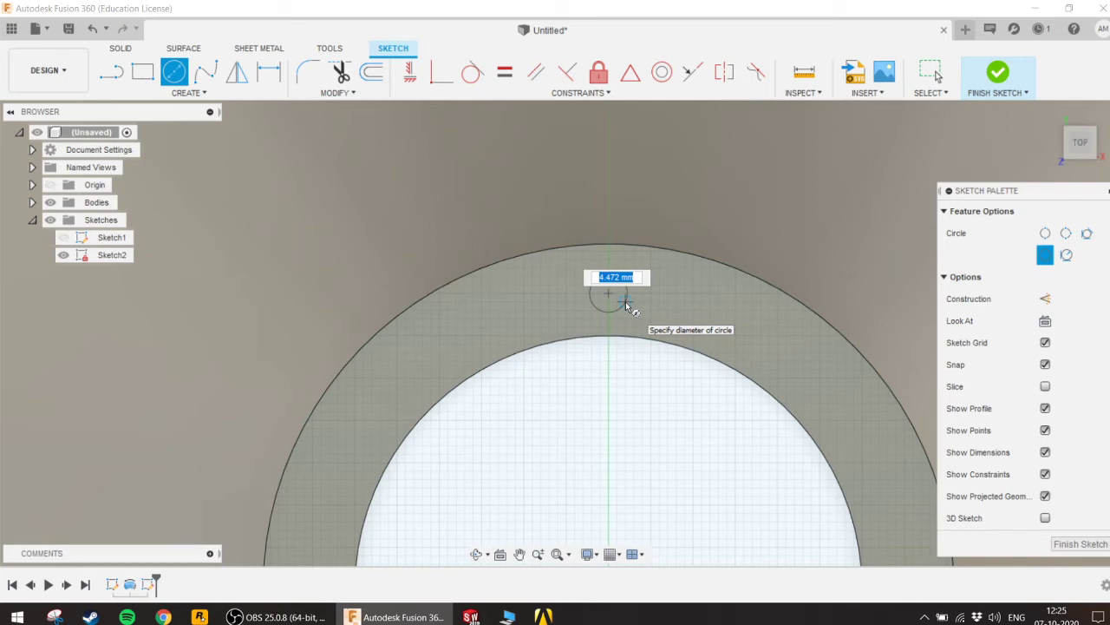
type("5")
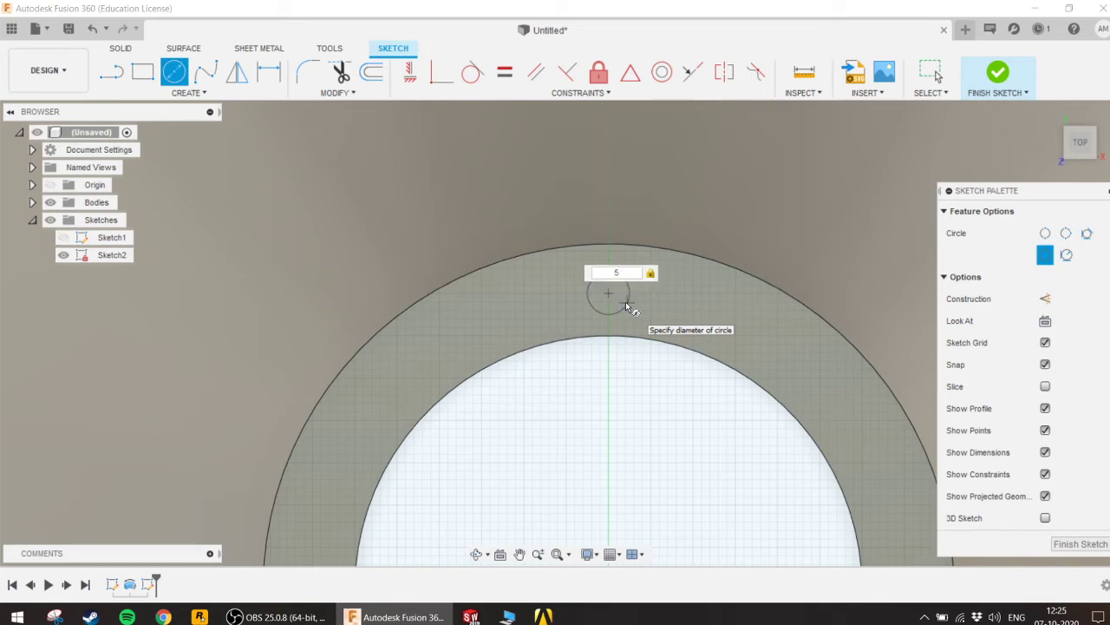
key("Return")
key("Escape")
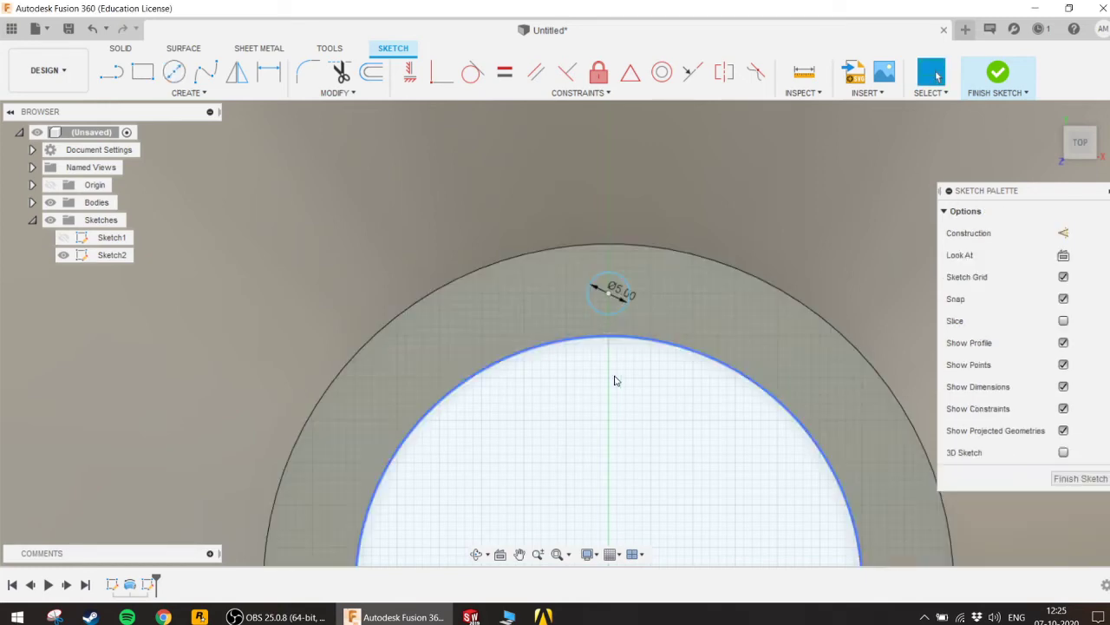
middle_click_drag(615, 377, 615, 223)
scroll(648, 225, "down", 1)
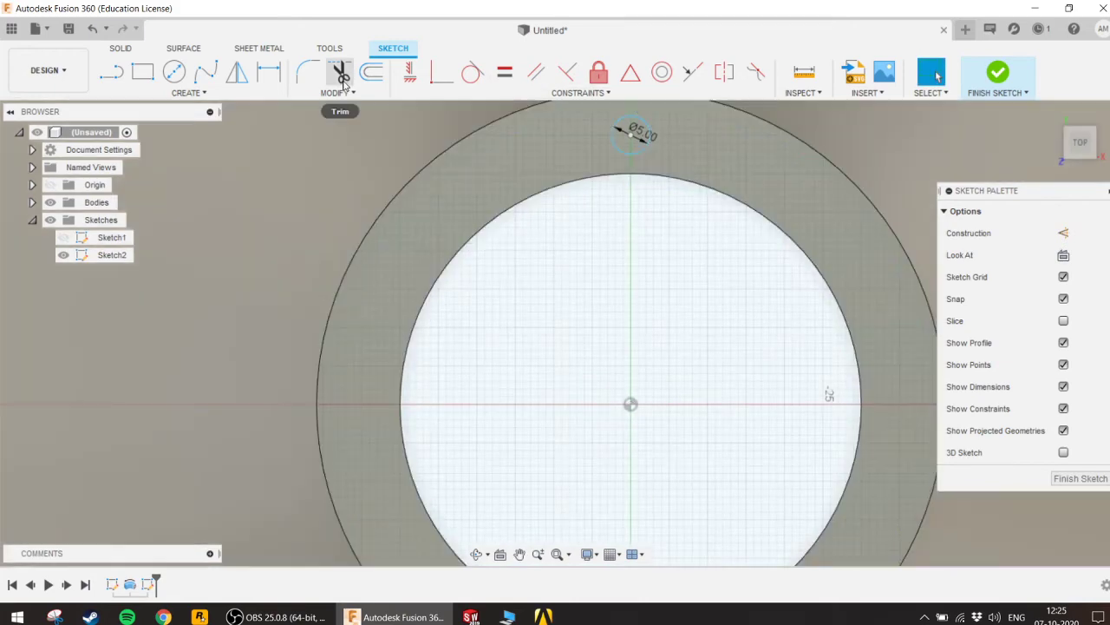
Step: Browse the Create, Modify and Constrain sketch menus
left_click(256, 90)
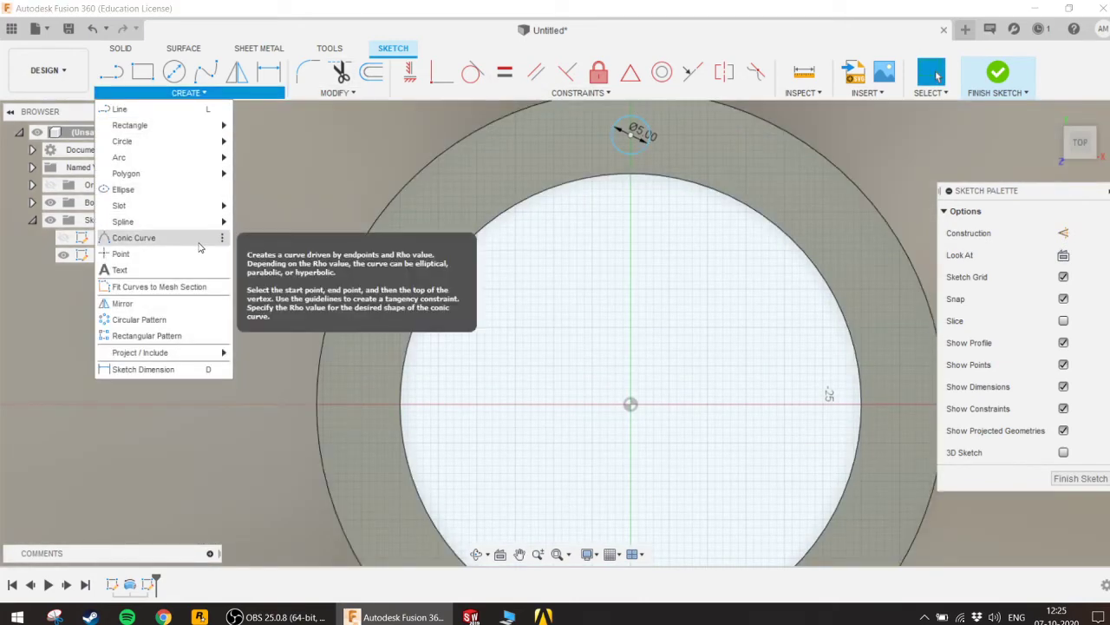
left_click(341, 93)
left_click(553, 92)
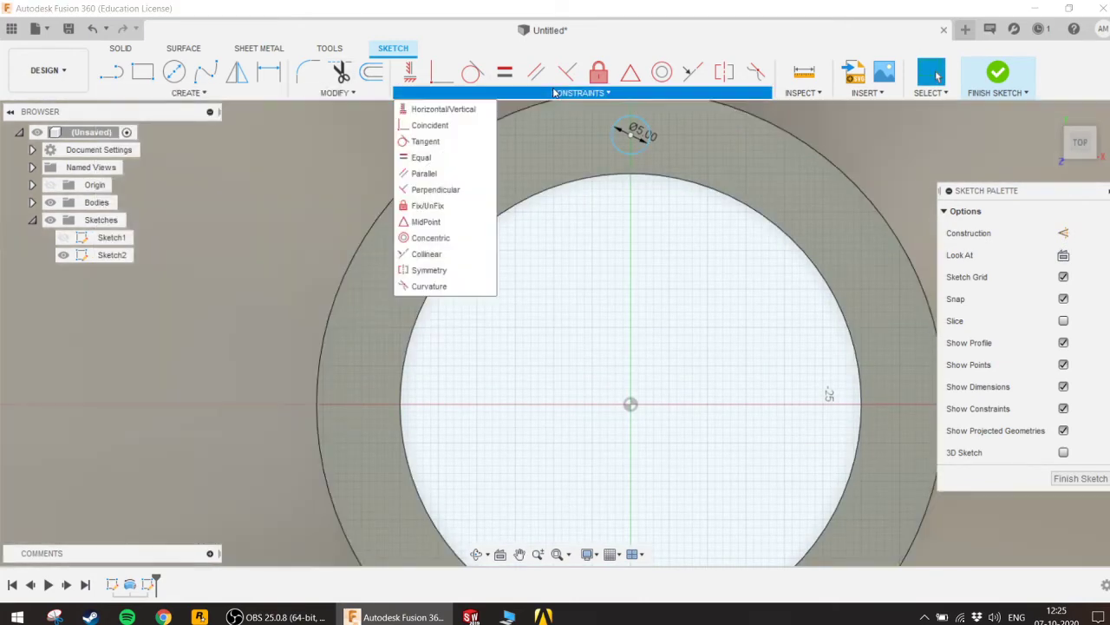
left_click(189, 92)
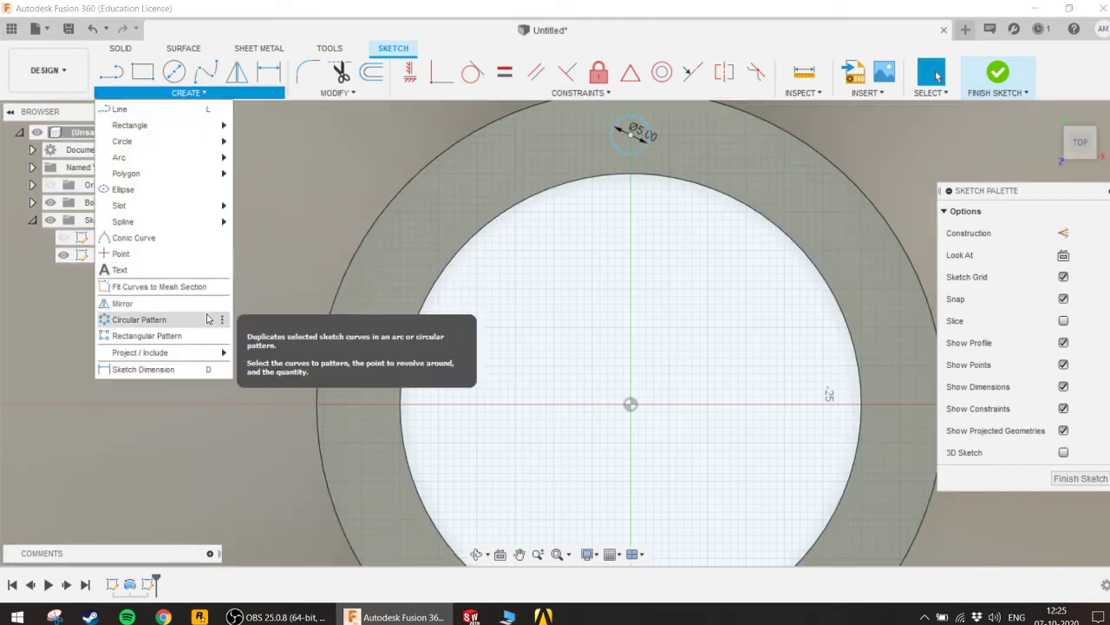
Step: Circular-pattern the Ø5 mm circle around the hub centre with a quantity of 4
left_click(210, 319)
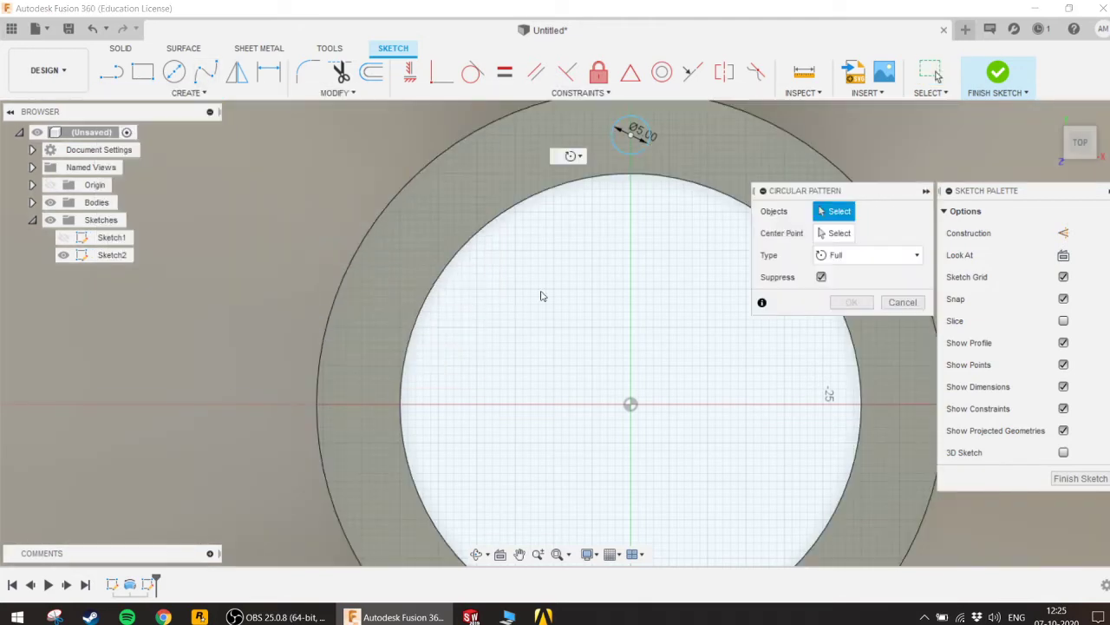
left_click(640, 154)
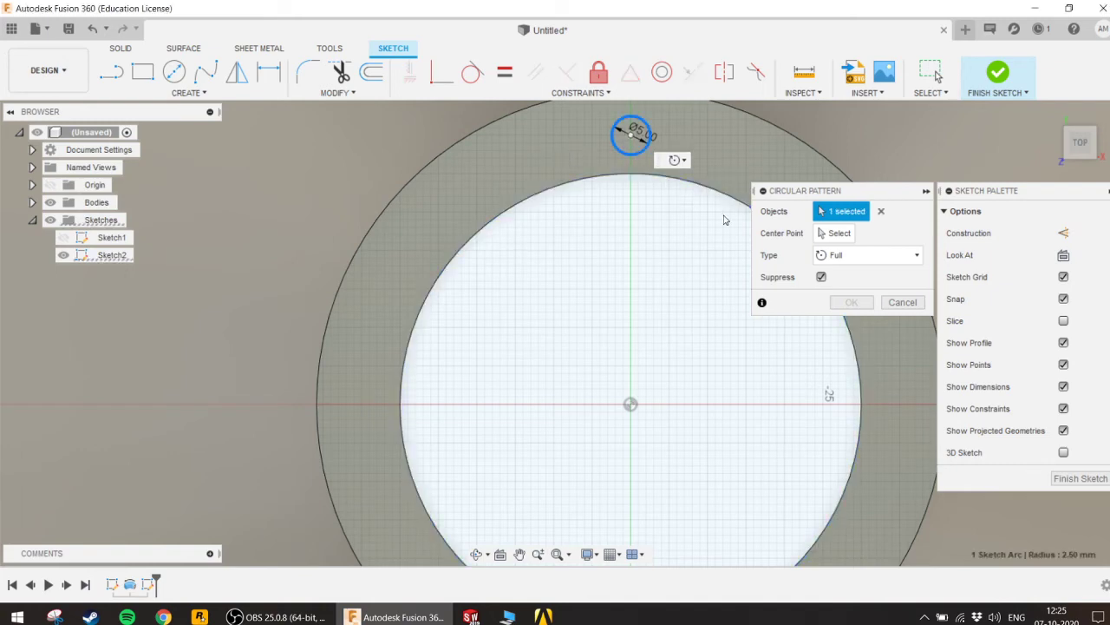
middle_click_drag(677, 362, 633, 304)
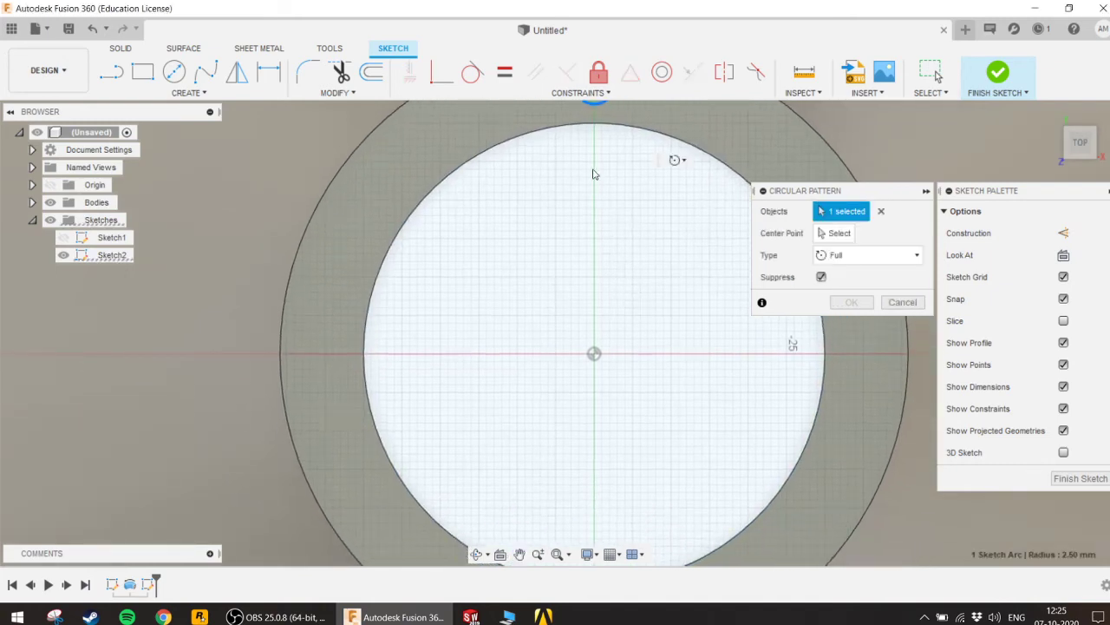
left_click(822, 233)
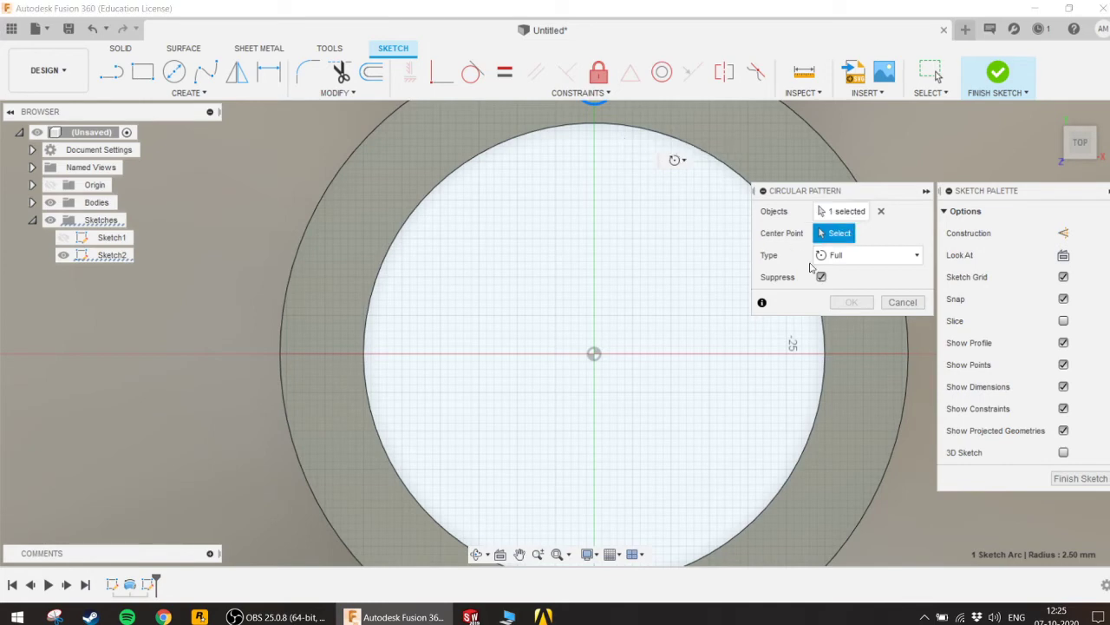
left_click(593, 352)
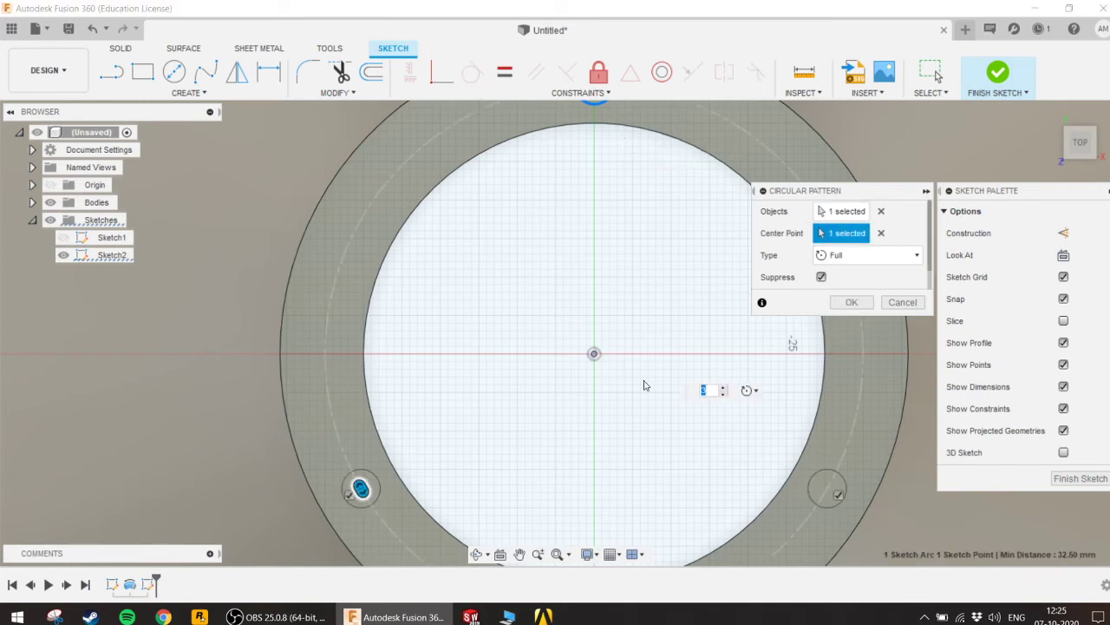
scroll(655, 392, "down", 2)
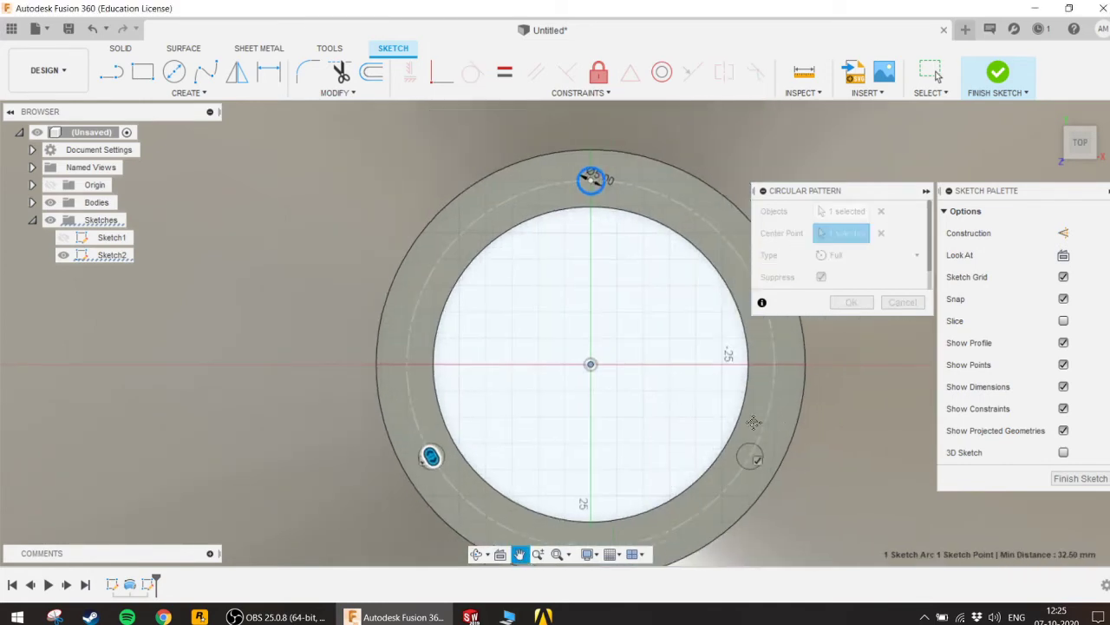
scroll(729, 408, "down", 1)
scroll(642, 409, "down", 2)
scroll(630, 411, "down", 1)
scroll(618, 404, "up", 2)
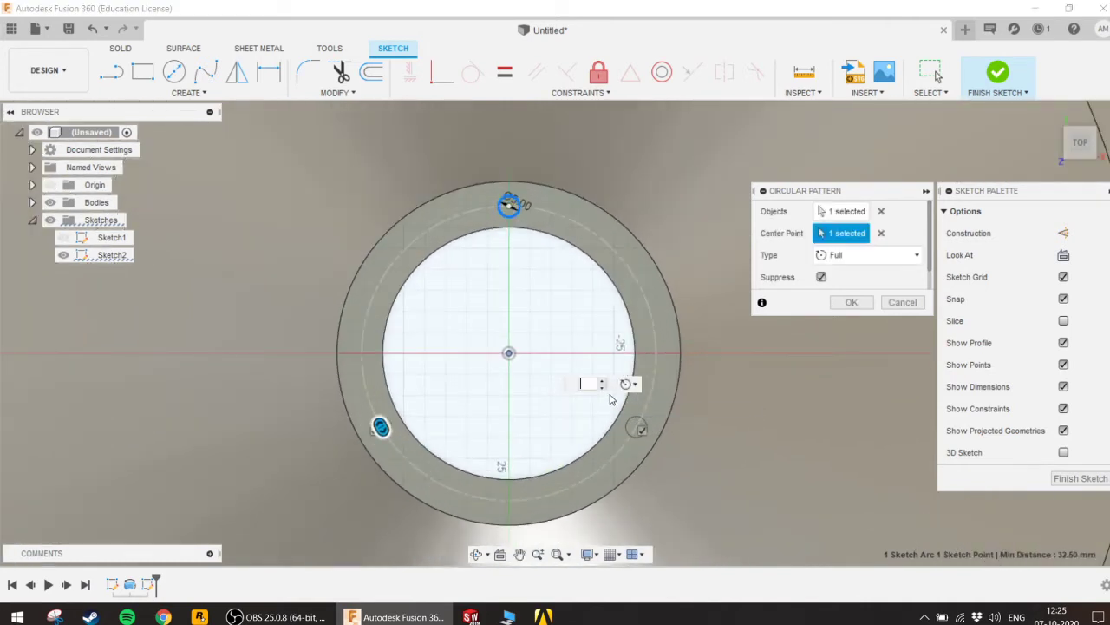
type("4")
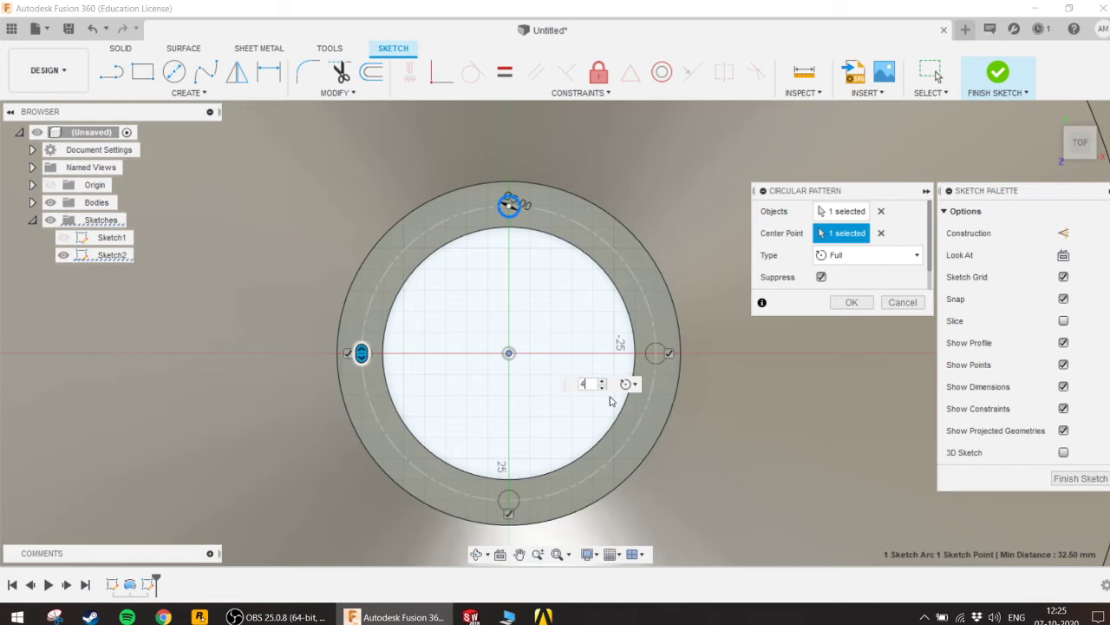
key("Return")
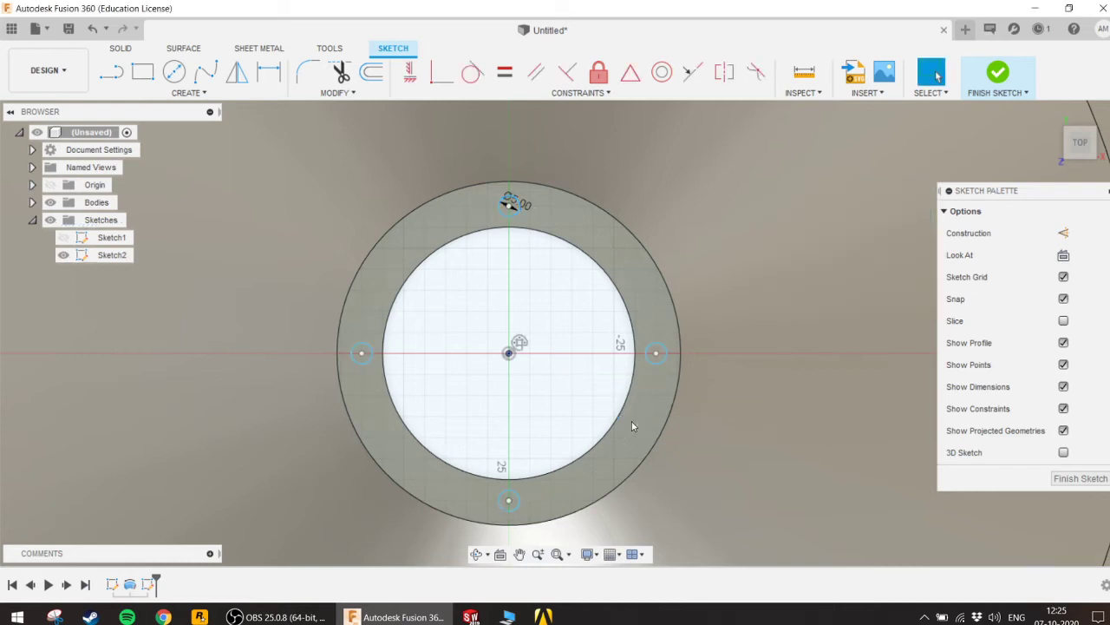
scroll(517, 423, "down", 2)
scroll(517, 422, "down", 2)
scroll(522, 391, "up", 1)
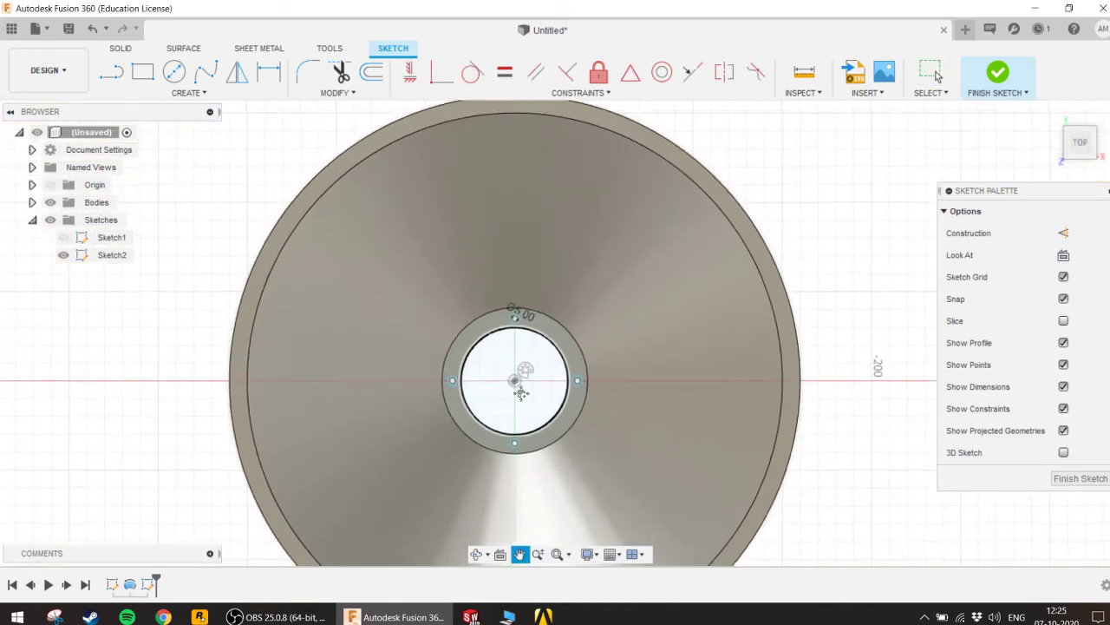
scroll(548, 379, "up", 2)
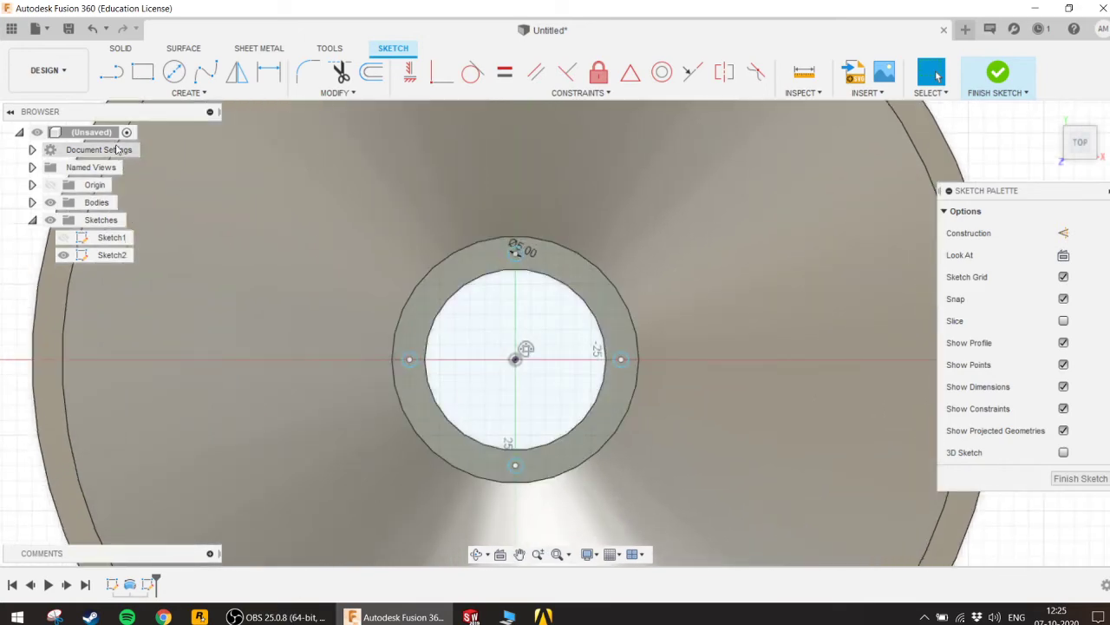
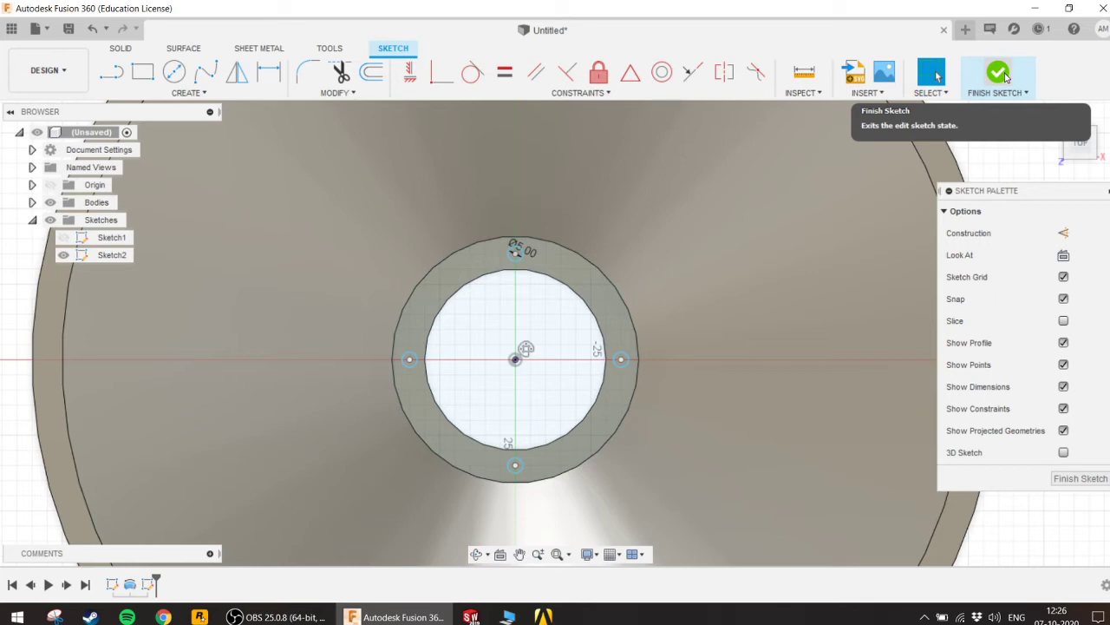
Step: Finish Sketch2 and zoom and pan the view to centre on the hub
left_click(998, 73)
scroll(756, 292, "down", 2)
scroll(755, 292, "down", 1)
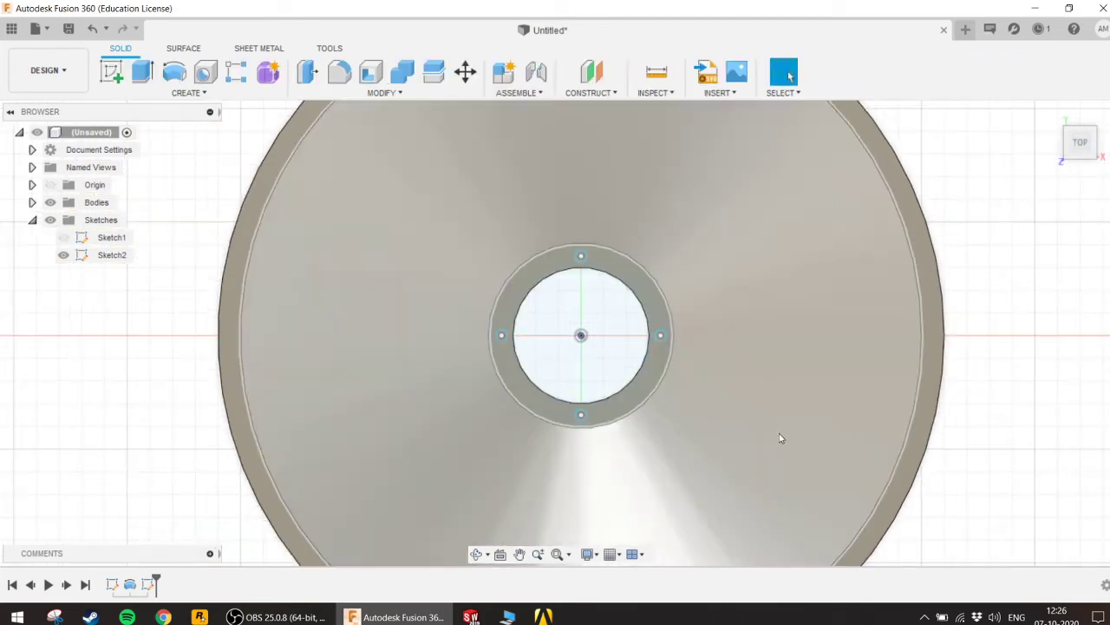
scroll(780, 438, "down", 2)
scroll(780, 432, "down", 1)
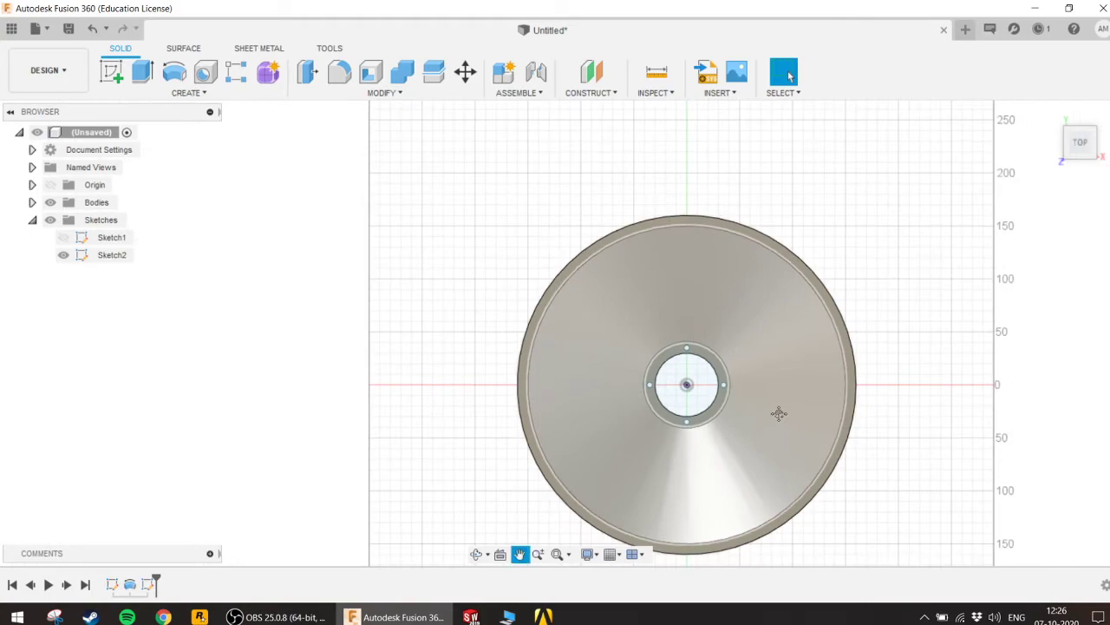
scroll(776, 414, "up", 1)
middle_click_drag(775, 414, 732, 344)
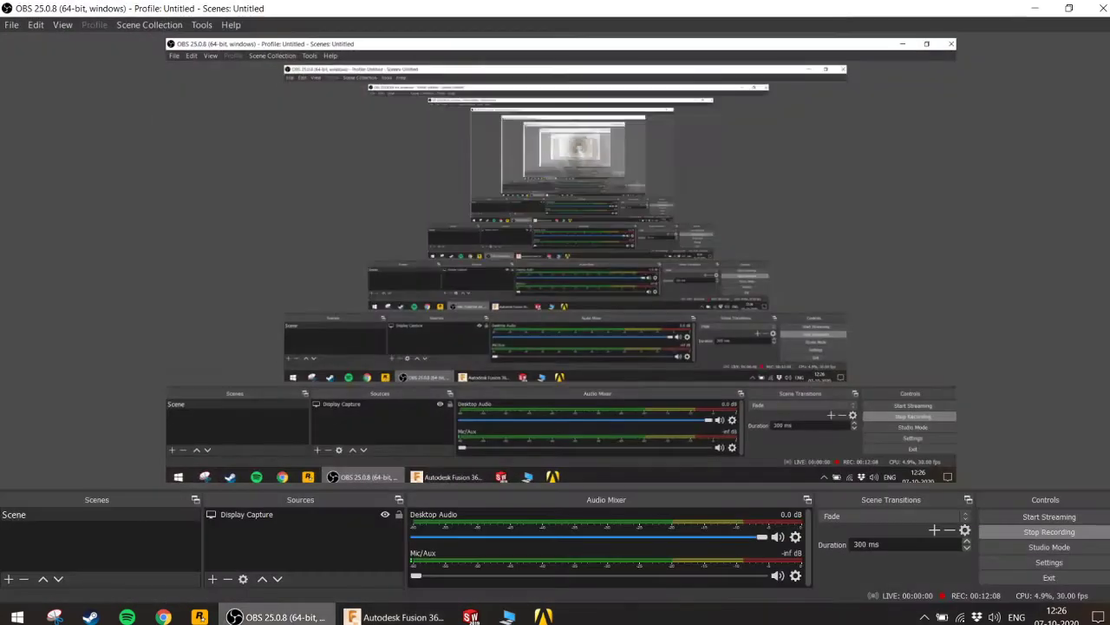
scroll(660, 321, "up", 2)
scroll(659, 321, "up", 1)
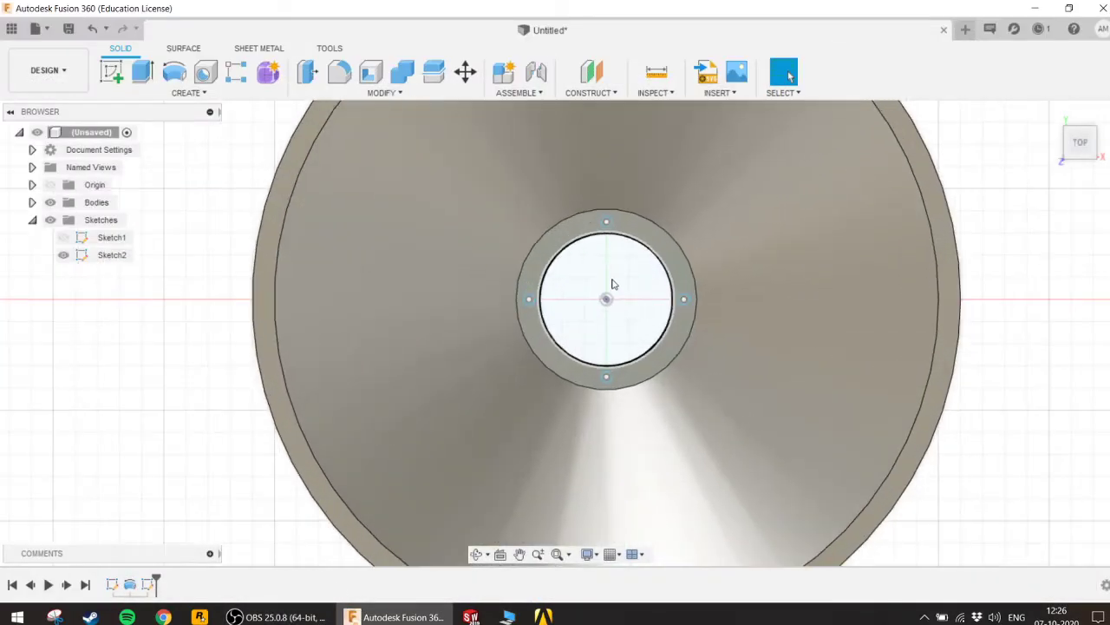
middle_click_drag(610, 285, 619, 359)
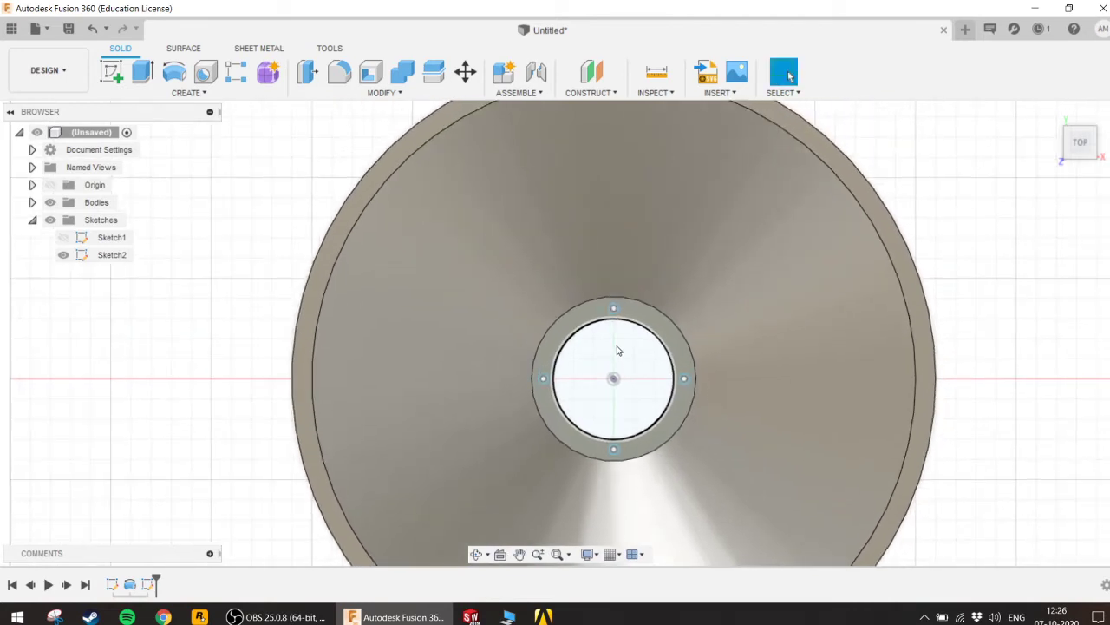
scroll(618, 349, "up", 1)
scroll(615, 338, "up", 1)
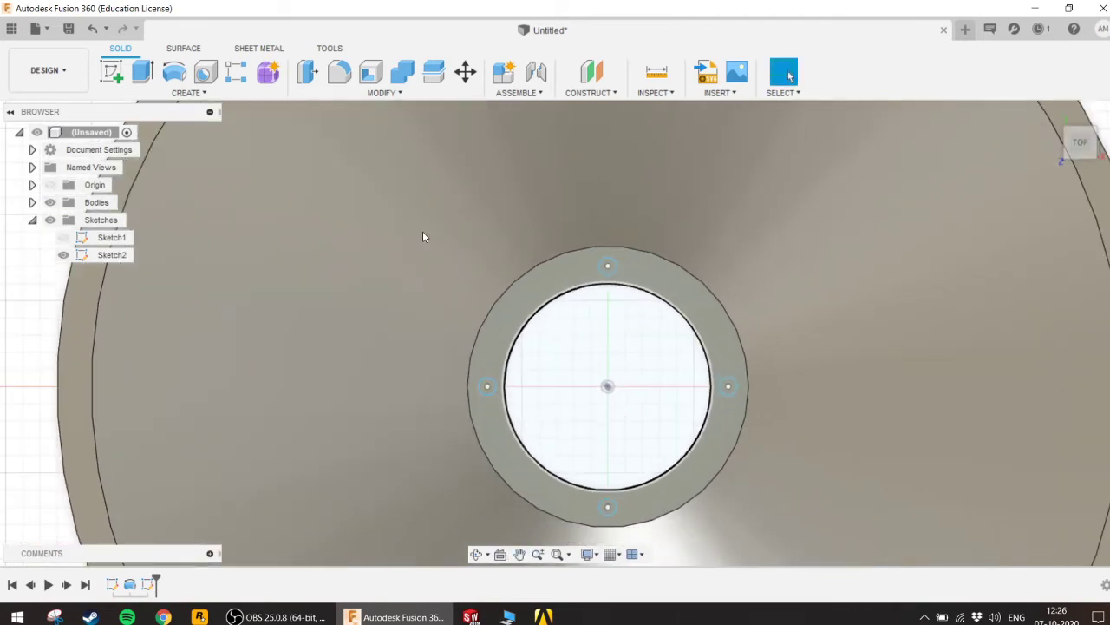
Step: Extrude-cut the four small circles around the hub 170 mm deep to make bolt holes
left_click(142, 71)
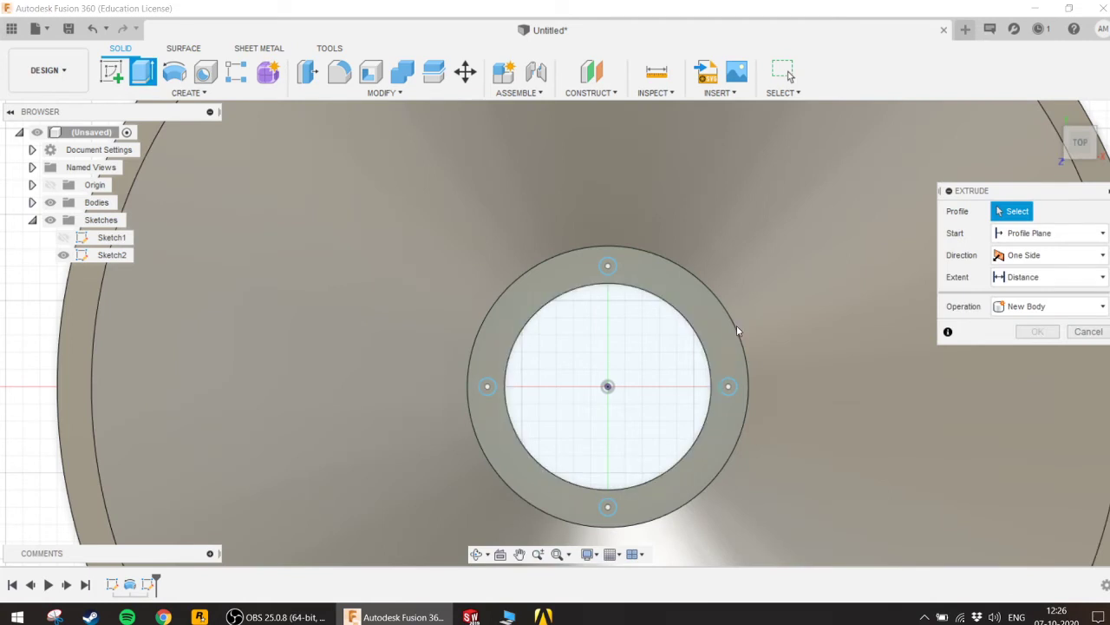
left_click(637, 276)
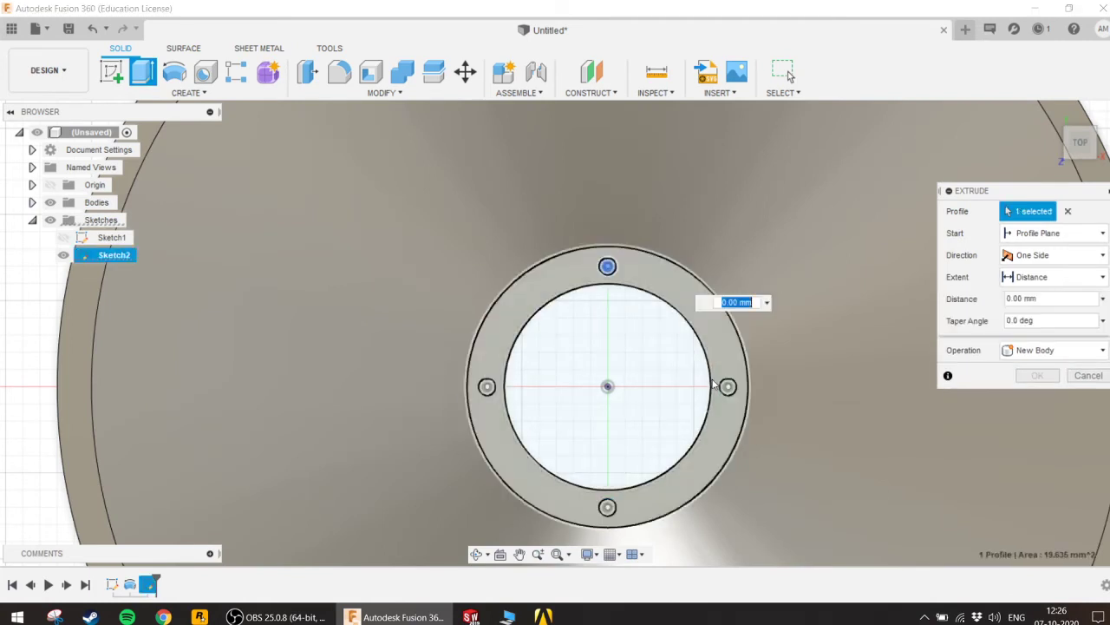
left_click(729, 387)
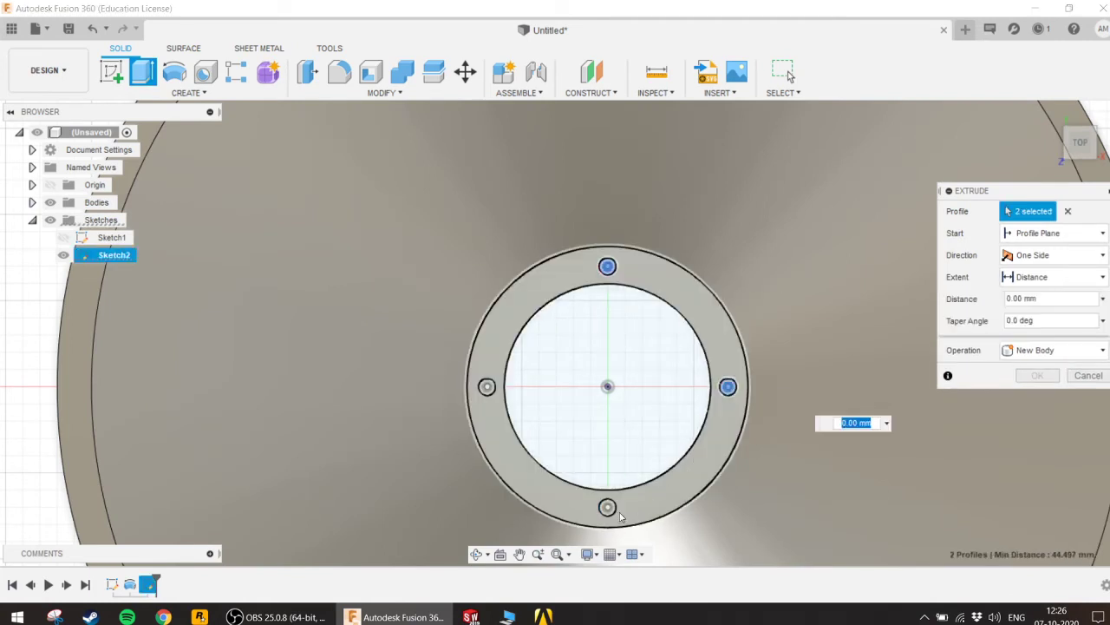
left_click(608, 507)
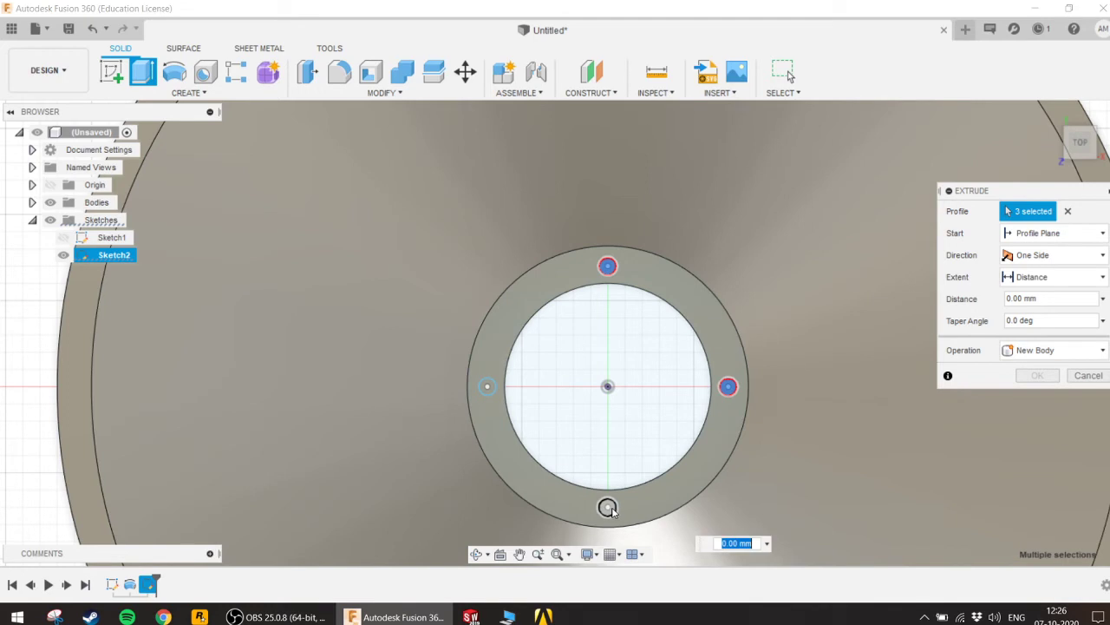
left_click(488, 387)
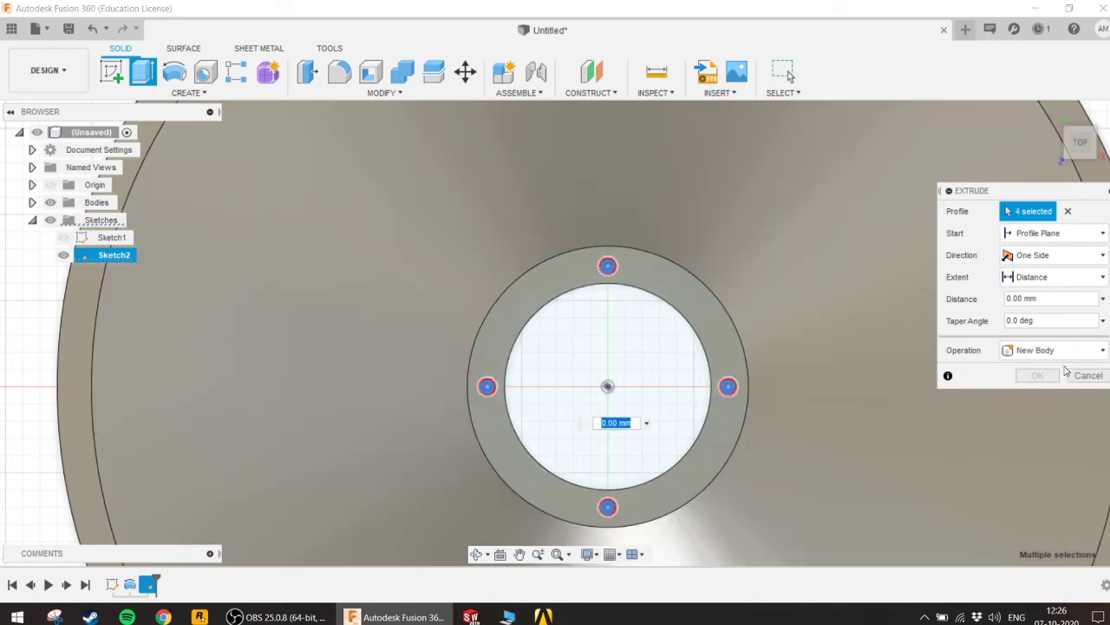
left_click(1063, 351)
left_click(1024, 386)
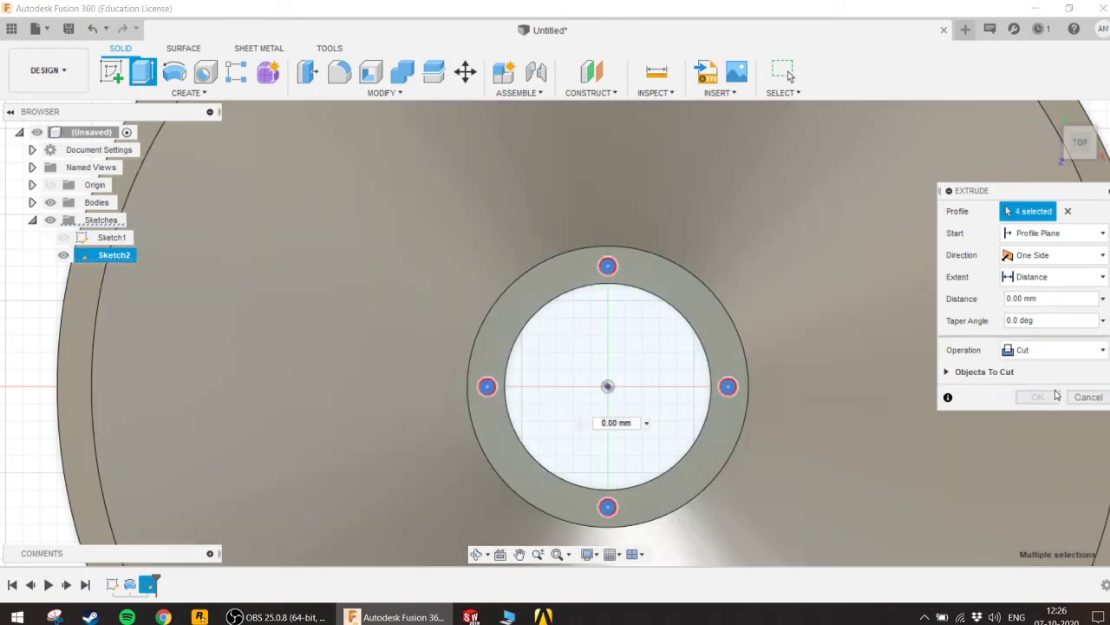
scroll(958, 521, "down", 5)
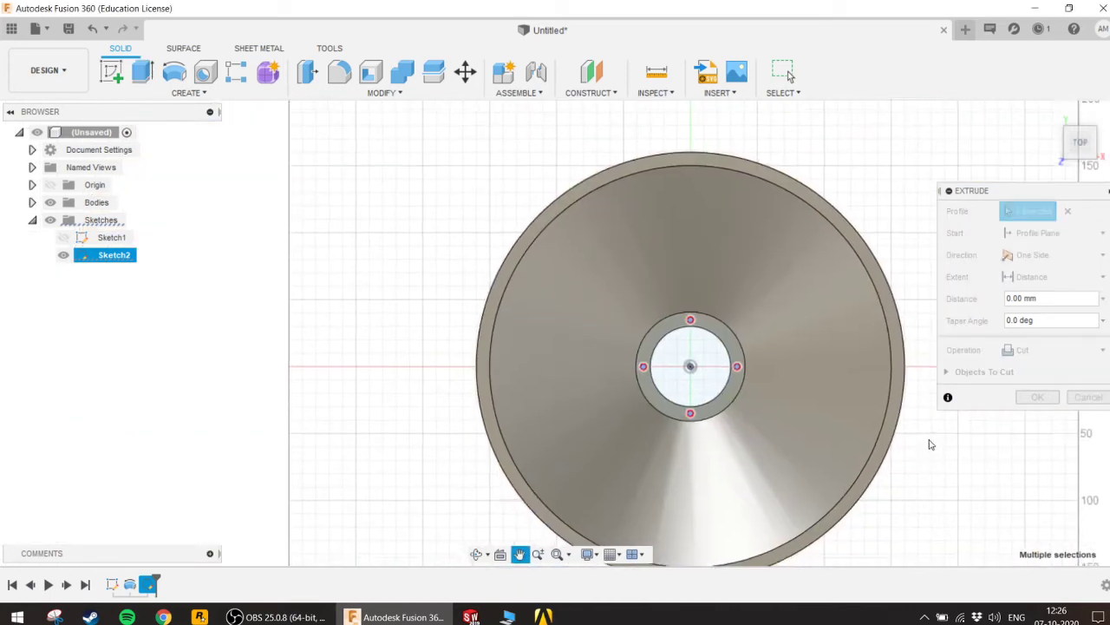
middle_click_drag(897, 465, 628, 329, "shift")
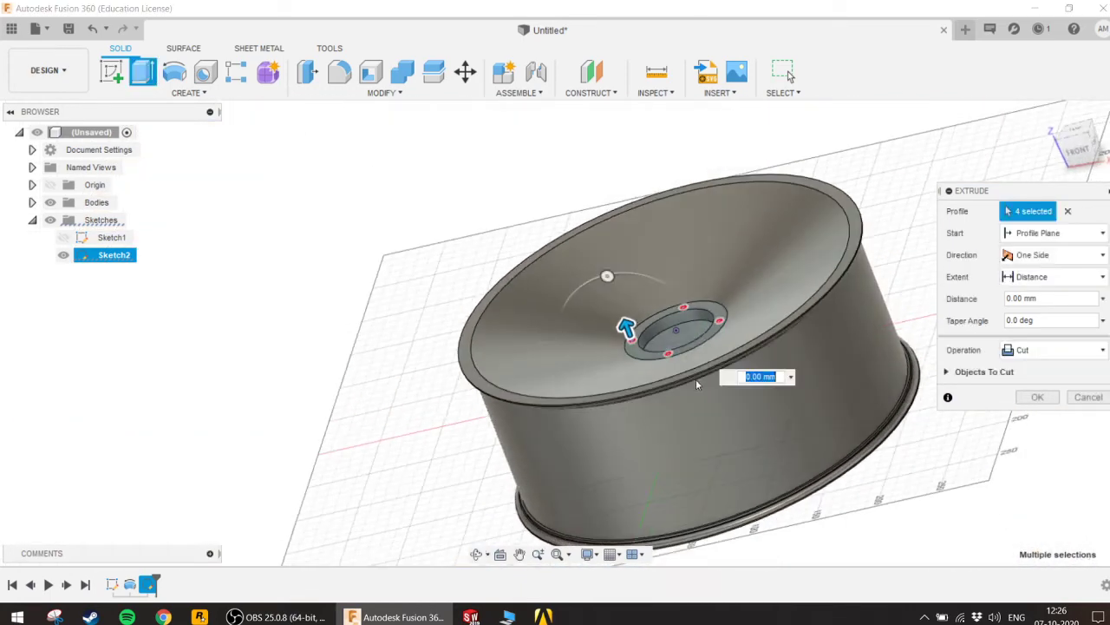
left_click_drag(629, 332, 713, 482)
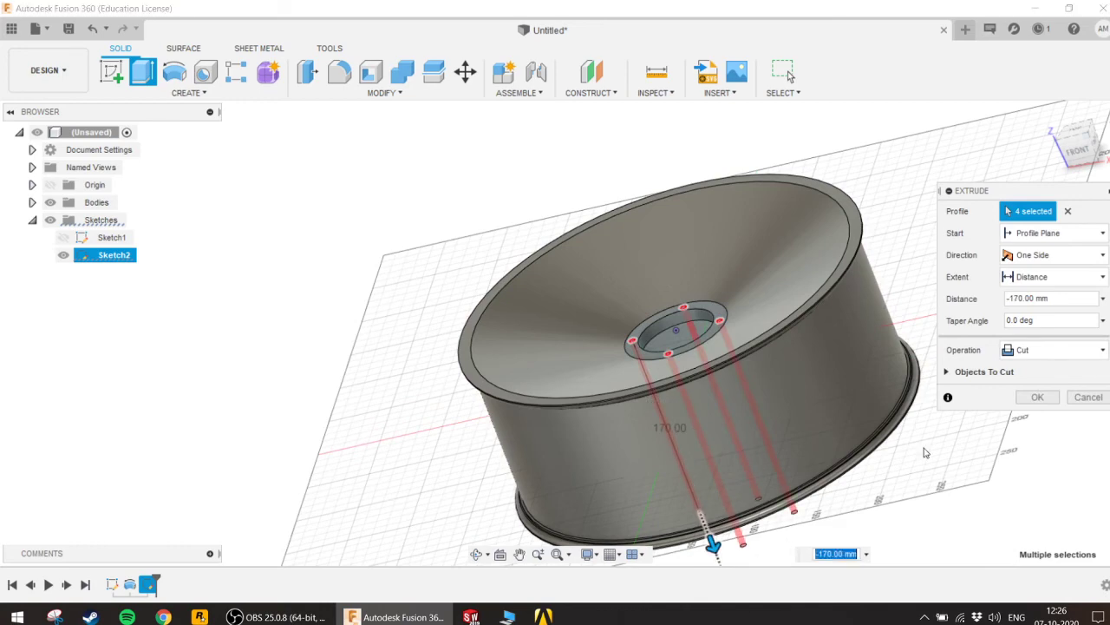
left_click(1037, 396)
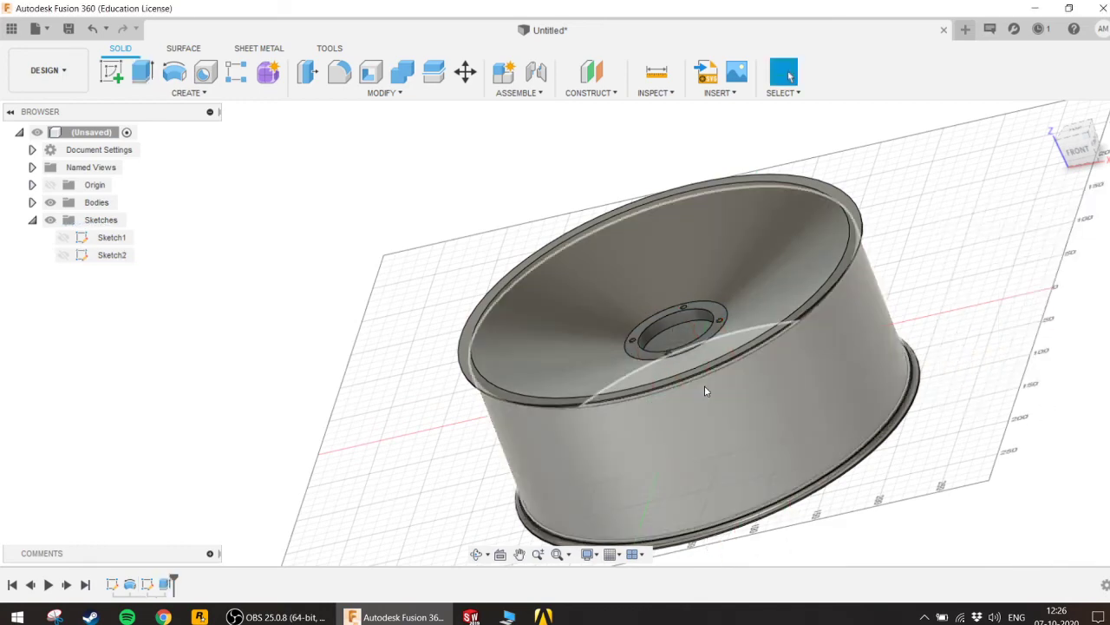
Step: Orbit to a near-top view and bring up the CONSTRUCT command list
middle_click_drag(704, 387, 709, 362, "shift")
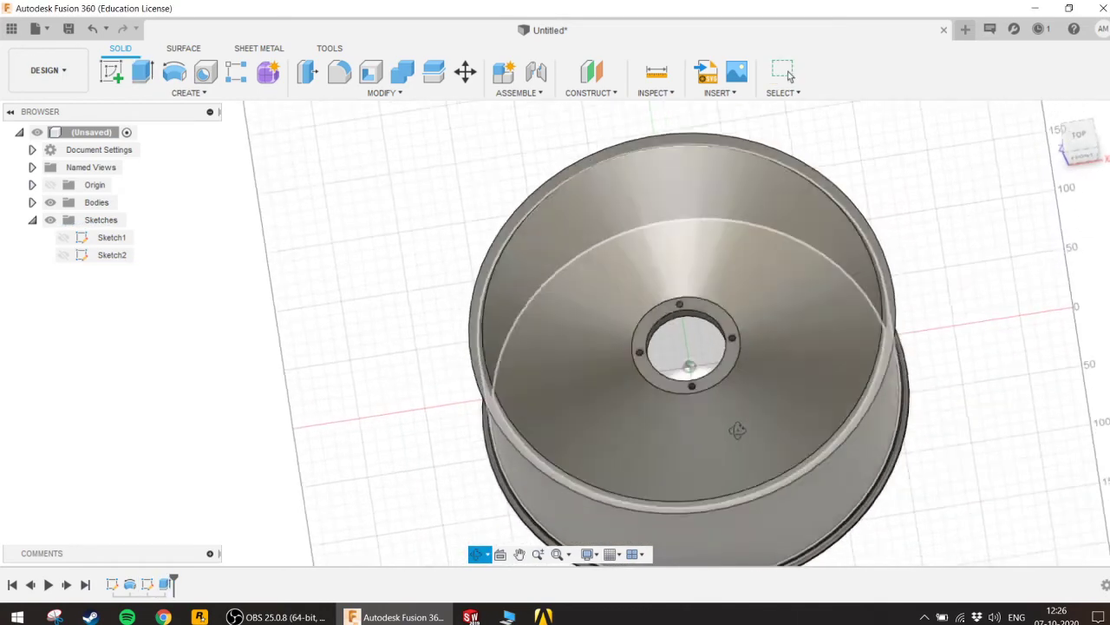
scroll(710, 363, "up", 3)
scroll(709, 363, "down", 3)
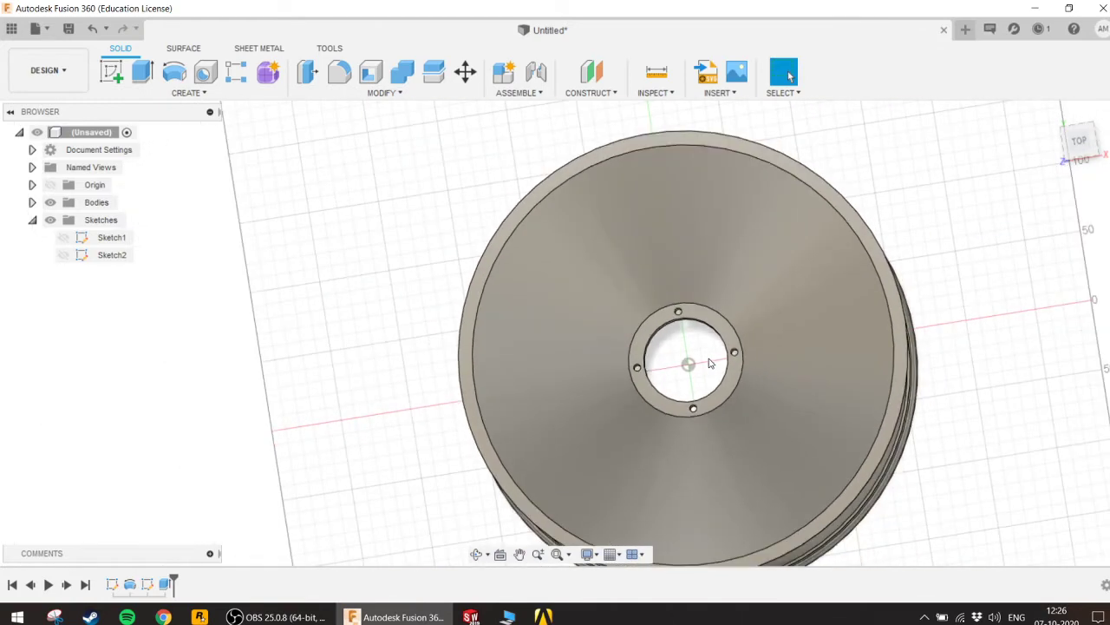
middle_click_drag(710, 362, 702, 297, "shift")
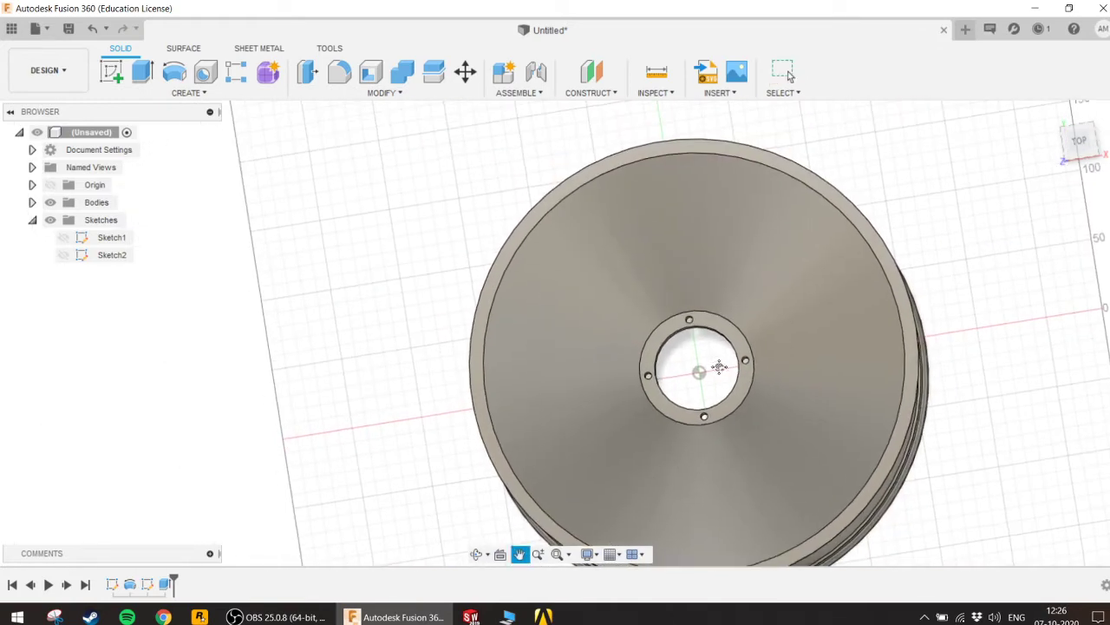
left_click(180, 97)
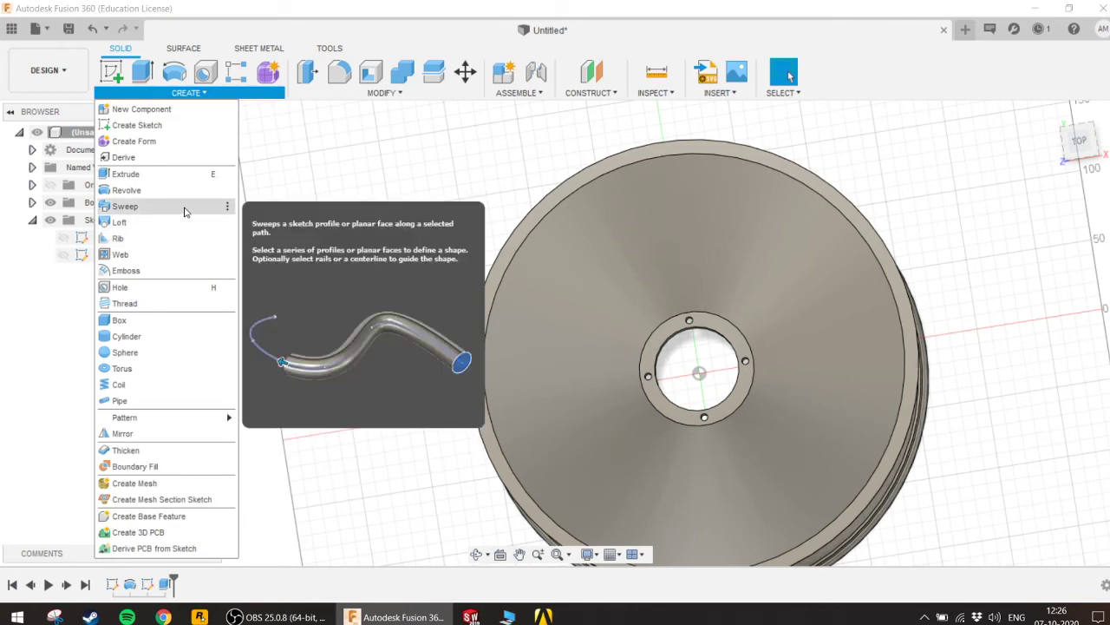
left_click(598, 93)
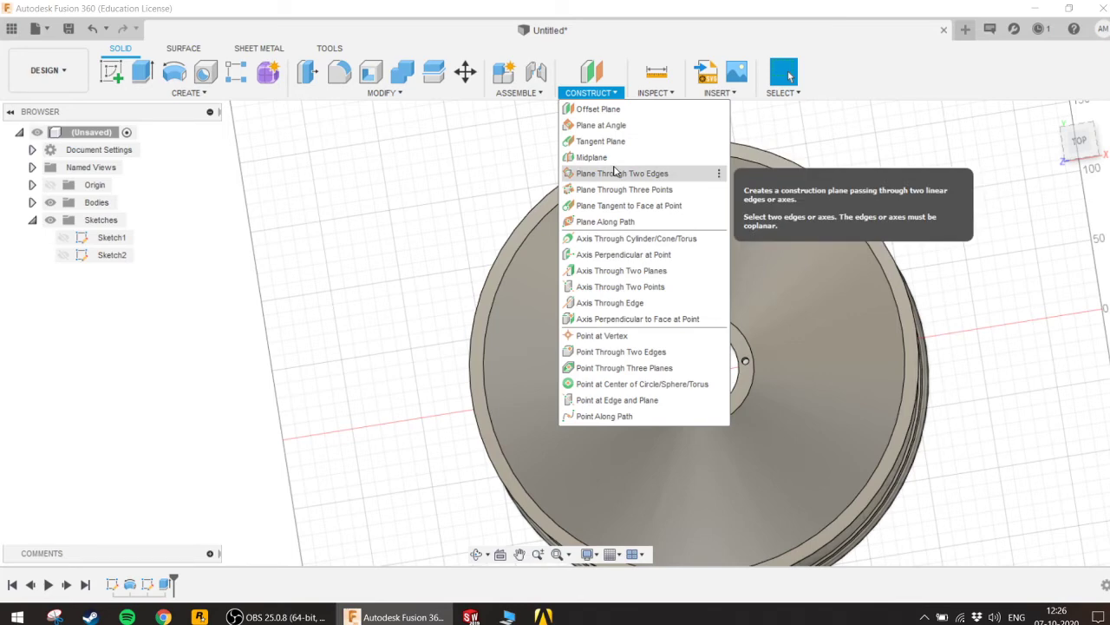
Step: Create an offset construction plane 100 mm above the XY plane
left_click(621, 114)
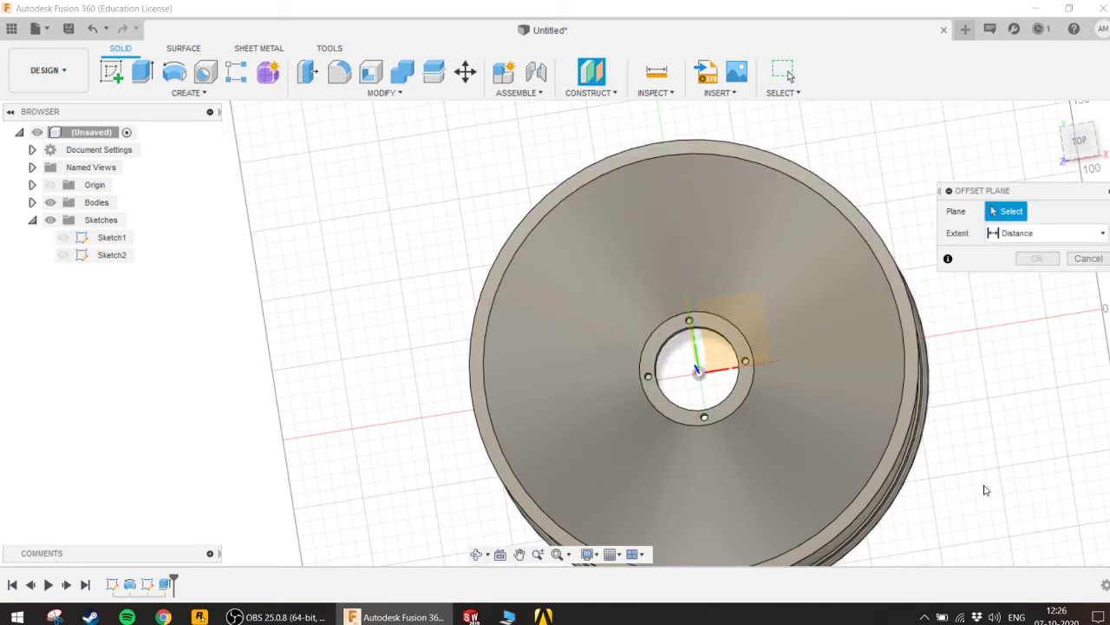
scroll(983, 468, "down", 2)
mouse_move(981, 446)
middle_mouse_down("shift")
mouse_move(981, 372)
mouse_move(896, 320)
mouse_move(815, 314)
middle_mouse_up("shift")
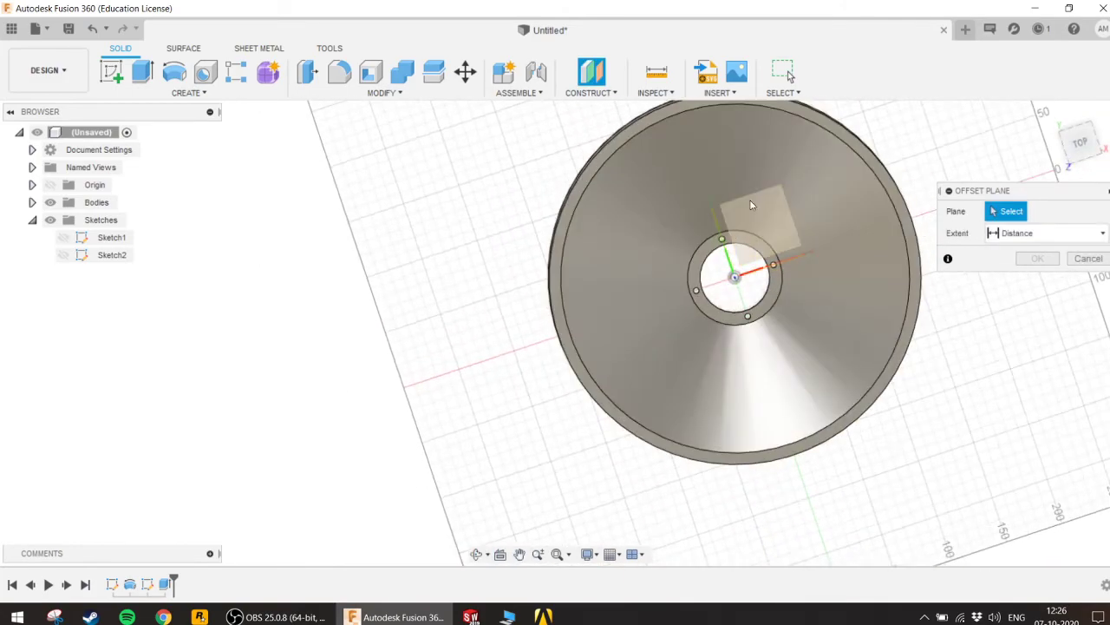
left_click(751, 205)
mouse_move(955, 438)
middle_mouse_down("shift")
mouse_move(954, 336)
mouse_move(952, 355)
middle_mouse_up("shift")
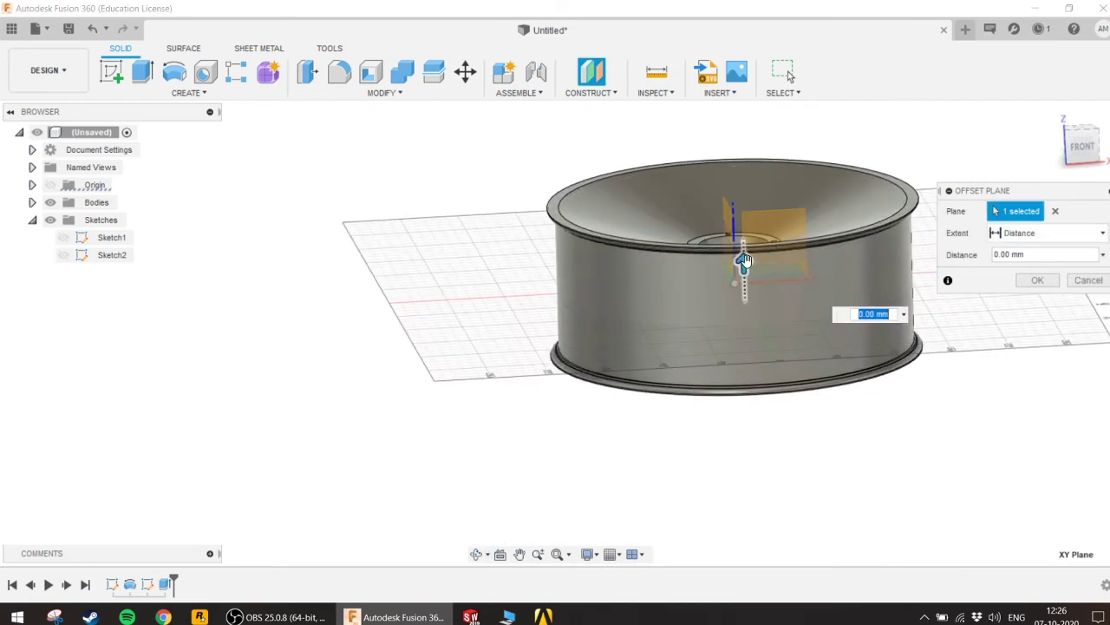
left_click_drag(744, 261, 742, 138)
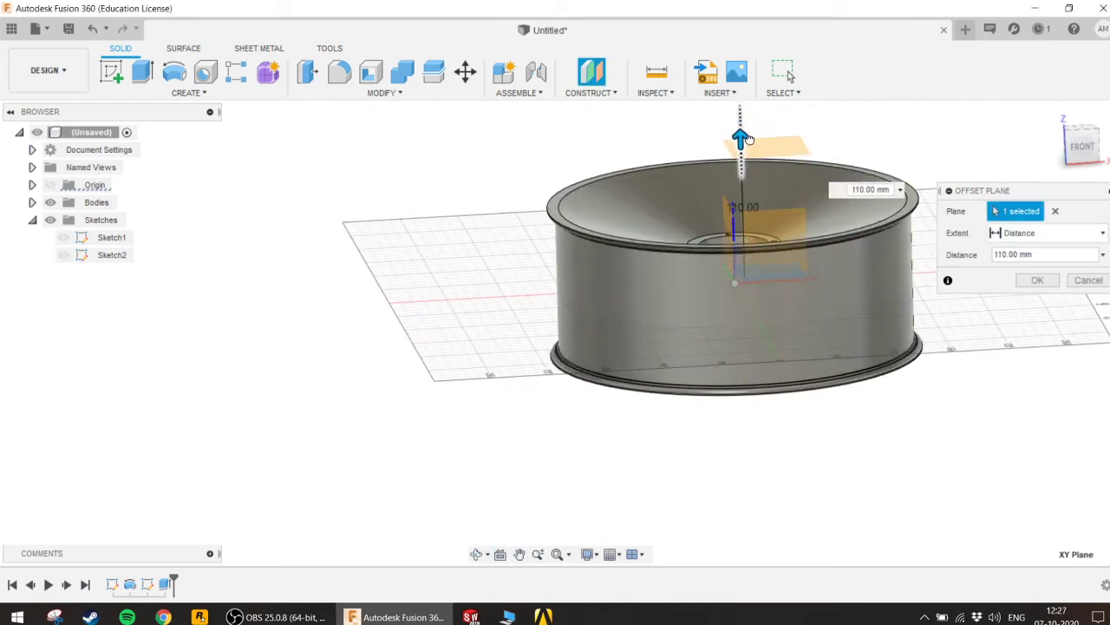
left_click_drag(748, 139, 741, 152)
mouse_move(899, 349)
middle_mouse_down("shift")
mouse_move(894, 320)
mouse_move(912, 299)
middle_mouse_up("shift")
left_click(1037, 279)
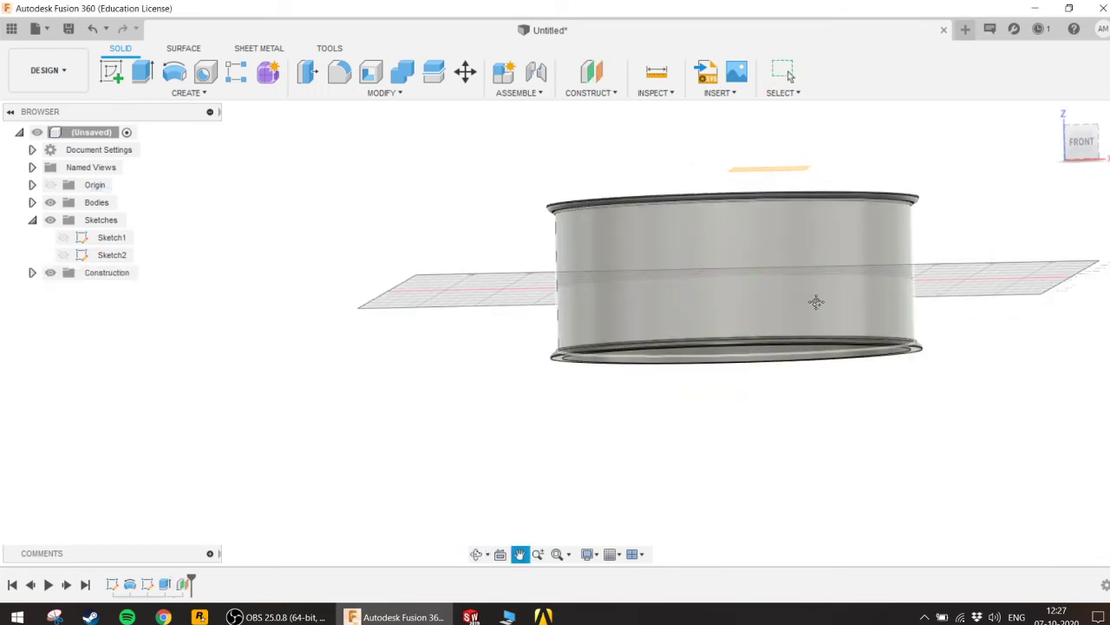
mouse_move(815, 301)
middle_mouse_down("shift")
mouse_move(781, 468)
mouse_move(763, 408)
middle_mouse_up("shift")
scroll(757, 388, "up", 3)
Step: Start a new sketch on the offset plane and switch to the top view
scroll(756, 388, "up", 3)
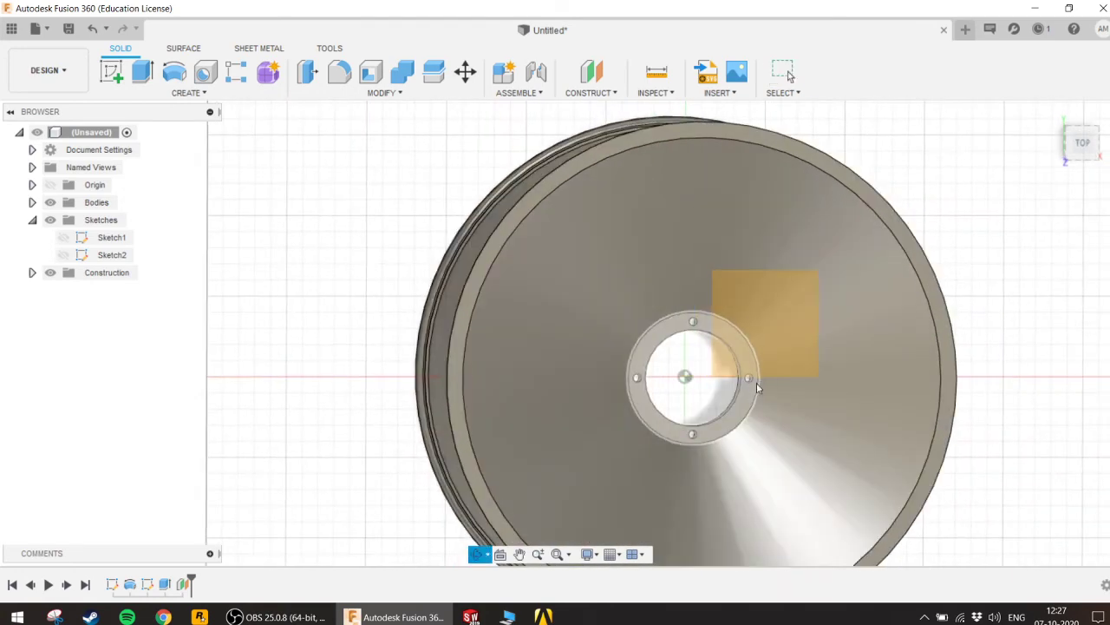
left_click(769, 320)
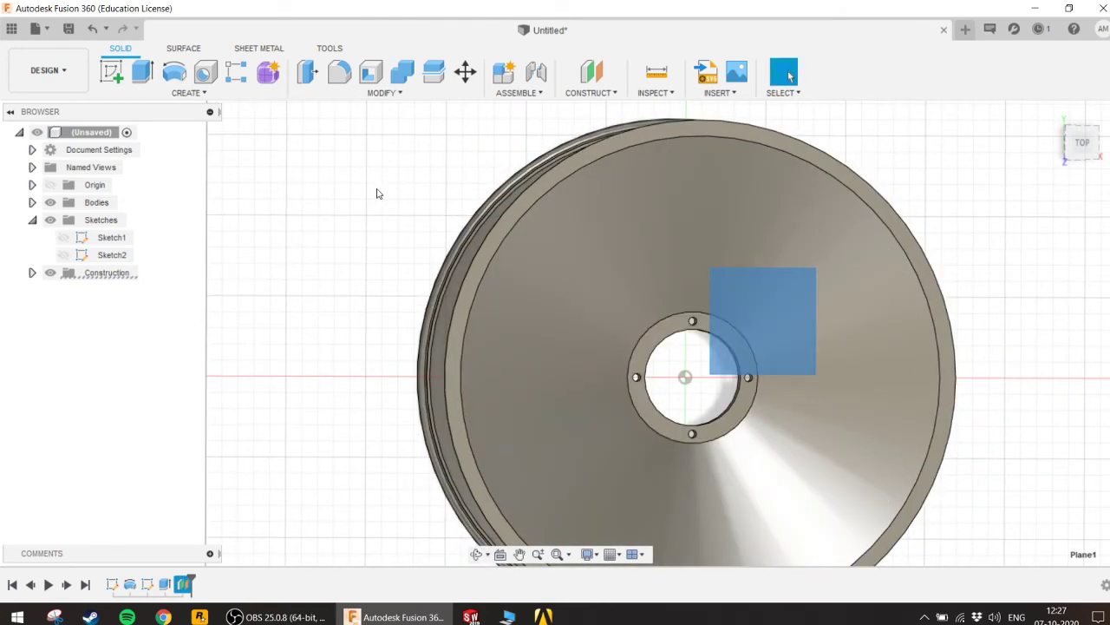
left_click(174, 94)
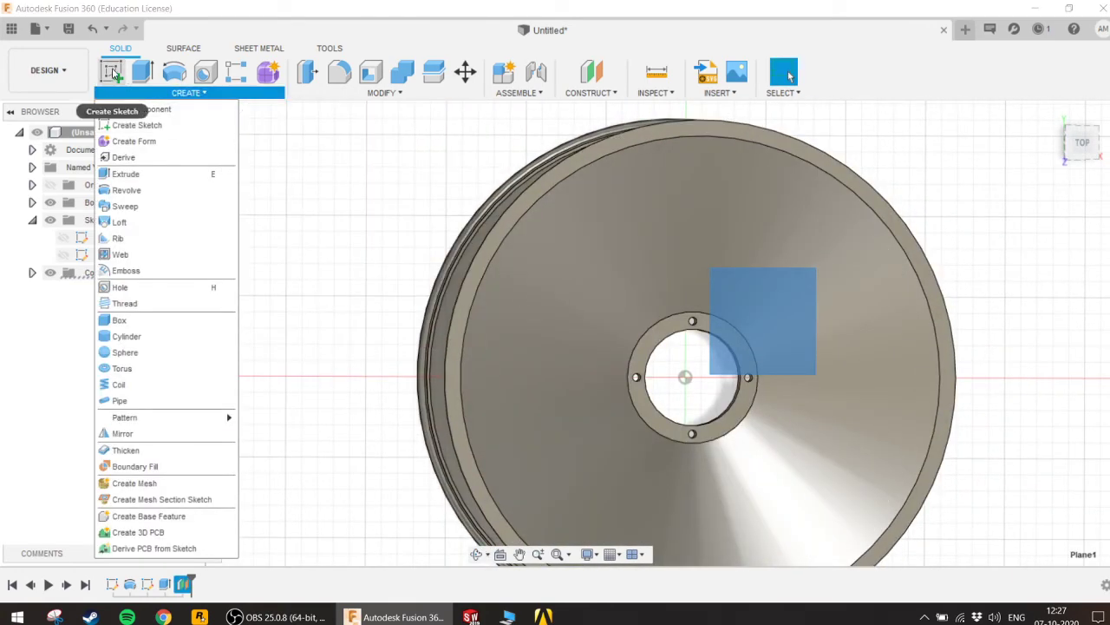
left_click(167, 124)
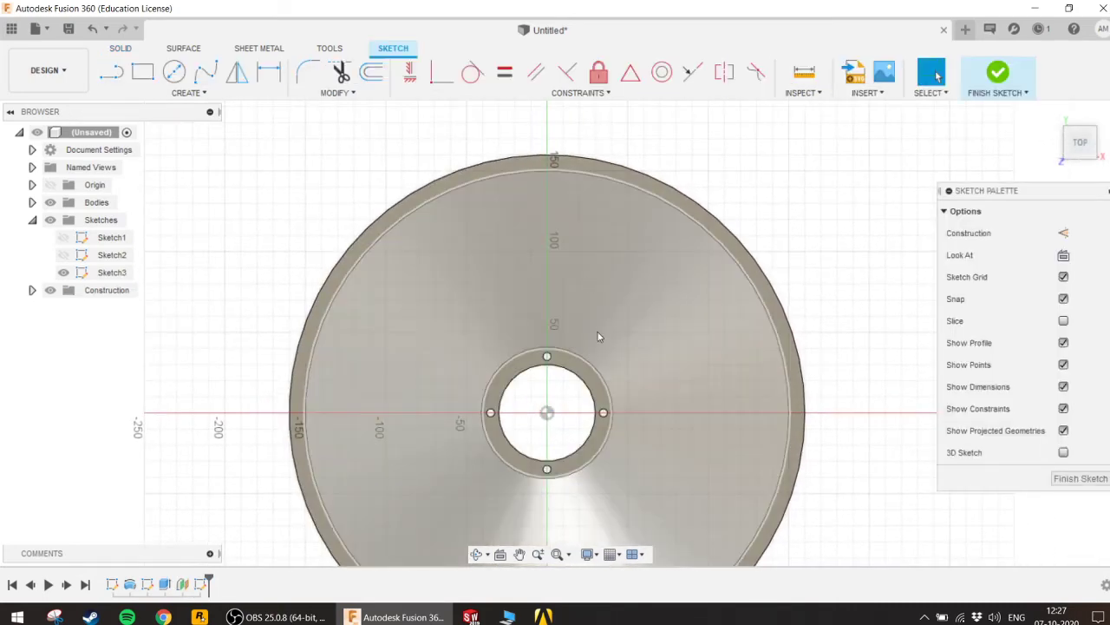
mouse_move(598, 332)
middle_mouse_down("shift")
mouse_move(602, 280)
mouse_move(594, 351)
middle_mouse_up("shift")
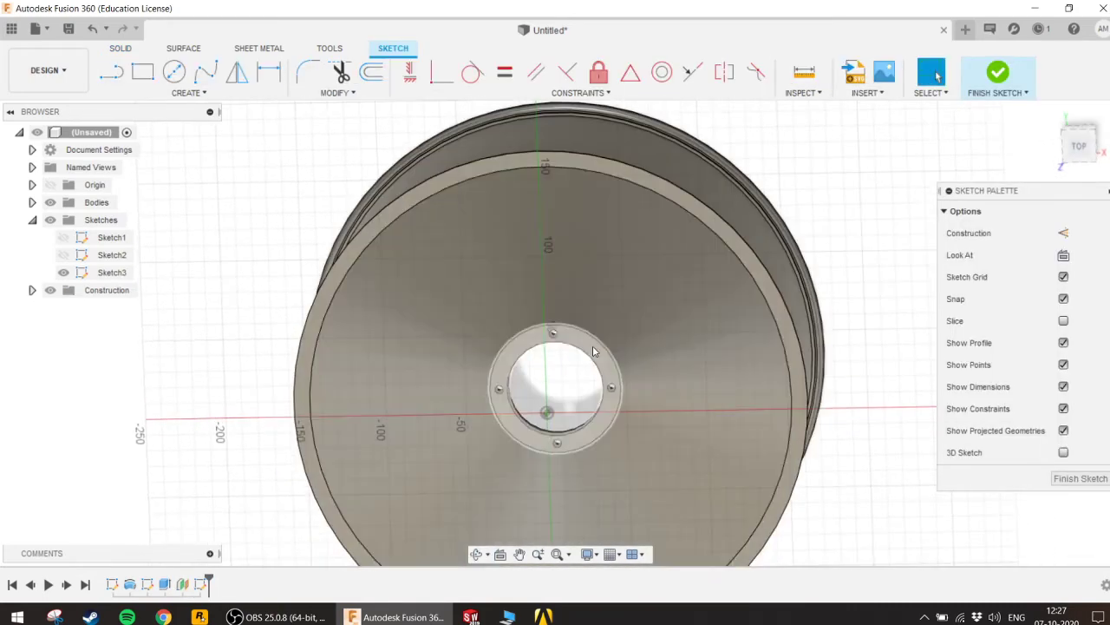
left_click(1087, 149)
mouse_move(602, 389)
middle_mouse_down()
mouse_move(664, 271)
mouse_move(660, 299)
middle_mouse_up()
scroll(664, 272, "down", 4)
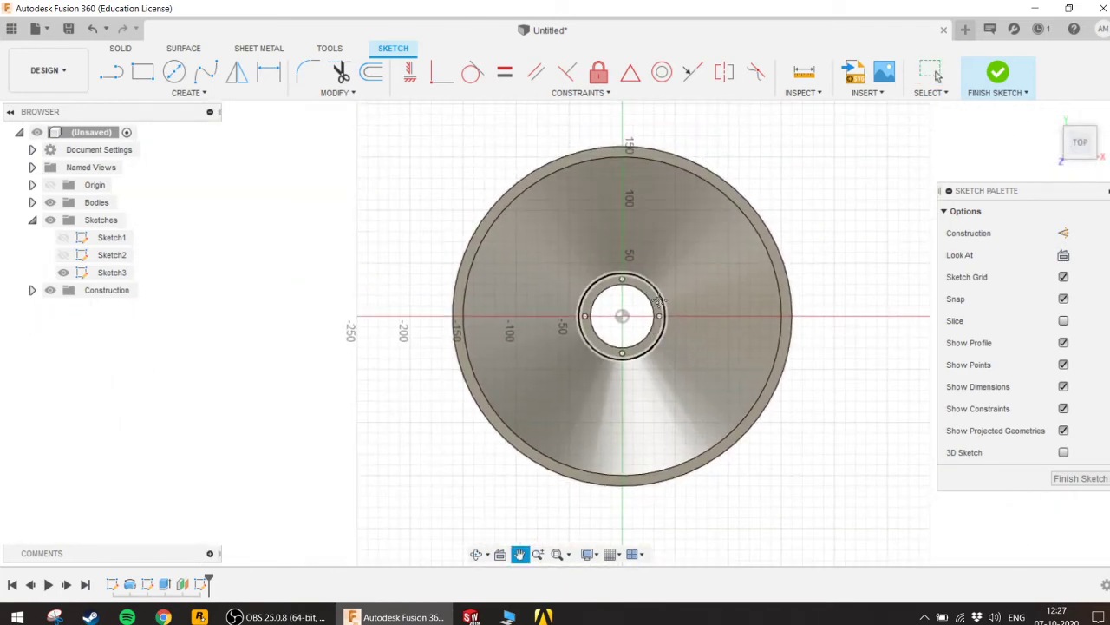
scroll(627, 282, "up", 3)
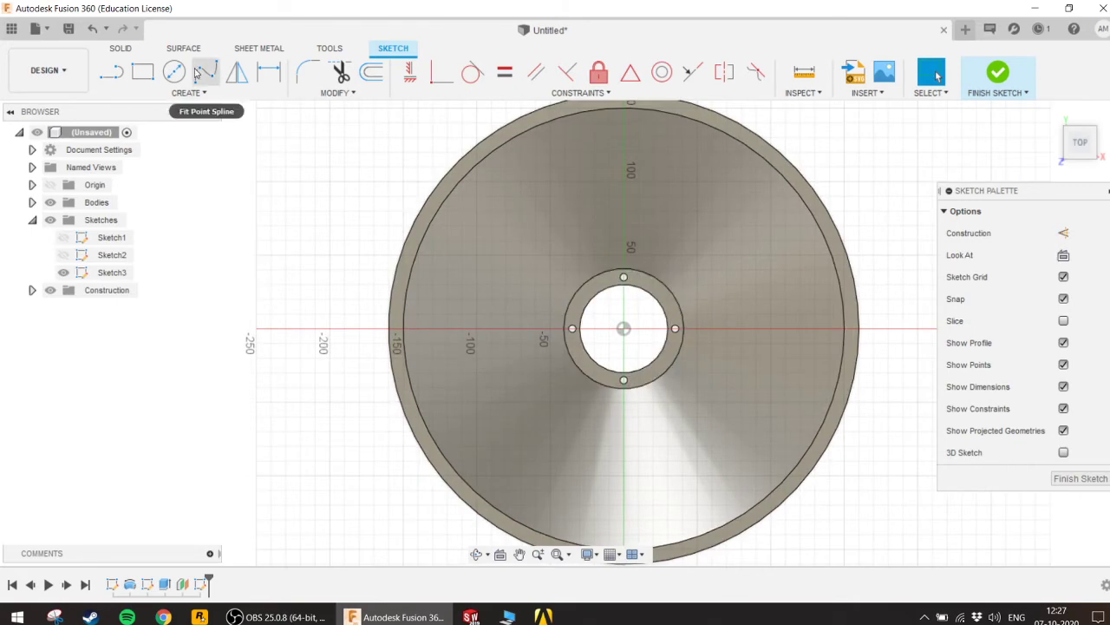
Step: Draw a circle centred on the origin and dimension it to Ø120 mm
left_click(174, 71)
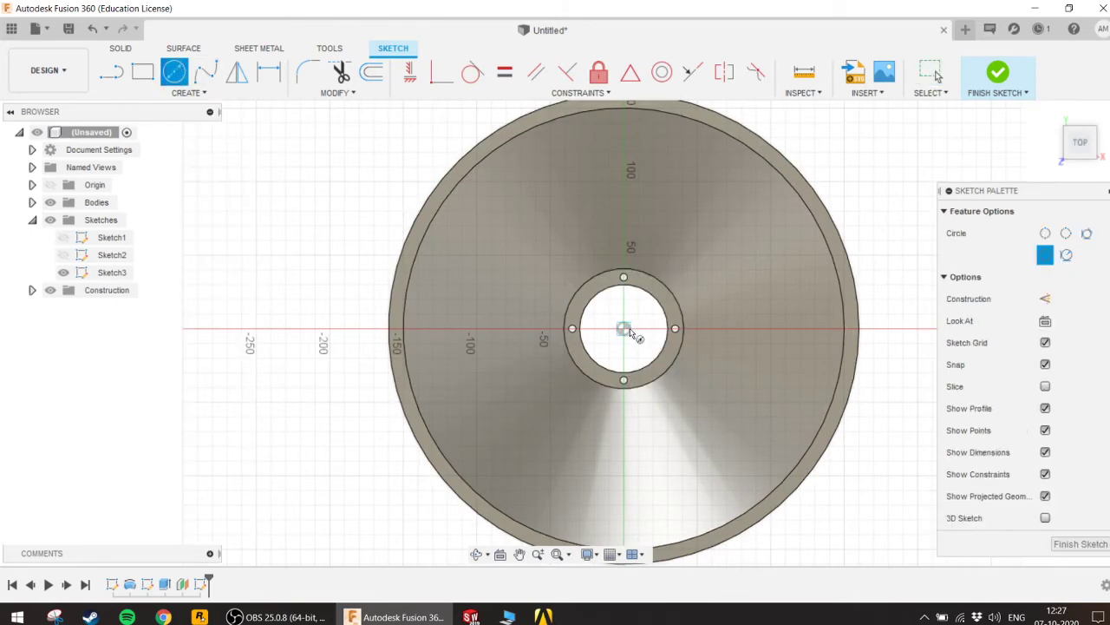
scroll(625, 333, "up", 5)
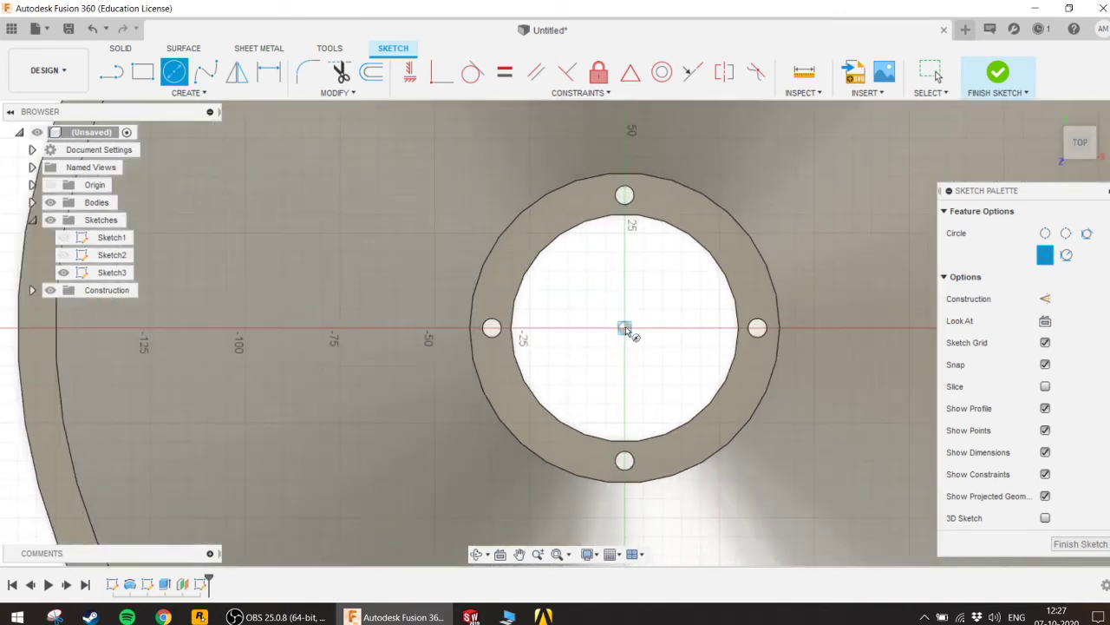
left_click(625, 328)
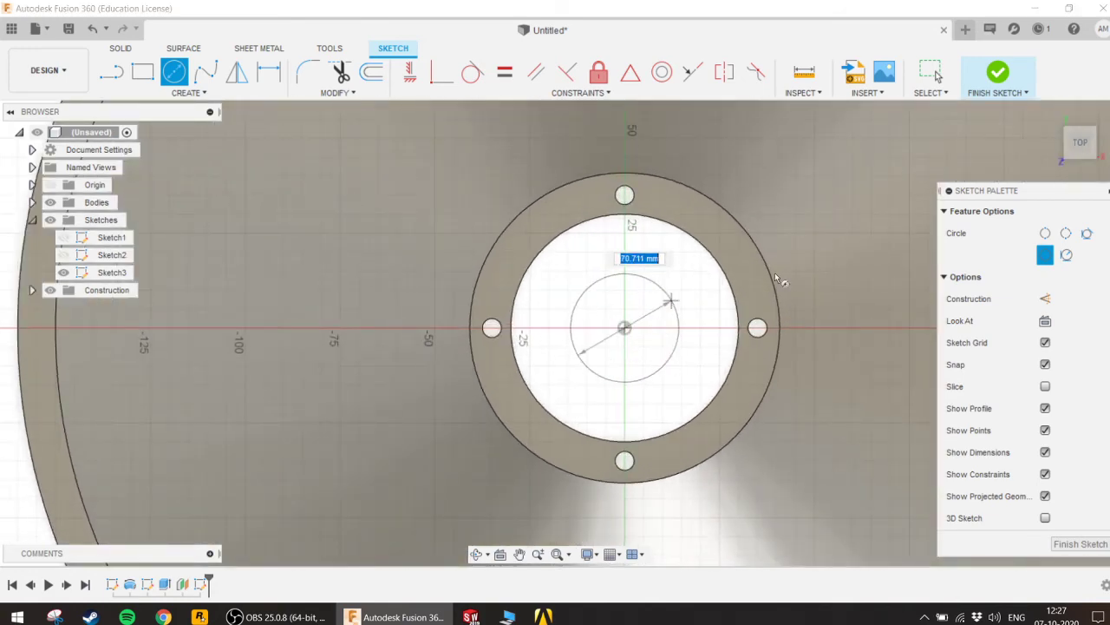
scroll(638, 347, "up", 4)
scroll(632, 345, "up", 3)
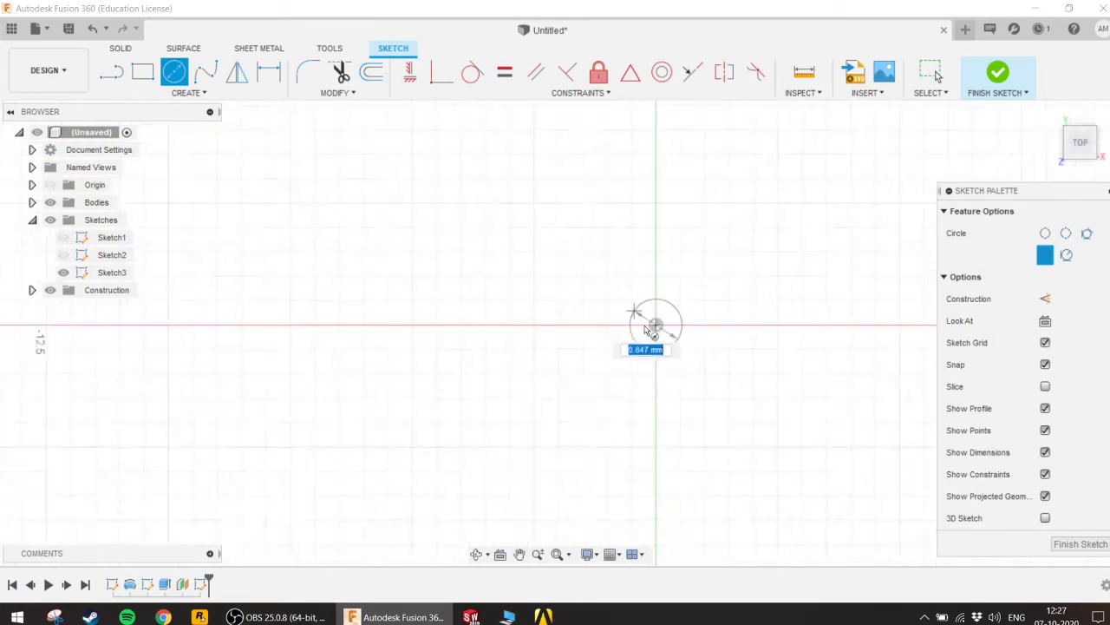
scroll(668, 365, "up", 2)
scroll(694, 395, "down", 5)
scroll(706, 411, "down", 5)
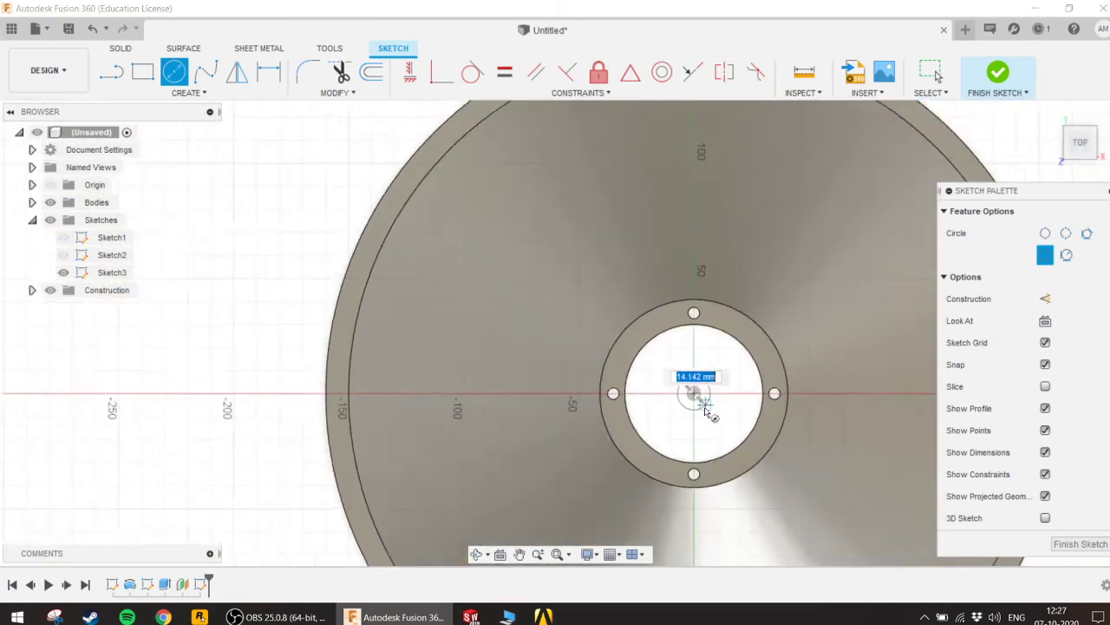
scroll(720, 421, "down", 2)
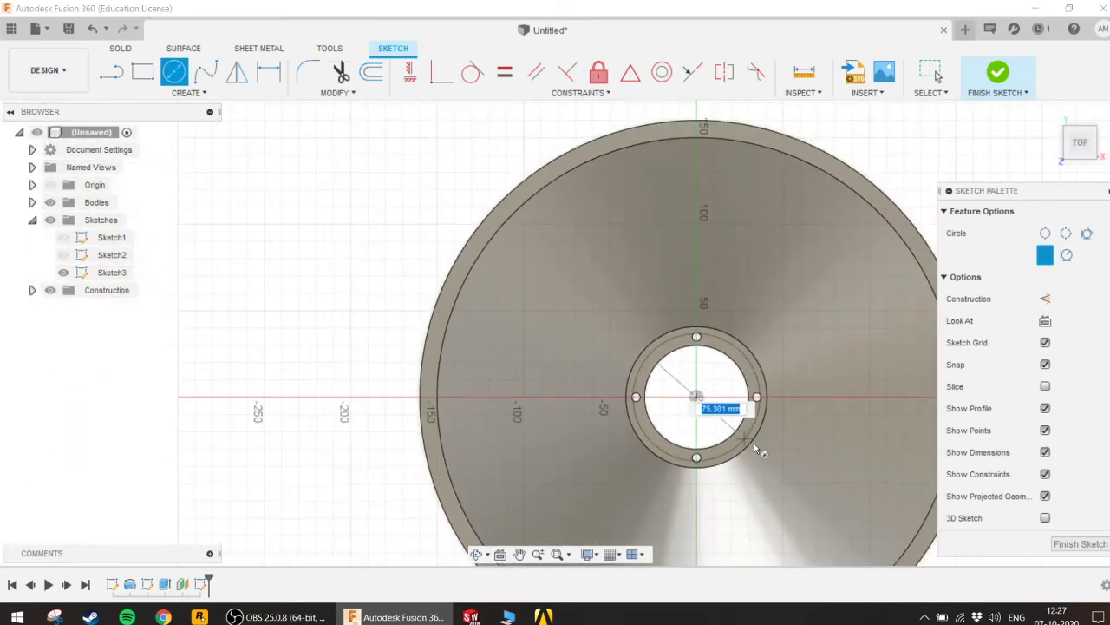
left_click(798, 465)
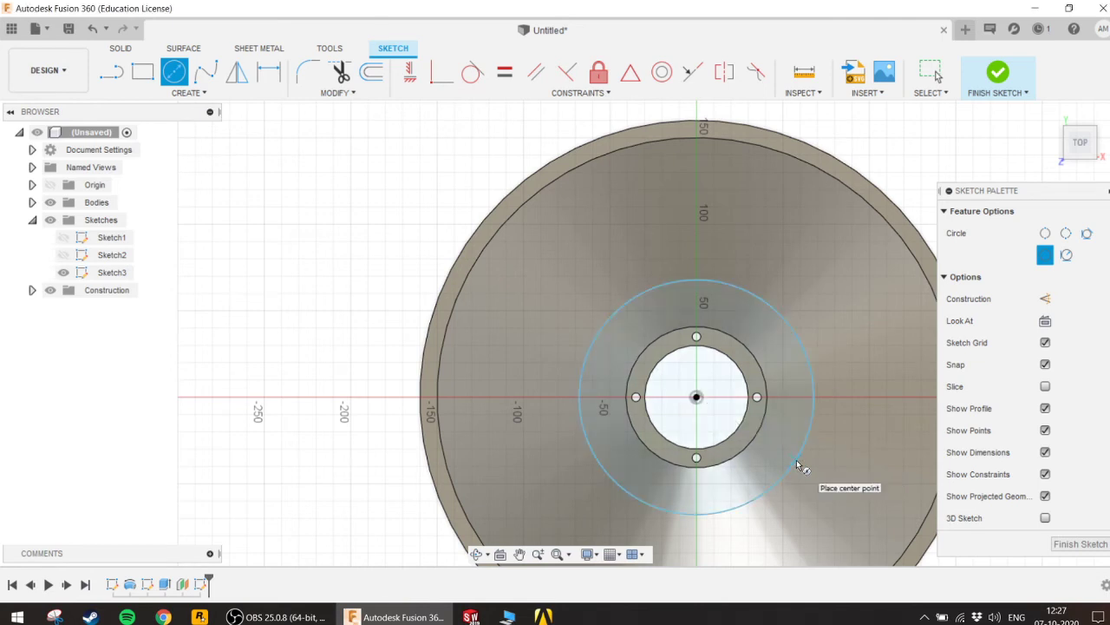
key("Escape")
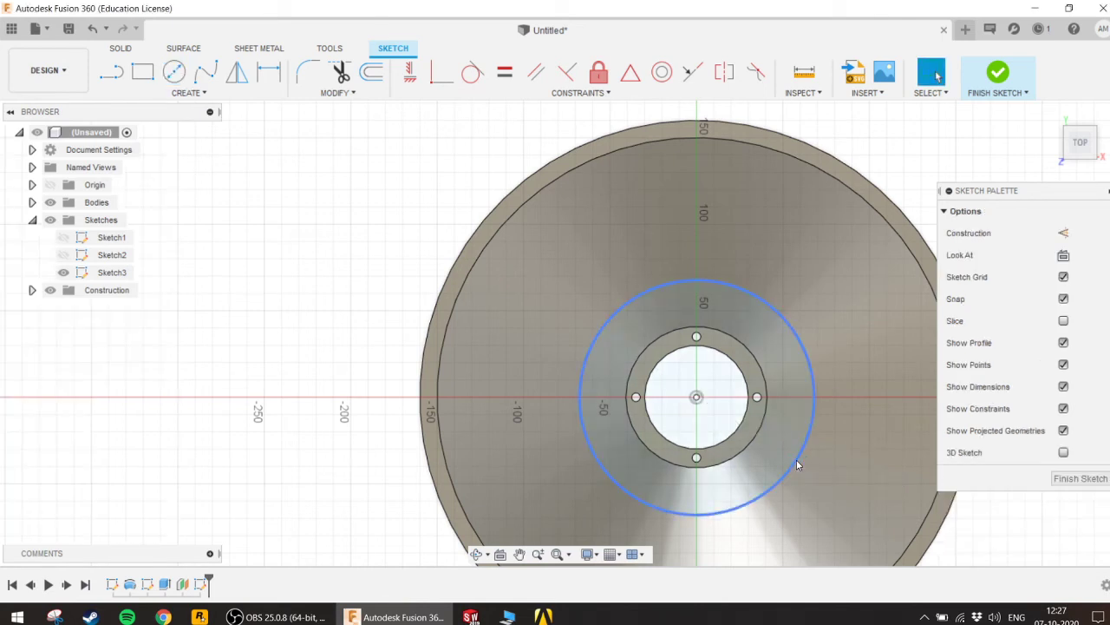
key("d")
left_click(809, 464)
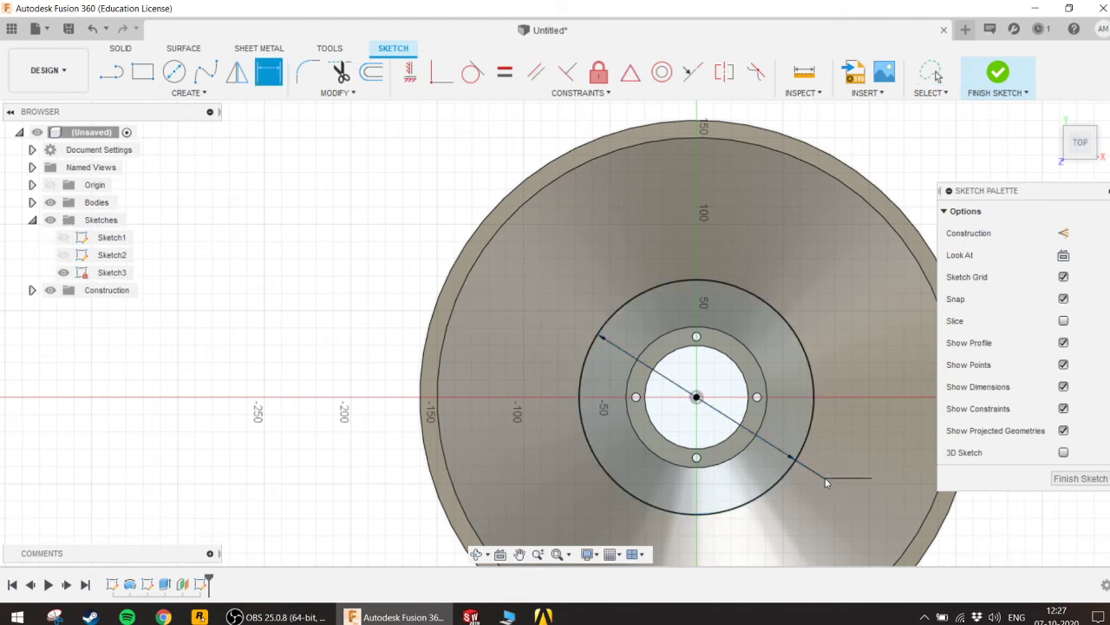
left_click(826, 481)
type("120")
key("Return")
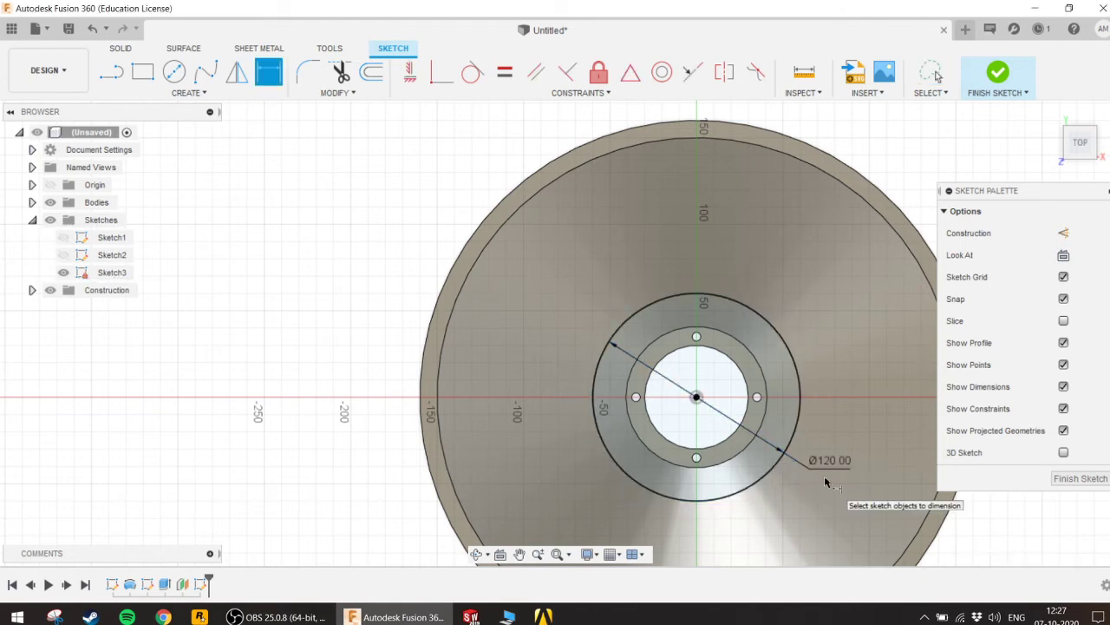
key("Escape")
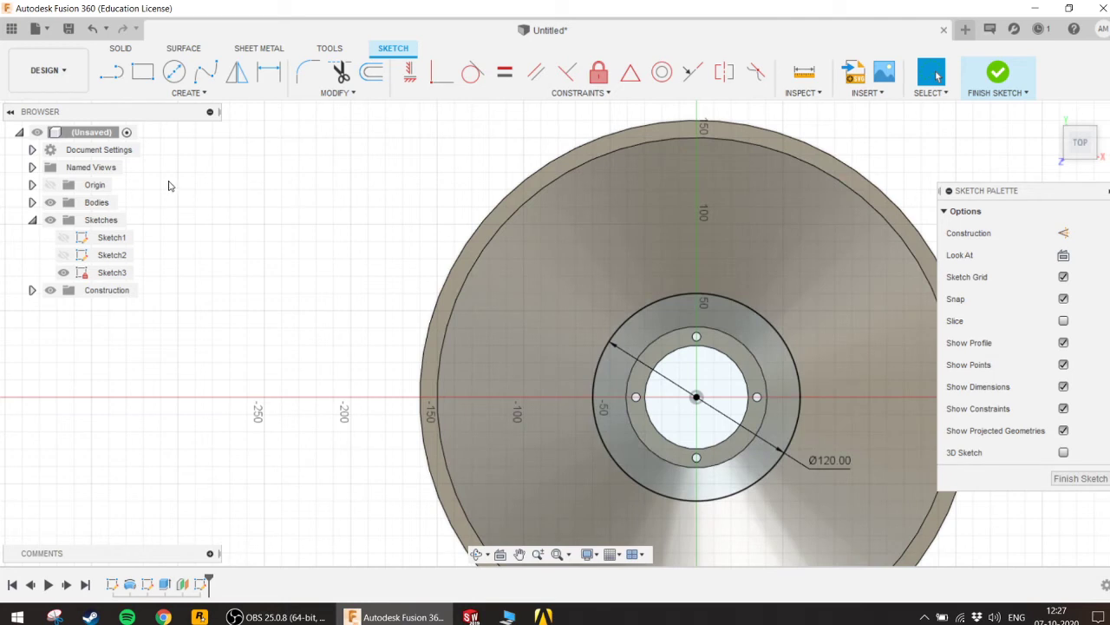
Step: Draw a second origin-centred circle and dimension it to Ø240 mm
left_click(173, 72)
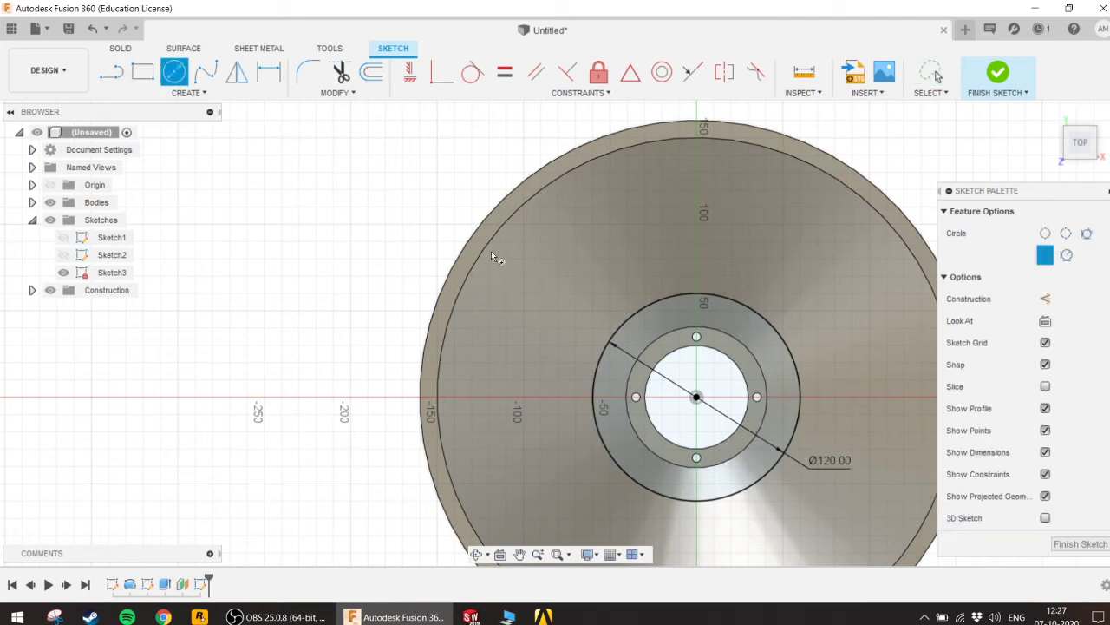
left_click(697, 397)
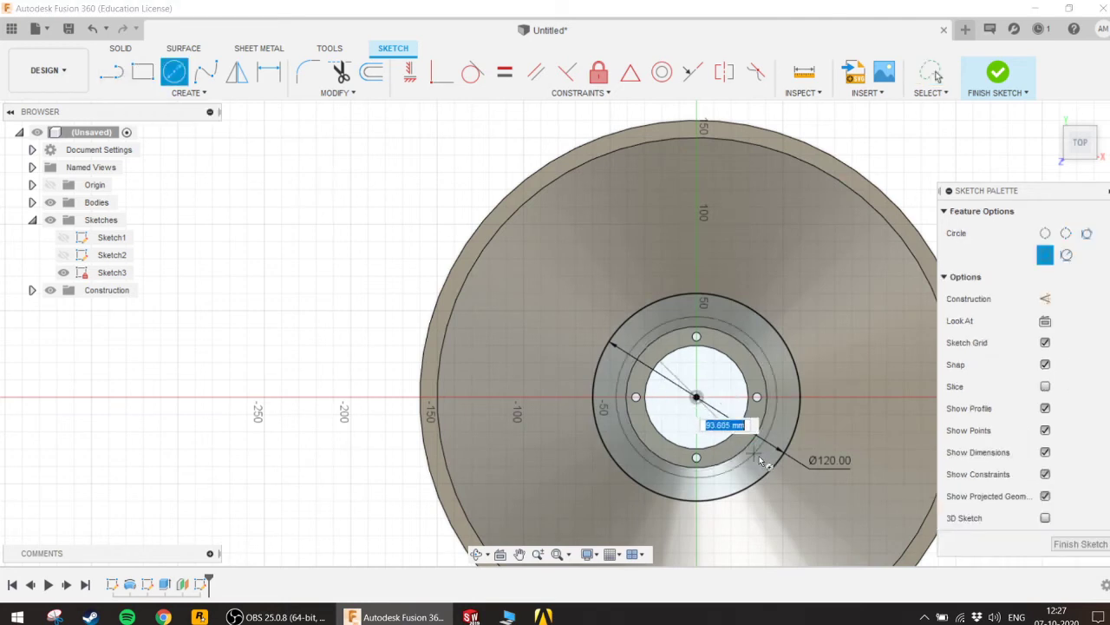
left_click(886, 505)
key("Escape")
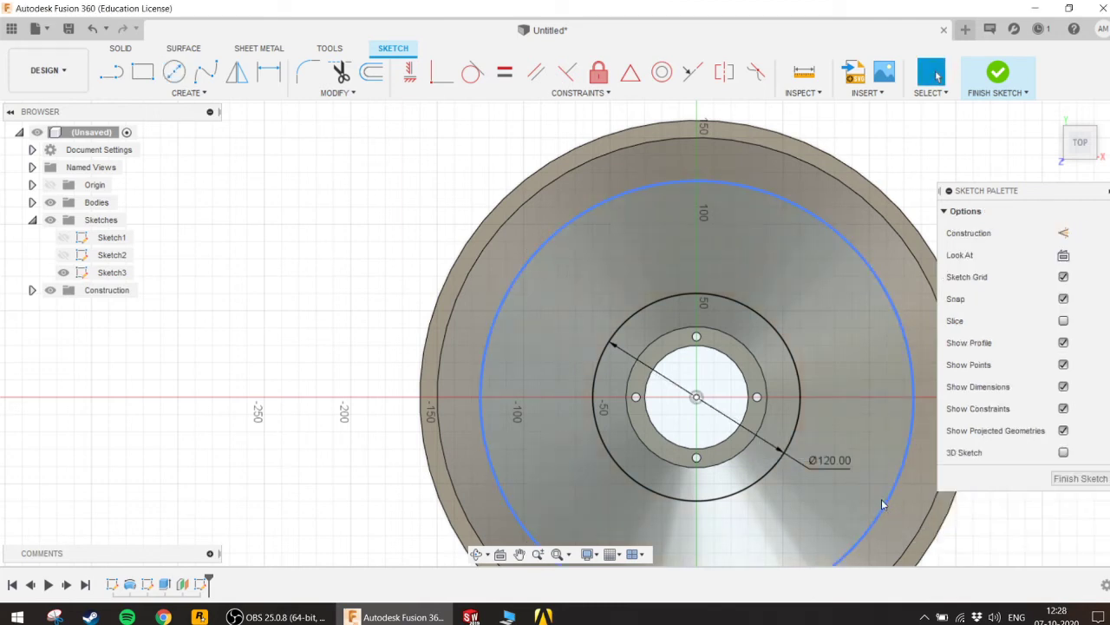
key("d")
left_click(895, 493)
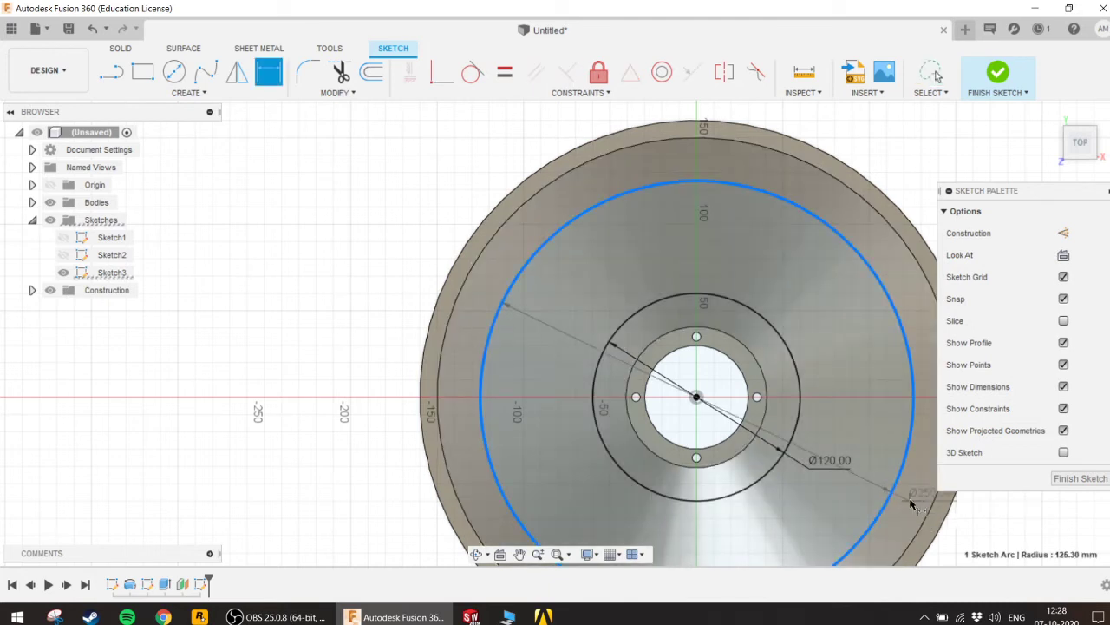
left_click(909, 498)
type("24")
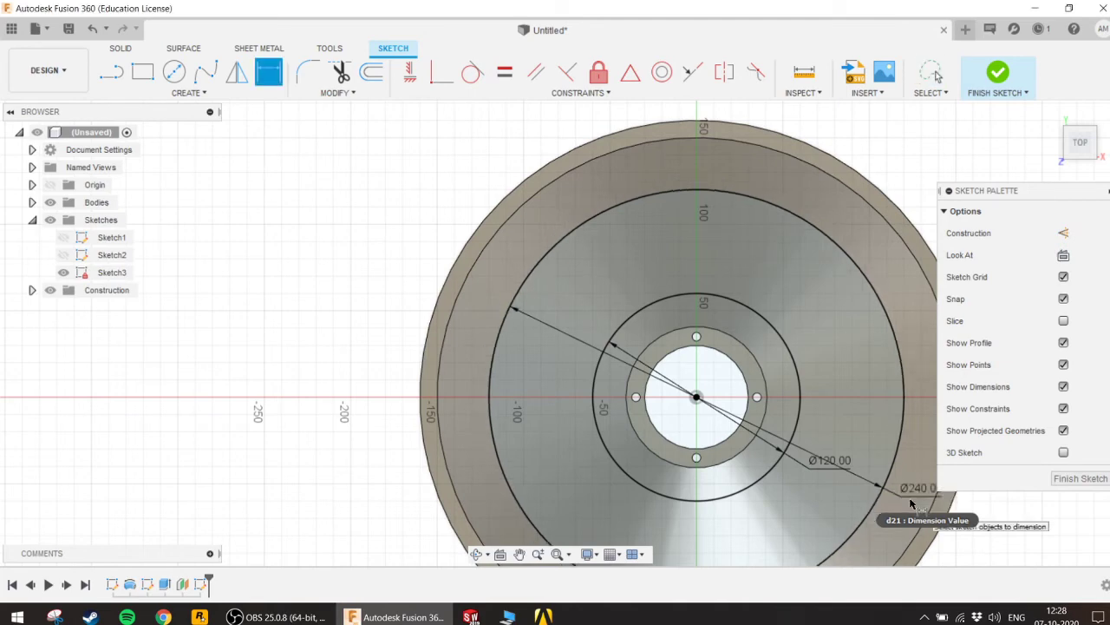
key("Return")
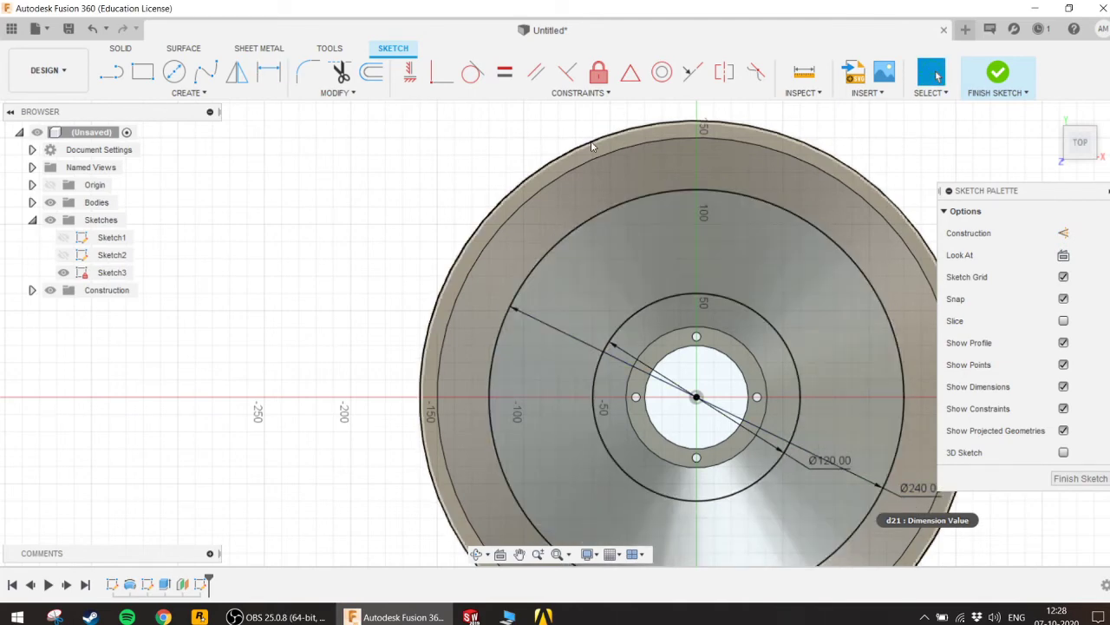
left_click(114, 78)
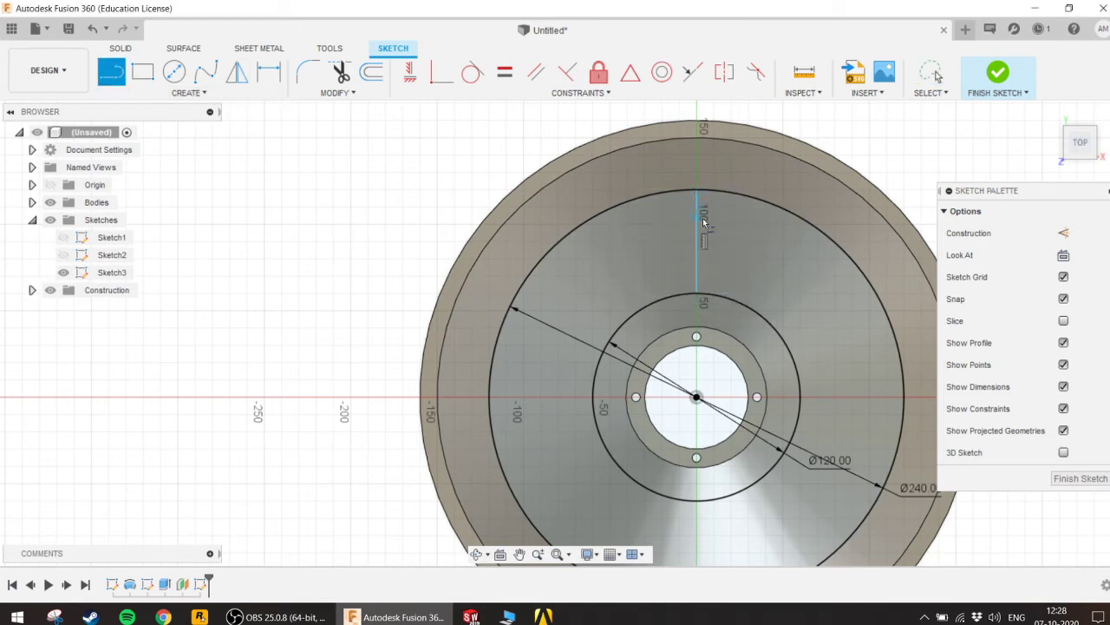
Step: Draw a radial line from the circle centre out to the outer circle
key("Escape")
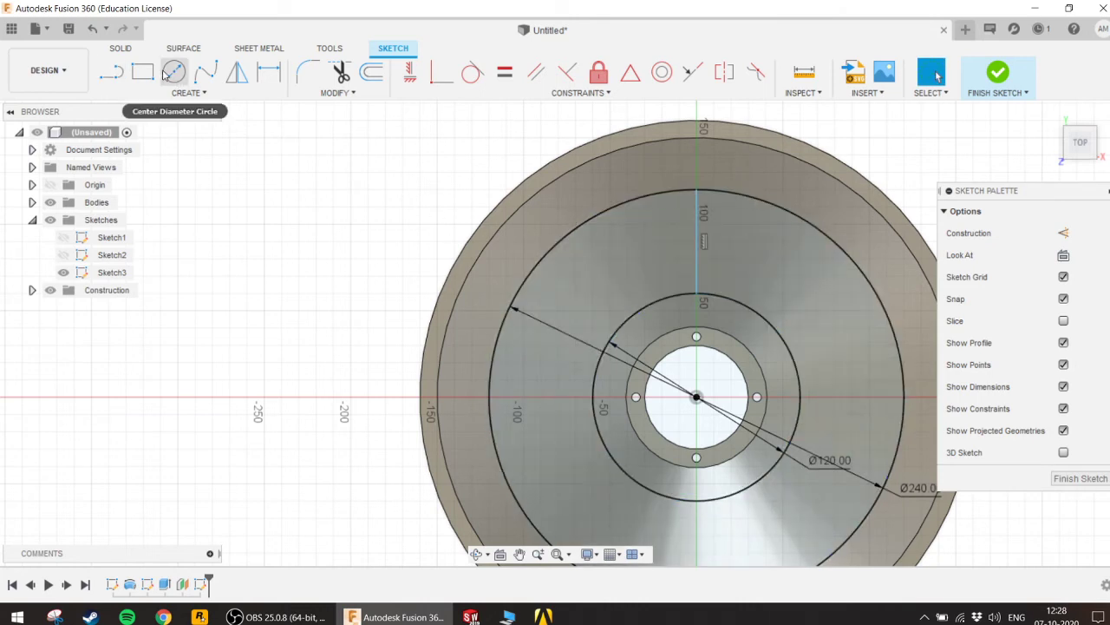
left_click(111, 74)
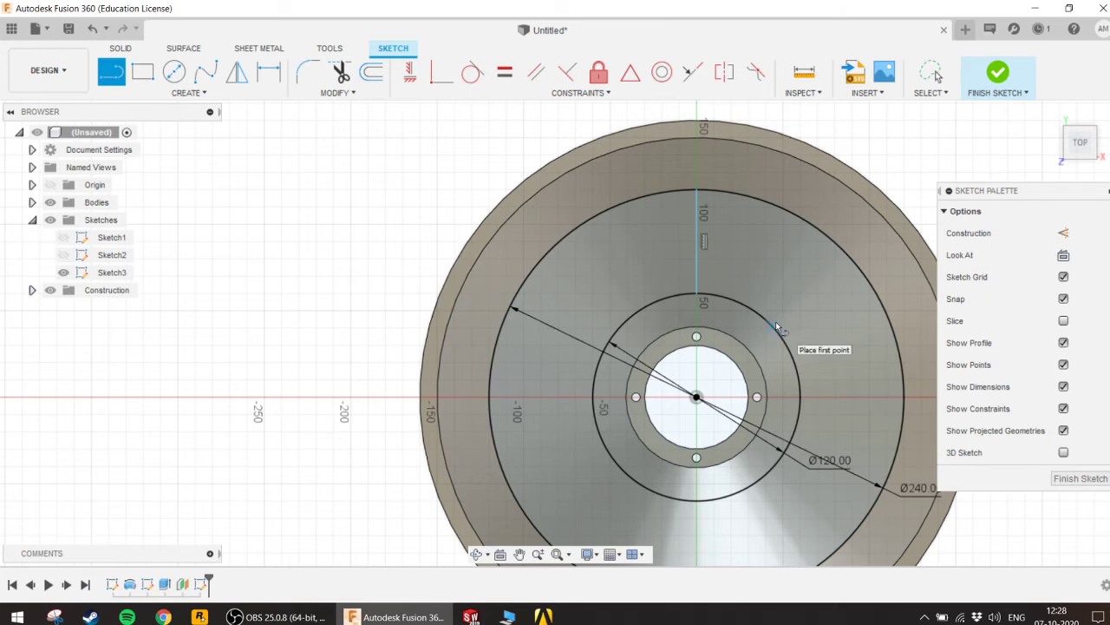
left_click(696, 397)
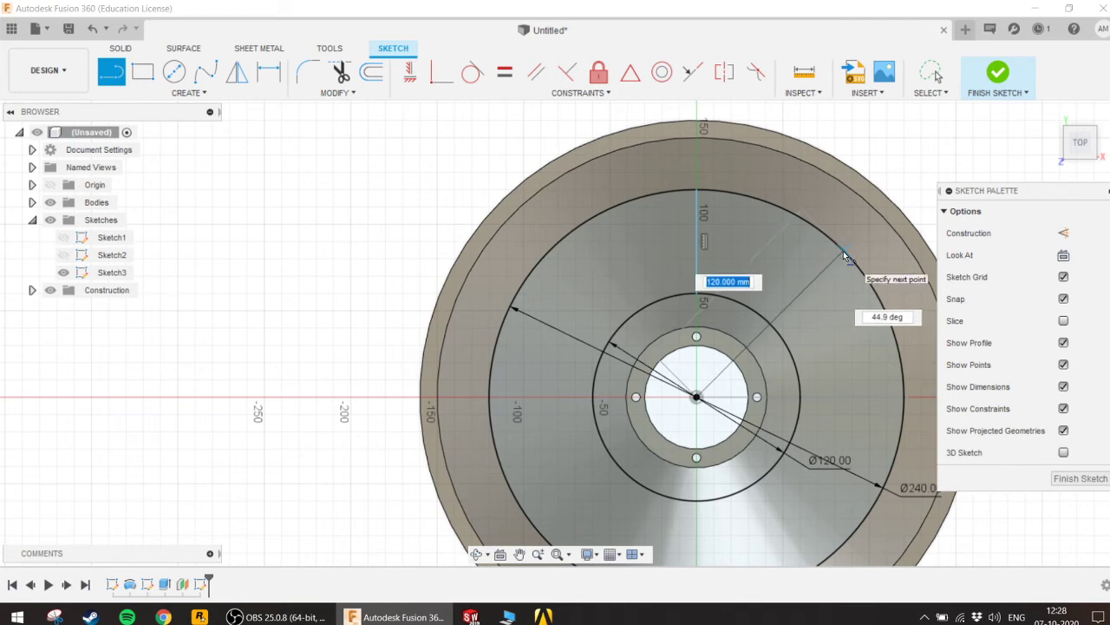
double_click(846, 254)
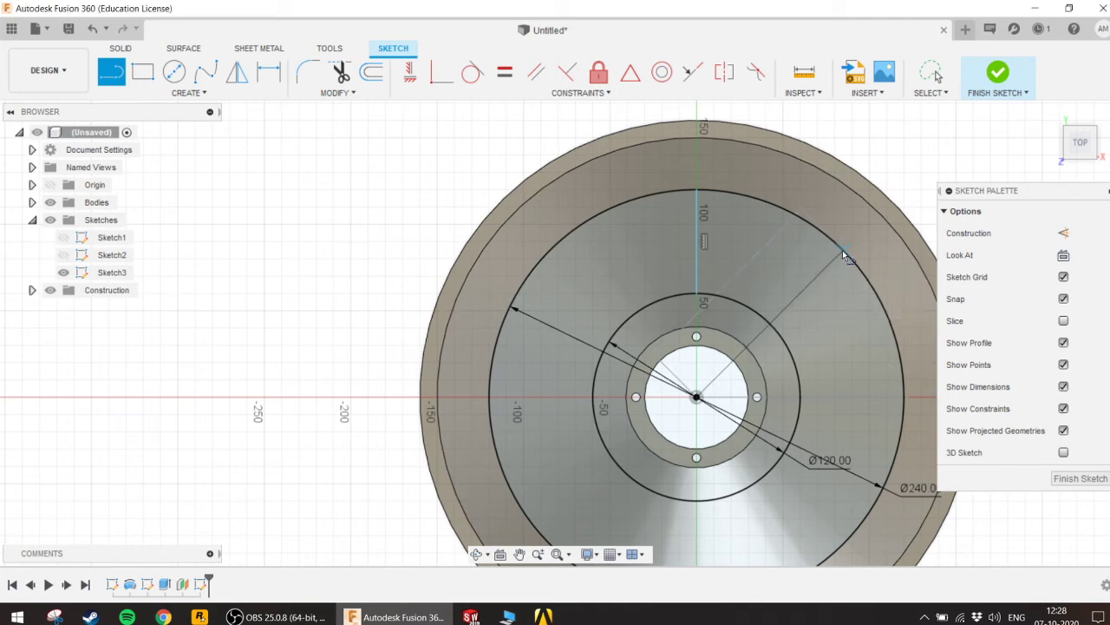
key("Escape")
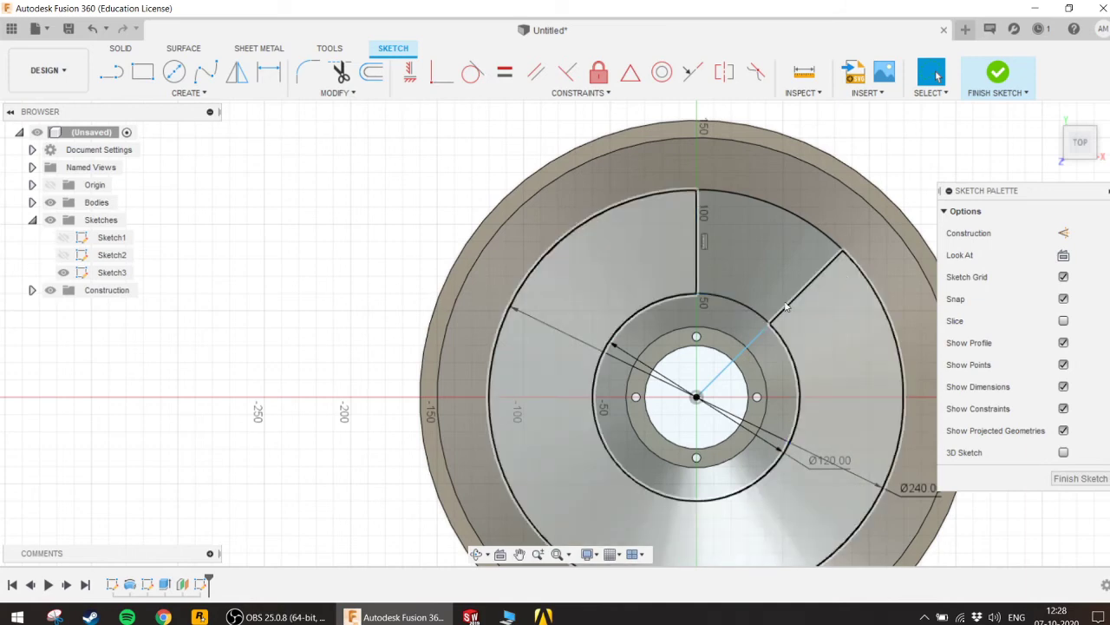
scroll(749, 327, "down", 2)
Step: Dimension the angle between the new line and the vertical line as 45°
key("d")
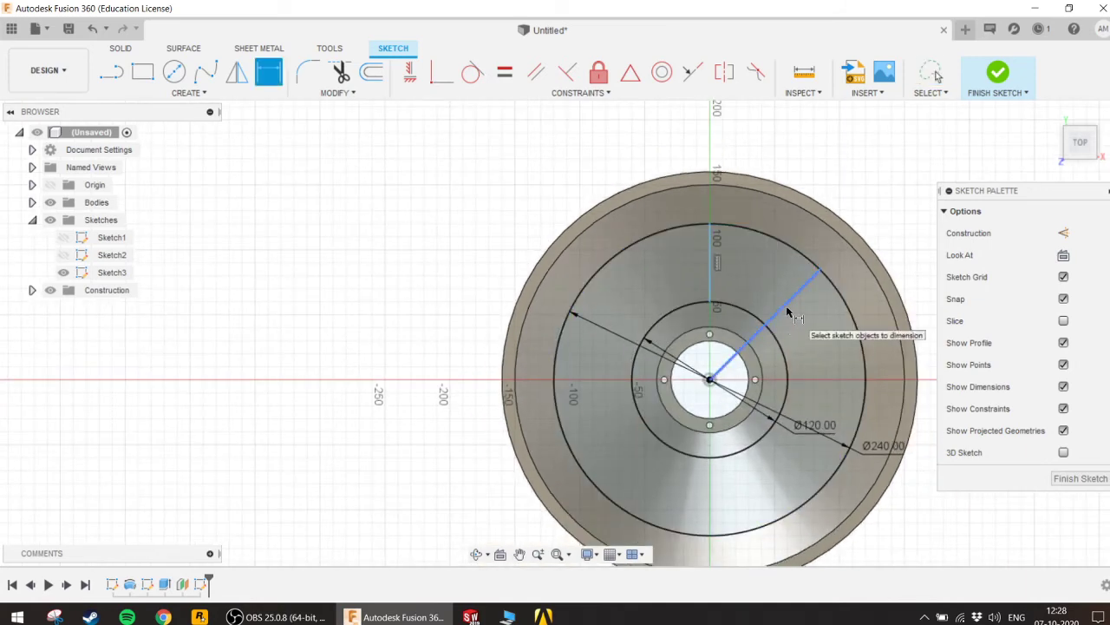
left_click(788, 311)
left_click(712, 273)
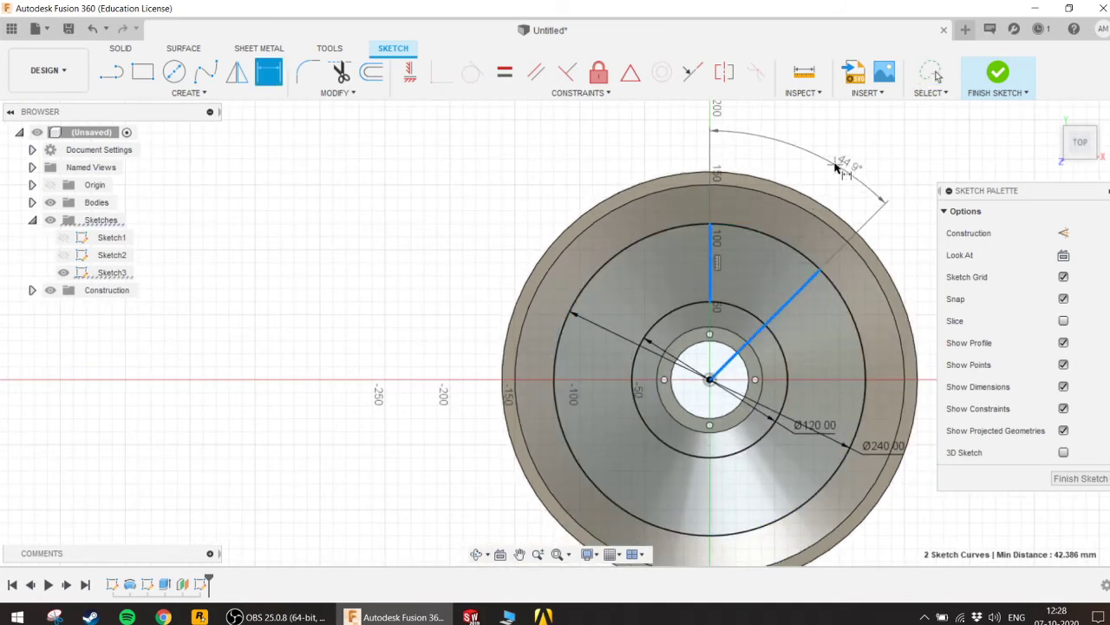
left_click(838, 181)
type("45")
key("Return")
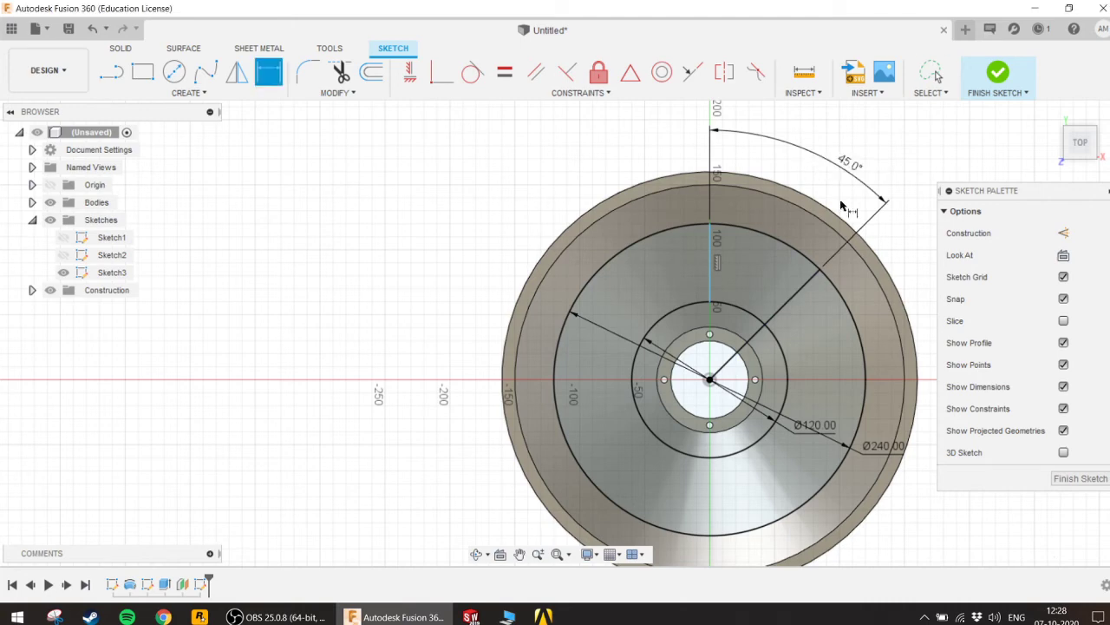
key("Escape")
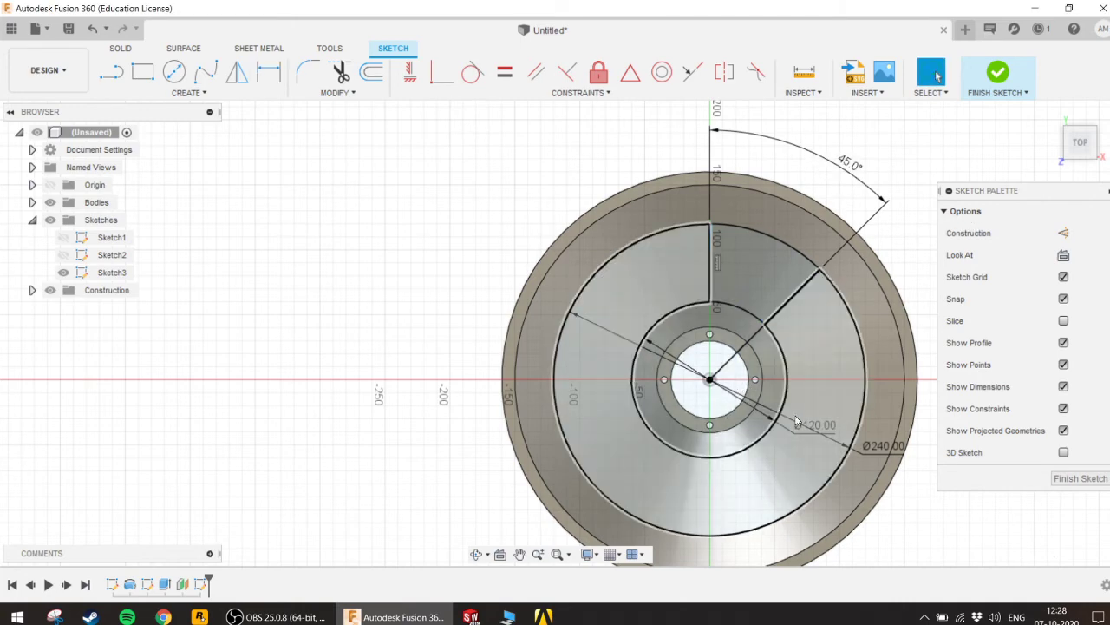
Step: Trim the Ø240 and Ø120 circles and the inner radial segment to leave a closed 45° wedge
left_click(111, 72)
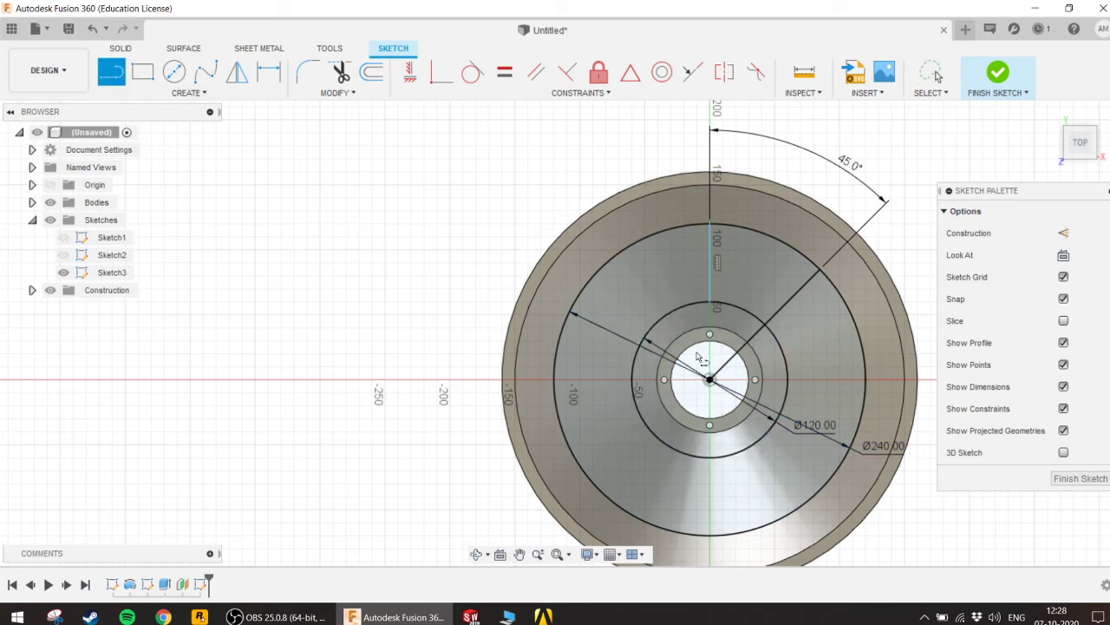
left_click(790, 381)
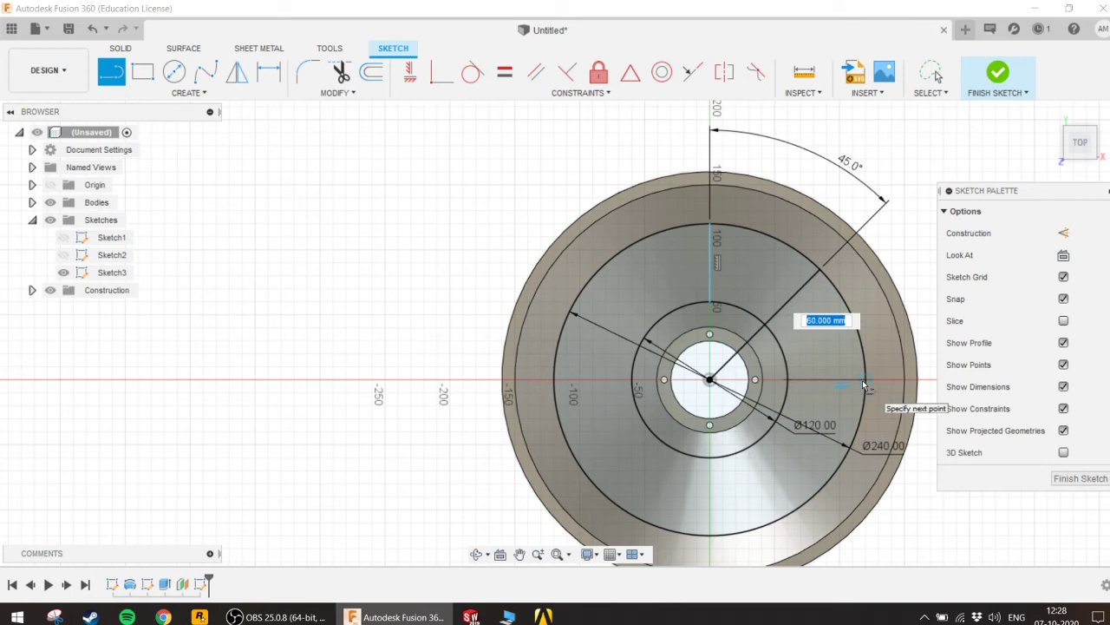
key("Escape")
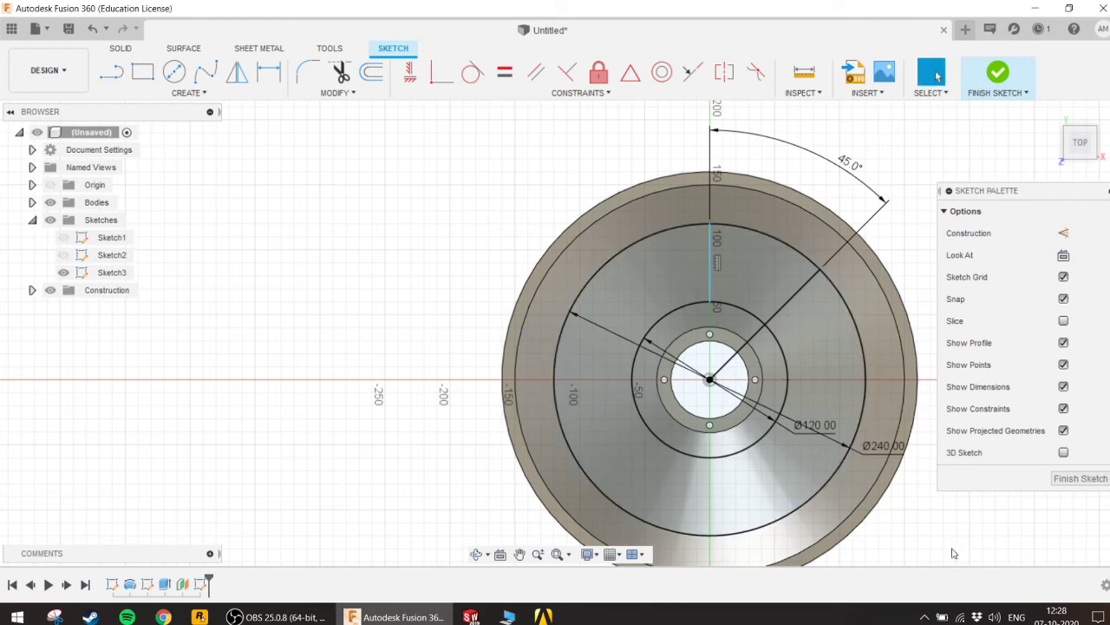
left_click(343, 71)
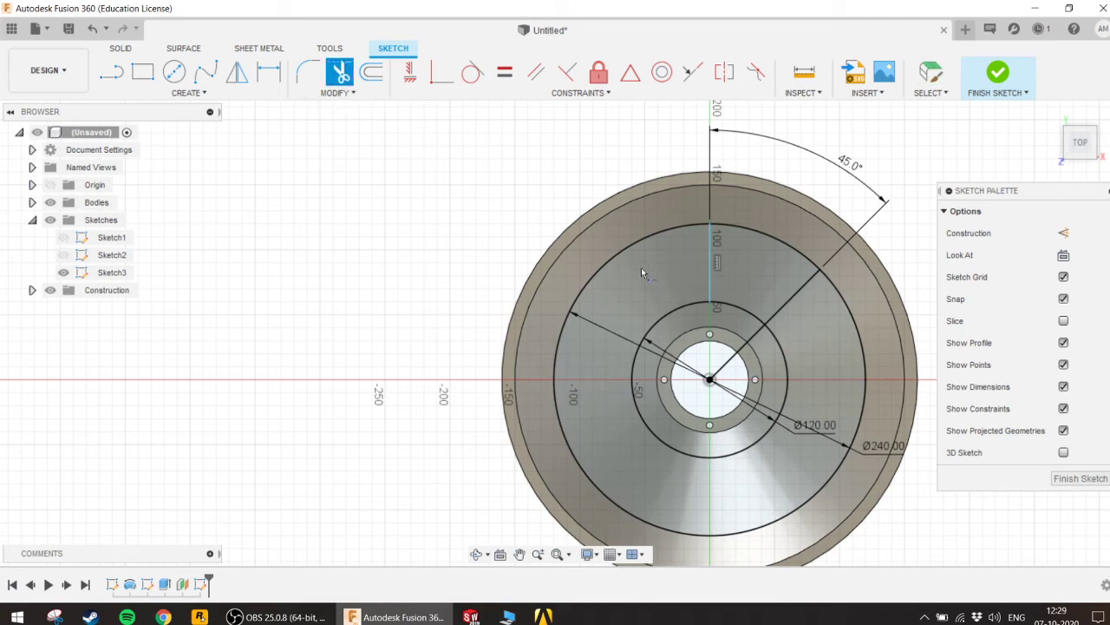
left_click(627, 248)
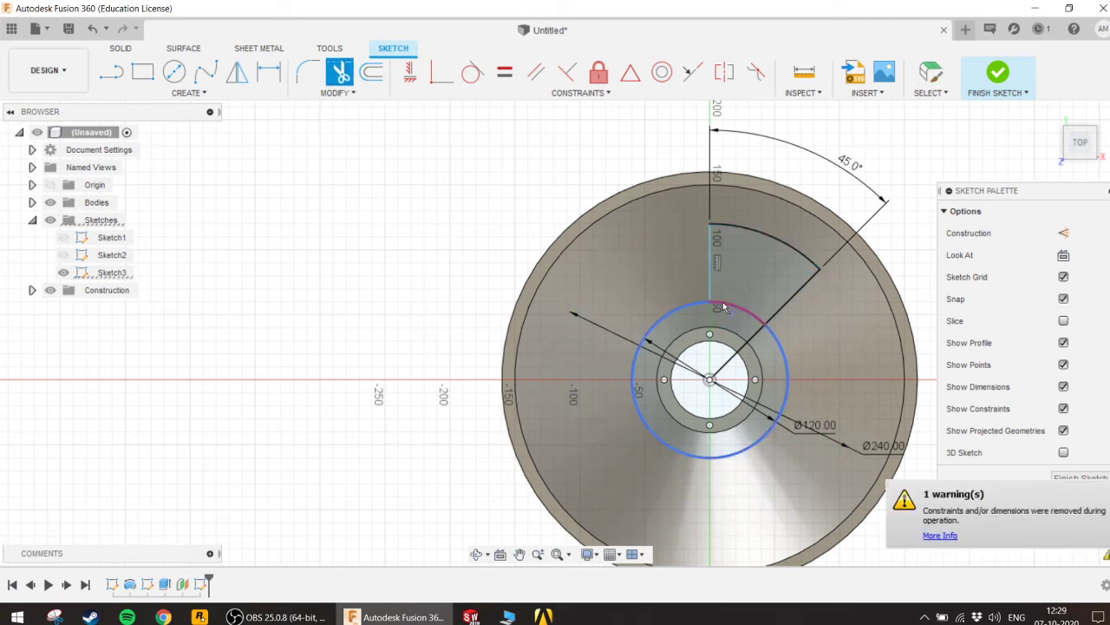
left_click(786, 363)
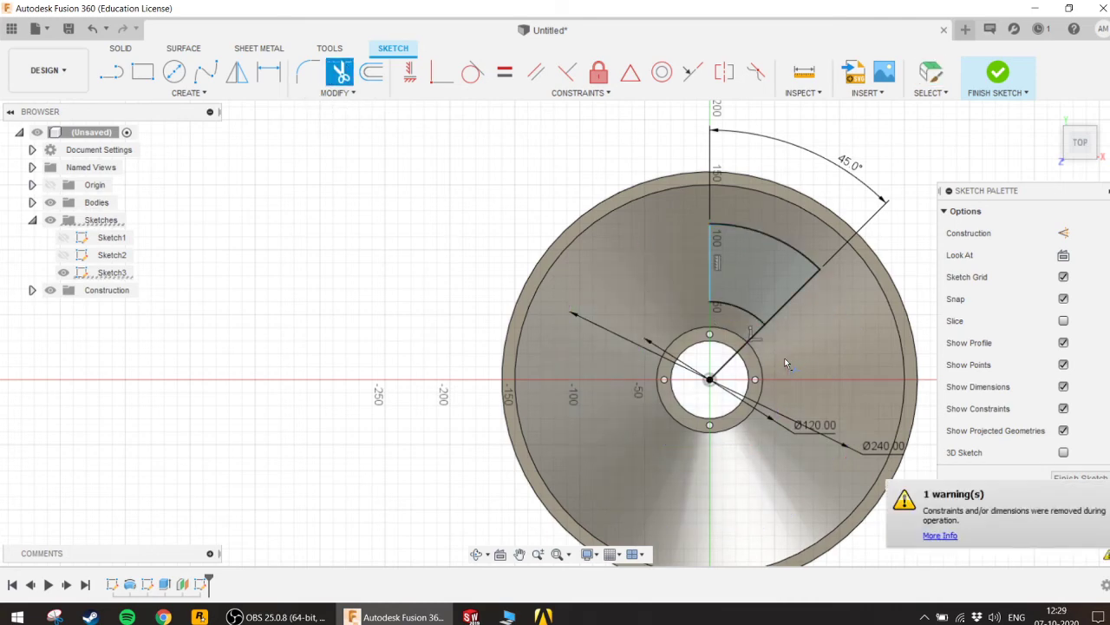
scroll(766, 332, "up", 3)
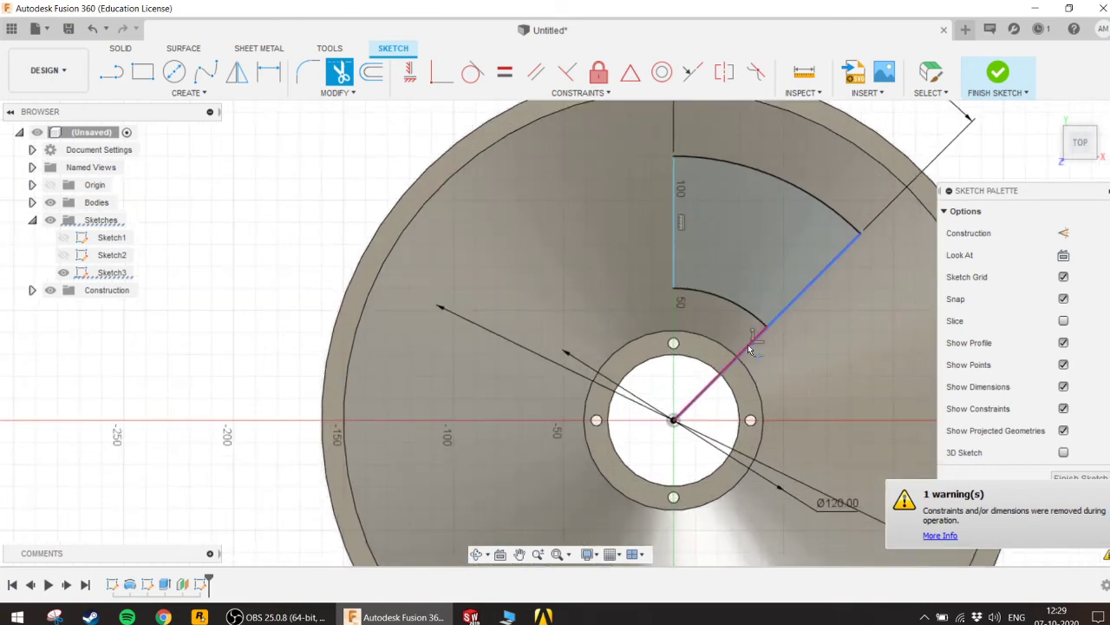
left_click(751, 348)
key("Escape")
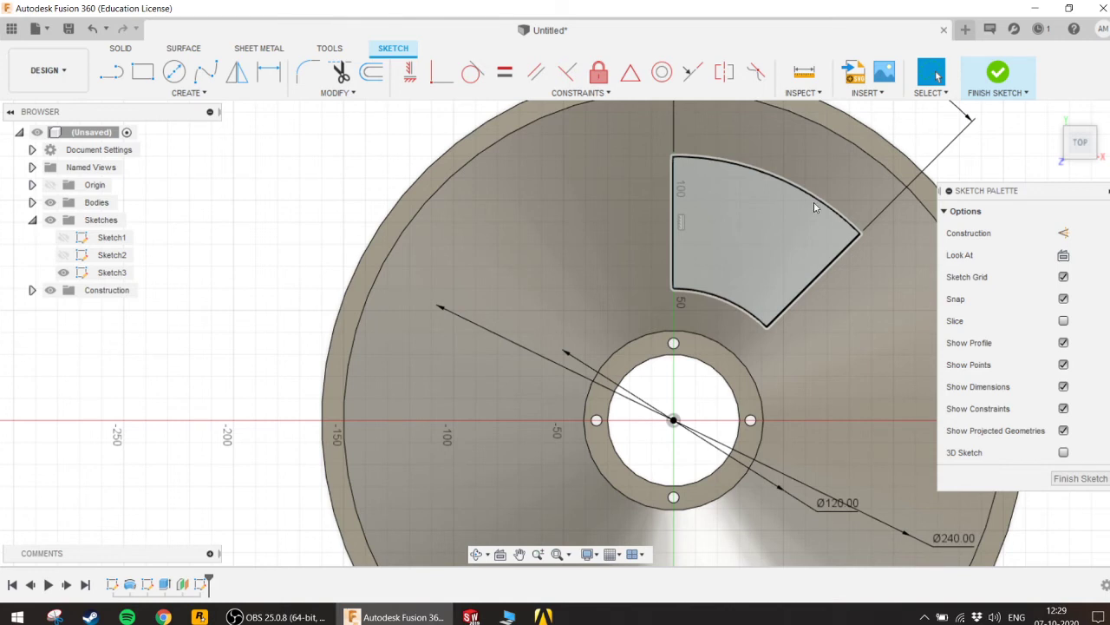
Step: Attempt to dimension the outer arc, then delete the driven R120 dimension it created
key("d")
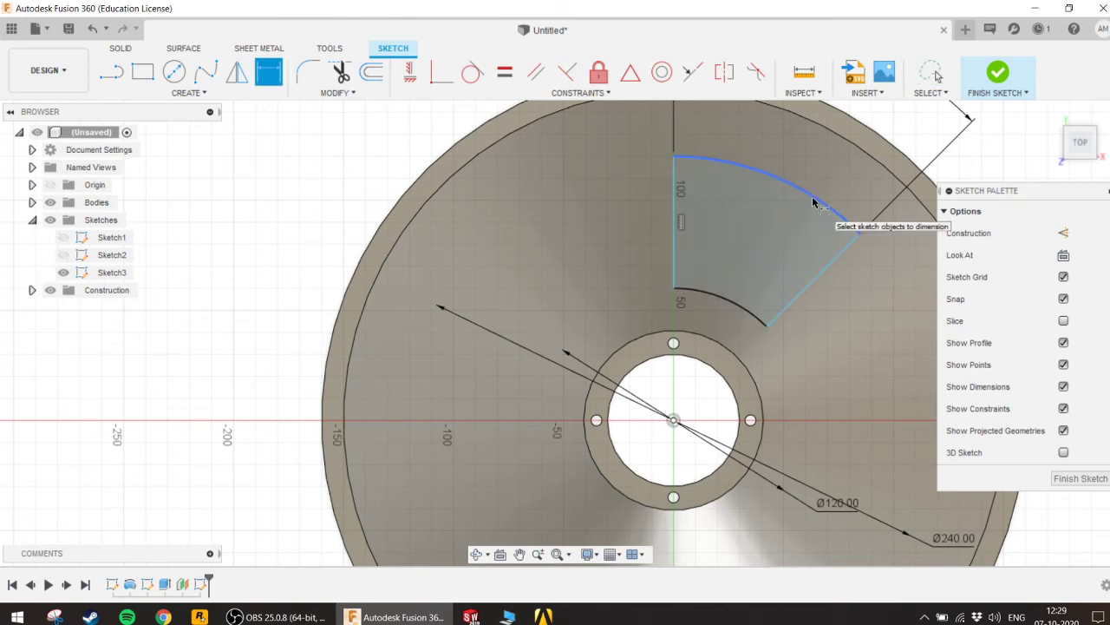
left_click(814, 203)
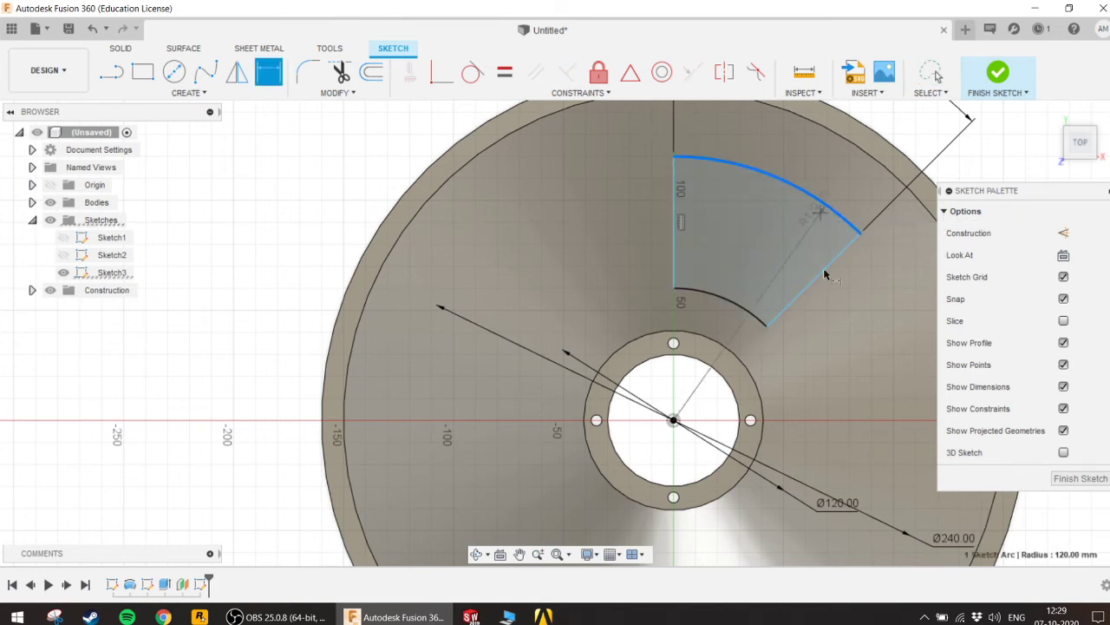
left_click(826, 347)
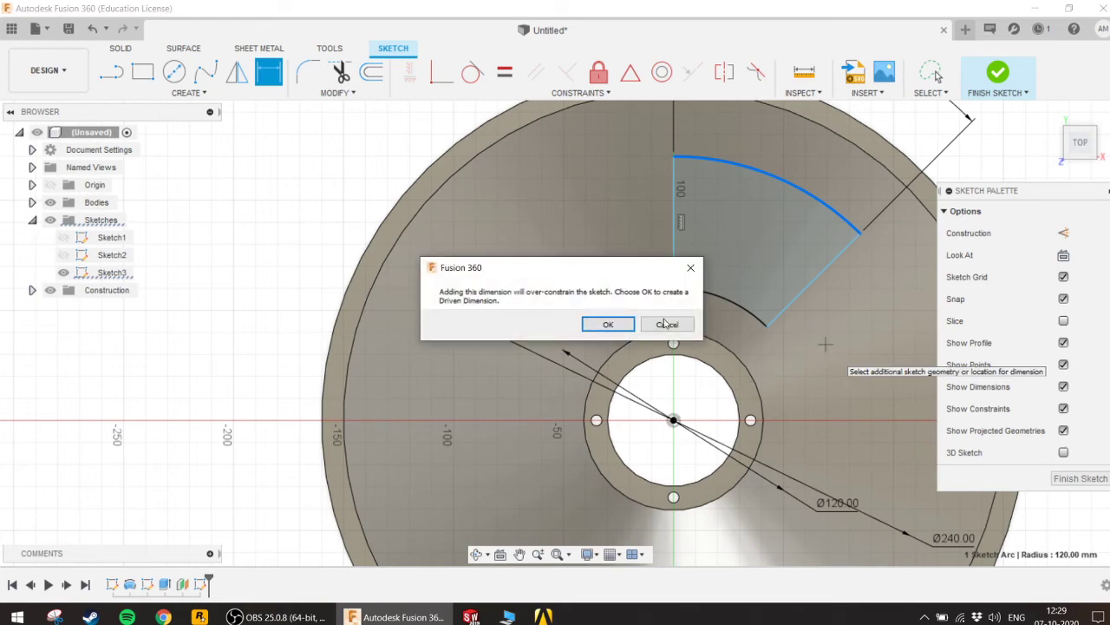
left_click(622, 324)
key("Escape")
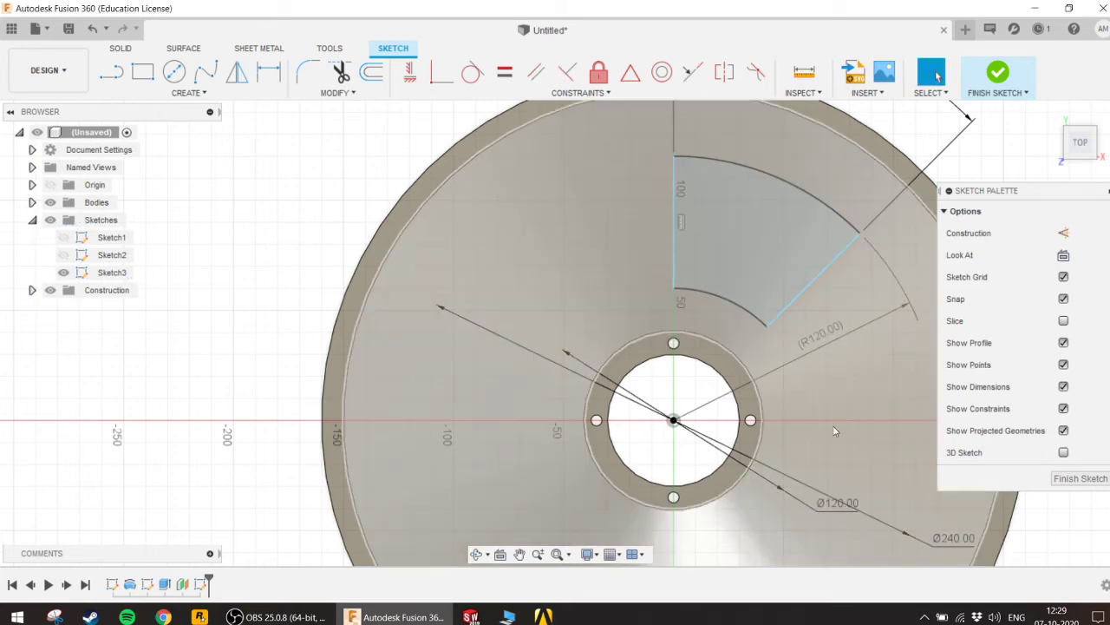
left_click(841, 335)
key("Delete")
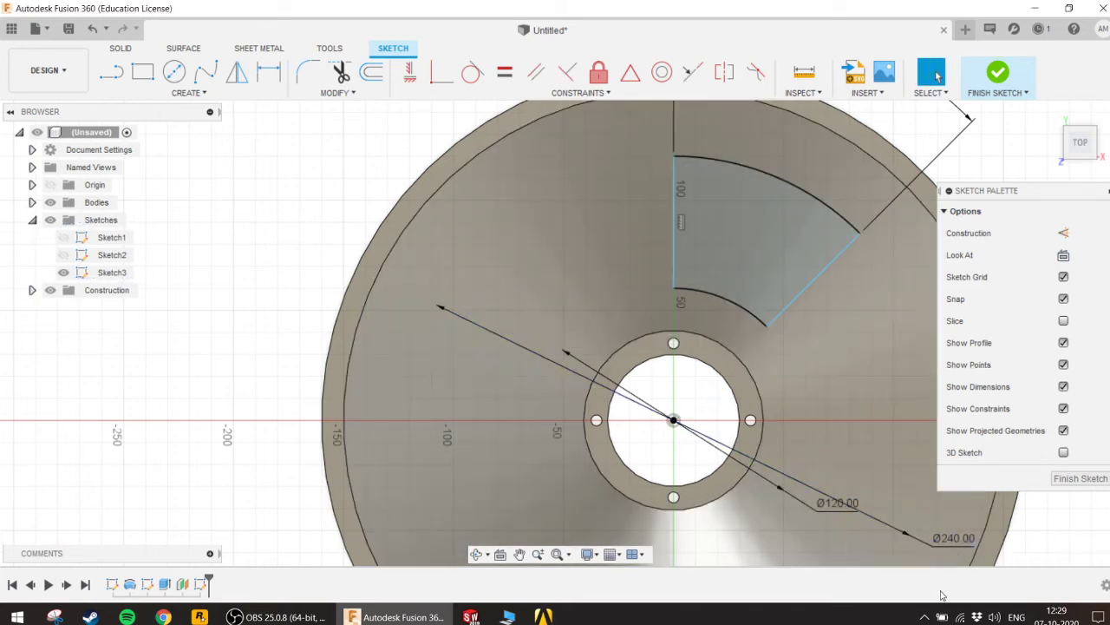
Step: Change the Ø240 outer diameter dimension to 260 mm
double_click(950, 540)
type("260")
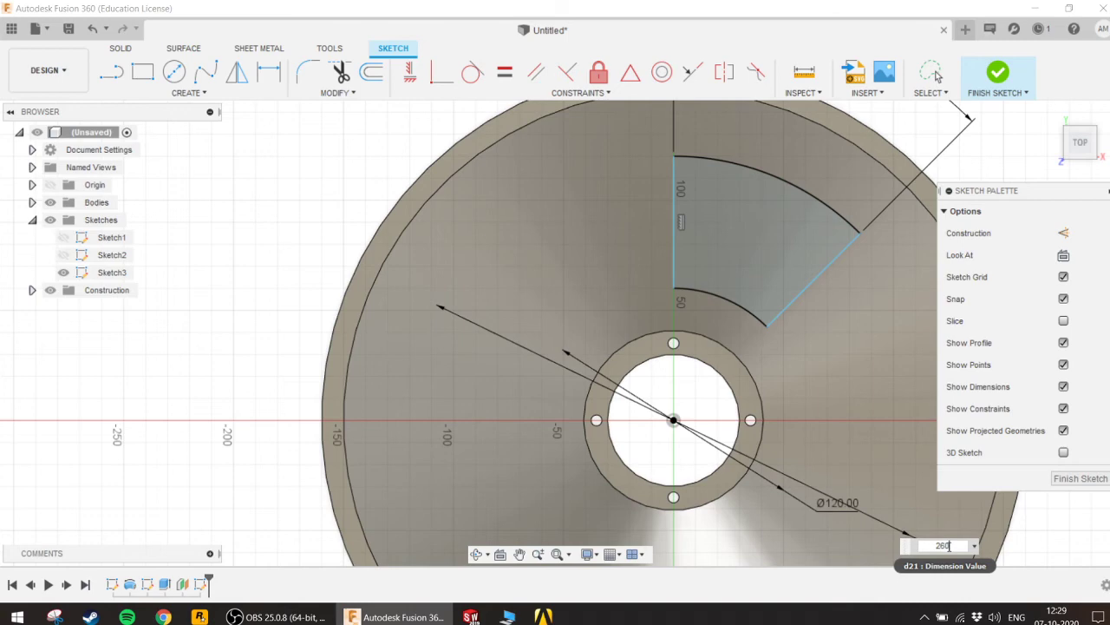
key("Return")
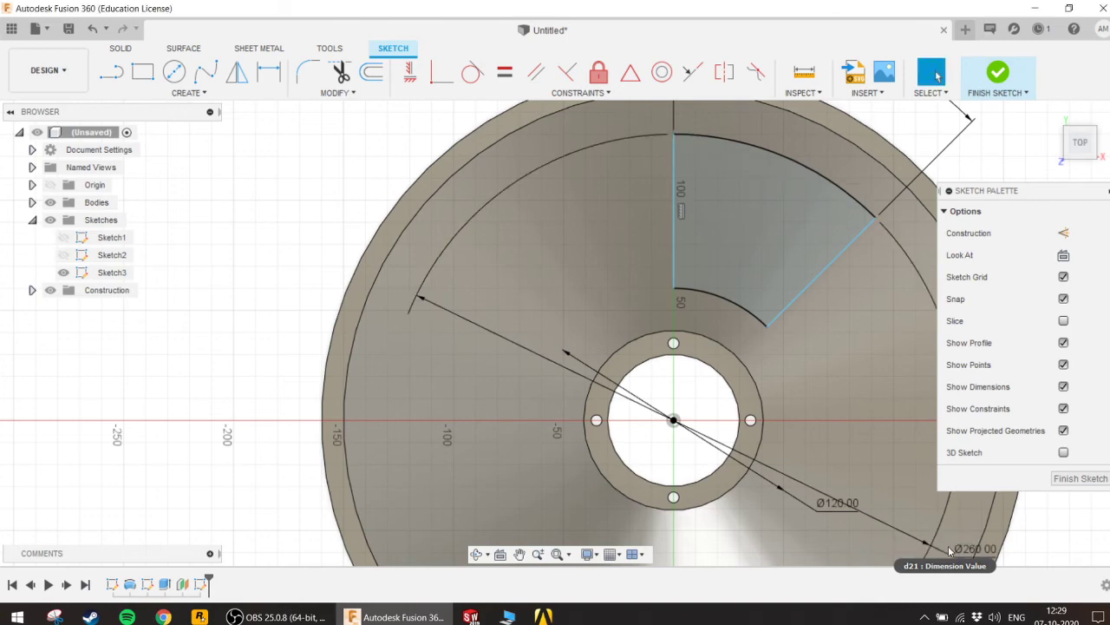
scroll(845, 506, "down", 2)
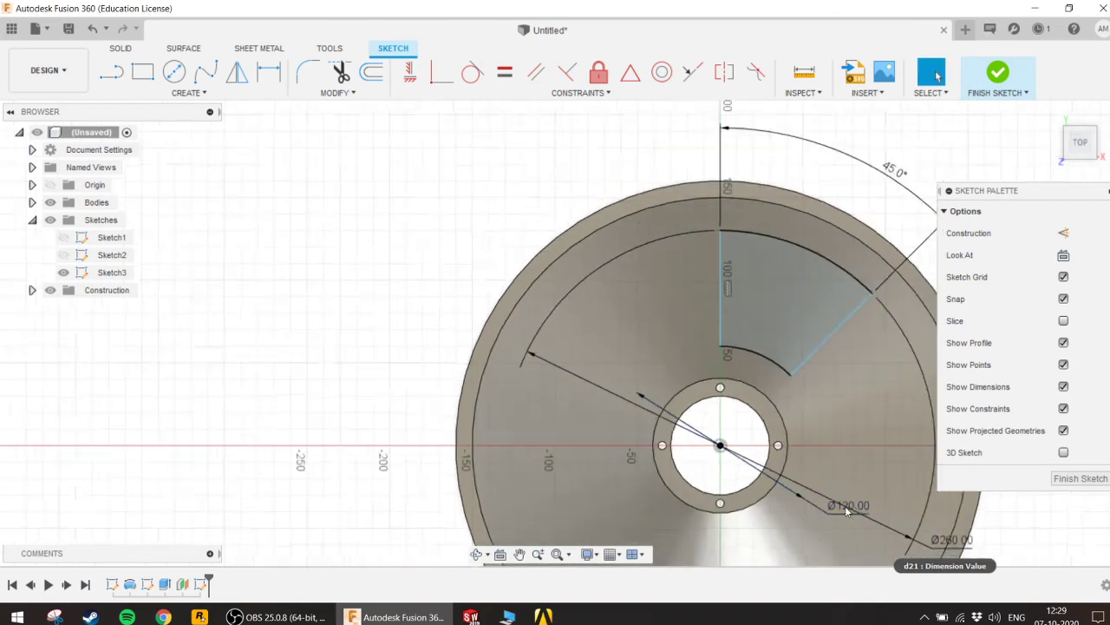
scroll(843, 501, "down", 2)
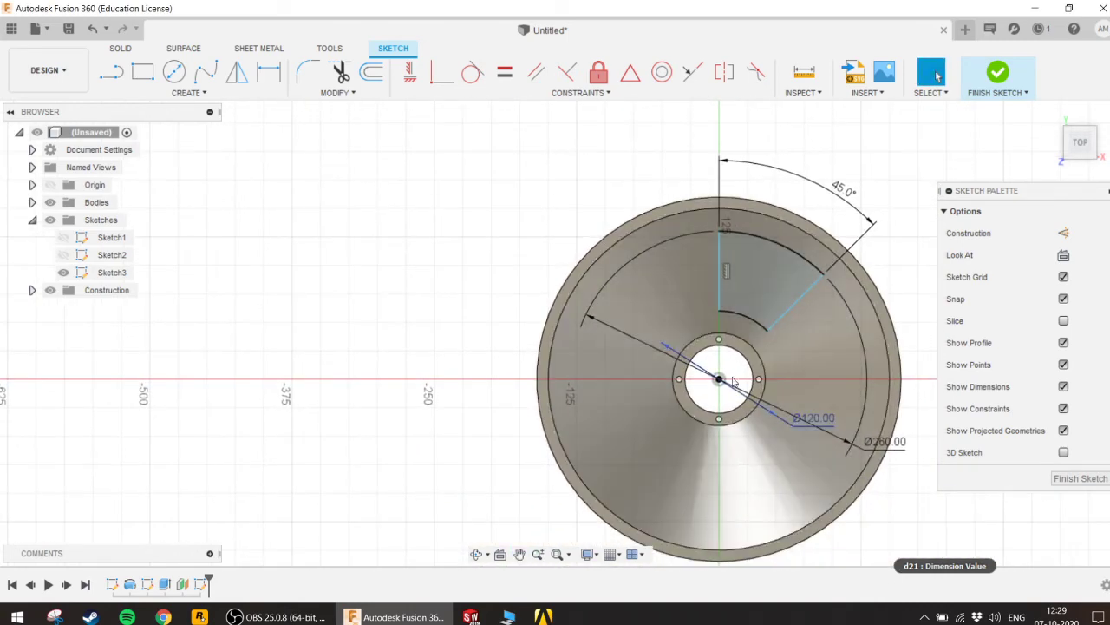
scroll(736, 362, "up", 2)
scroll(729, 364, "up", 2)
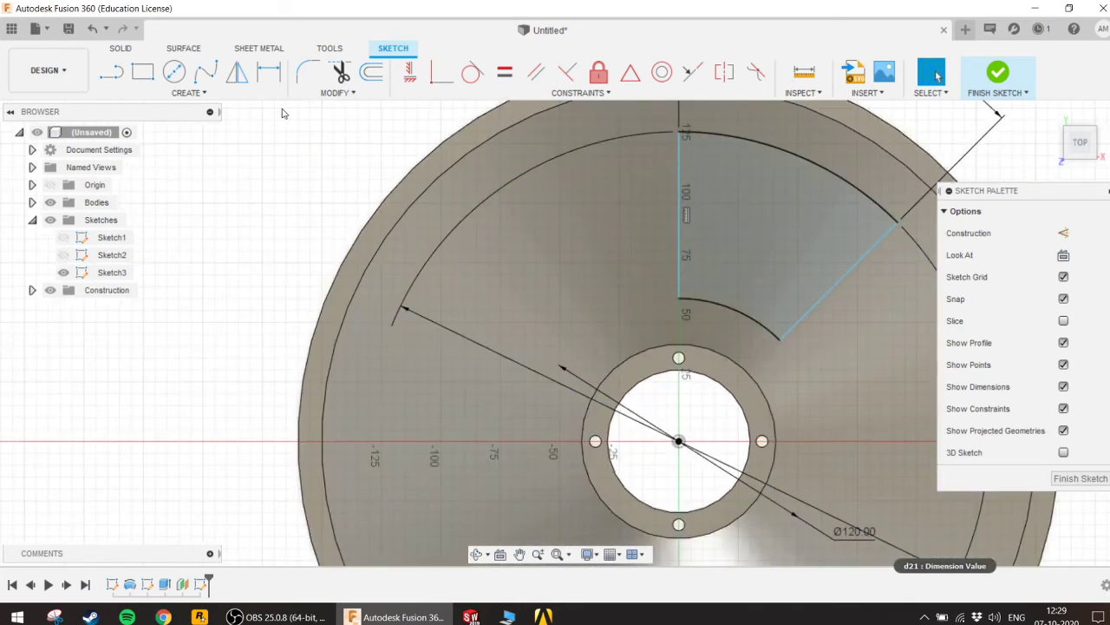
Step: Fillet the corners of the sector window with a 5 mm radius
left_click(308, 71)
scroll(660, 252, "up", 2)
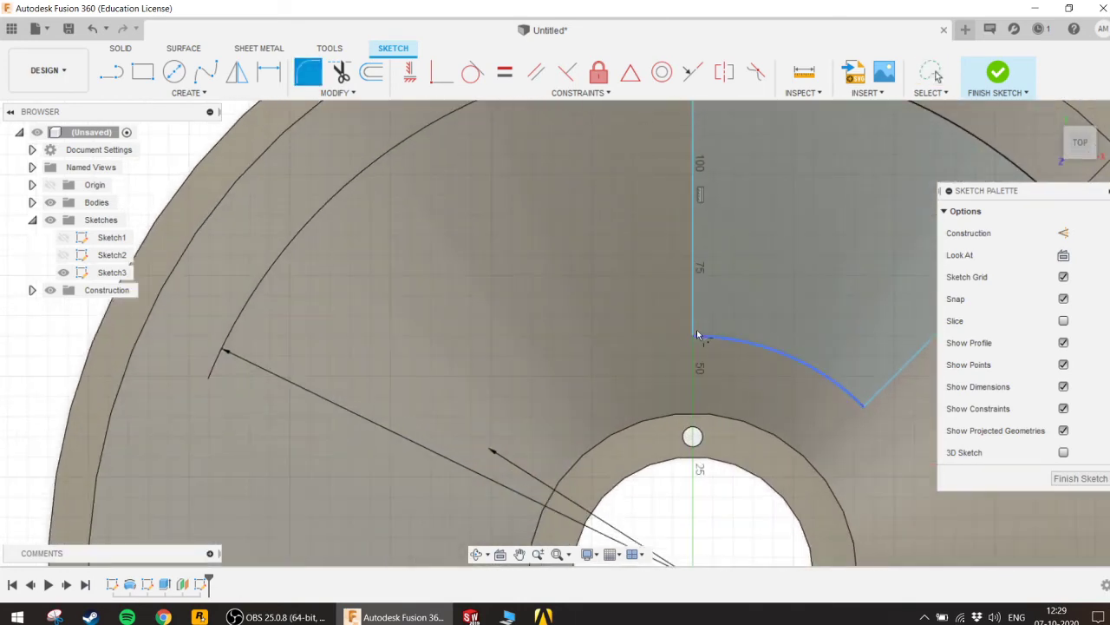
left_click(694, 337)
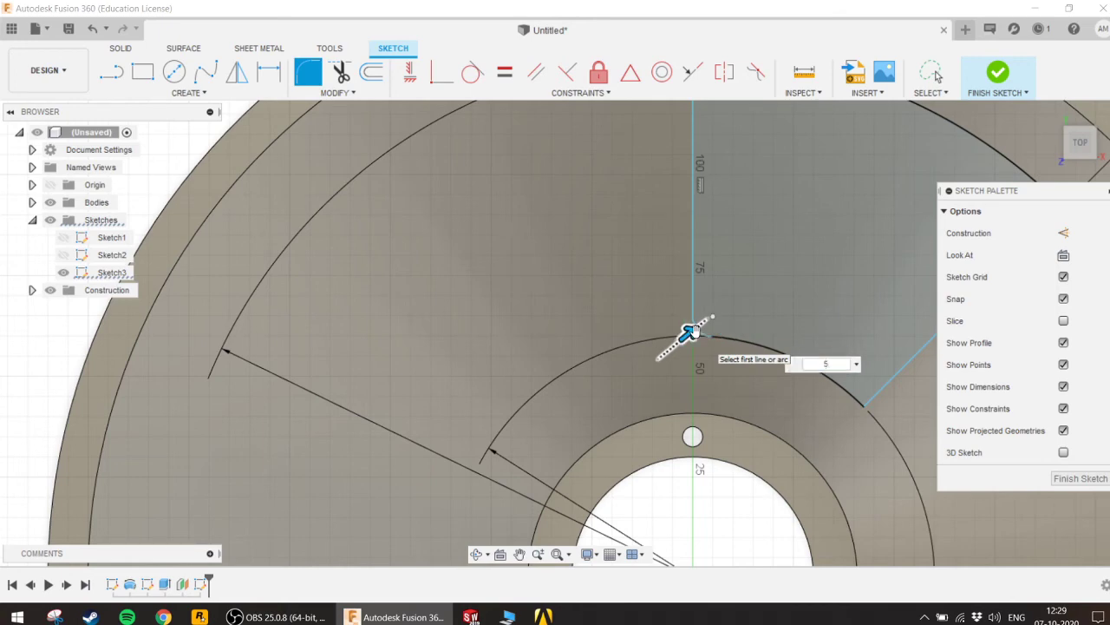
key("Escape")
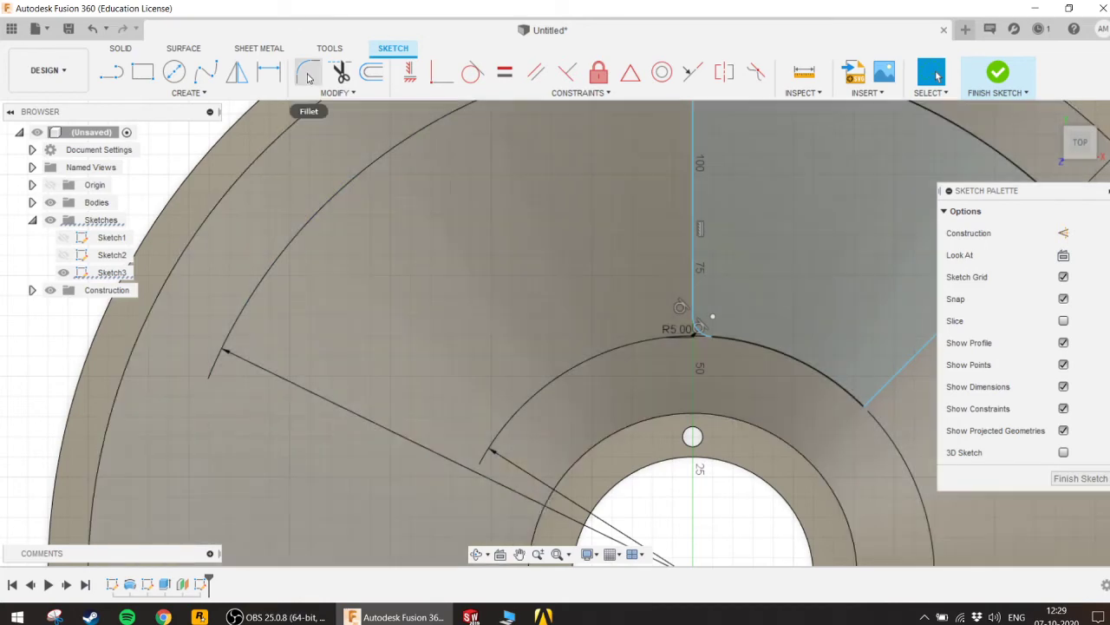
left_click(308, 72)
left_click(864, 408)
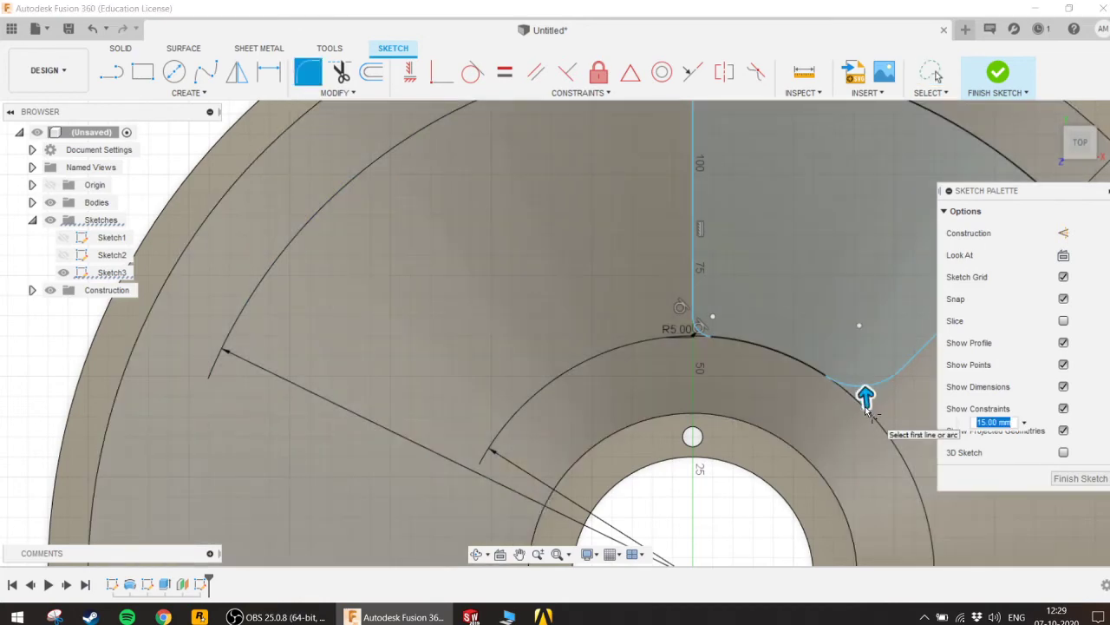
type("5")
middle_click_drag(867, 410, 635, 475)
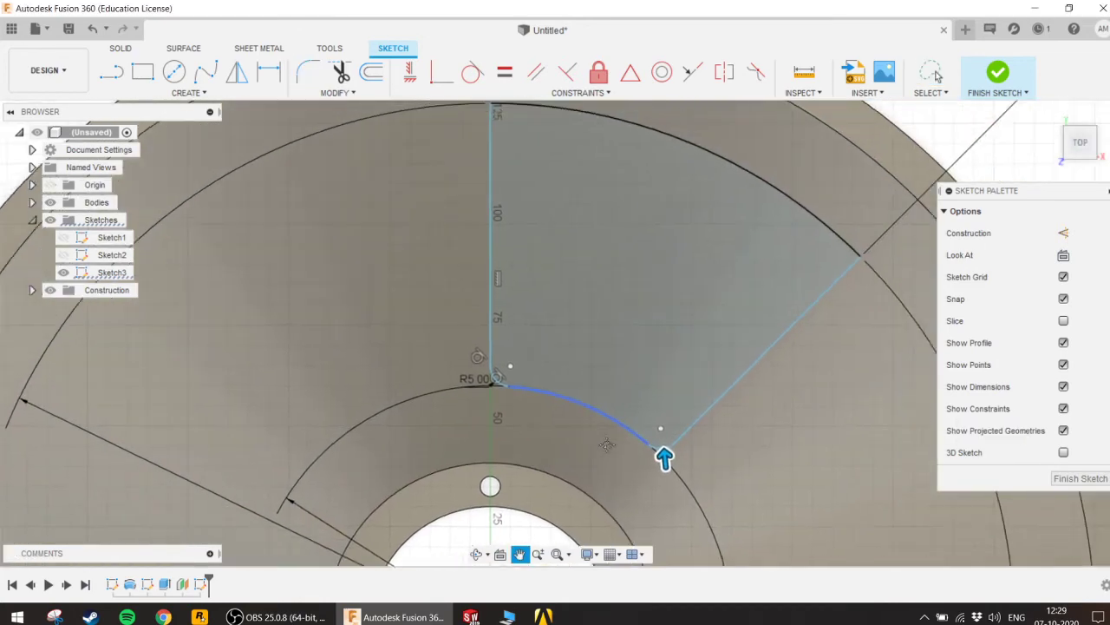
left_click(830, 274)
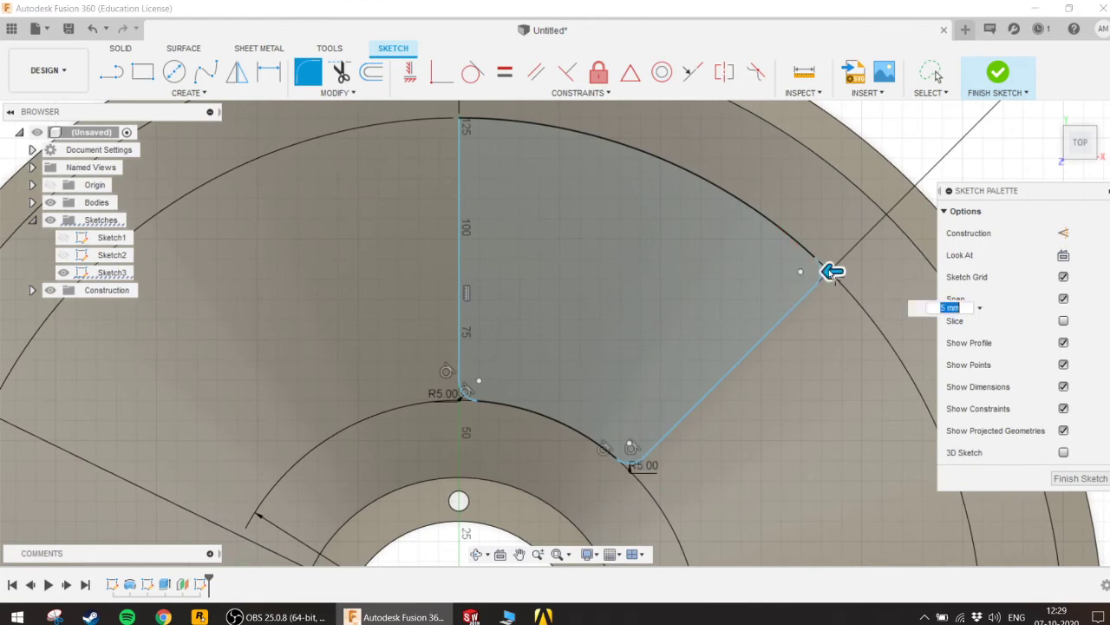
left_click(461, 118)
key("Return")
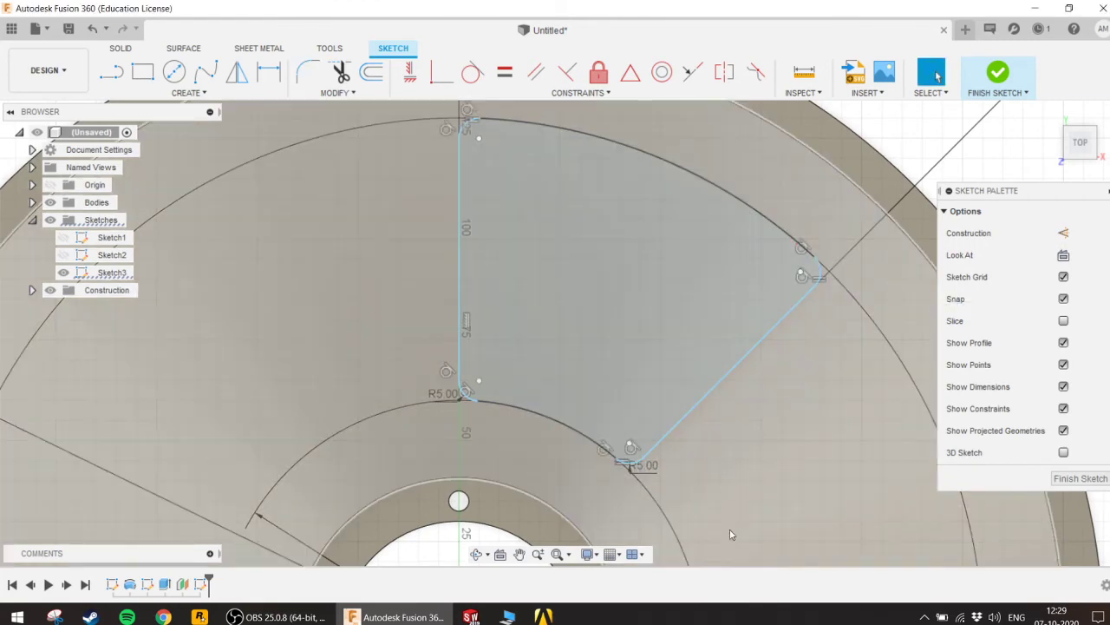
scroll(798, 478, "down", 5)
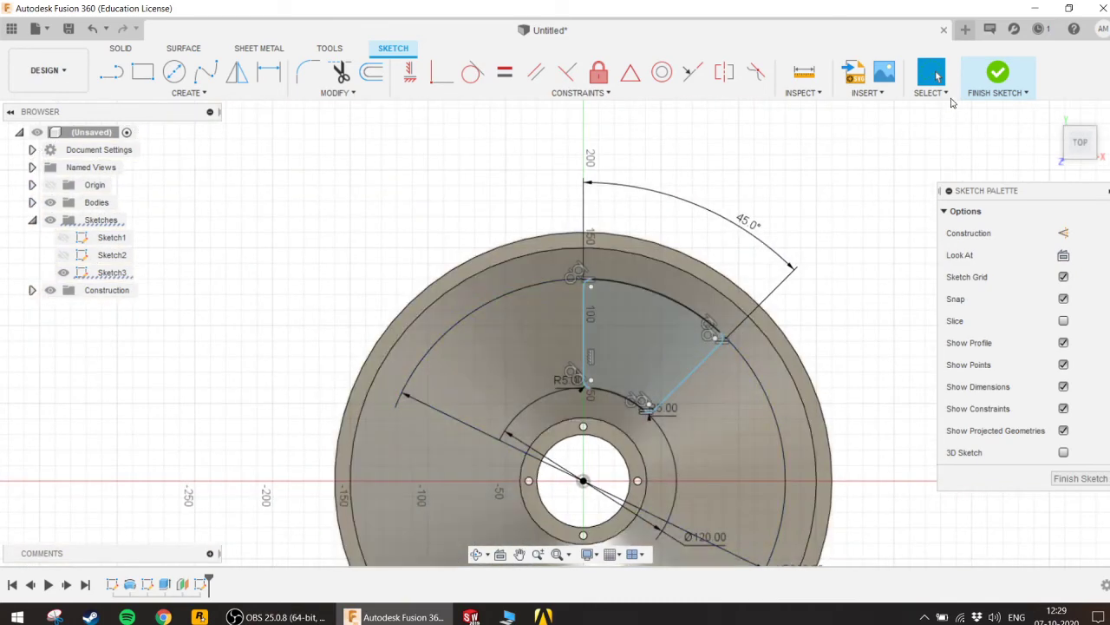
Step: Start a sketch circular pattern and select the sector's arcs, edges and fillets as objects
left_click(187, 93)
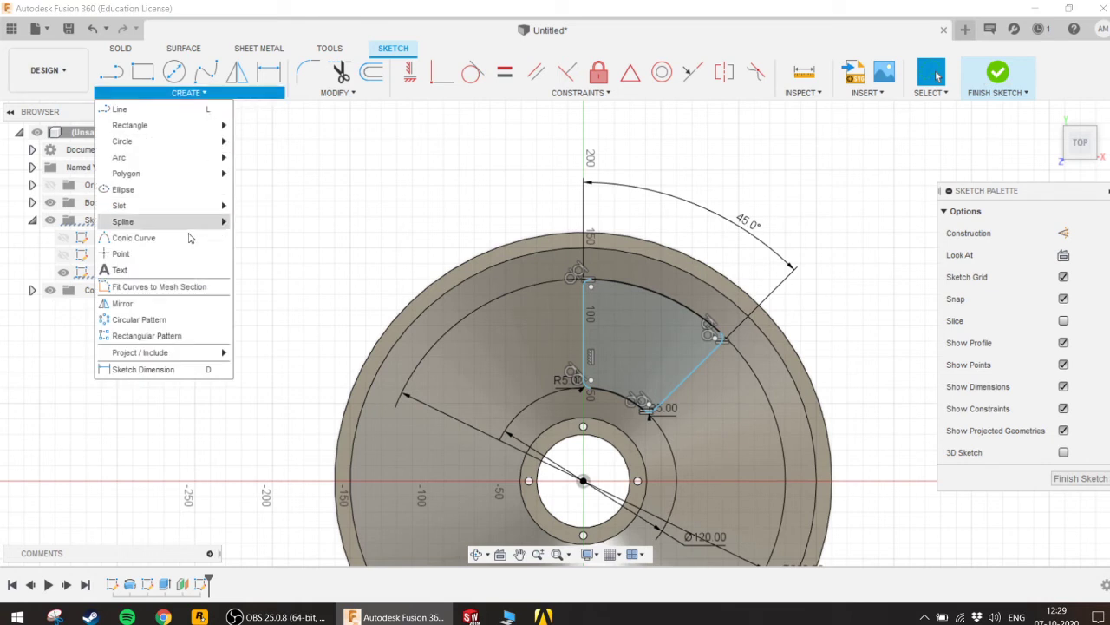
left_click(187, 321)
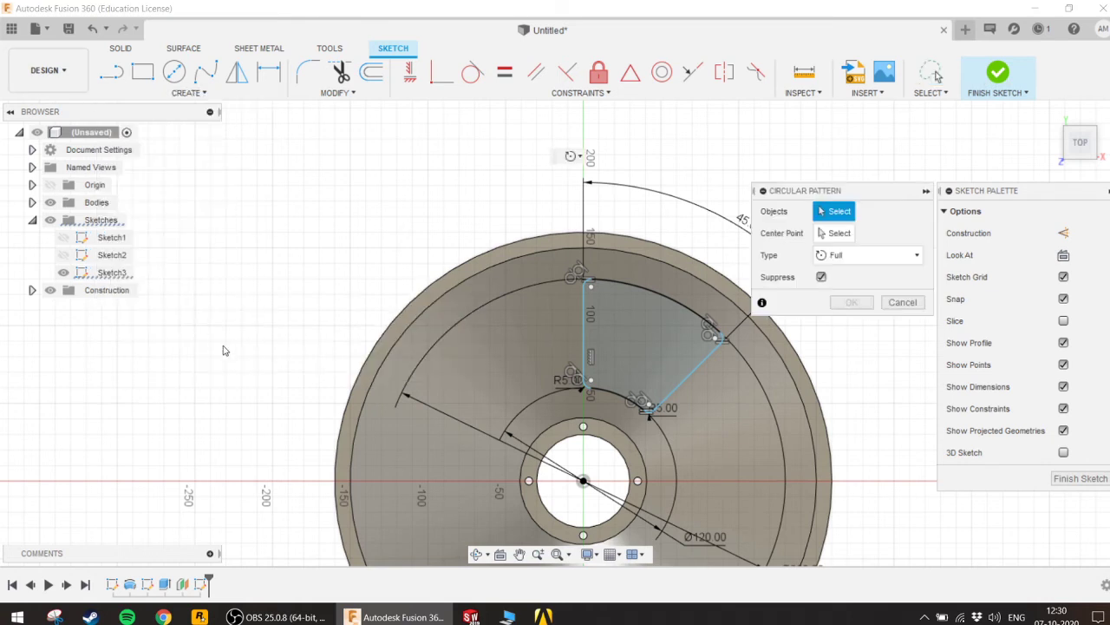
left_click(677, 307)
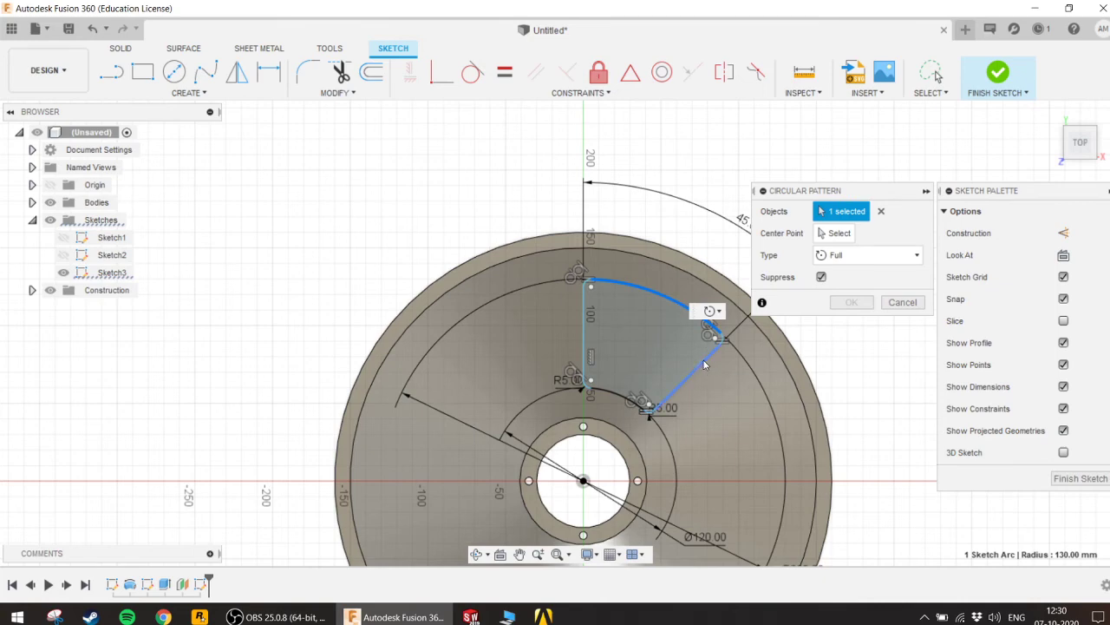
left_click(704, 365)
scroll(732, 331, "up", 4)
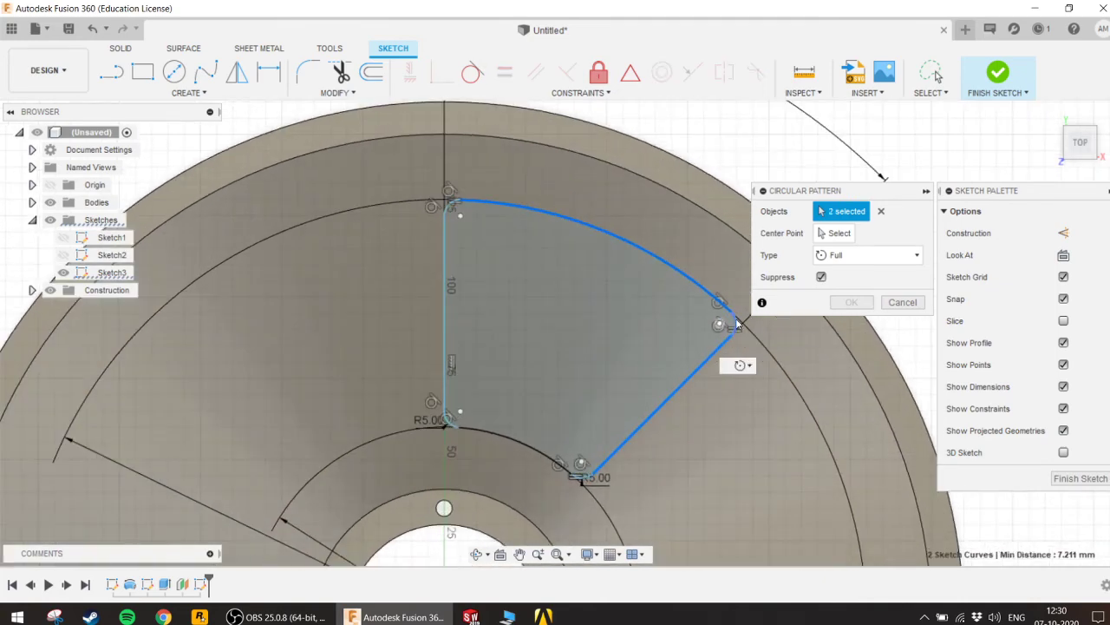
left_click(737, 326)
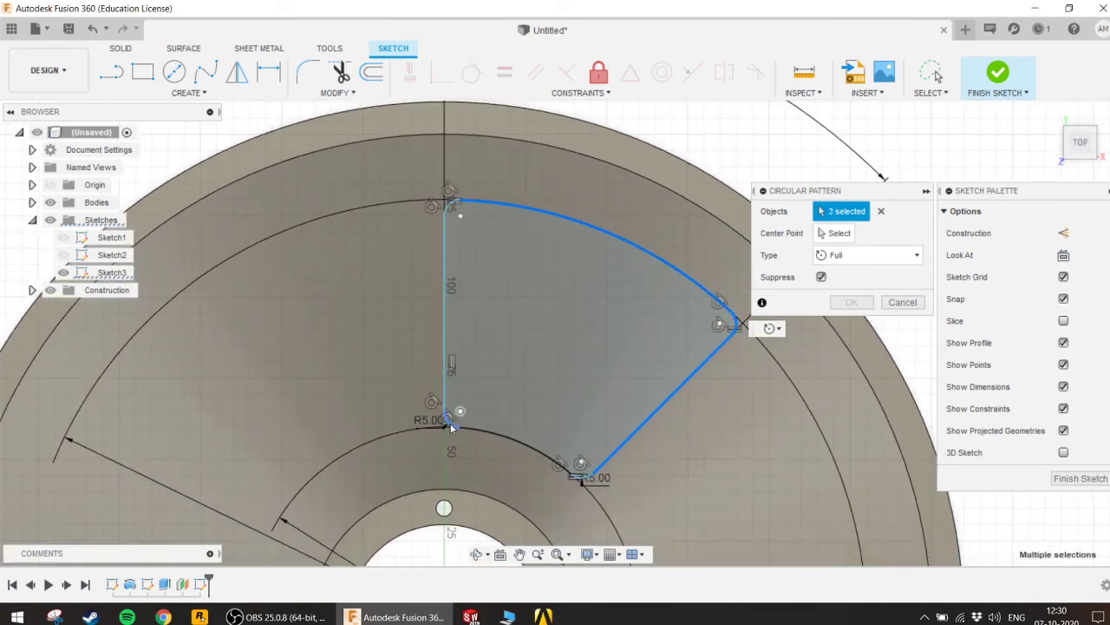
left_click(445, 369)
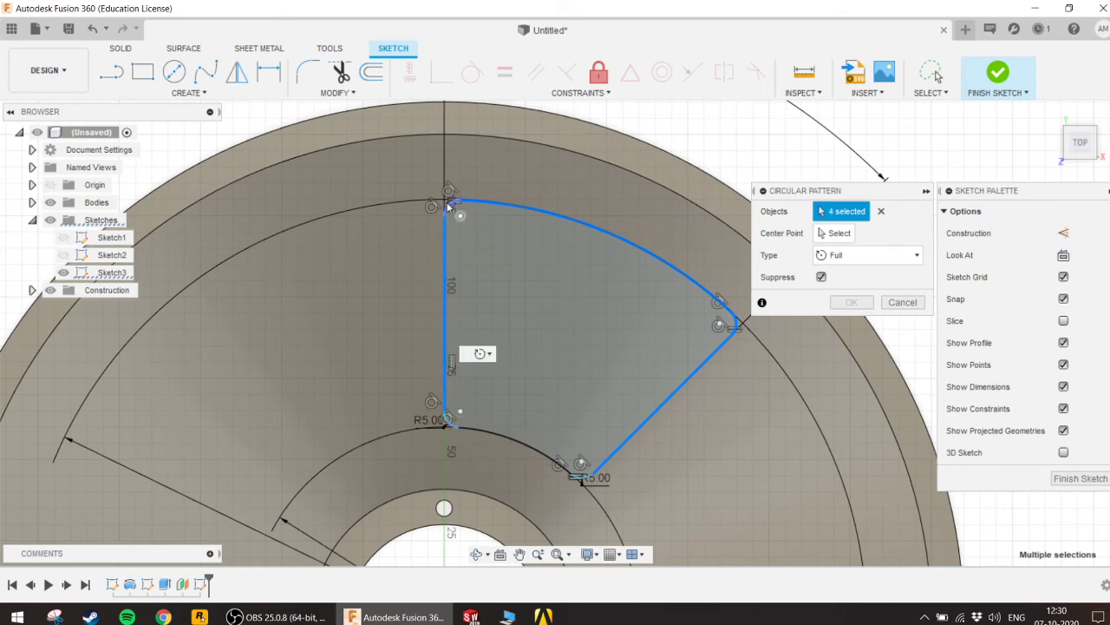
scroll(448, 206, "up", 3)
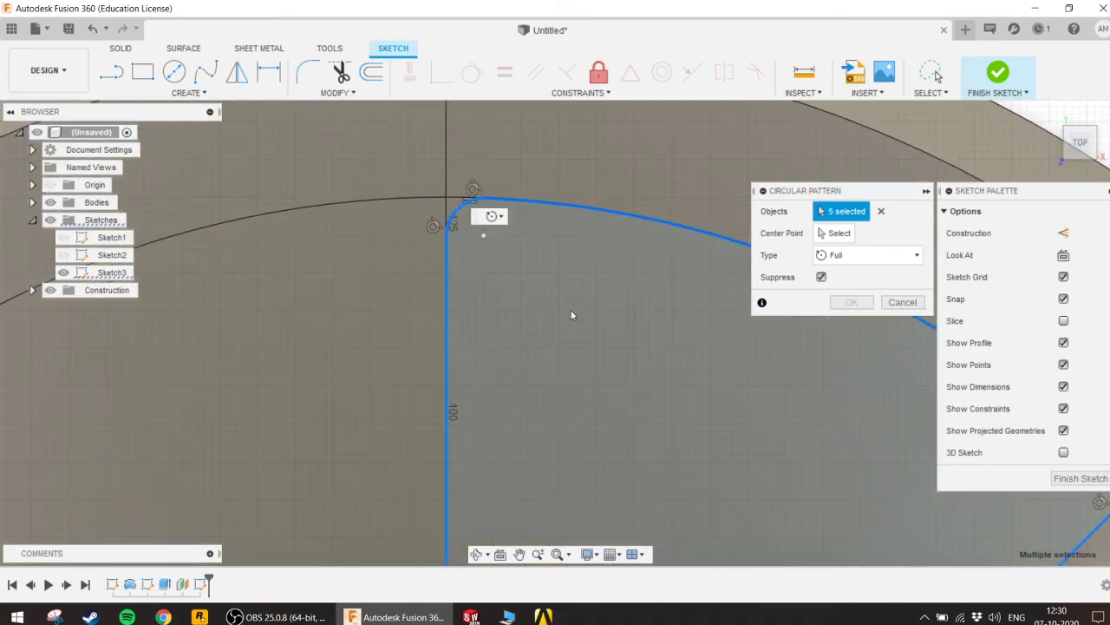
scroll(570, 309, "down", 3)
scroll(631, 403, "down", 3)
middle_click_drag(664, 460, 607, 347)
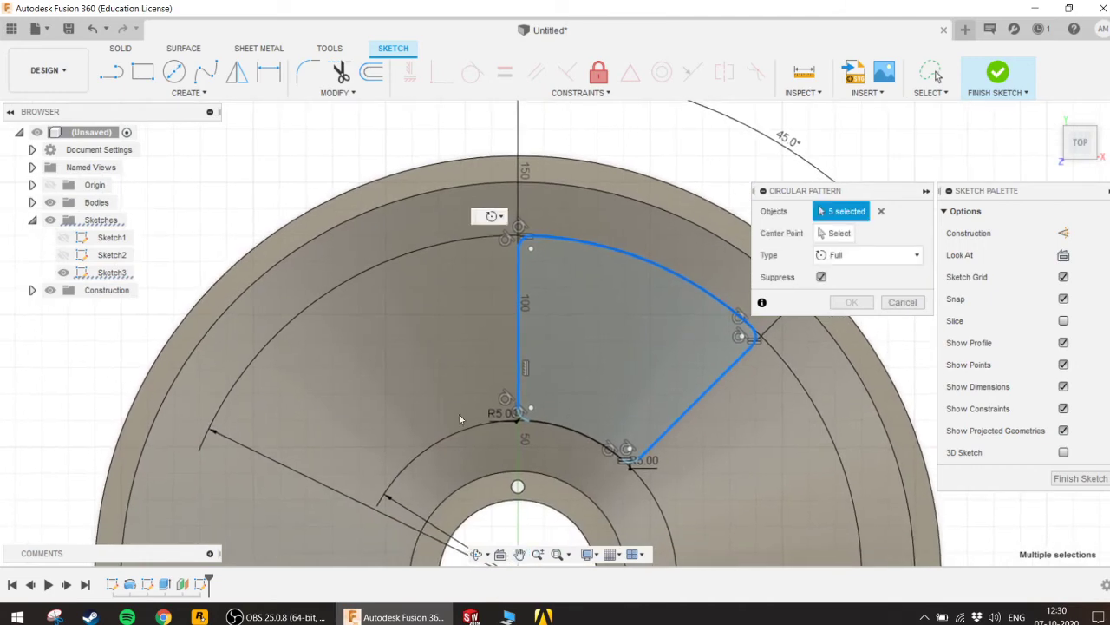
scroll(529, 407, "up", 5)
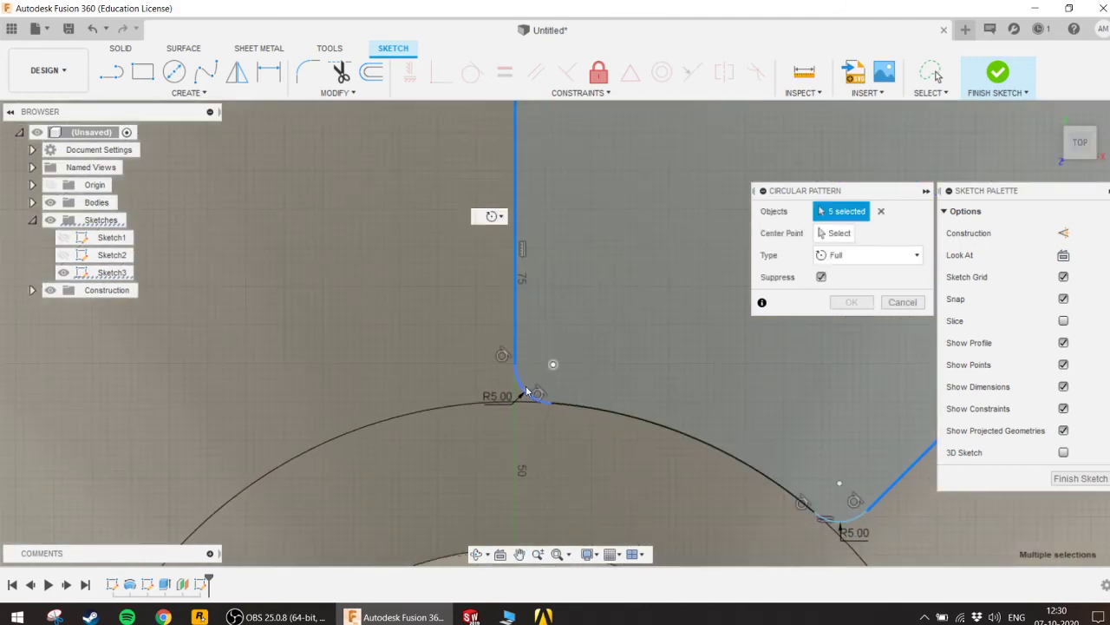
left_click(635, 420)
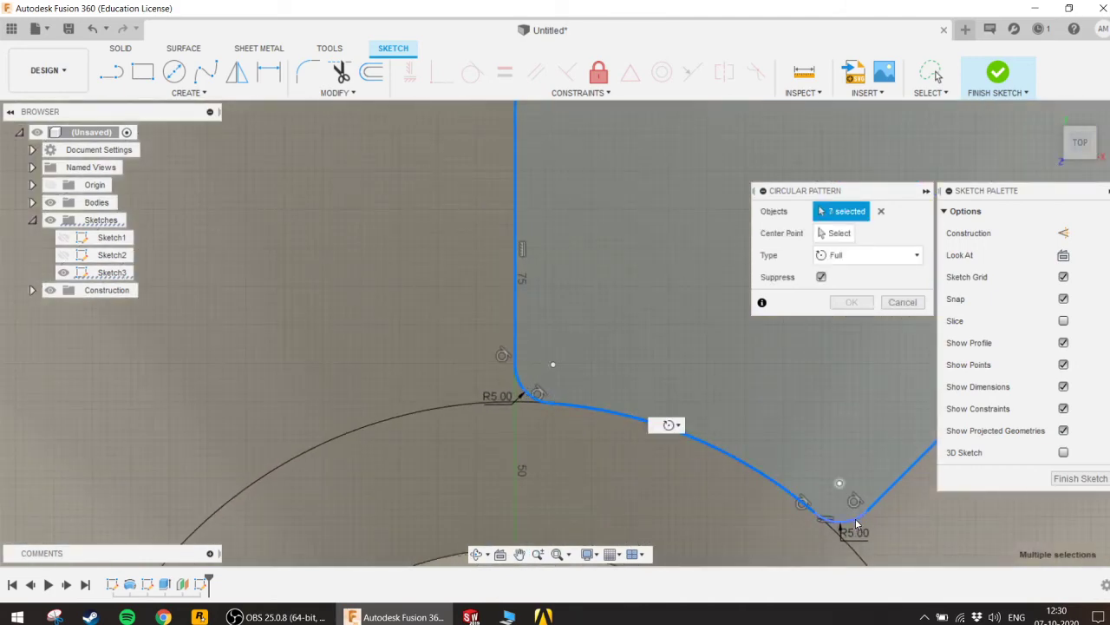
left_click(856, 523)
Step: Set the disc's centre as pattern centre with quantity 4 and confirm
left_click(836, 232)
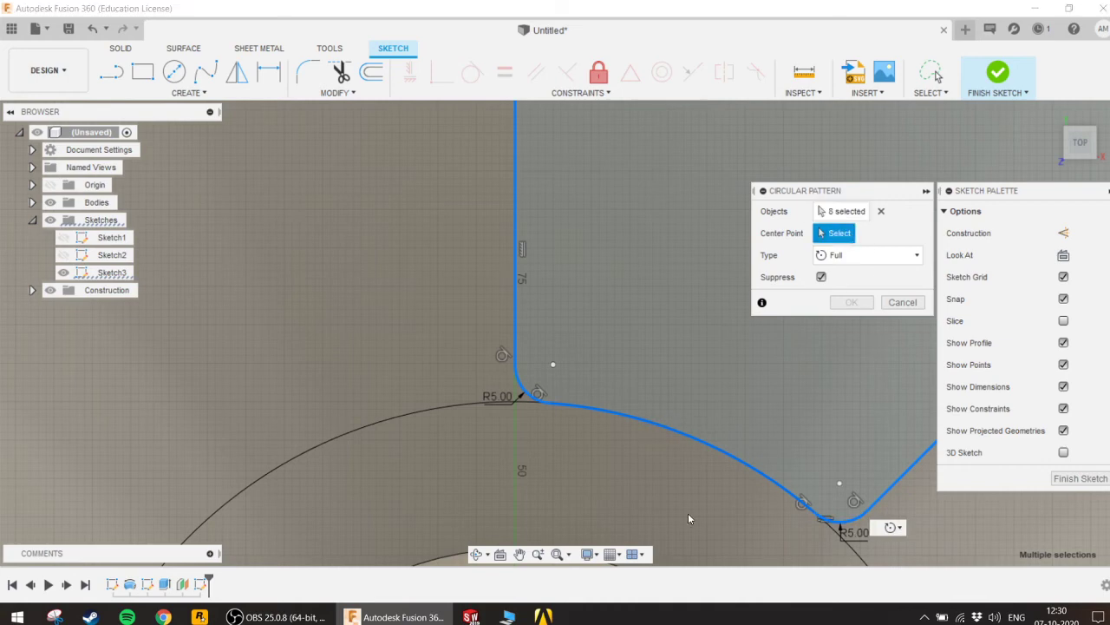
scroll(662, 496, "down", 5)
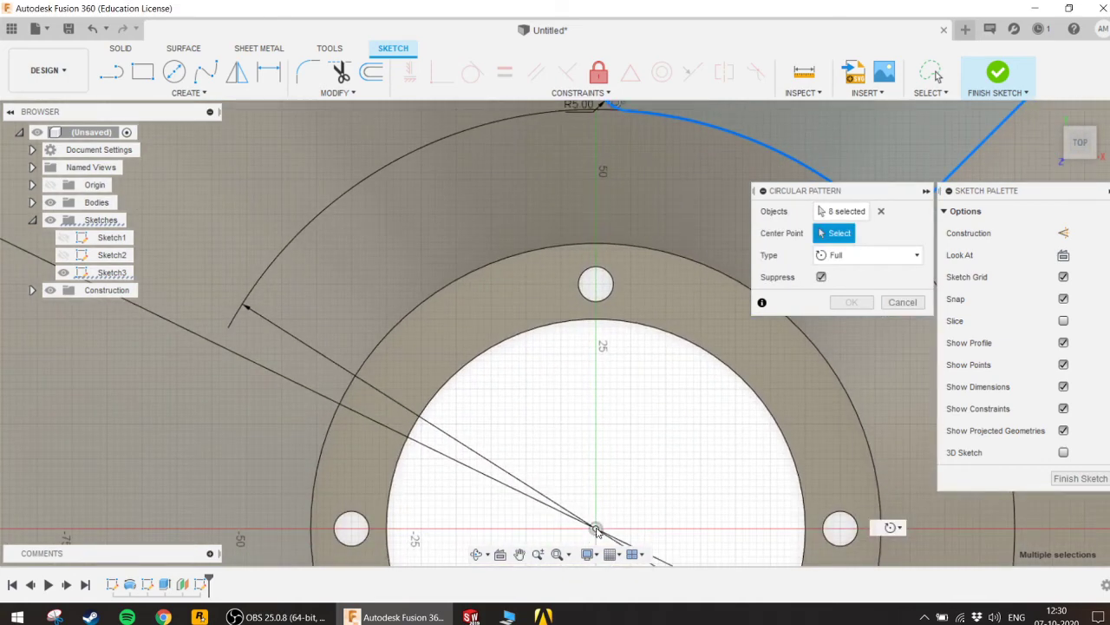
left_click(596, 530)
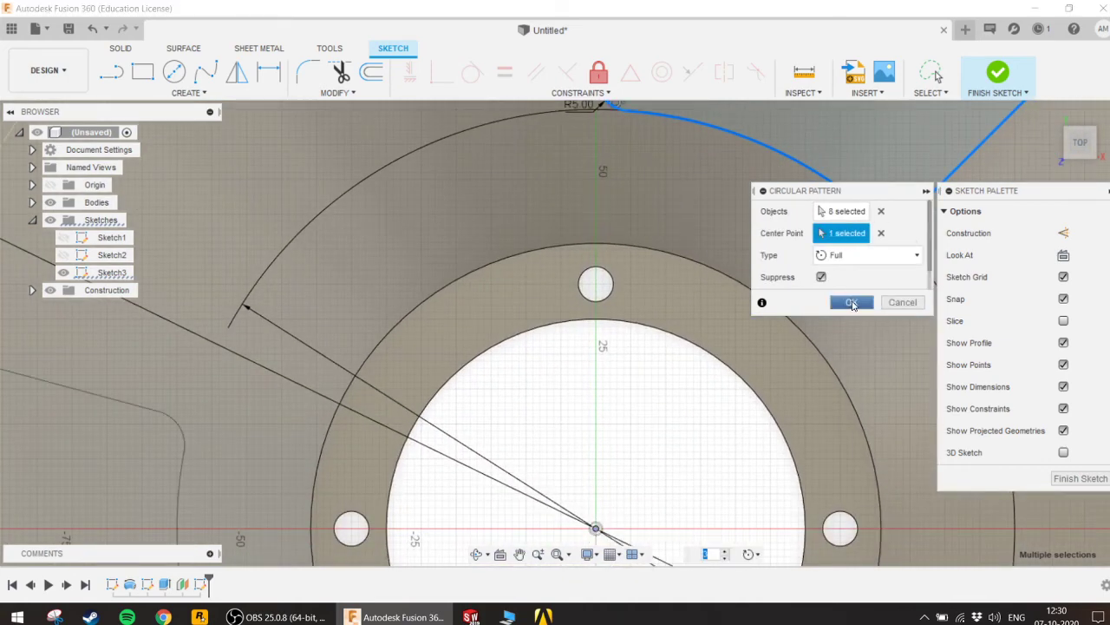
left_click(851, 303)
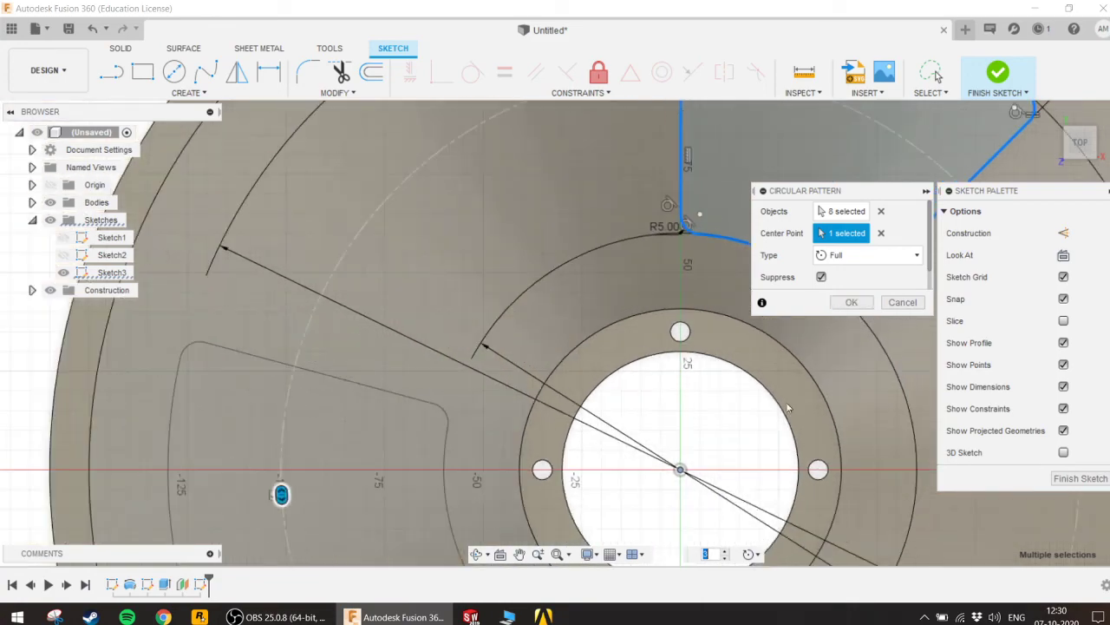
scroll(669, 396, "down", 3)
middle_click_drag(779, 347, 604, 350)
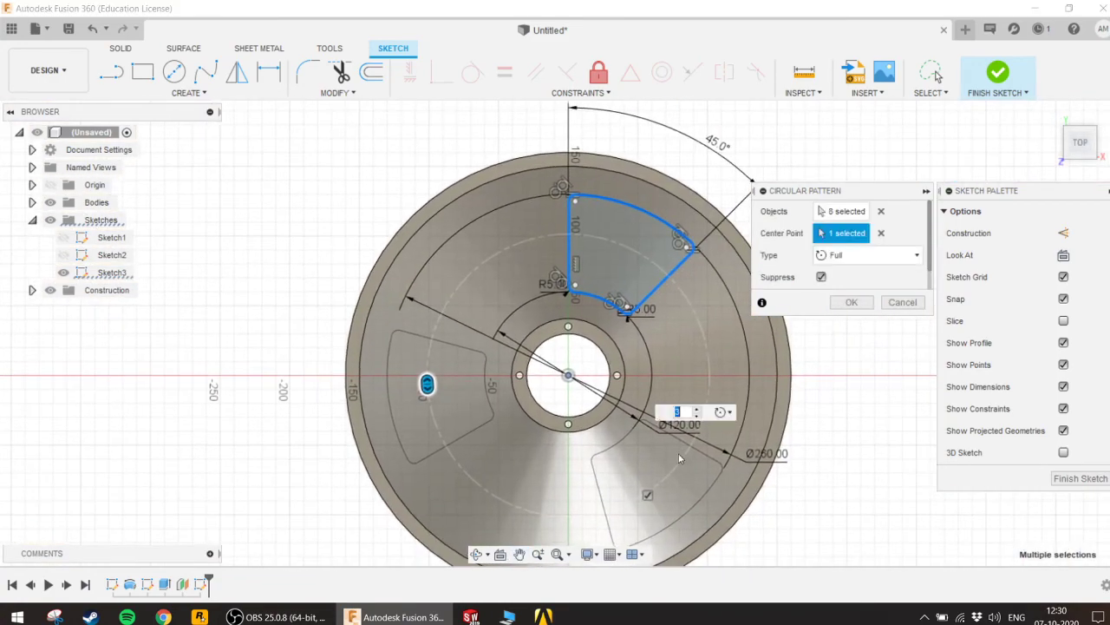
type("4")
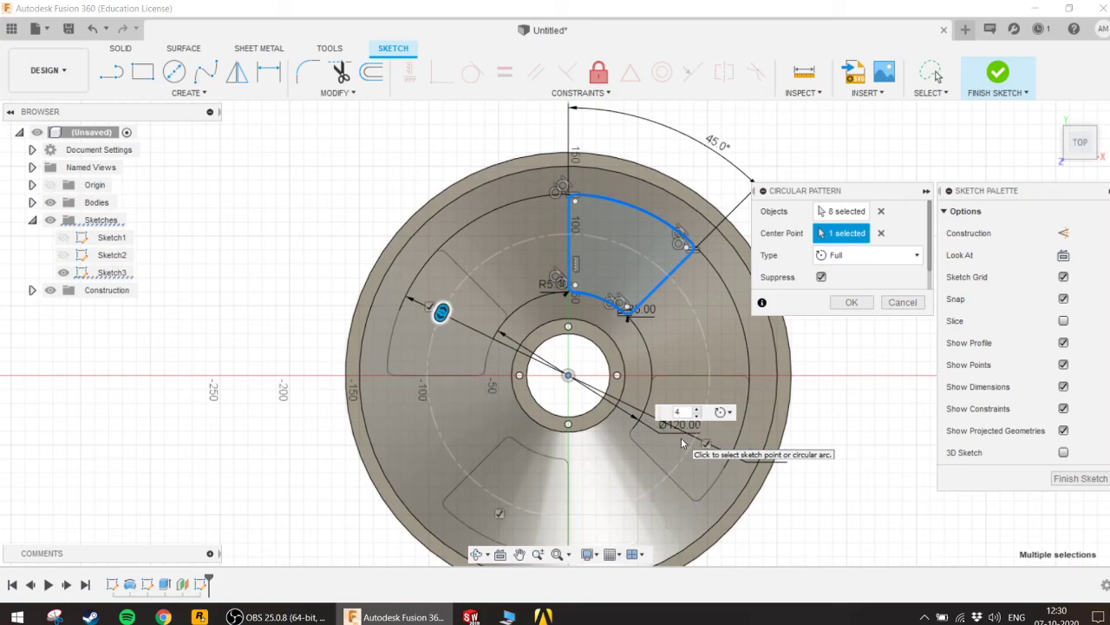
key("Return")
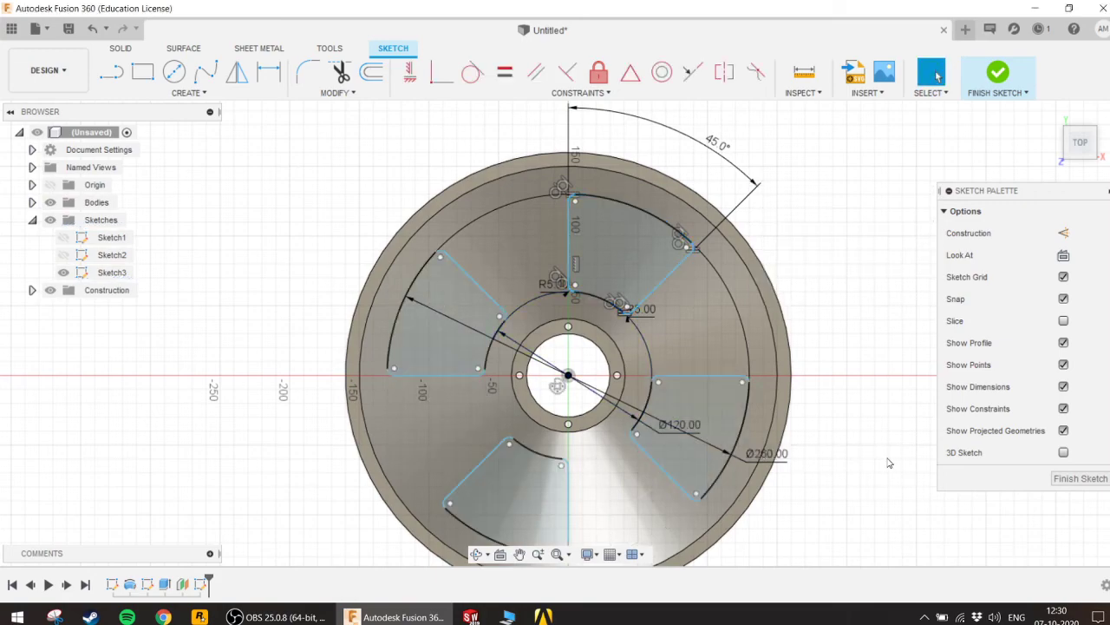
Step: Finish Sketch3 with its four sector windows and bring up the solid Create menu
scroll(483, 389, "up", 3)
scroll(482, 389, "up", 3)
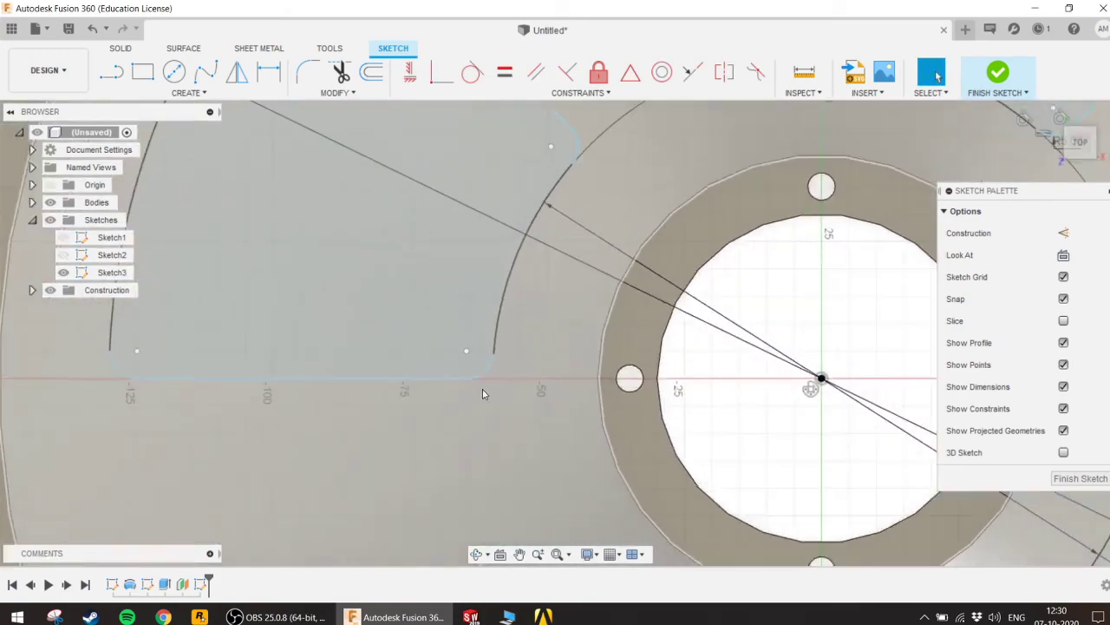
scroll(482, 389, "down", 5)
scroll(489, 386, "down", 2)
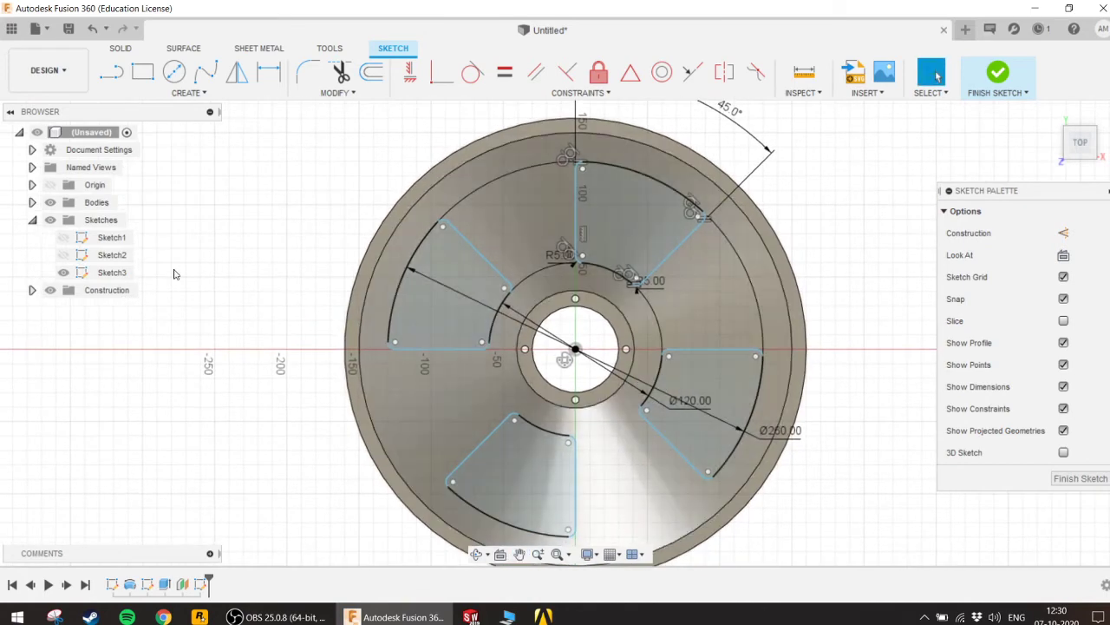
left_click(997, 73)
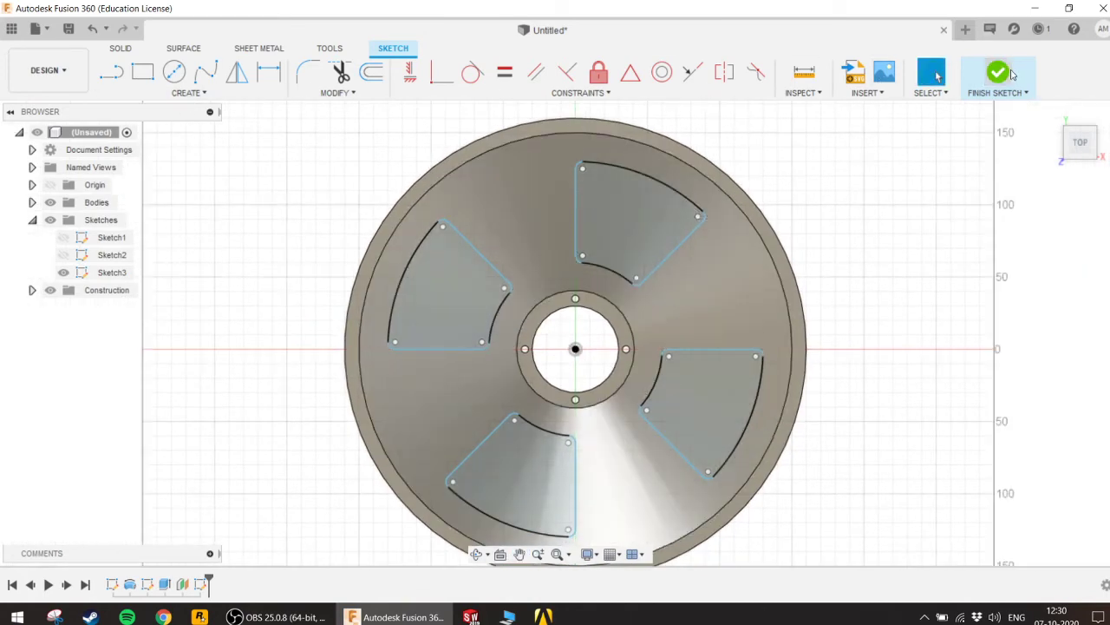
left_click(196, 94)
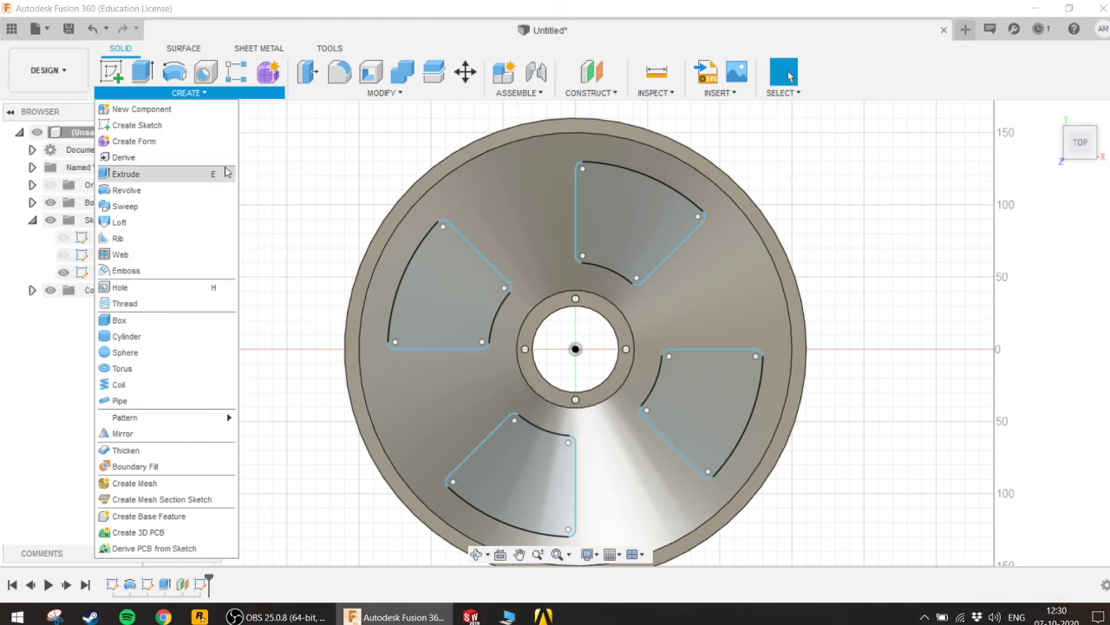
Step: Extrude the four sector profiles as a Cut, -220 mm through the disc
left_click(157, 179)
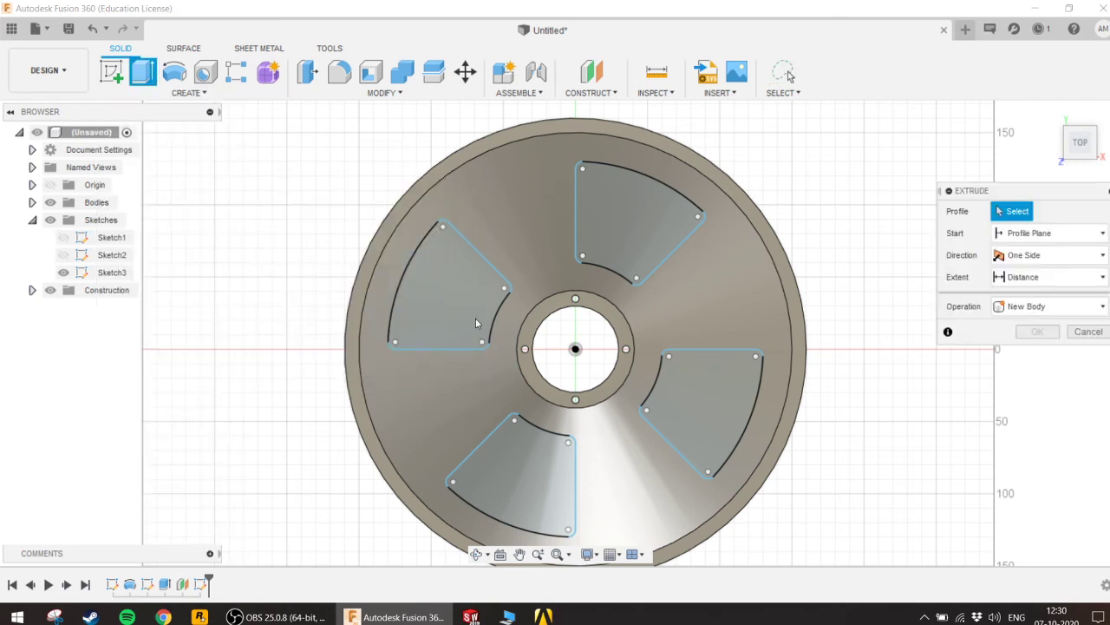
left_click(476, 323)
left_click(640, 221)
left_click(699, 416)
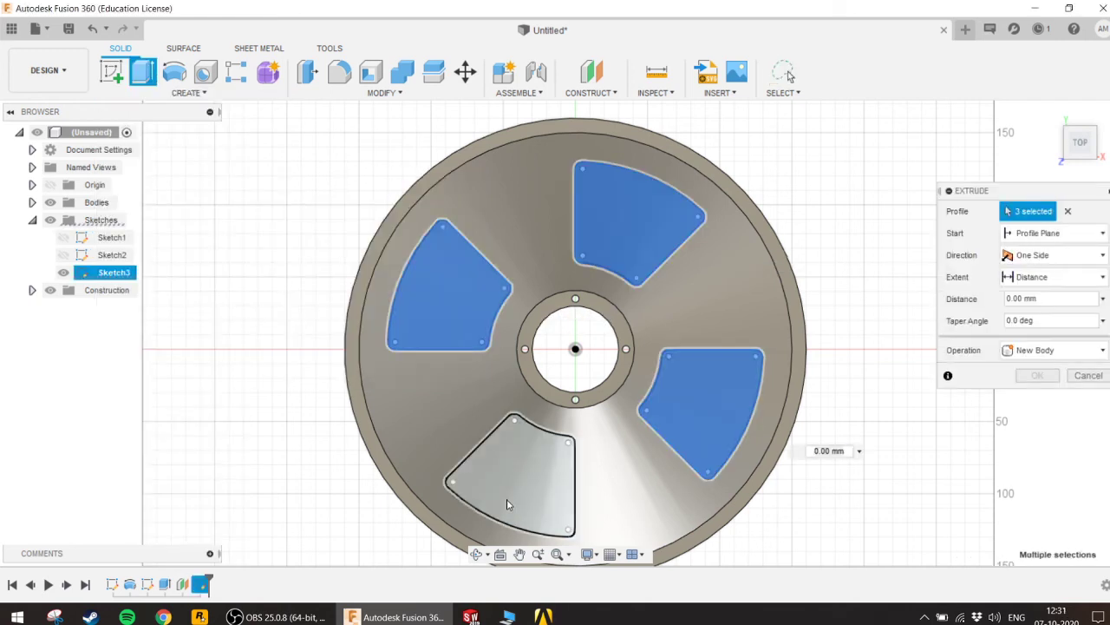
left_click(508, 503)
left_click(1054, 349)
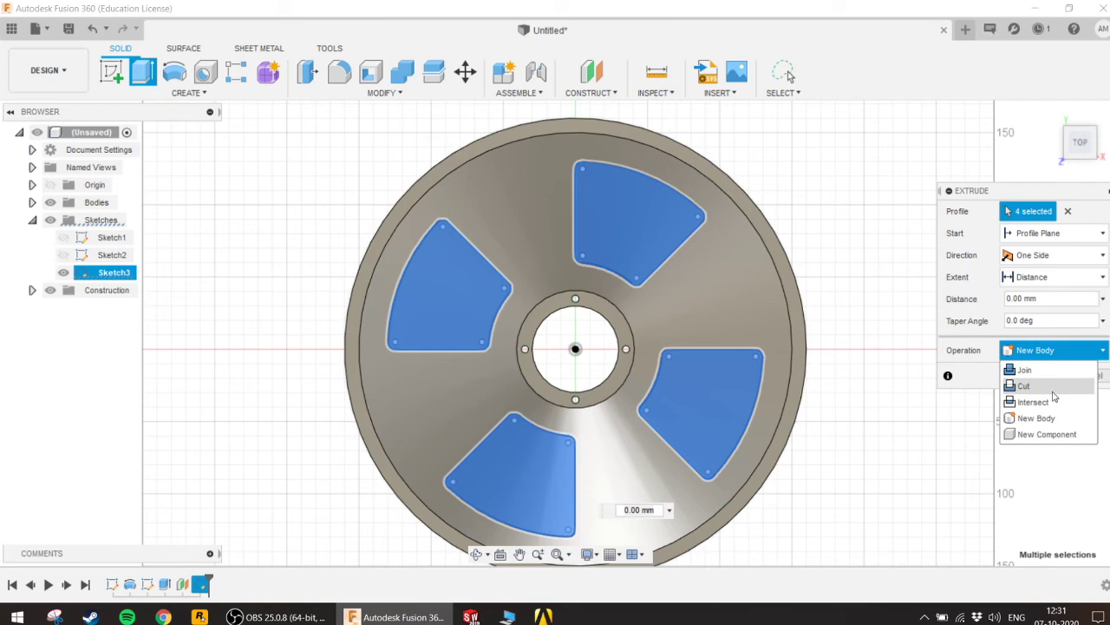
left_click(1033, 385)
middle_click_drag(829, 549, 840, 438, "shift")
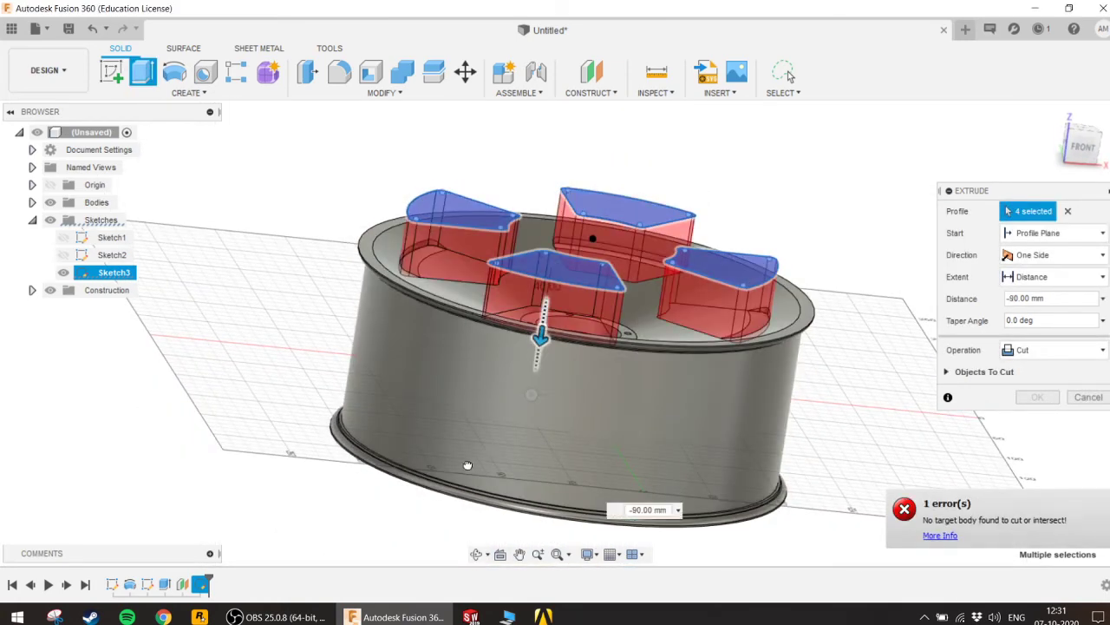
left_click_drag(552, 250, 555, 555)
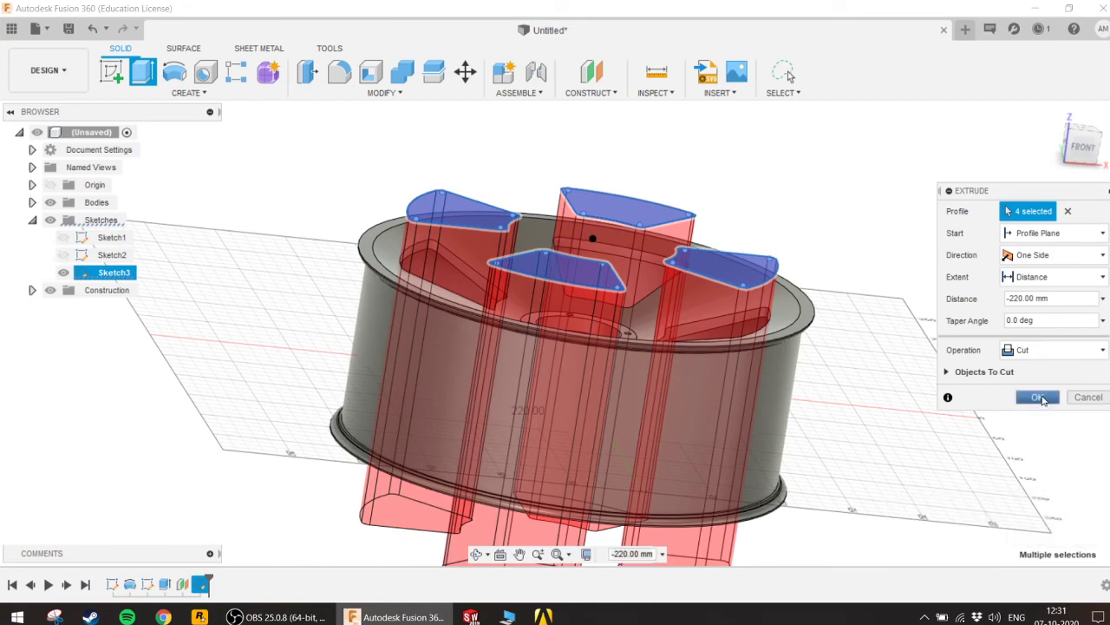
left_click(1037, 396)
mouse_move(776, 440)
middle_mouse_down()
mouse_move(766, 469)
mouse_move(580, 435)
mouse_move(617, 483)
mouse_move(627, 515)
mouse_move(608, 517)
middle_mouse_up()
scroll(581, 435, "down", 3)
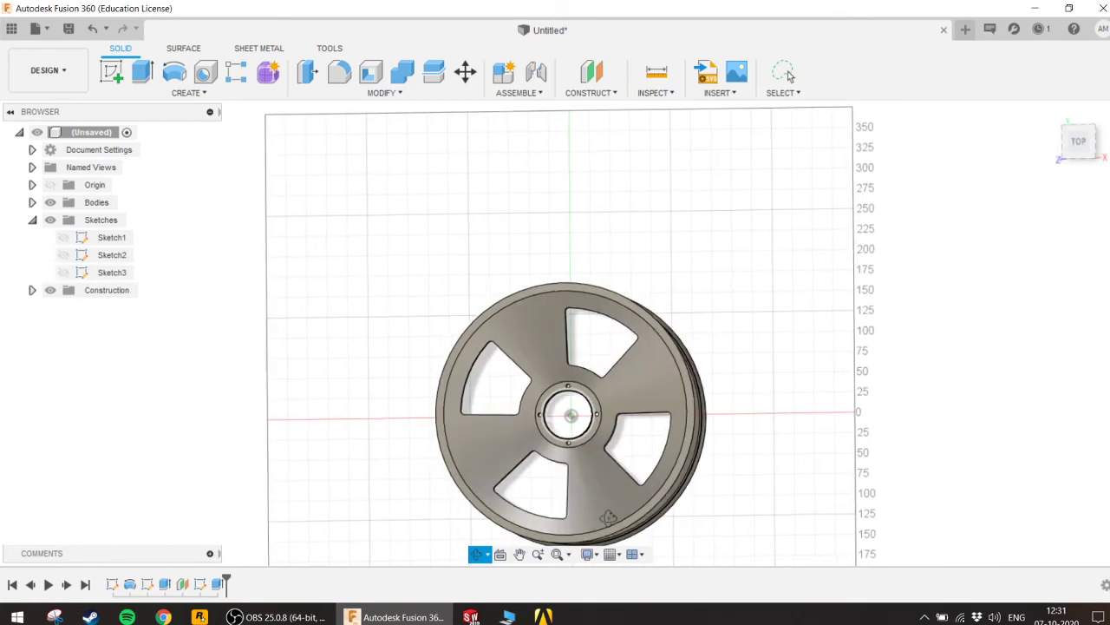
scroll(578, 395, "up", 2)
scroll(578, 395, "up", 2)
scroll(578, 395, "down", 2)
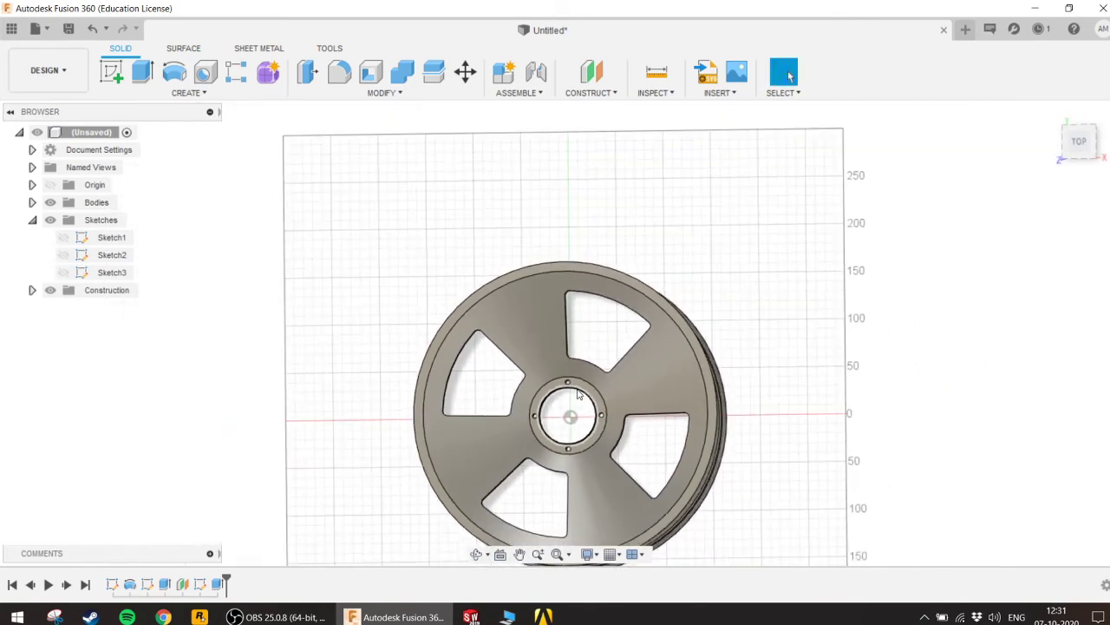
left_click(111, 255)
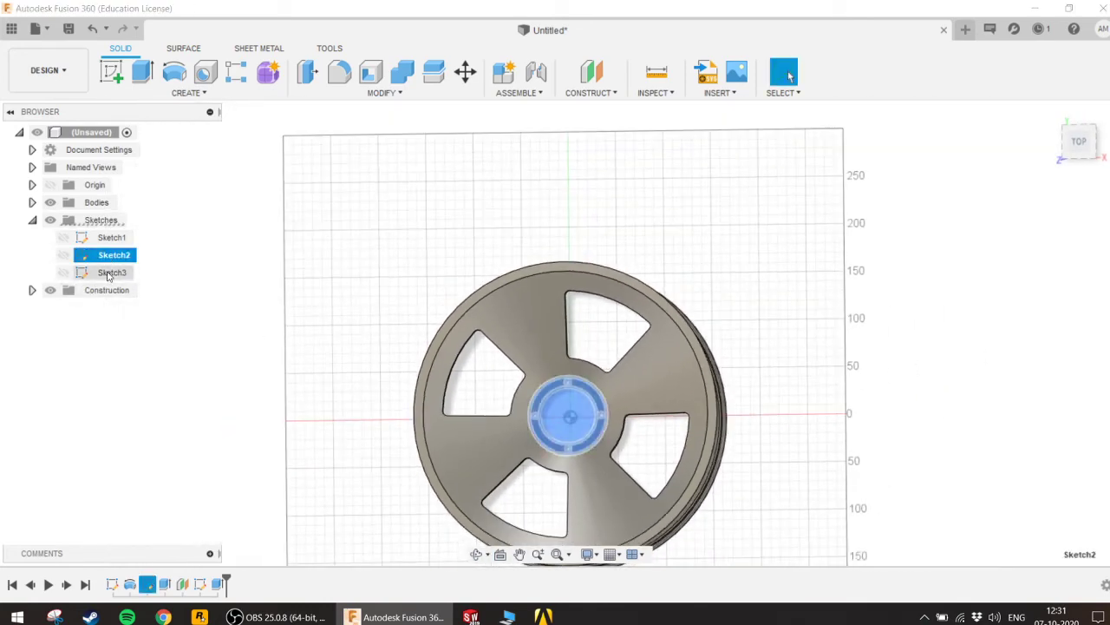
left_click(109, 275)
right_click(108, 274)
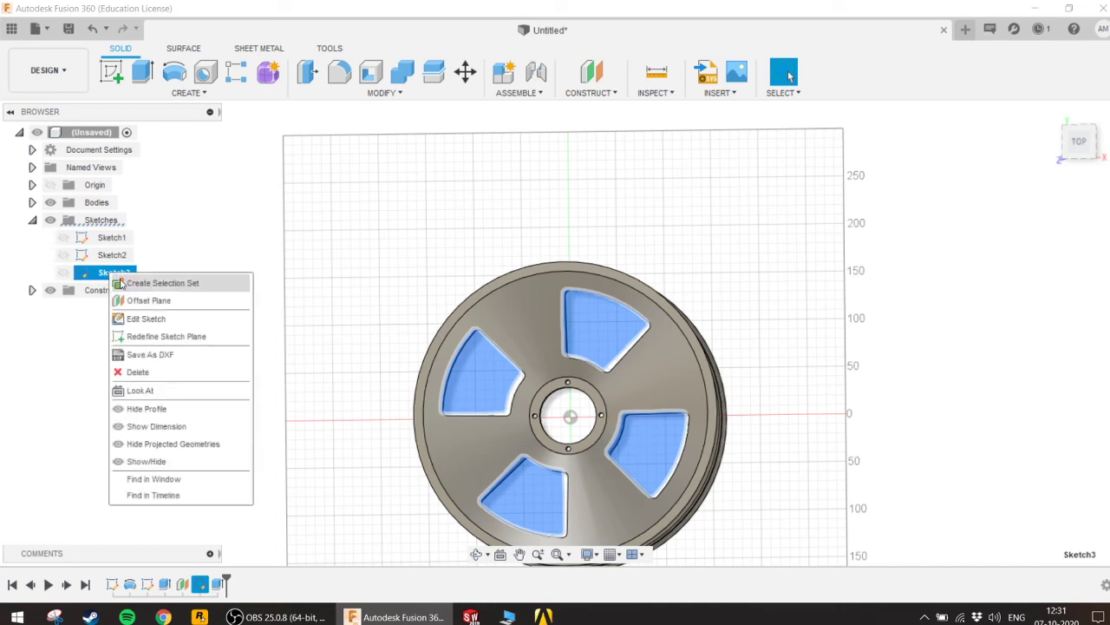
left_click(144, 318)
scroll(601, 388, "up", 2)
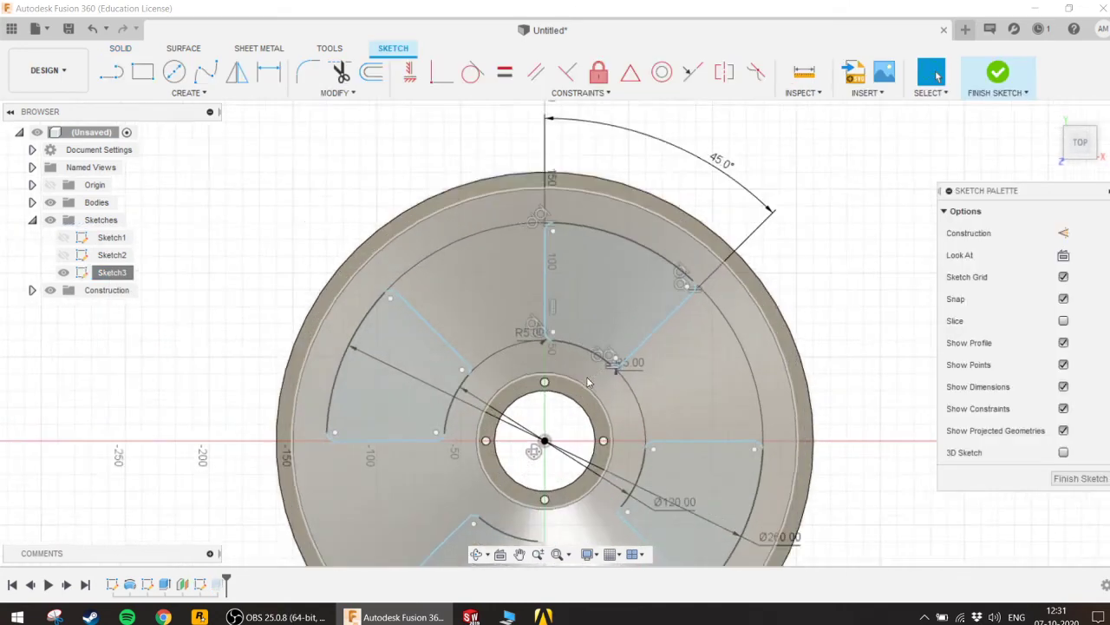
scroll(563, 336, "up", 2)
scroll(462, 206, "up", 2)
scroll(377, 192, "up", 2)
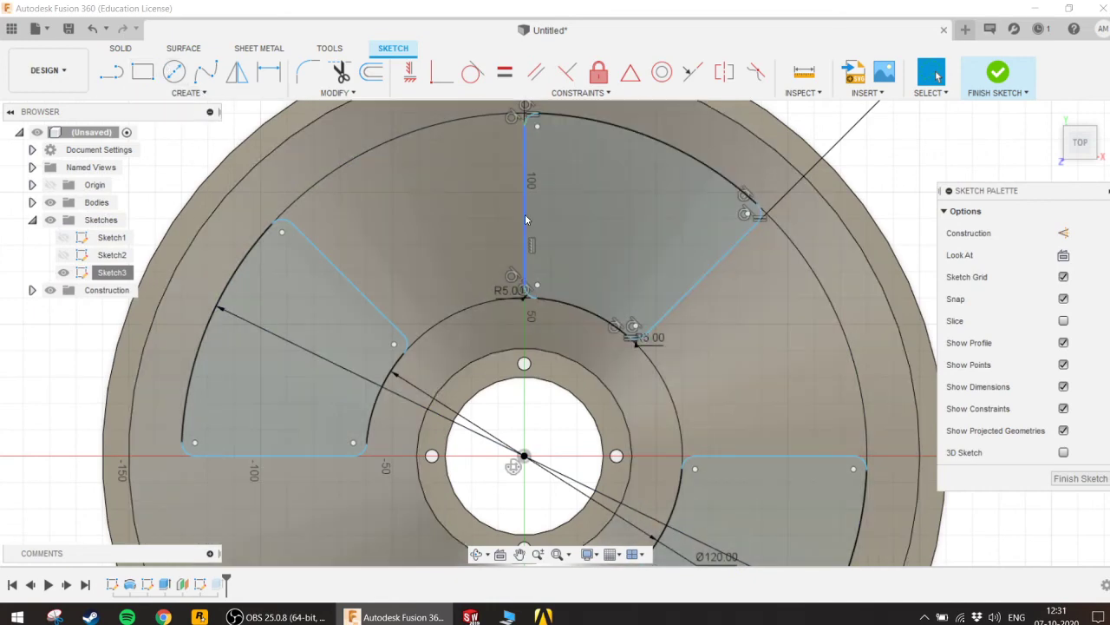
left_click(525, 219)
key("d")
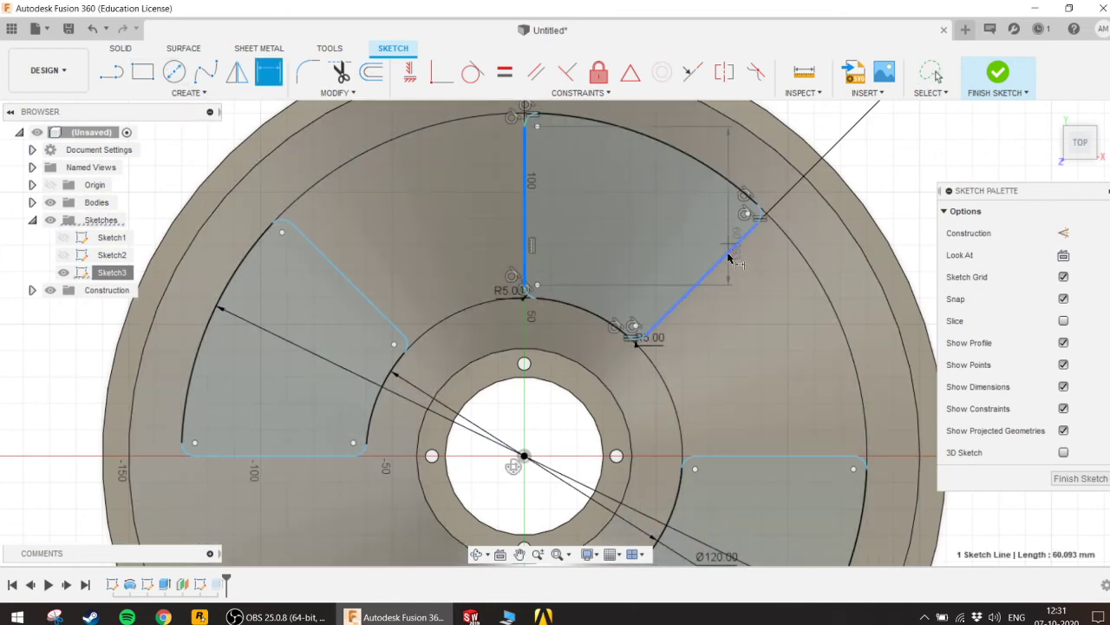
left_click(716, 266, "ctrl")
scroll(685, 248, "down", 3)
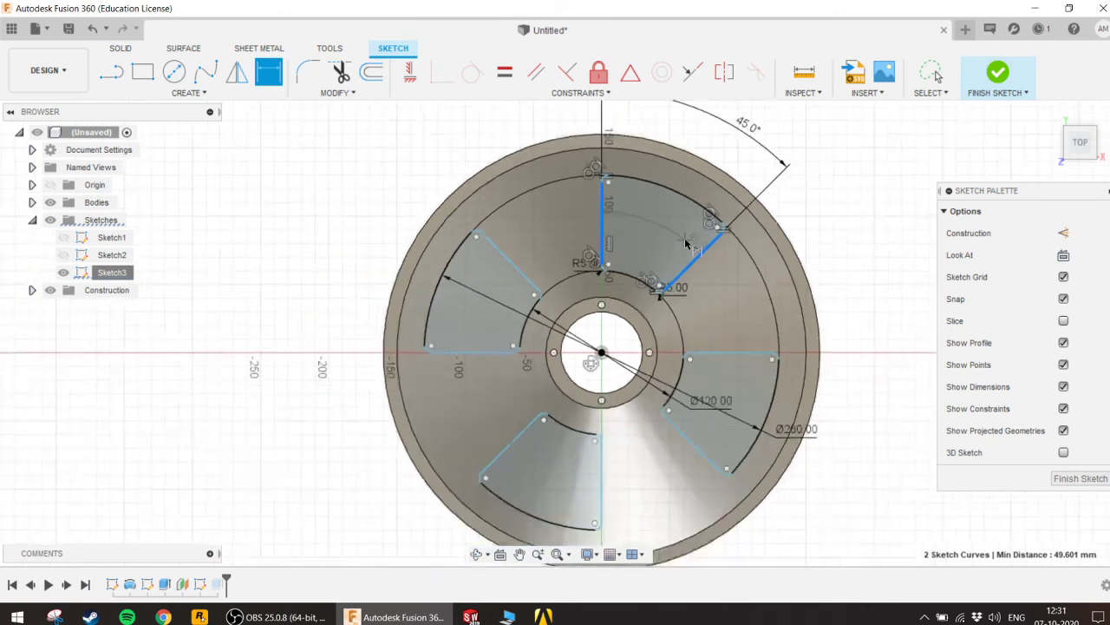
scroll(685, 248, "down", 2)
left_click(750, 150)
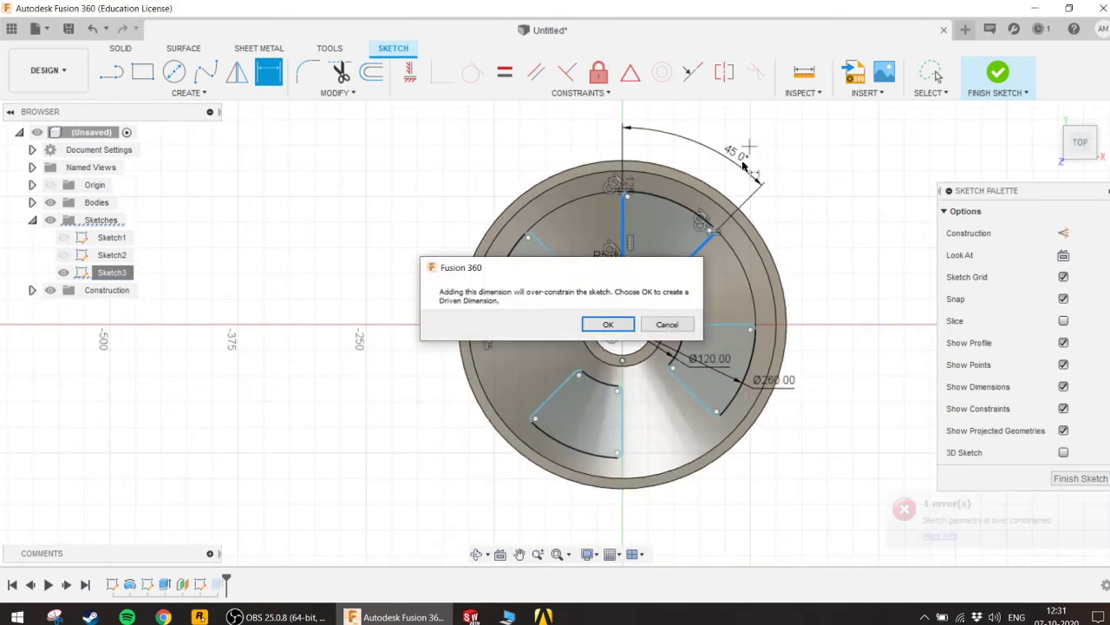
key("Return")
type("60")
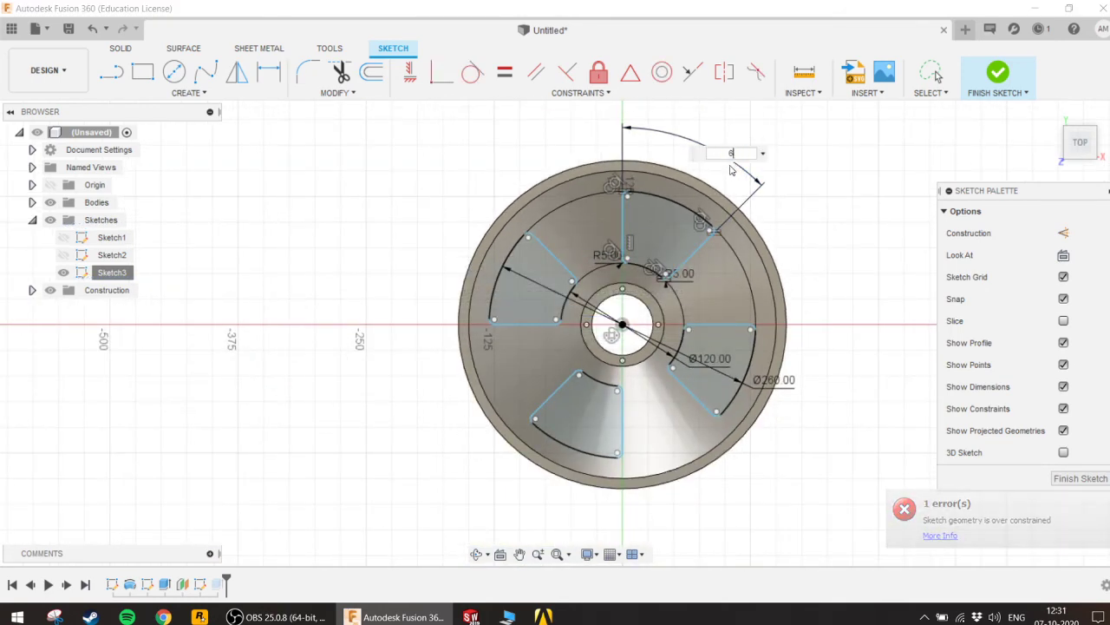
key("Return")
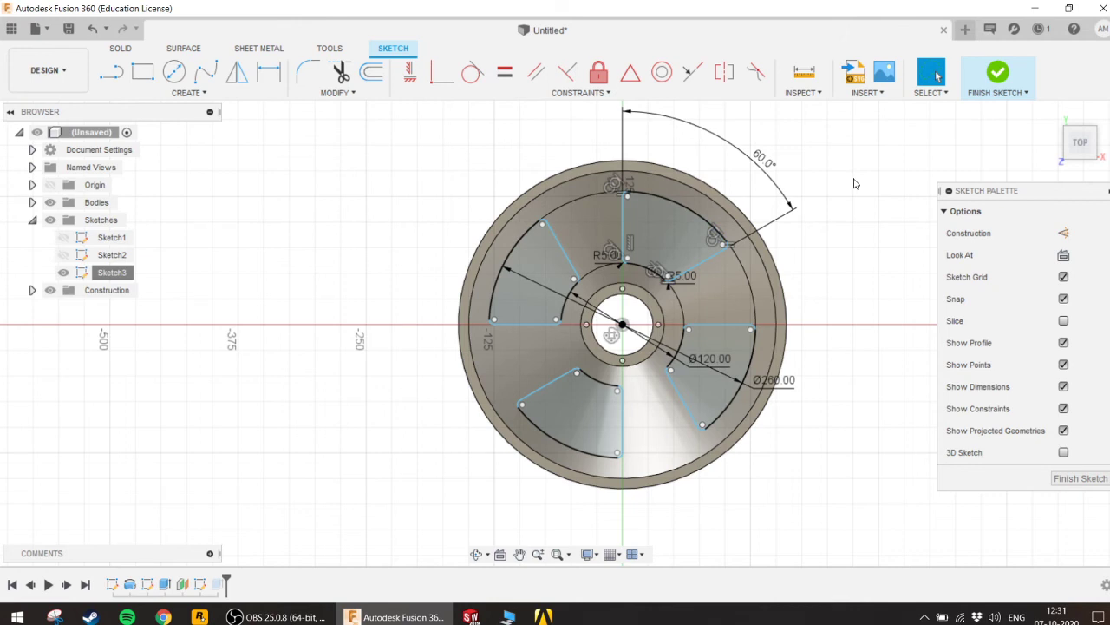
key("ctrl+z")
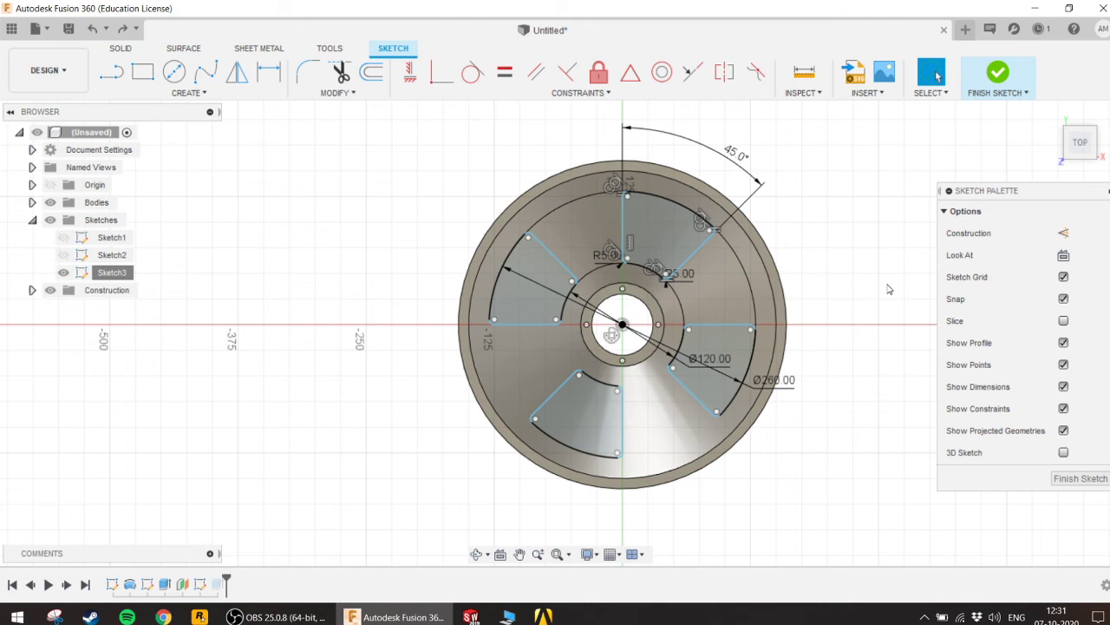
left_click(999, 76)
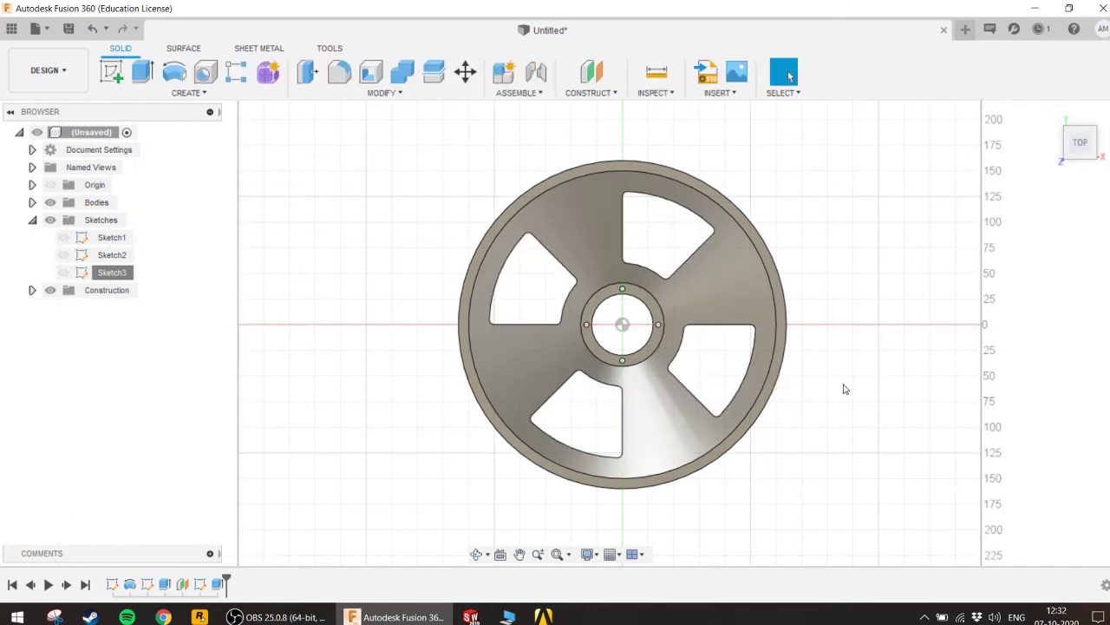
Step: Orbit the wheel to tilted views to inspect the rim depth
mouse_move(846, 388)
middle_mouse_down("shift")
mouse_move(851, 374)
mouse_move(884, 426)
mouse_move(789, 391)
mouse_move(789, 434)
mouse_move(823, 414)
middle_mouse_up("shift")
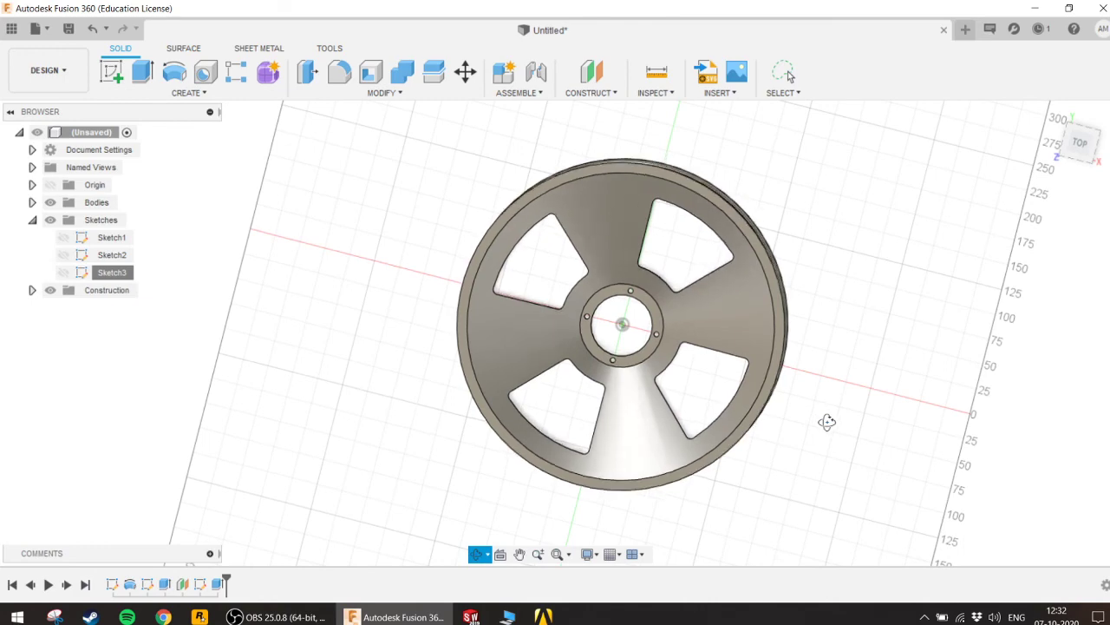
left_click_drag(827, 421, 818, 426)
key("Escape")
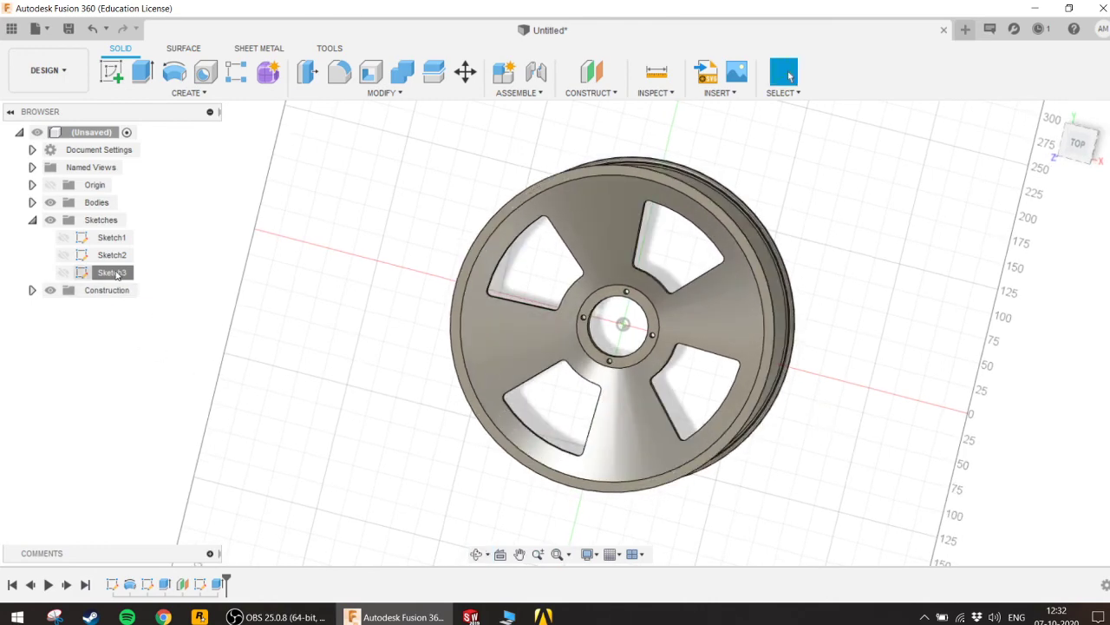
left_click(113, 272)
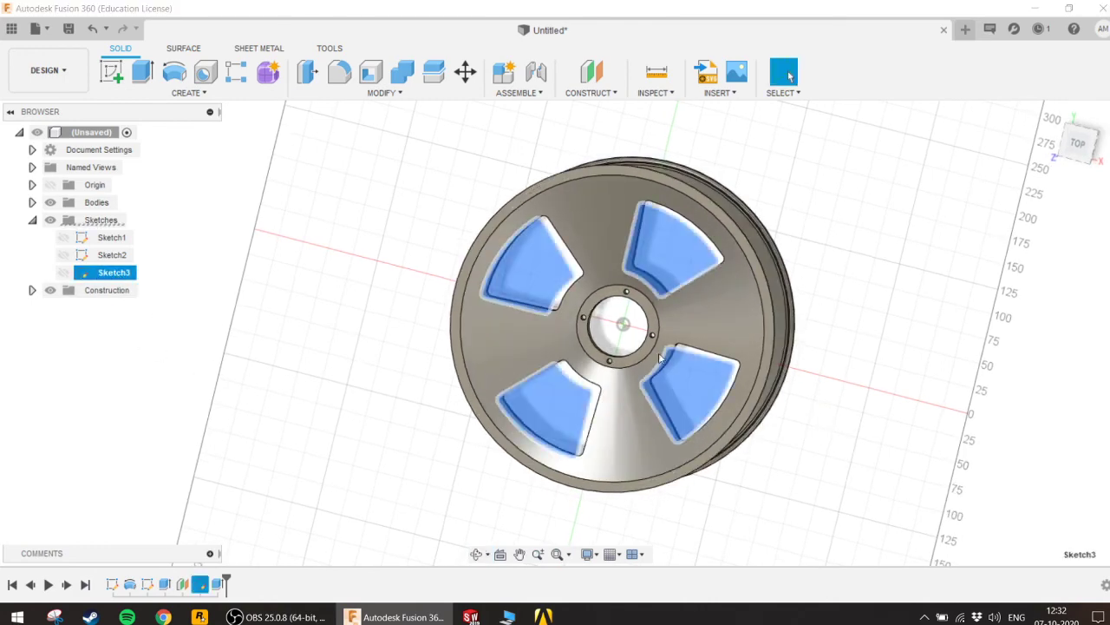
mouse_move(137, 275)
middle_mouse_down("shift")
mouse_move(790, 77)
mouse_move(811, 390)
mouse_move(673, 445)
mouse_move(758, 368)
middle_mouse_up("shift")
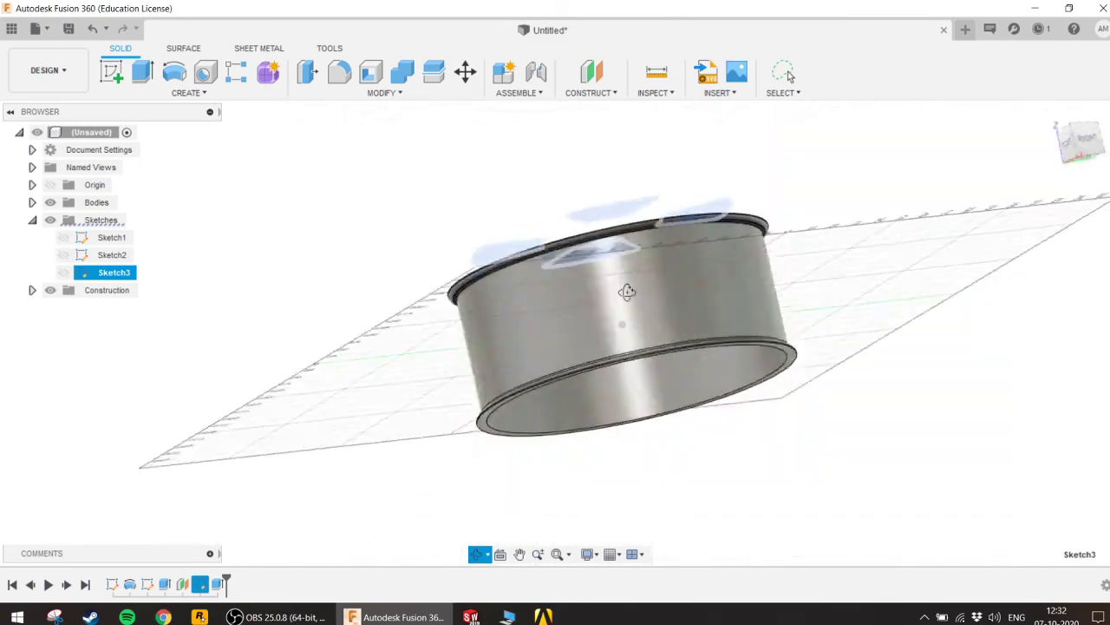
scroll(760, 373, "up", 2)
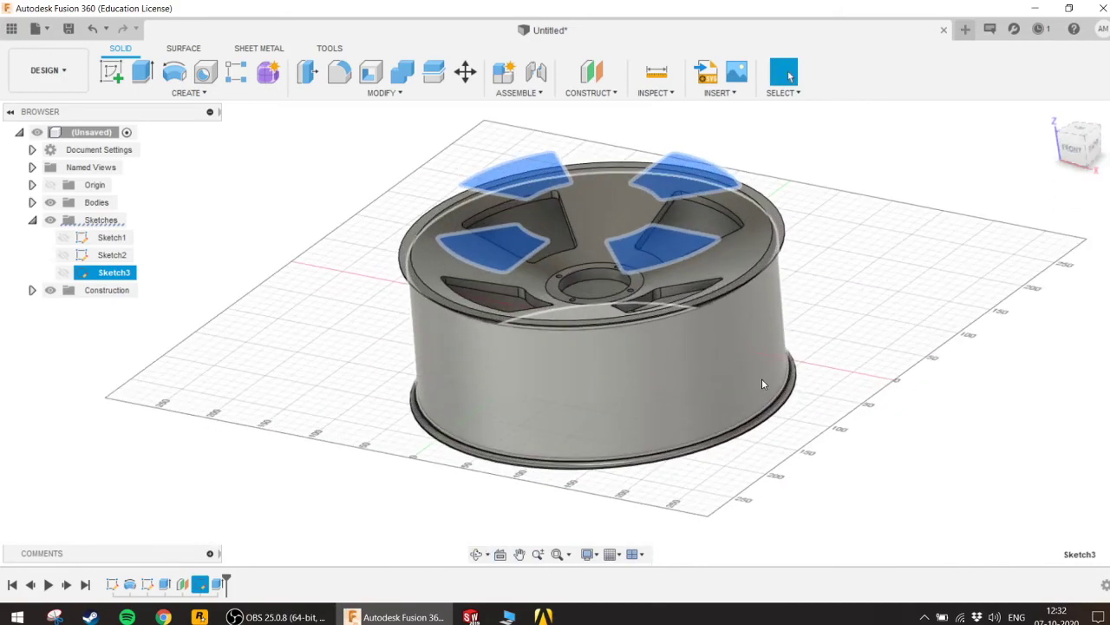
scroll(761, 378, "up", 3)
scroll(763, 373, "up", 2)
scroll(772, 342, "up", 2)
scroll(776, 330, "down", 3)
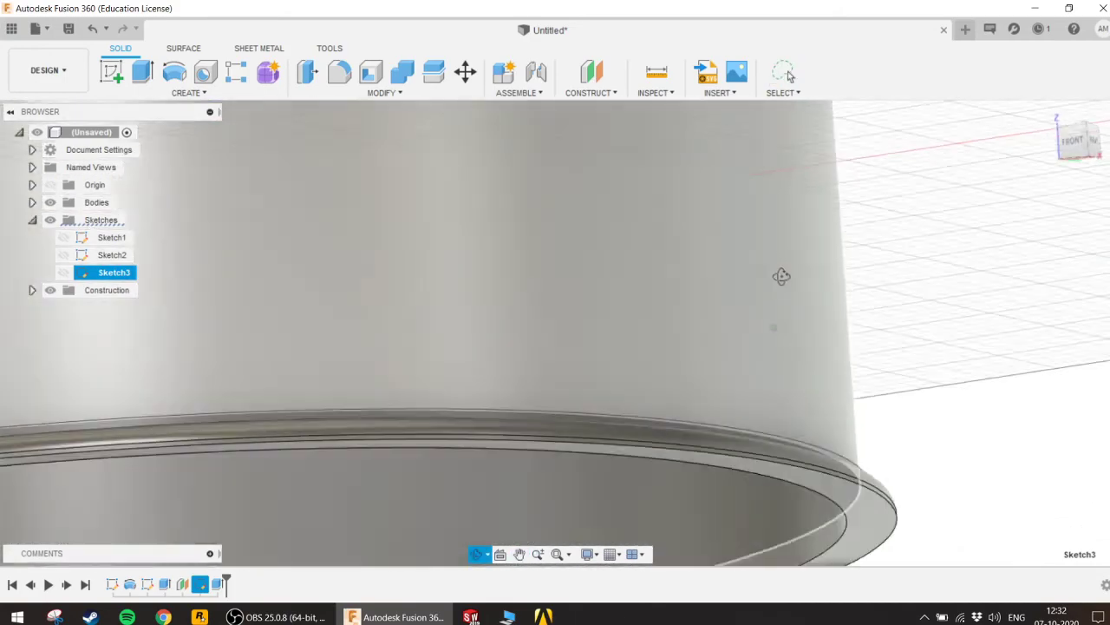
scroll(781, 279, "down", 1)
scroll(779, 291, "down", 2)
scroll(779, 286, "down", 3)
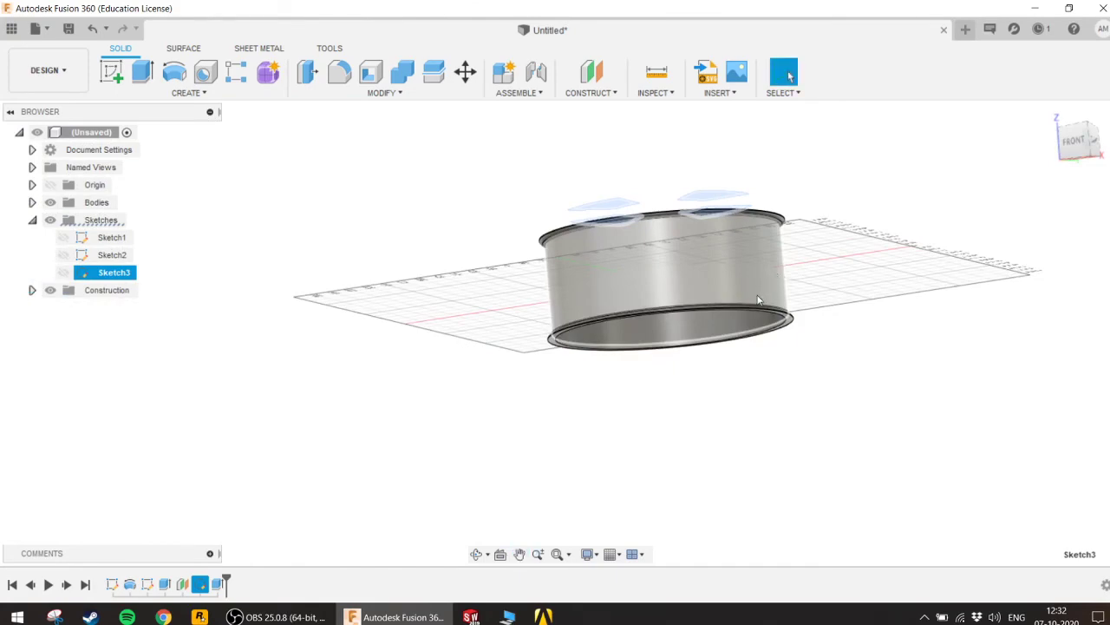
middle_click_drag(779, 287, 749, 427, "shift")
left_click(750, 427)
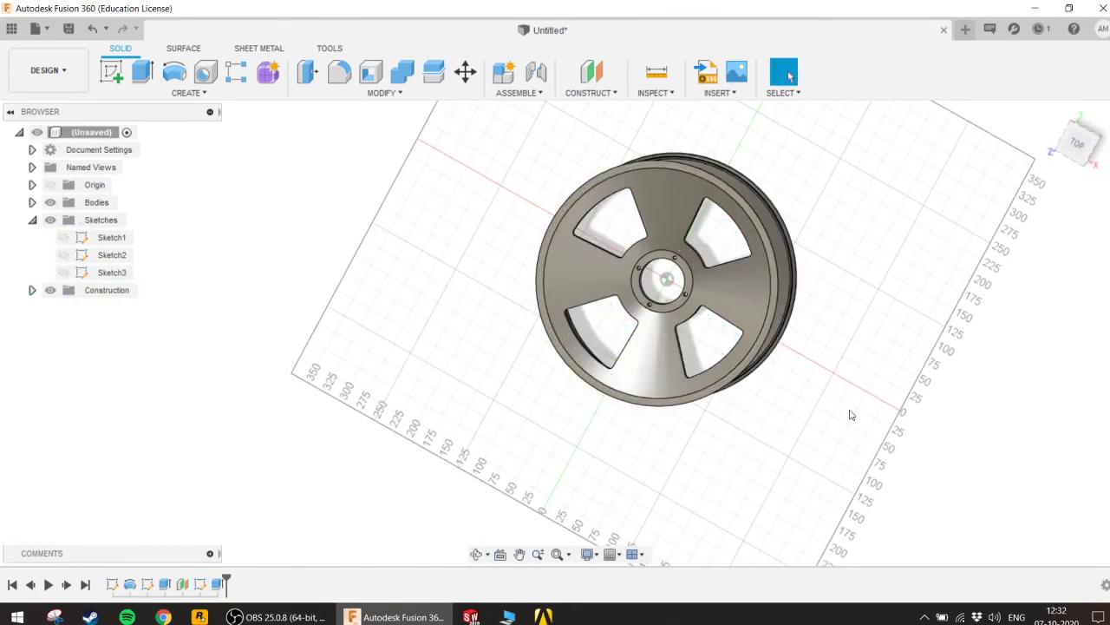
Step: Orbit to look down on the spoke face and window-select the spoke-window and hub edges
mouse_move(577, 287)
middle_mouse_down("shift")
mouse_move(646, 334)
mouse_move(587, 208)
mouse_move(543, 289)
mouse_move(610, 312)
mouse_move(788, 223)
middle_mouse_up("shift")
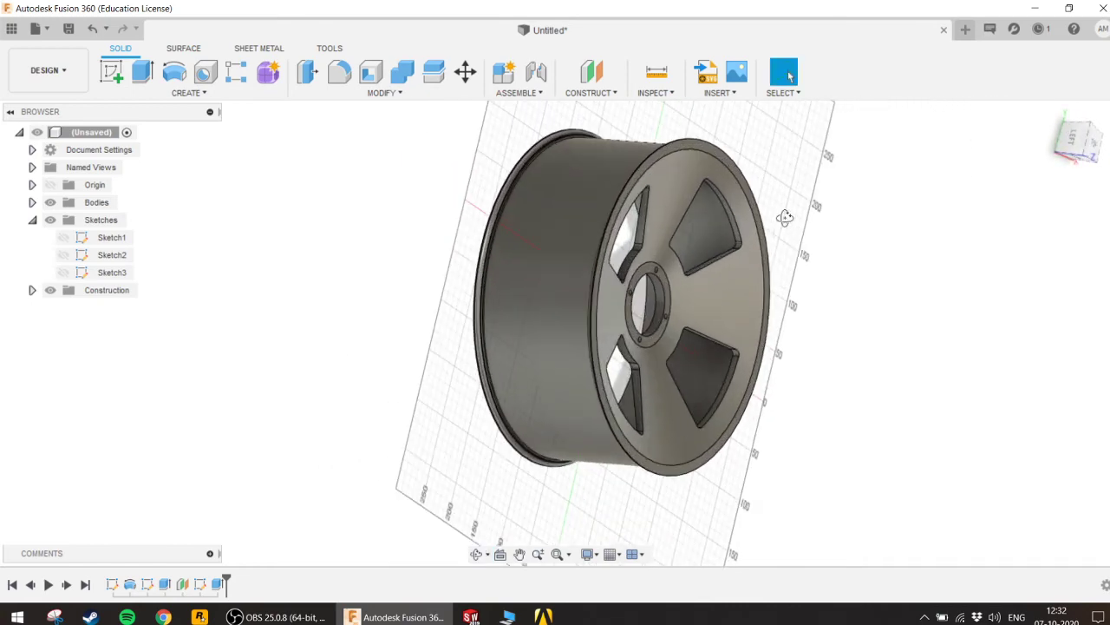
middle_click_drag(785, 217, 719, 143, "shift")
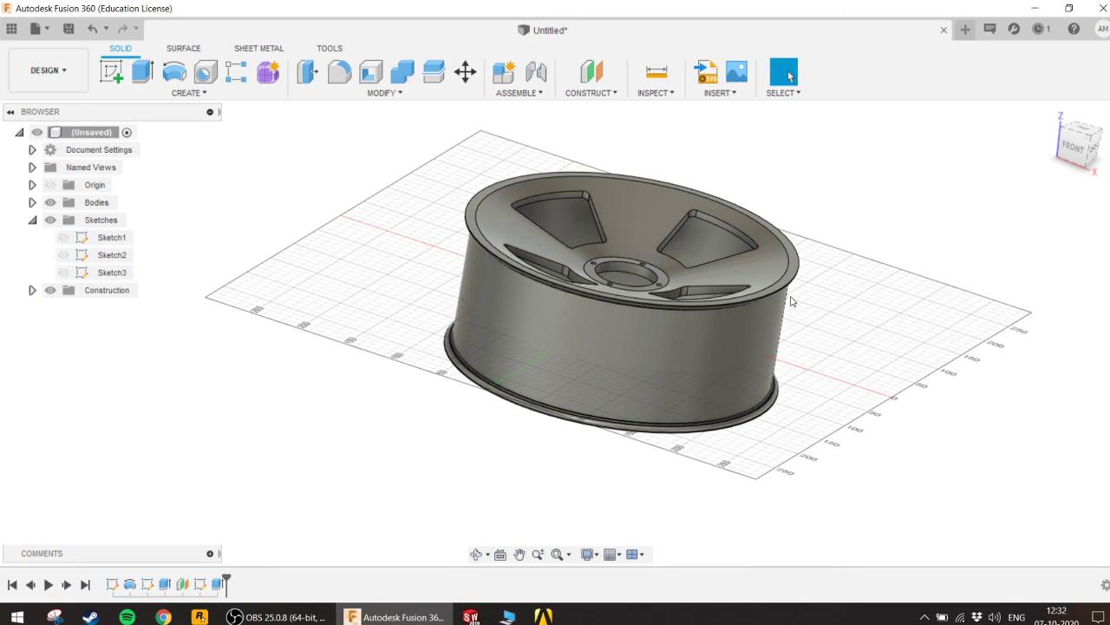
middle_click_drag(730, 311, 703, 377)
middle_click_drag(813, 361, 788, 391, "shift")
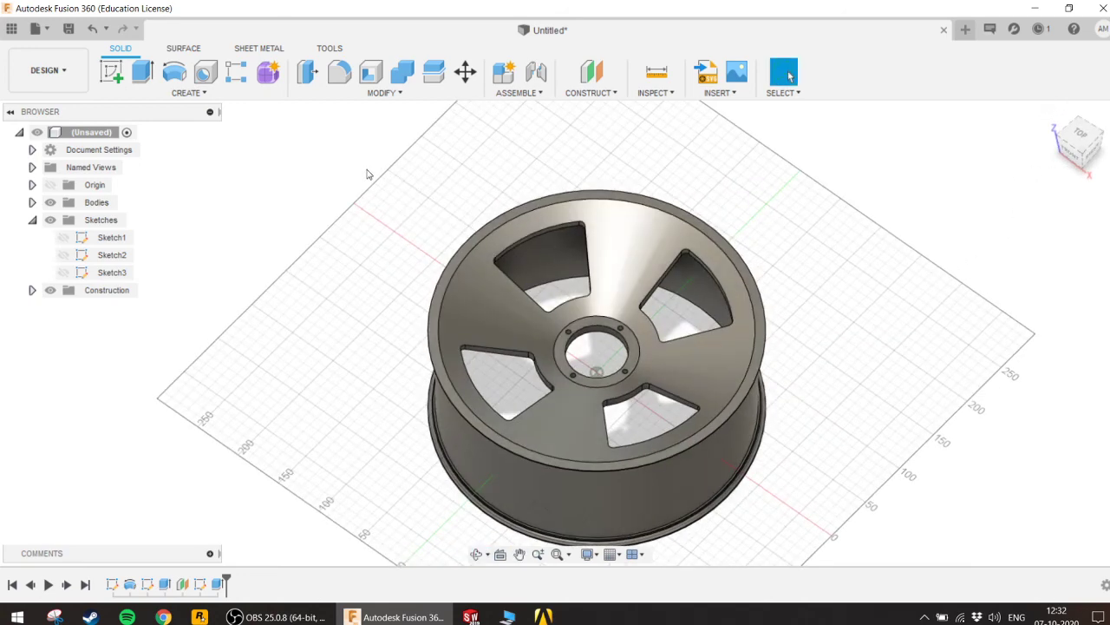
left_click_drag(355, 171, 395, 499)
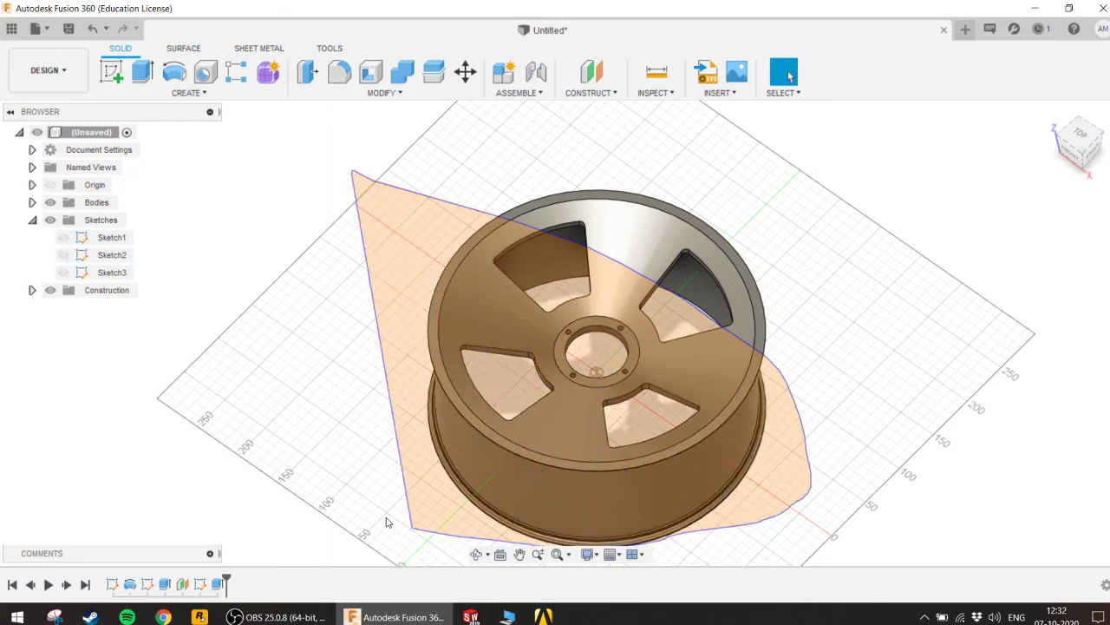
Step: Reselect the wheel by window, then pick its front spoke face and open its context menu
left_click(338, 193)
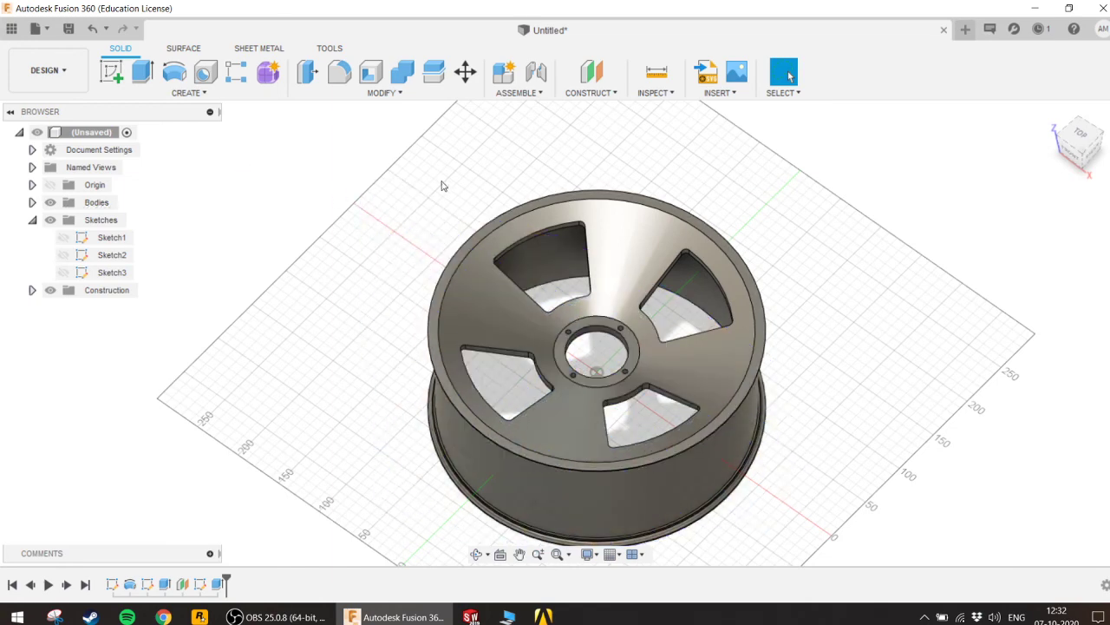
left_click_drag(352, 122, 370, 259)
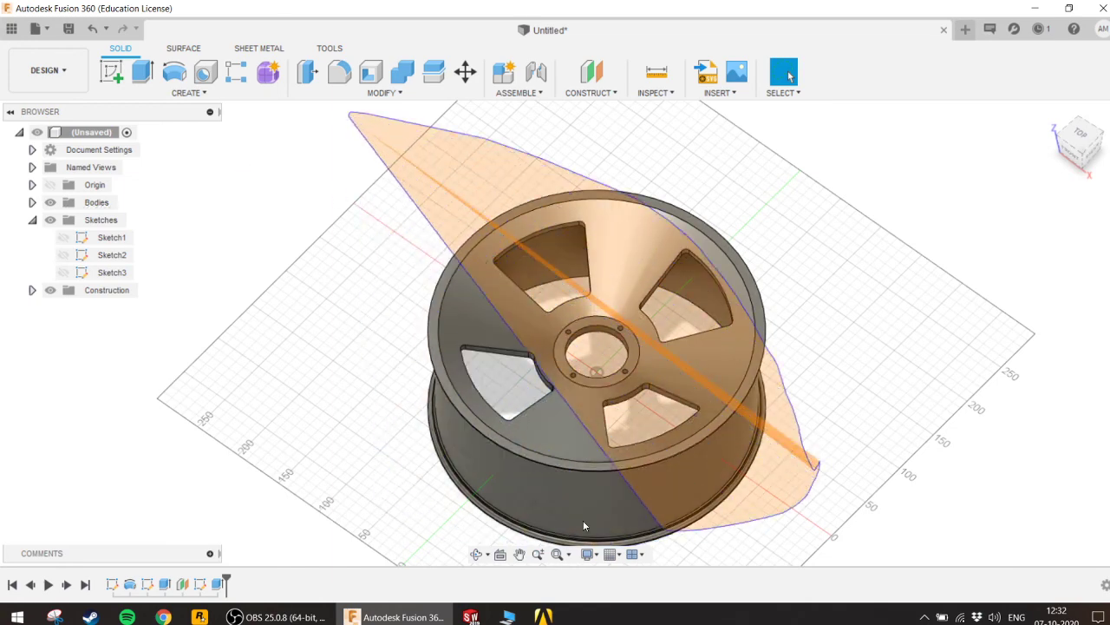
left_click_drag(369, 259, 641, 467)
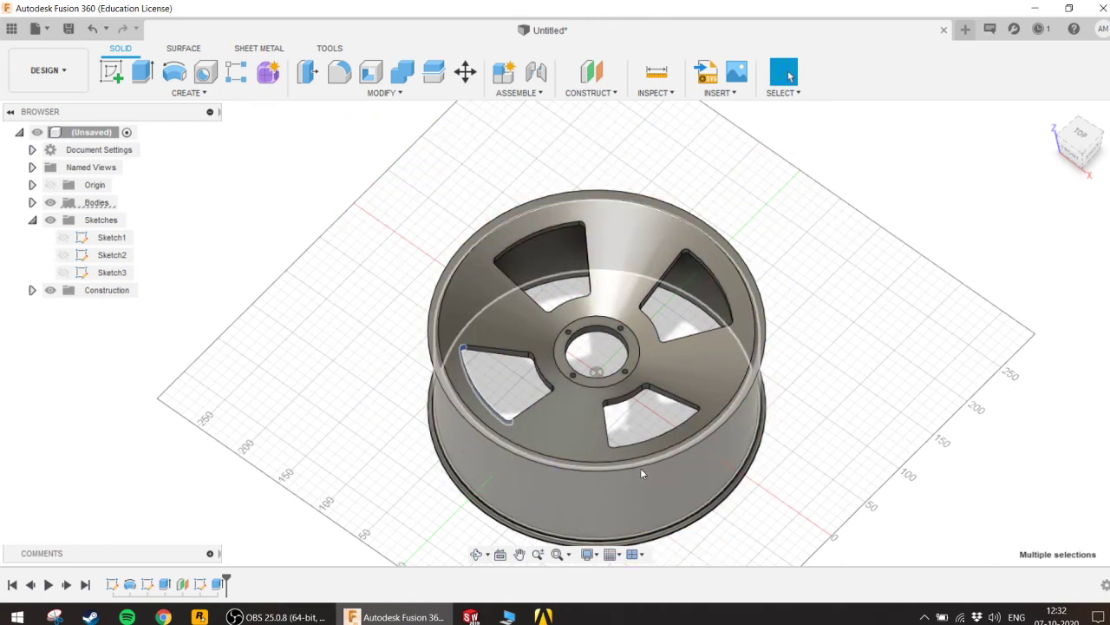
left_click(582, 285)
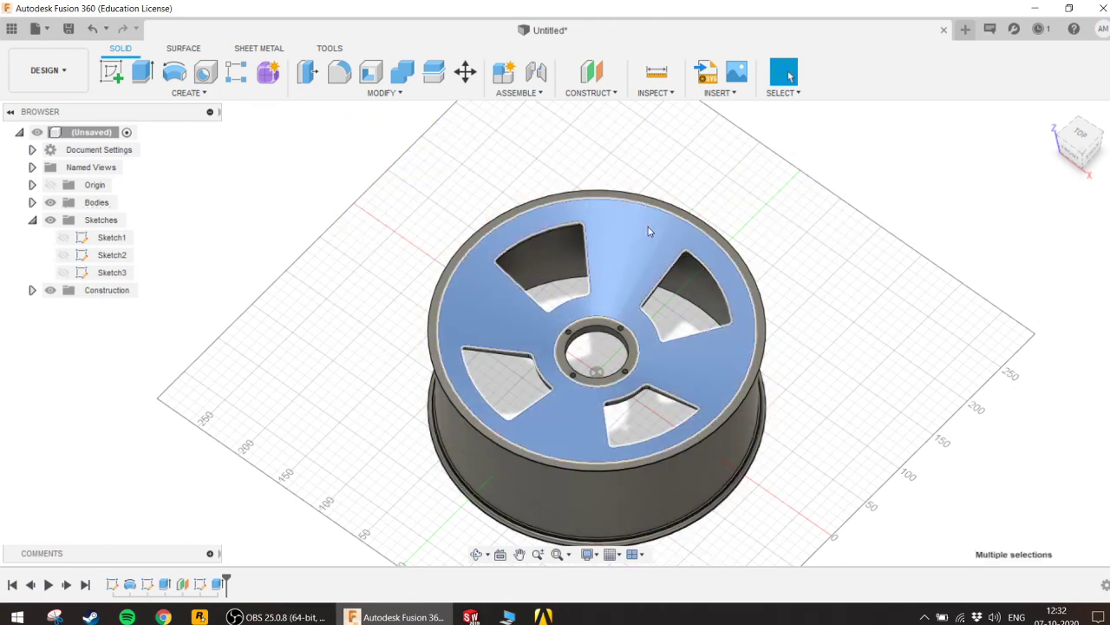
left_click(668, 268)
left_click(669, 268)
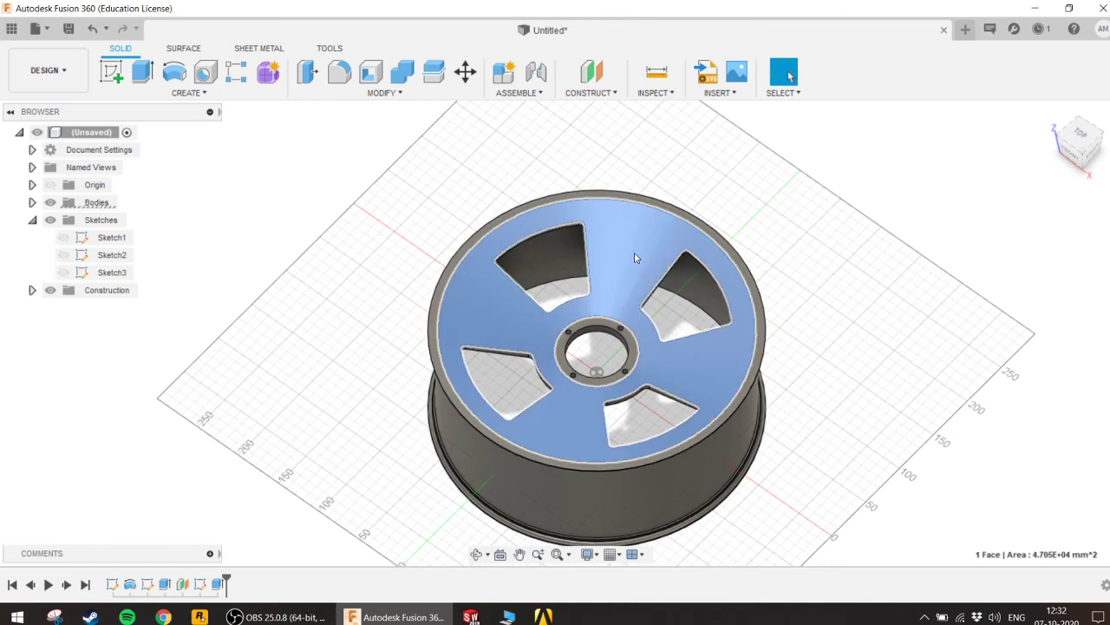
right_click(635, 258)
Step: Open the Appearance dialog and expand the Metal > Aluminum library
left_click(625, 375)
key("a")
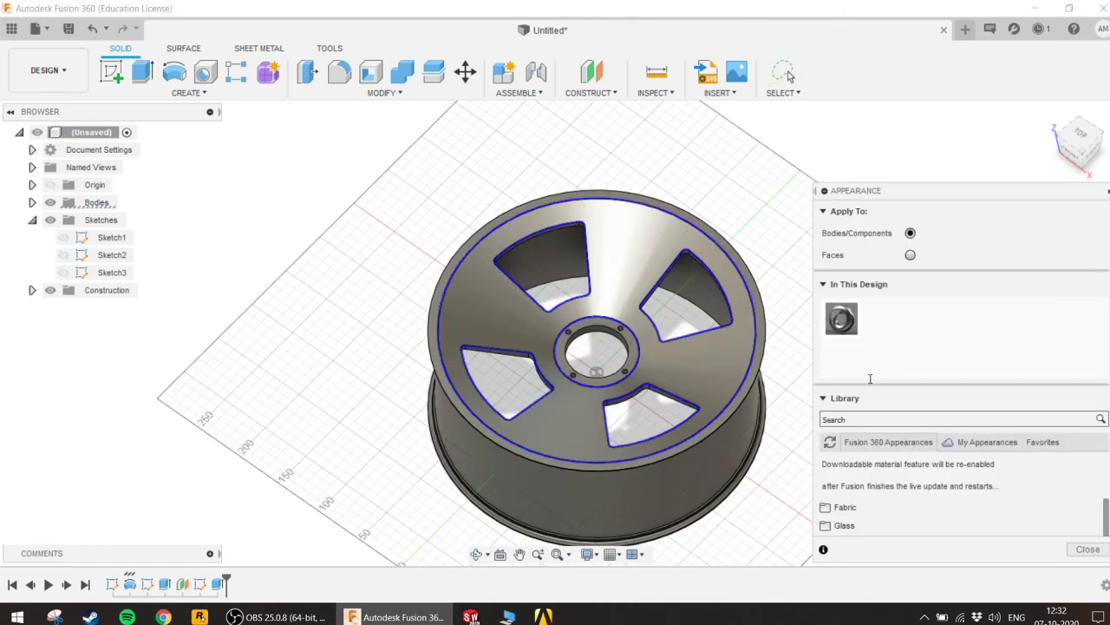
scroll(870, 378, "down", 3)
left_click(850, 448)
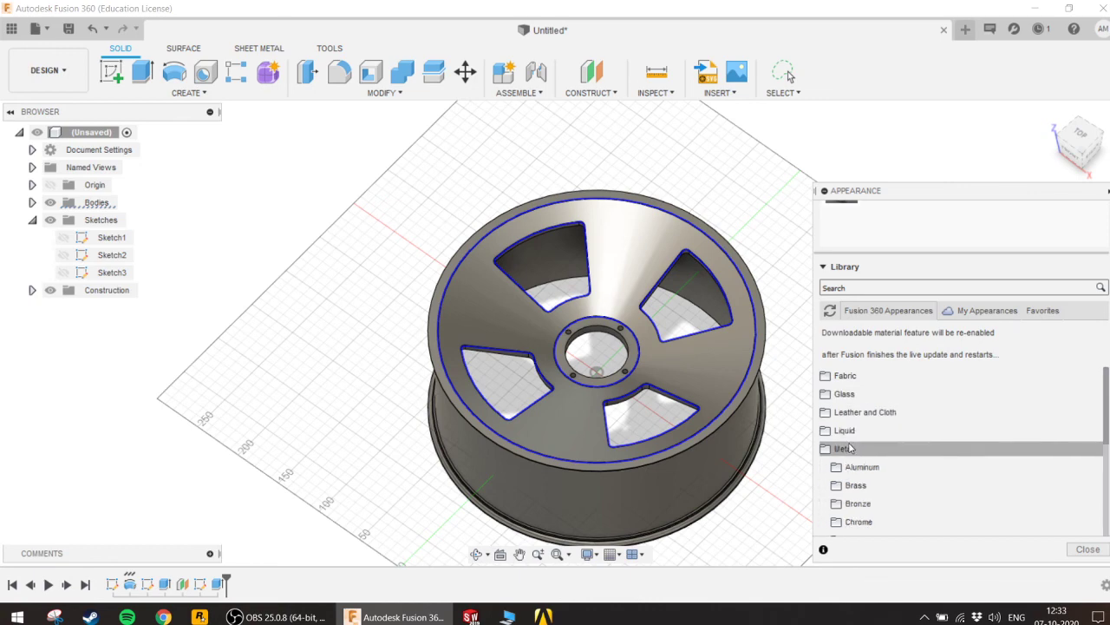
scroll(857, 467, "down", 1)
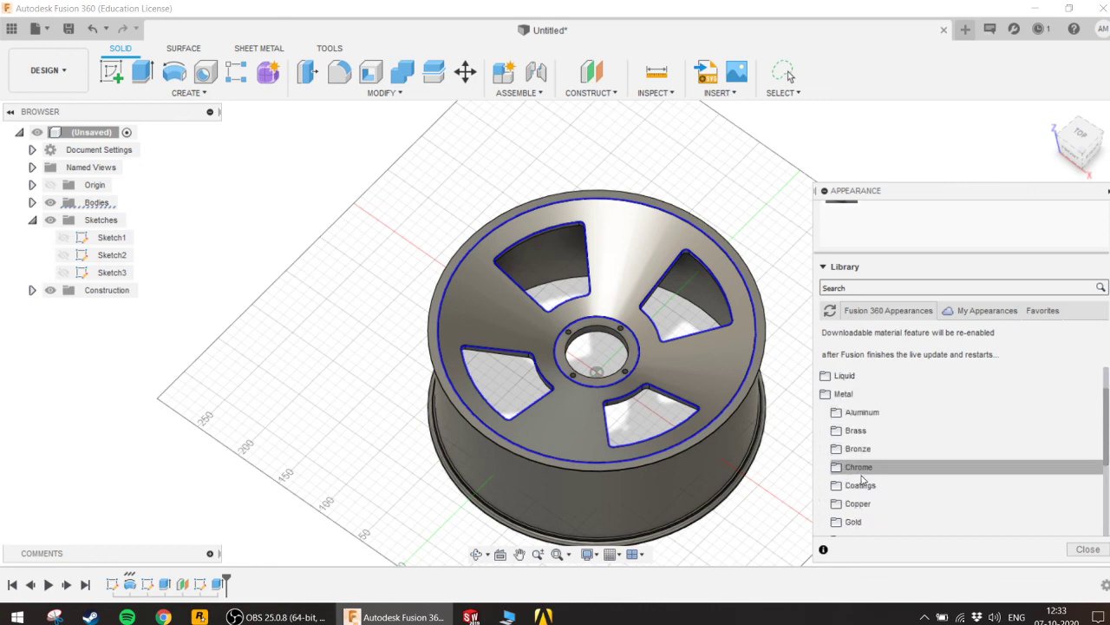
scroll(850, 473, "down", 1)
scroll(859, 403, "up", 1)
left_click(868, 411)
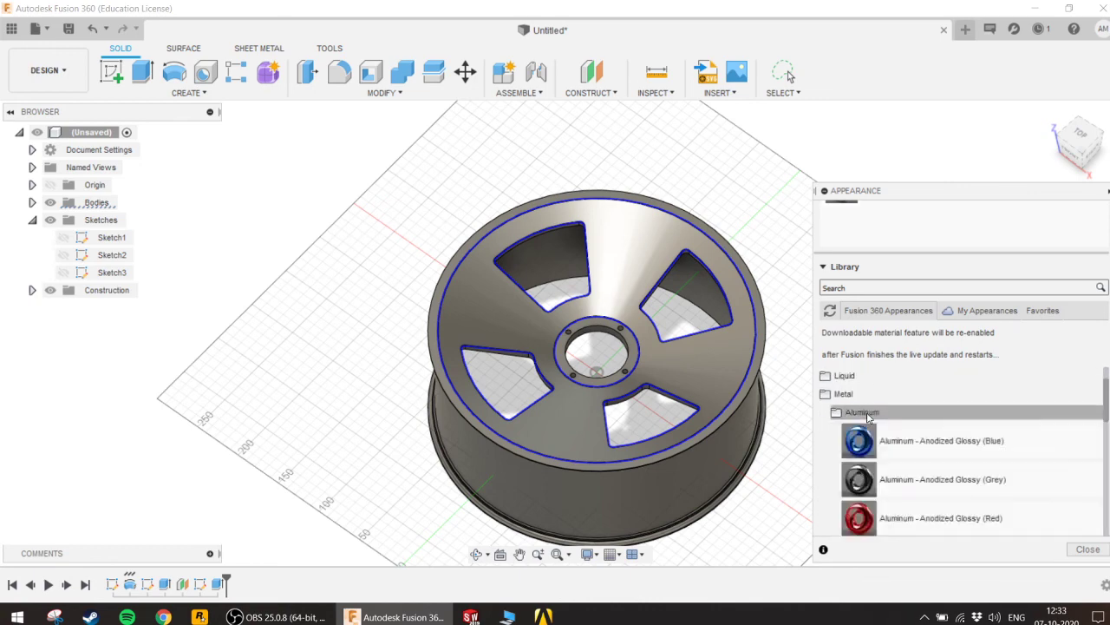
left_click(868, 411)
left_click(868, 411)
scroll(870, 441, "down", 1)
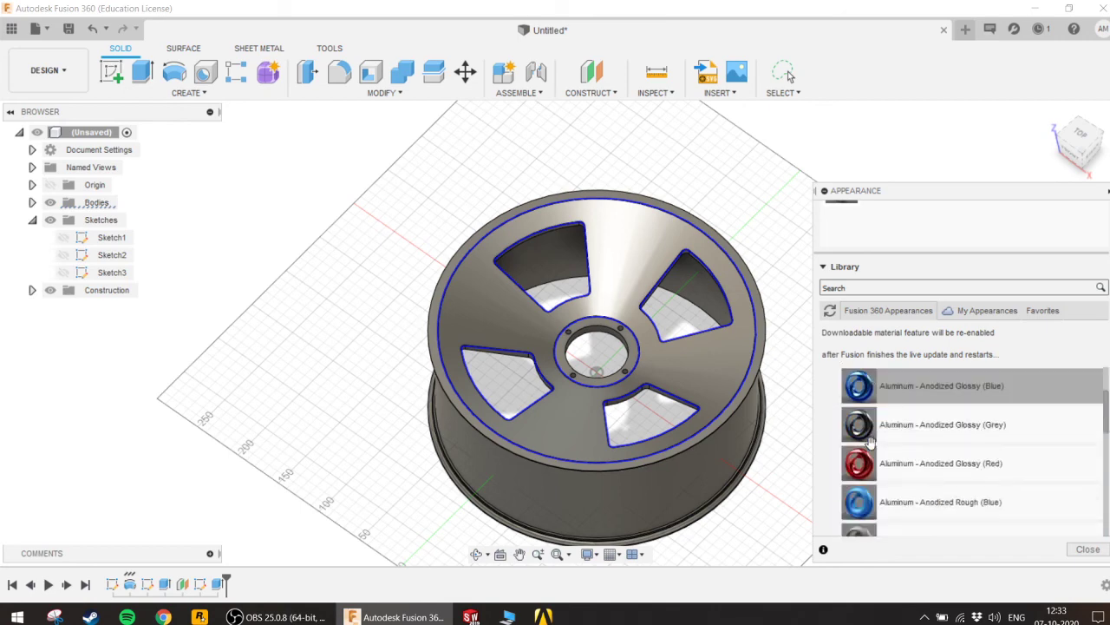
scroll(872, 443, "down", 1)
scroll(874, 447, "down", 1)
scroll(879, 464, "down", 1)
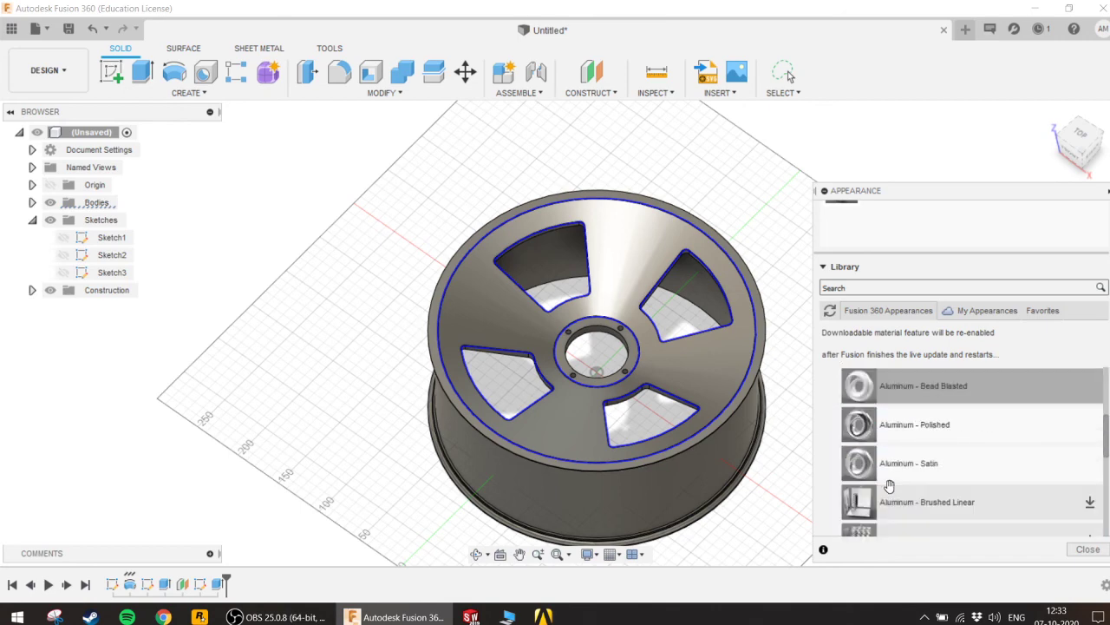
scroll(900, 436, "up", 2)
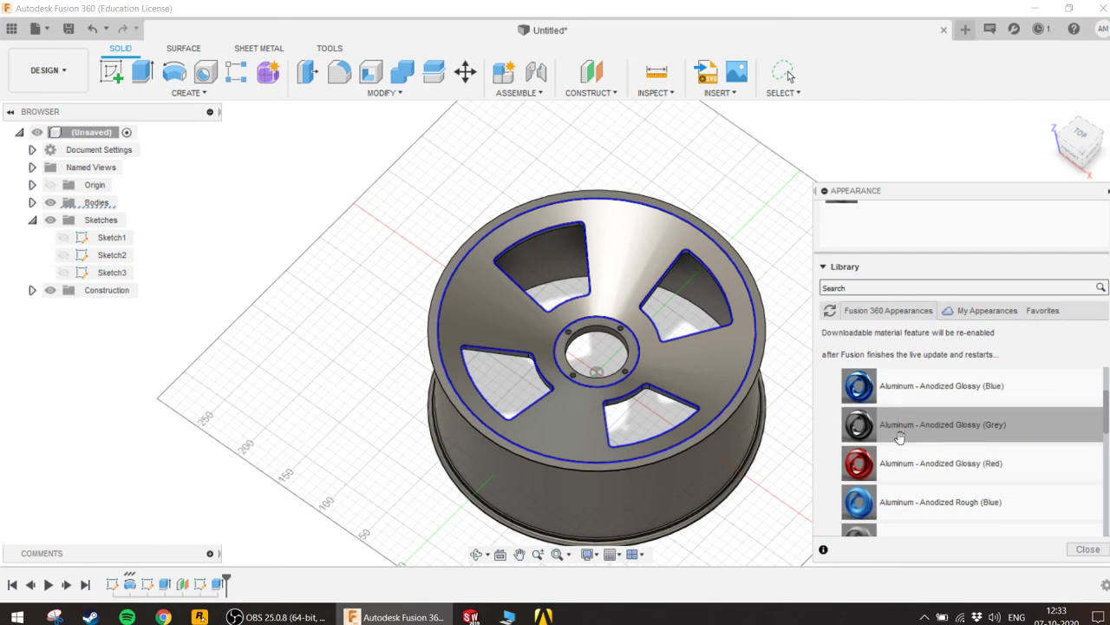
Step: Apply grey anodized aluminium, remove face-level appearances, then apply Aluminum - Polished and close
left_click_drag(863, 425, 699, 372)
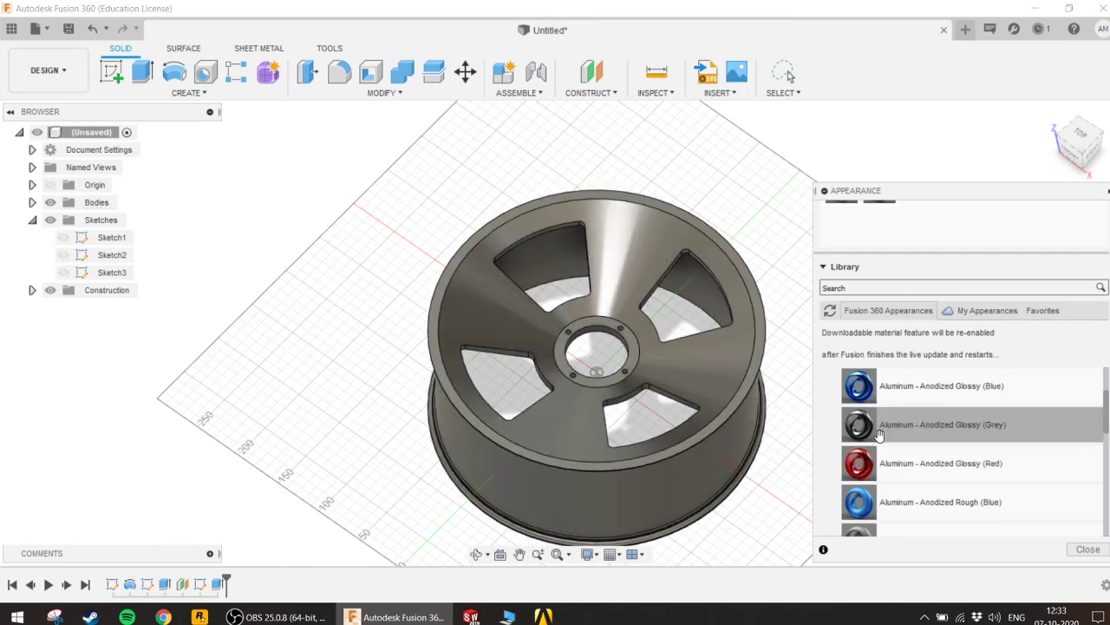
left_click_drag(880, 429, 675, 455)
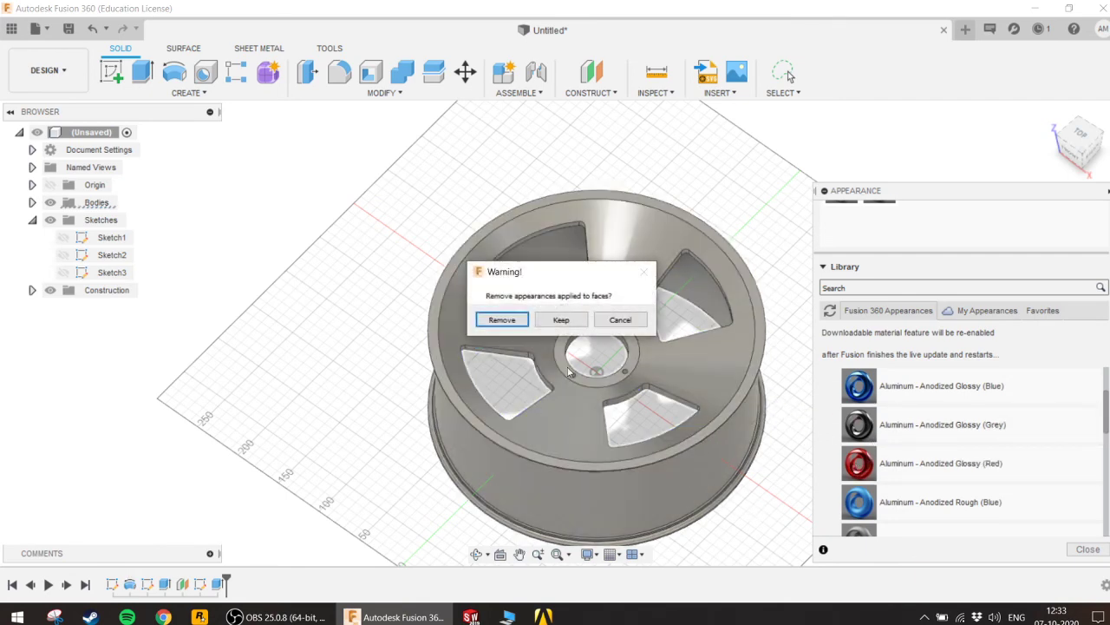
left_click(516, 324)
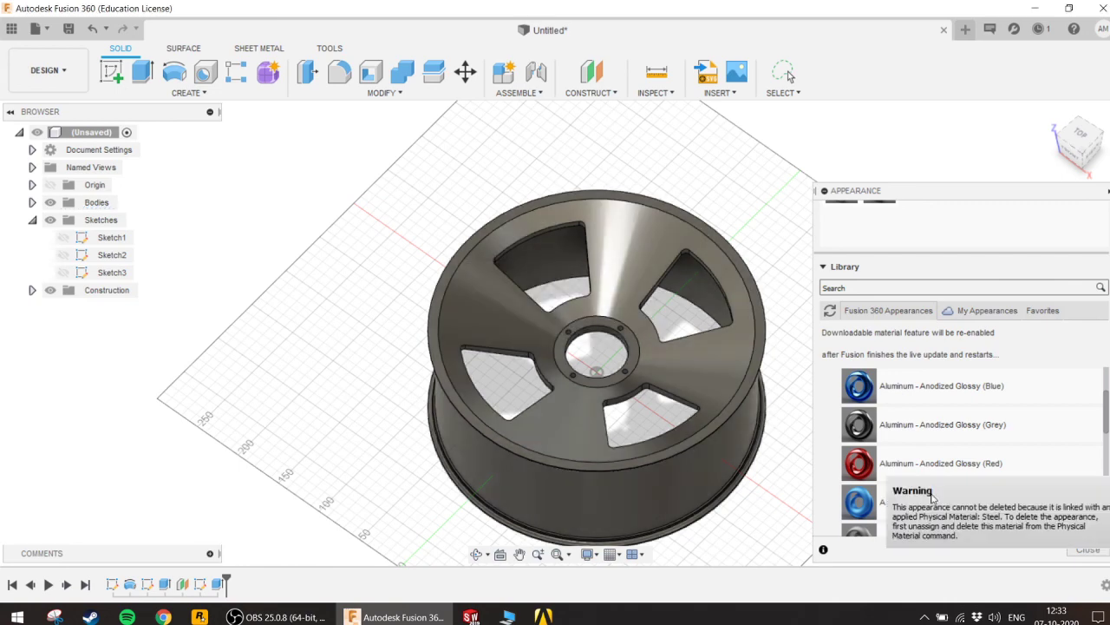
scroll(887, 495, "down", 2)
scroll(887, 494, "down", 2)
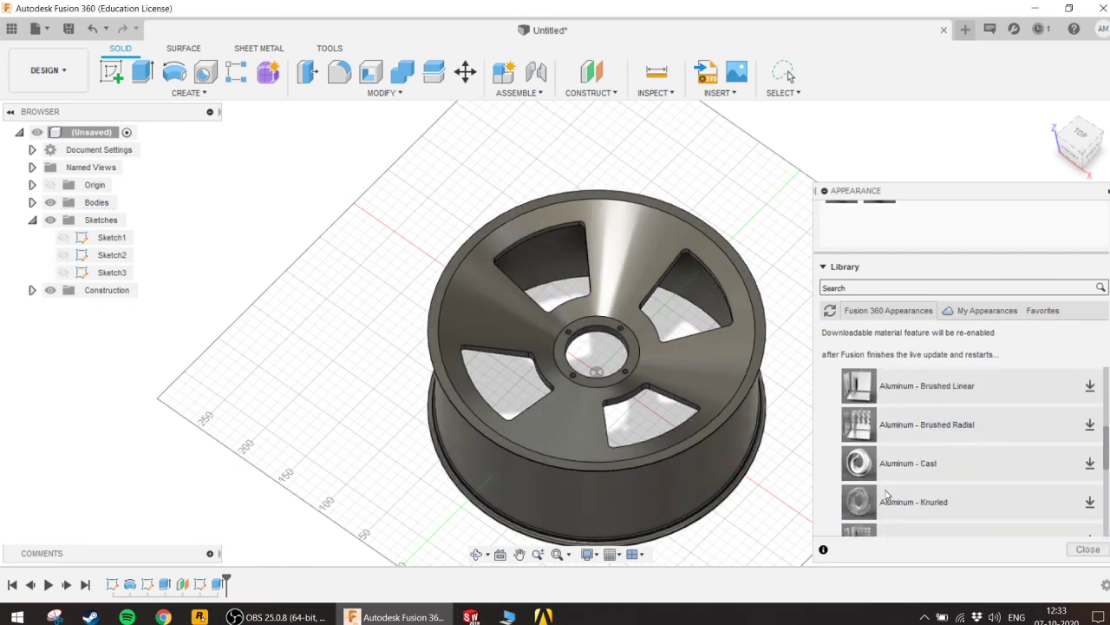
scroll(882, 465, "up", 2)
left_click_drag(881, 424, 695, 402)
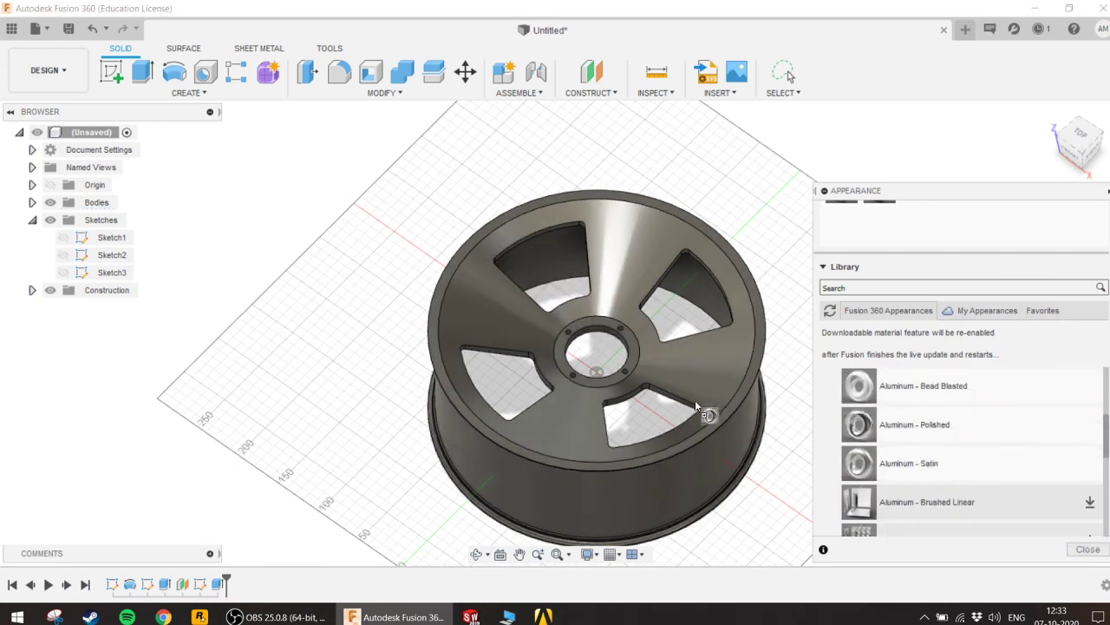
left_click(1088, 550)
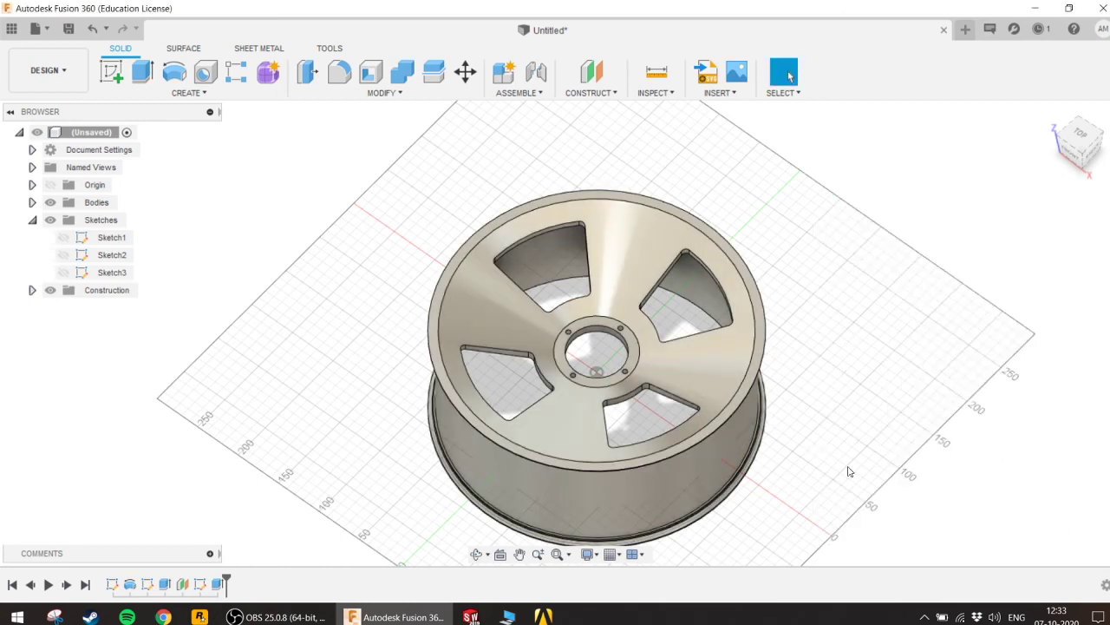
Step: Turn off the Layout Grid and orbit the wheel to a side-angled 3D view
left_click(612, 554)
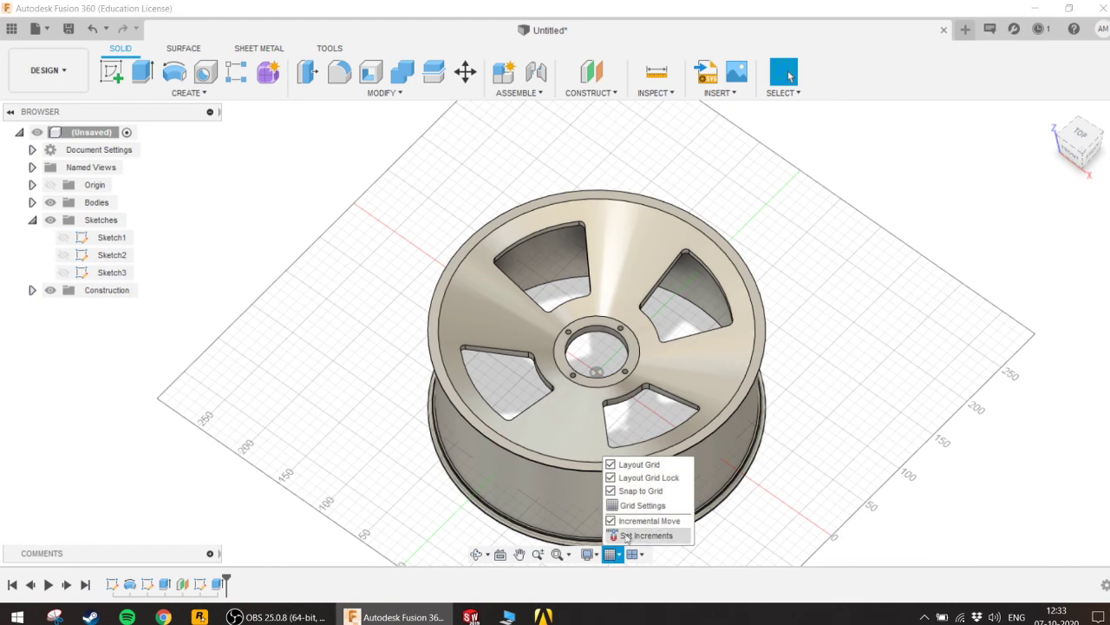
left_click(613, 465)
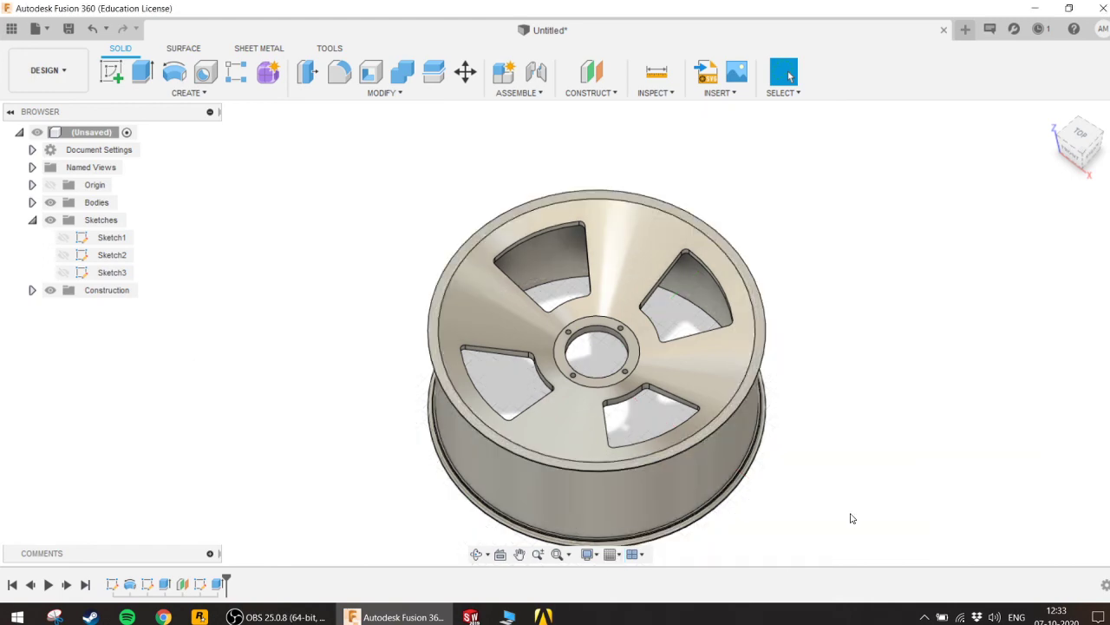
scroll(830, 506, "down", 2)
mouse_move(829, 502)
middle_mouse_down("shift")
mouse_move(810, 506)
mouse_move(733, 371)
mouse_move(727, 392)
middle_mouse_up("shift")
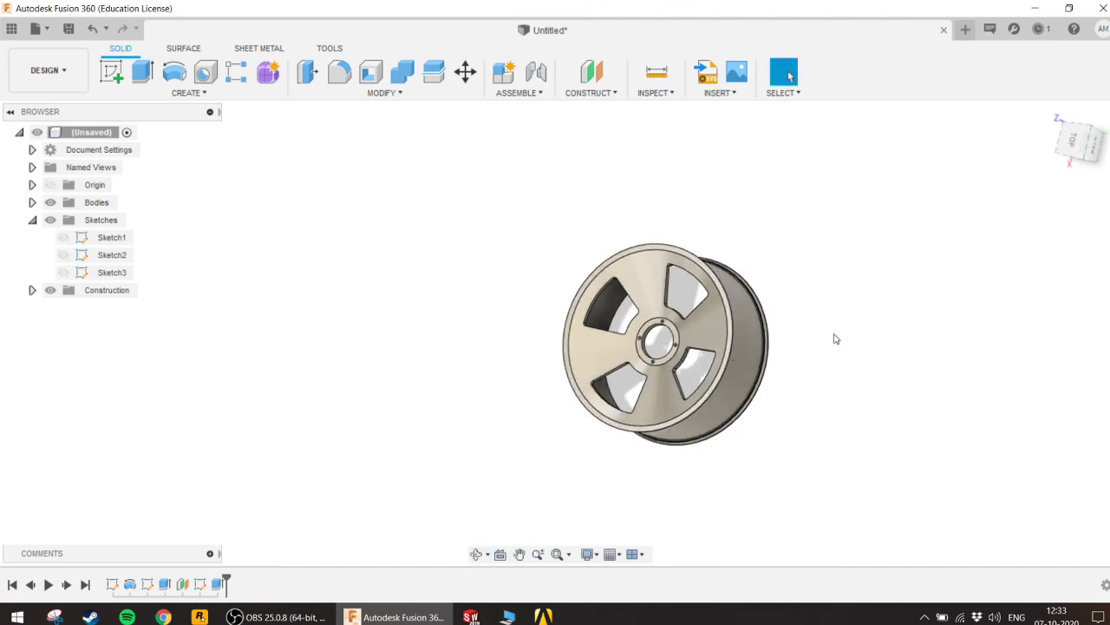
Step: Launch Notepad from the Windows search by typing 'notep'
key("super")
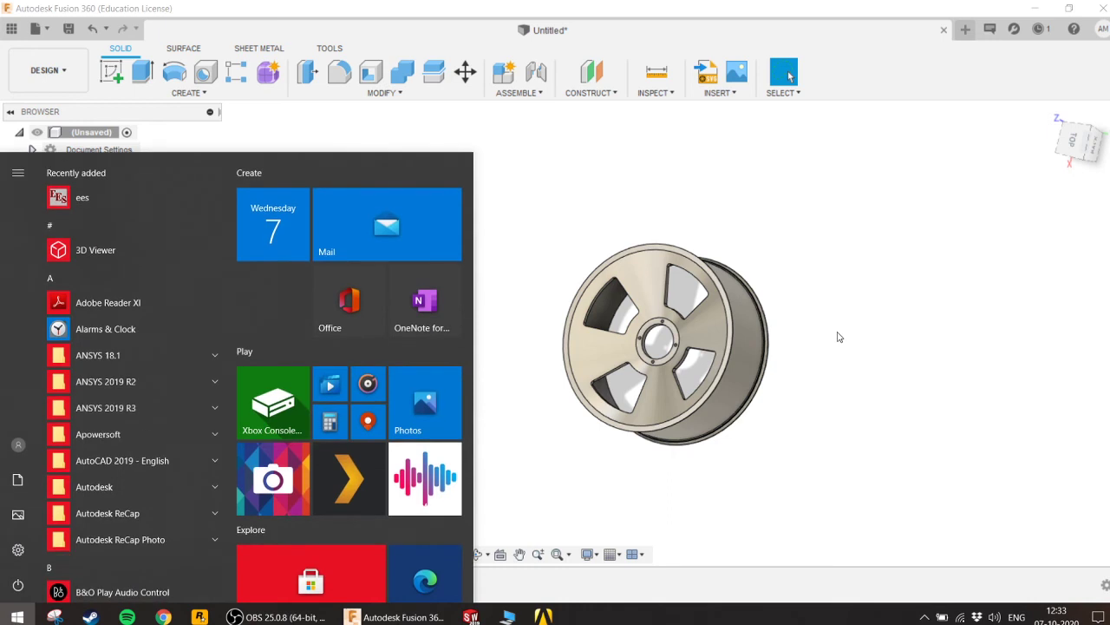
type("notep")
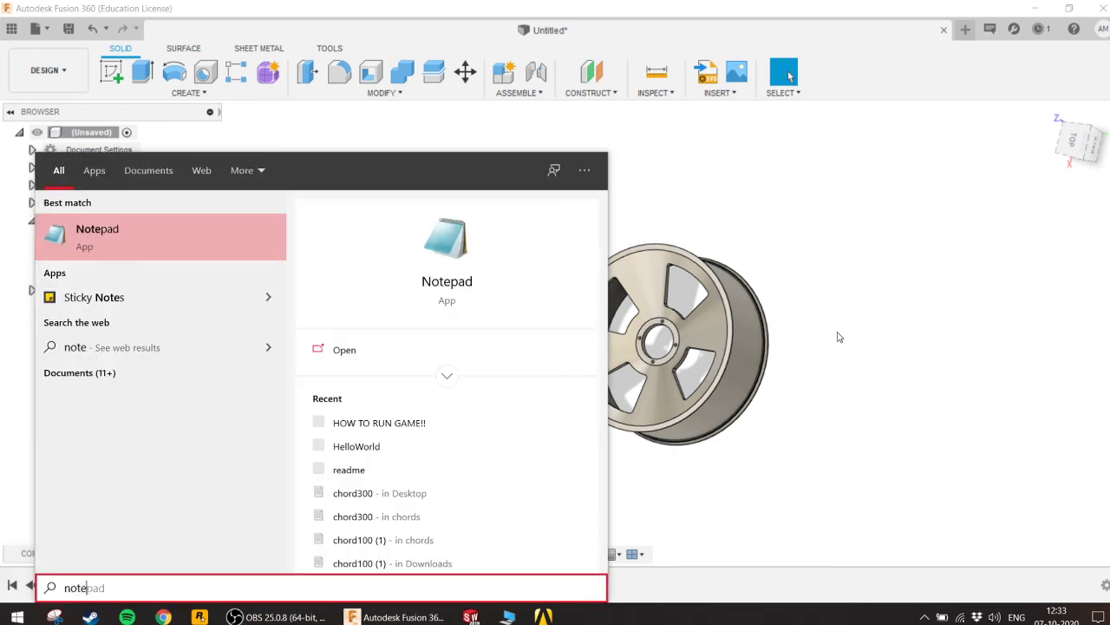
key("Return")
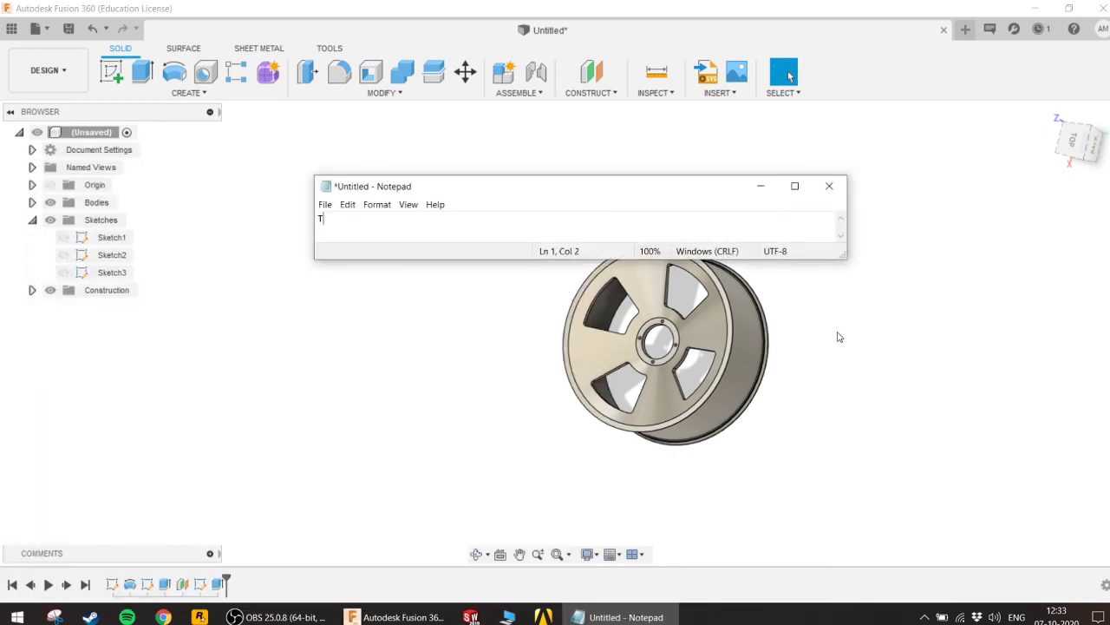